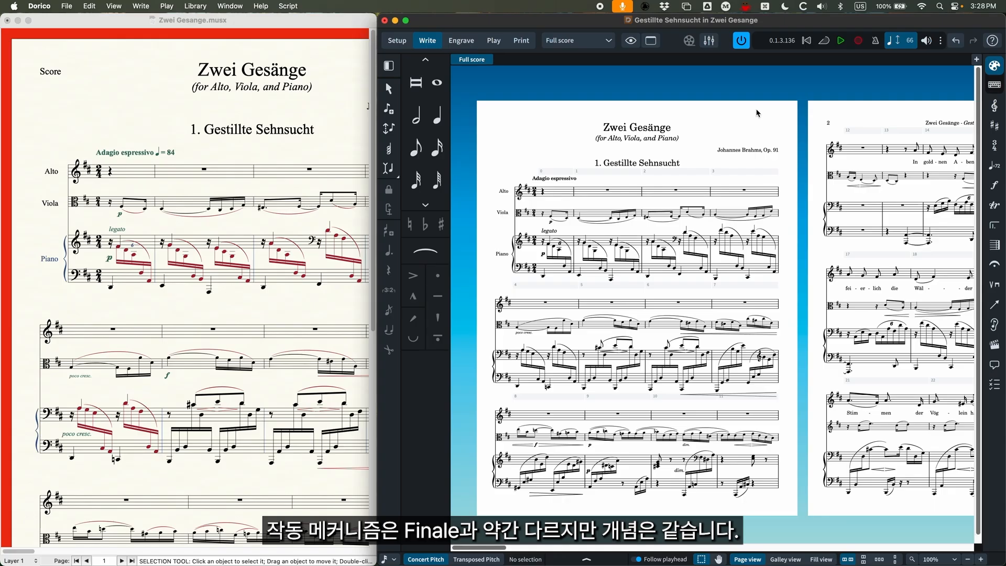
Expand the Dorico score window to fill the screen and take a brief look at the available clefs.
left_click_drag(577, 24, 573, 24)
double_click(574, 26)
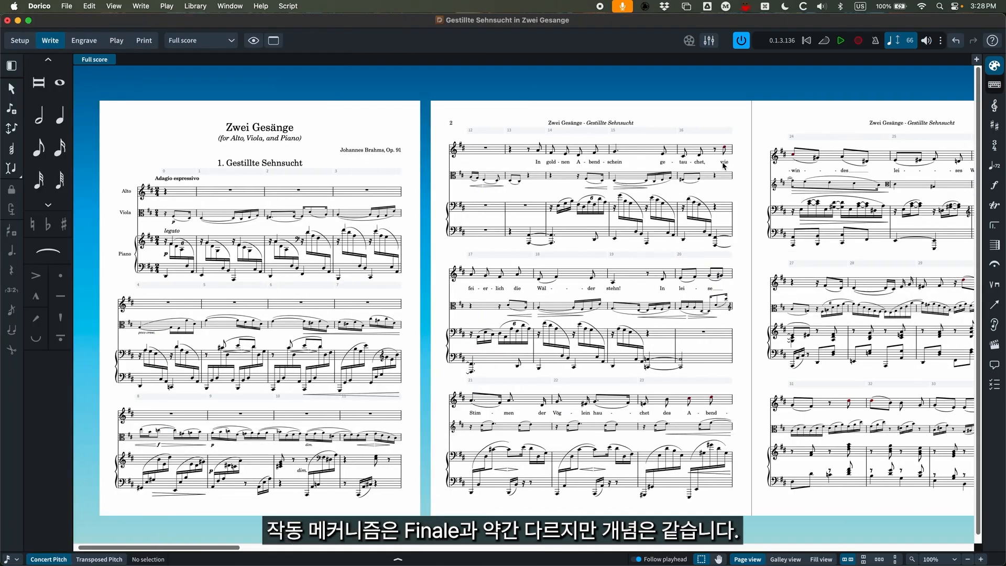
left_click(995, 106)
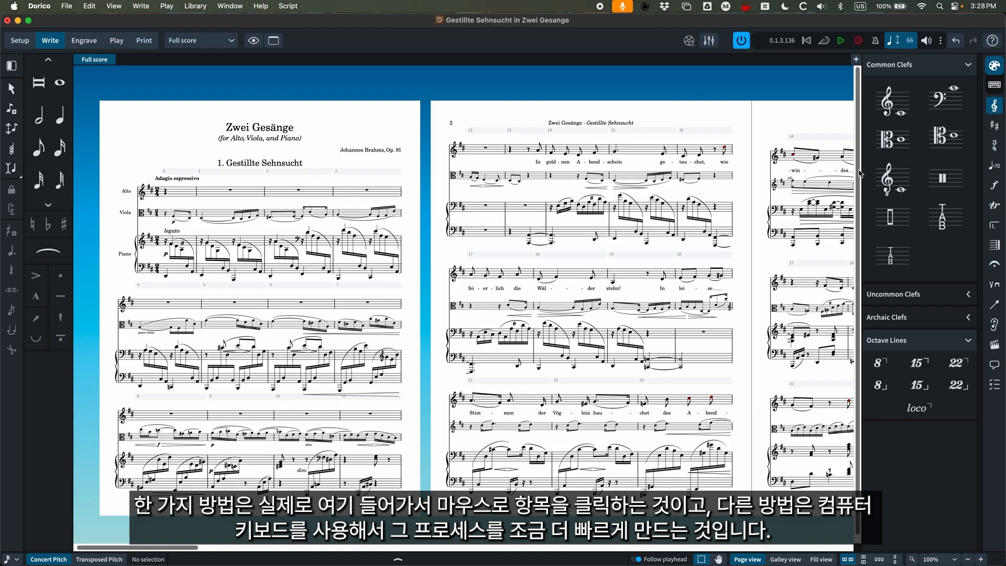
left_click(994, 105)
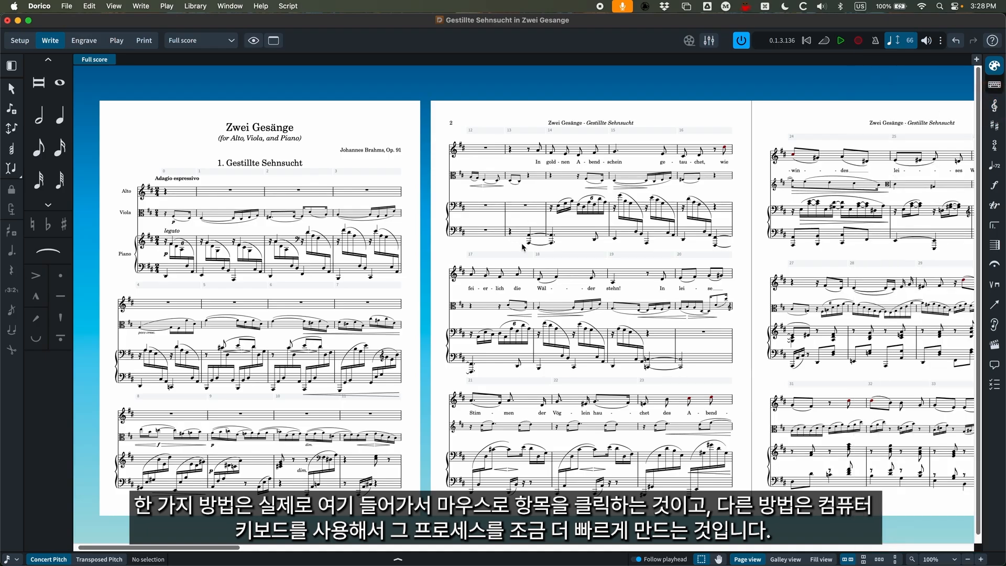
Display the clef and octave line choices alongside page 3 of the score, with bars 27–30 in view.
scroll(523, 248, "right", 5)
key("super+equal")
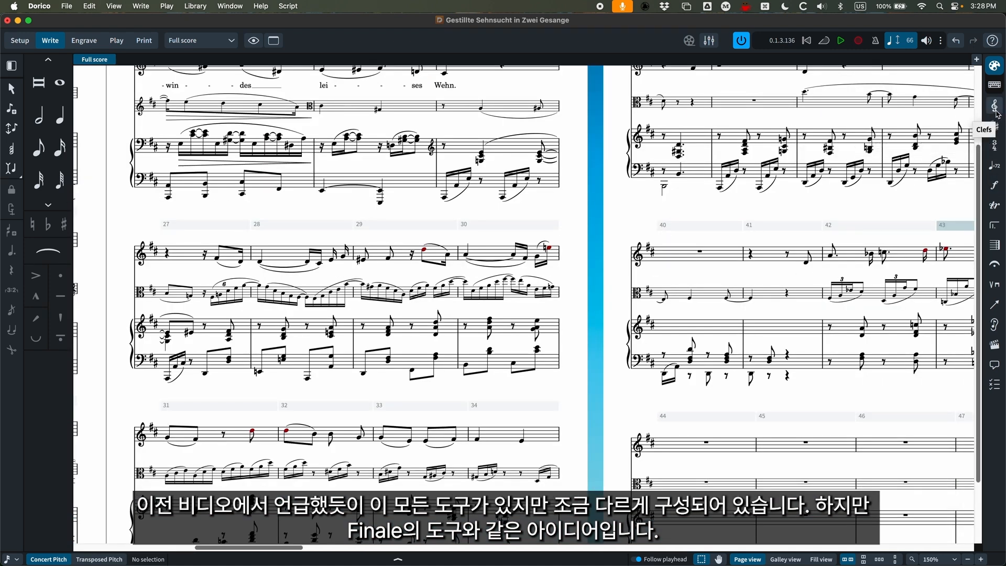
scroll(627, 336, "left", 2)
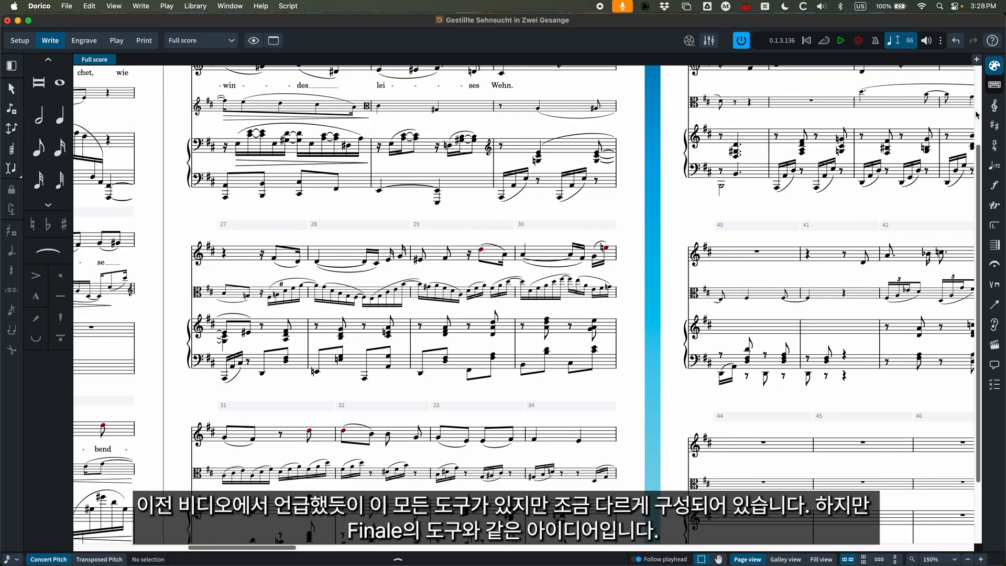
left_click(994, 106)
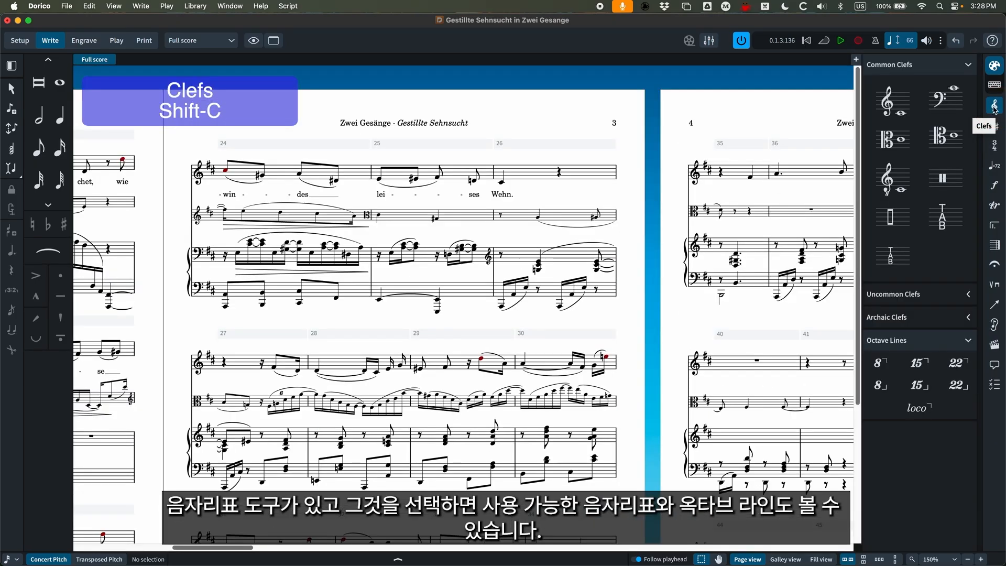
scroll(544, 361, "down", 2)
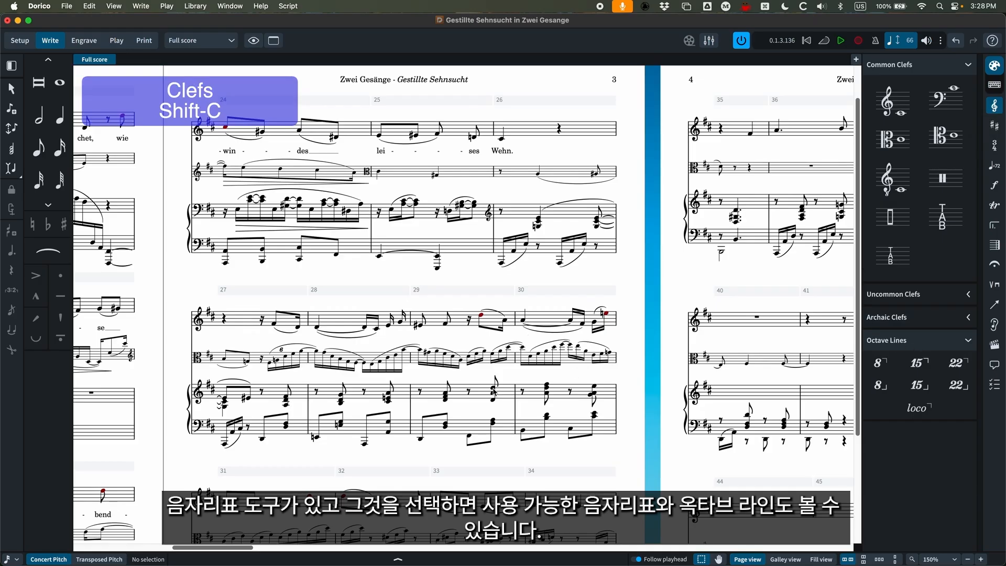
scroll(495, 392, "down", 1)
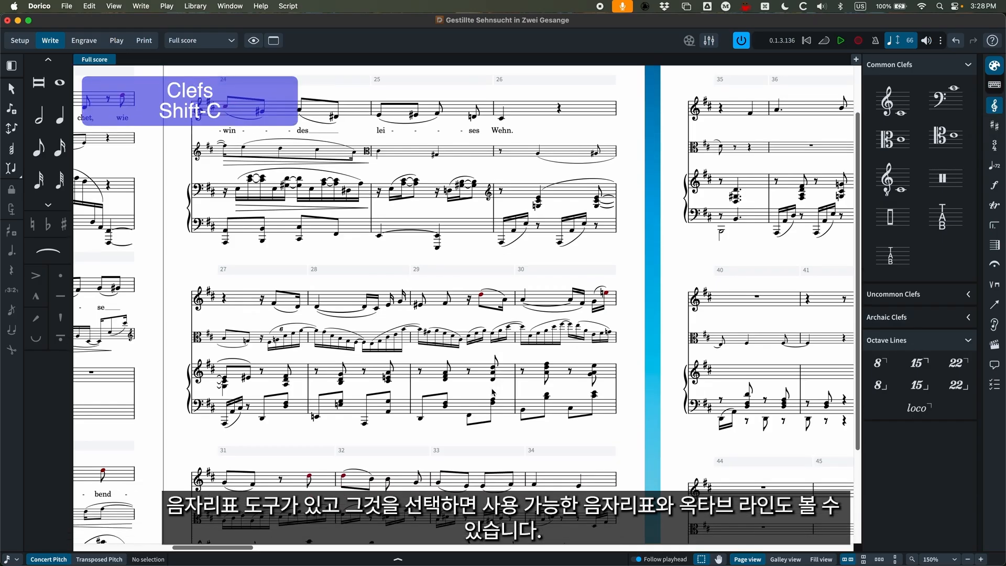
Add a treble clef at the selected D4 note midway through viola bar 29, and undo it.
left_click(474, 332)
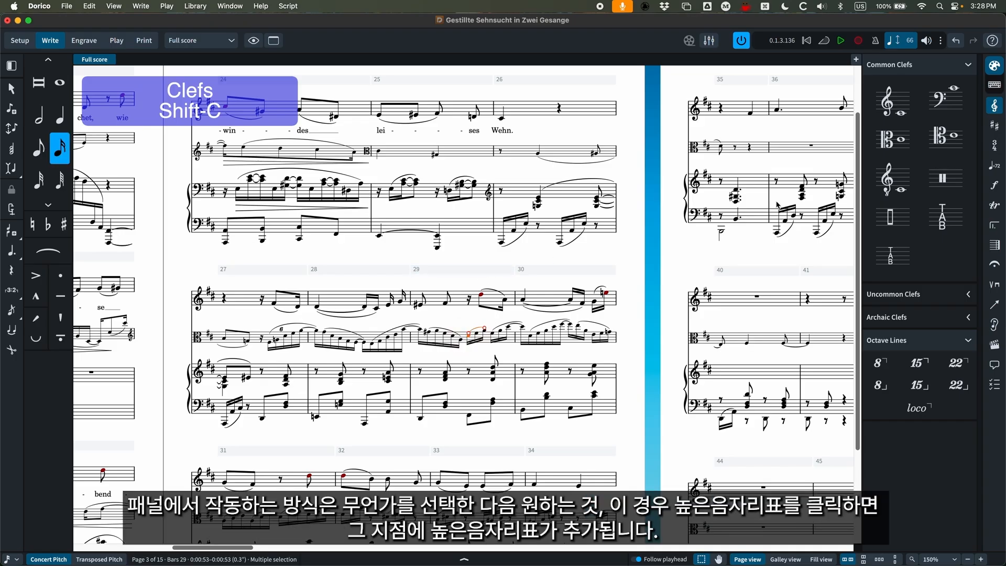
left_click(473, 252)
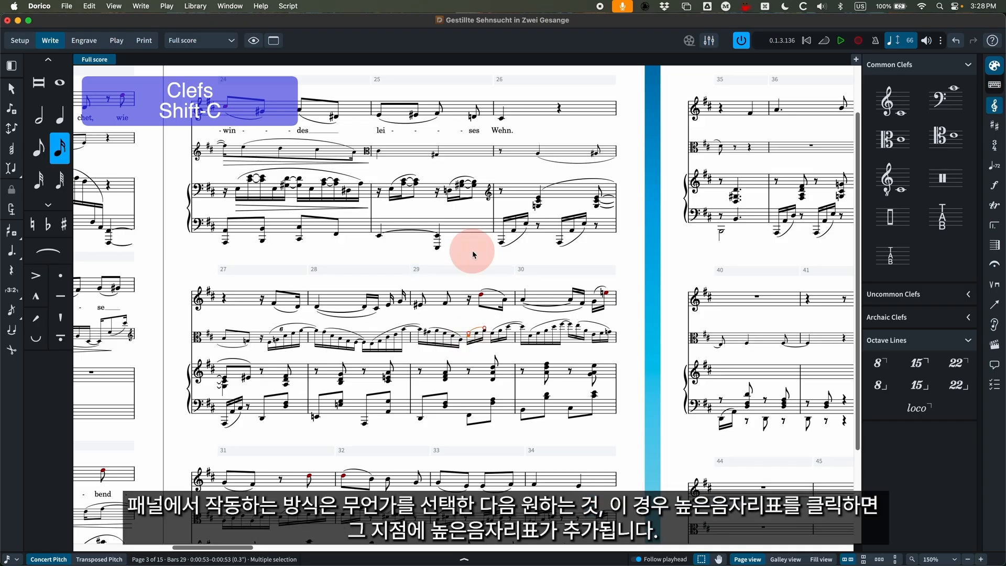
left_click(468, 338)
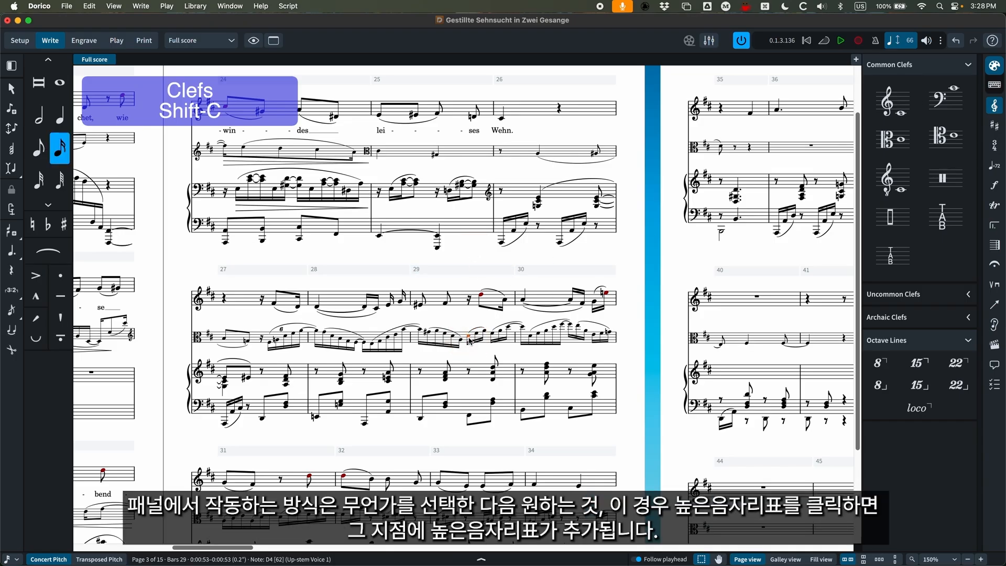
left_click(893, 107)
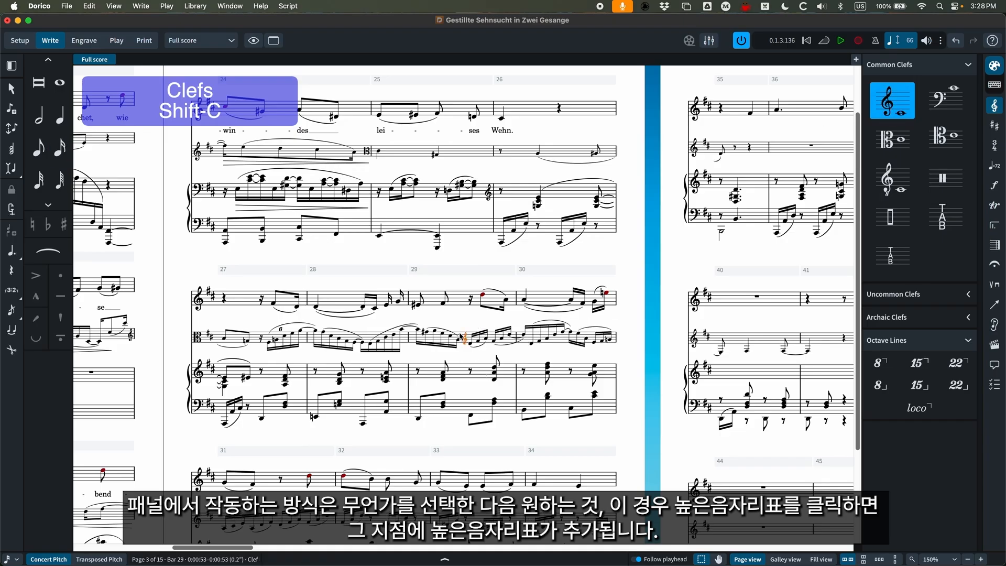
key("super+equal")
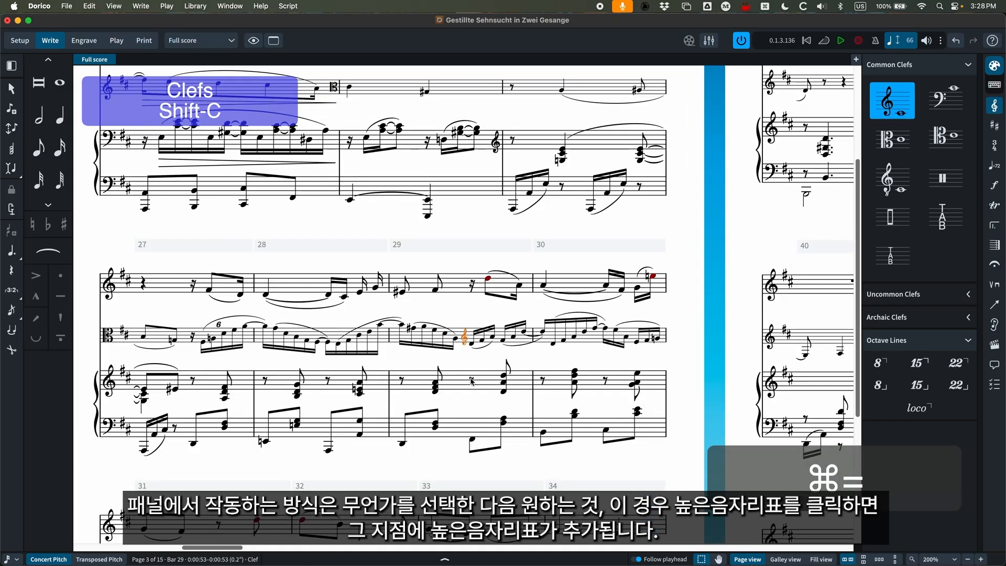
key("super+z")
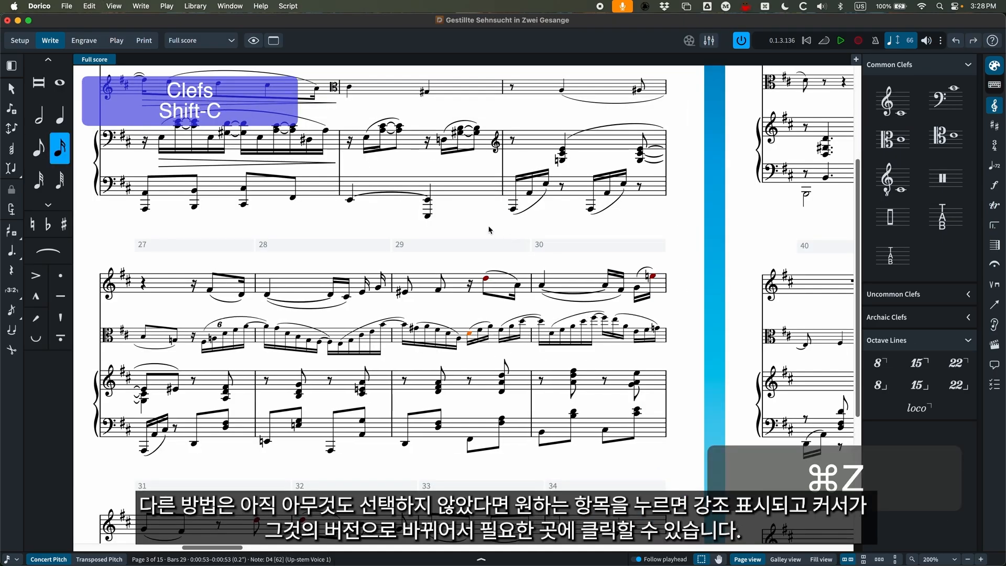
Pick the treble clef with nothing selected, place it on the viola staff midway through bar 29, and undo it.
left_click(891, 108)
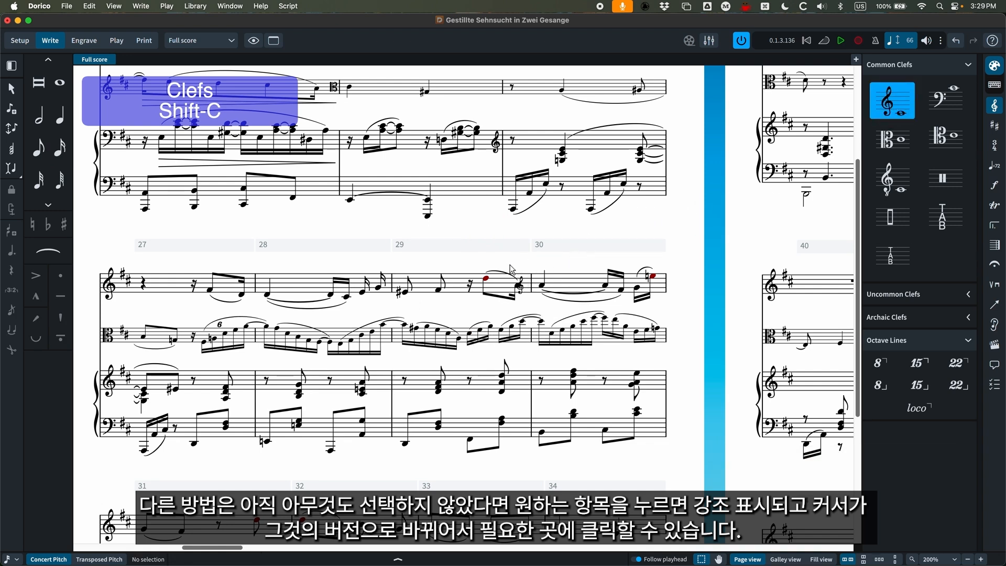
left_click(472, 336)
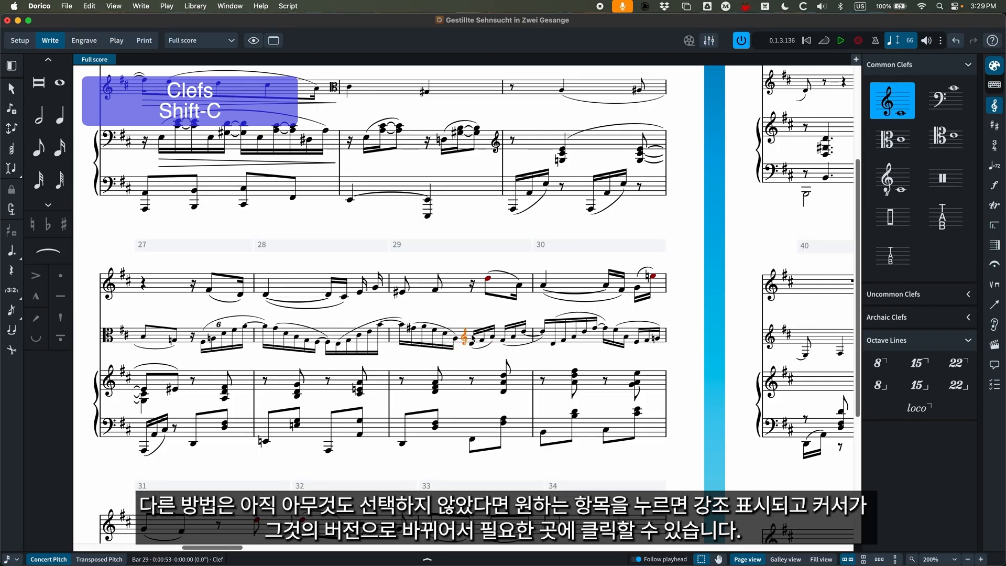
key("super+z")
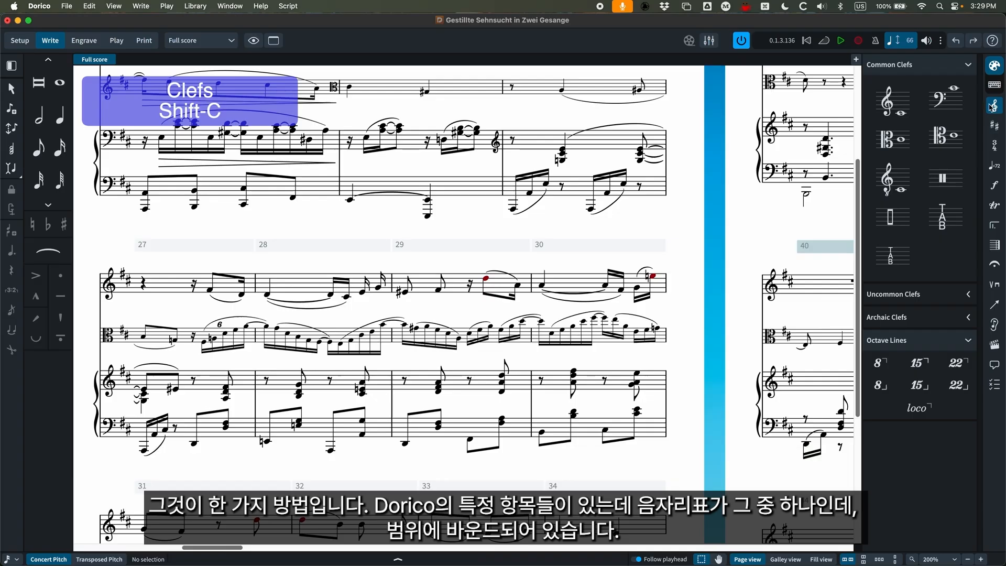
Apply a treble clef to the viola note range from mid-bar 29 to late bar 30, undo it and clear the selection.
left_click(472, 334)
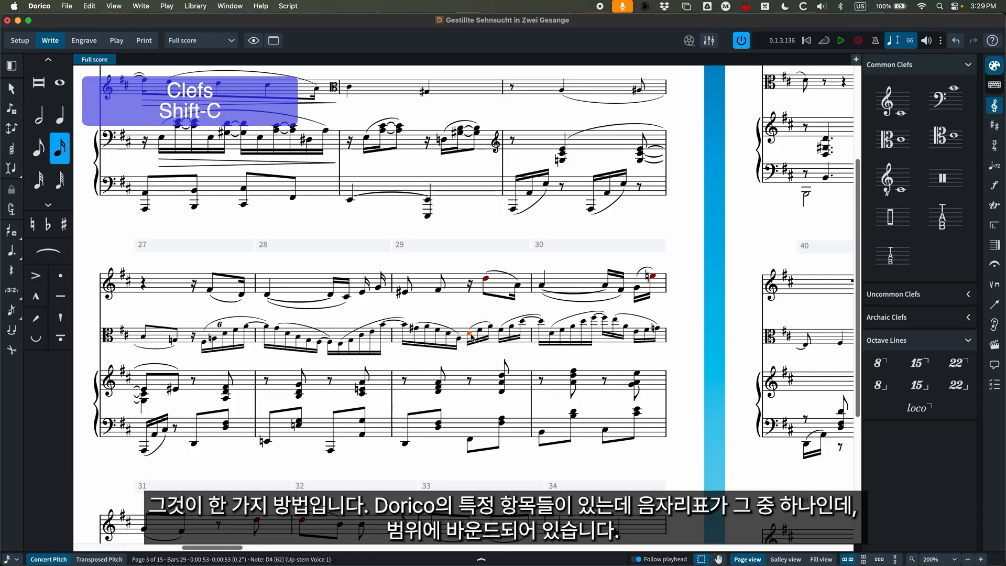
left_click(629, 330, "shift")
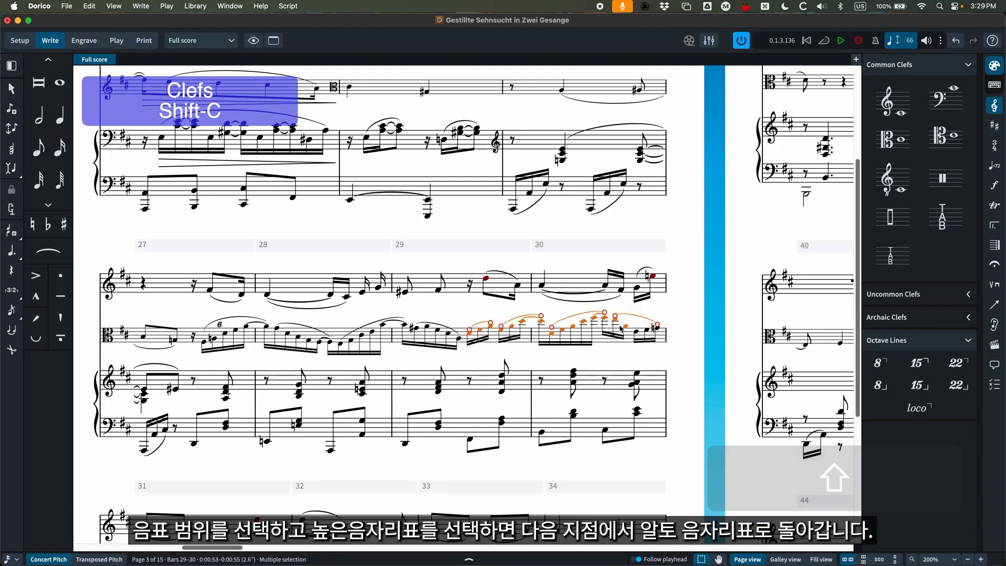
left_click(894, 107)
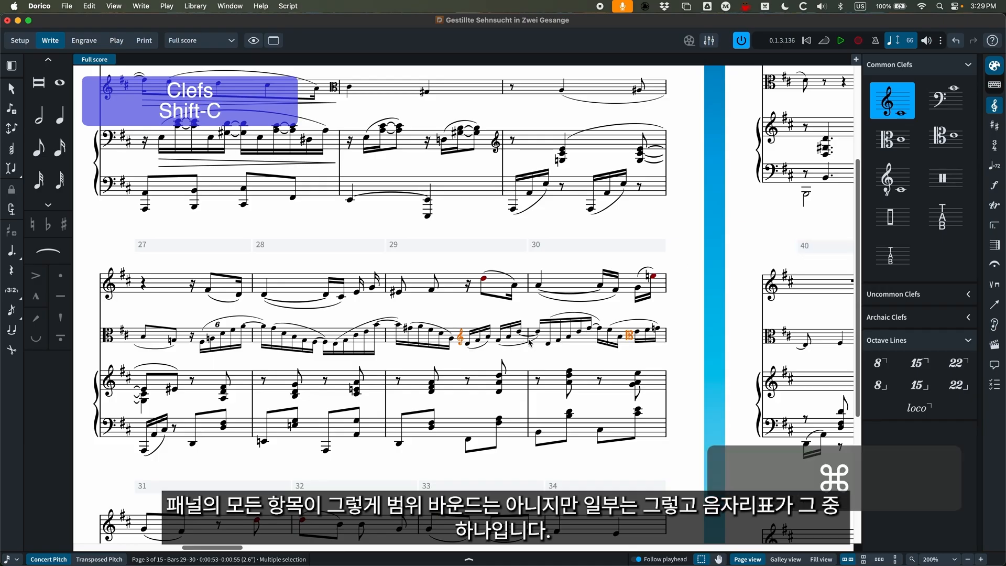
key("super+z")
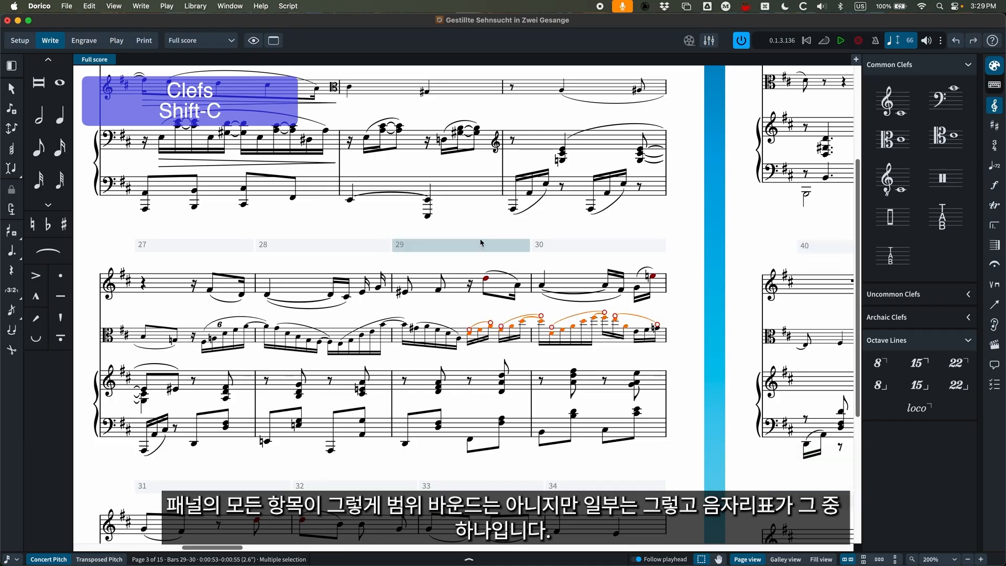
left_click(470, 218)
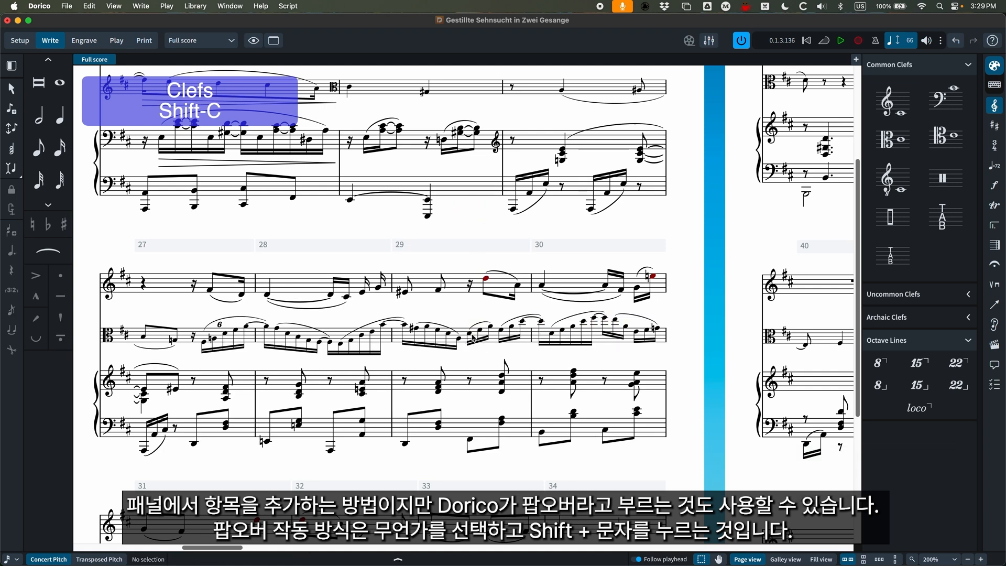
Add a clef at the viola's D4 in bar 29 using the clef popover entry "treble", and undo it.
left_click(470, 336)
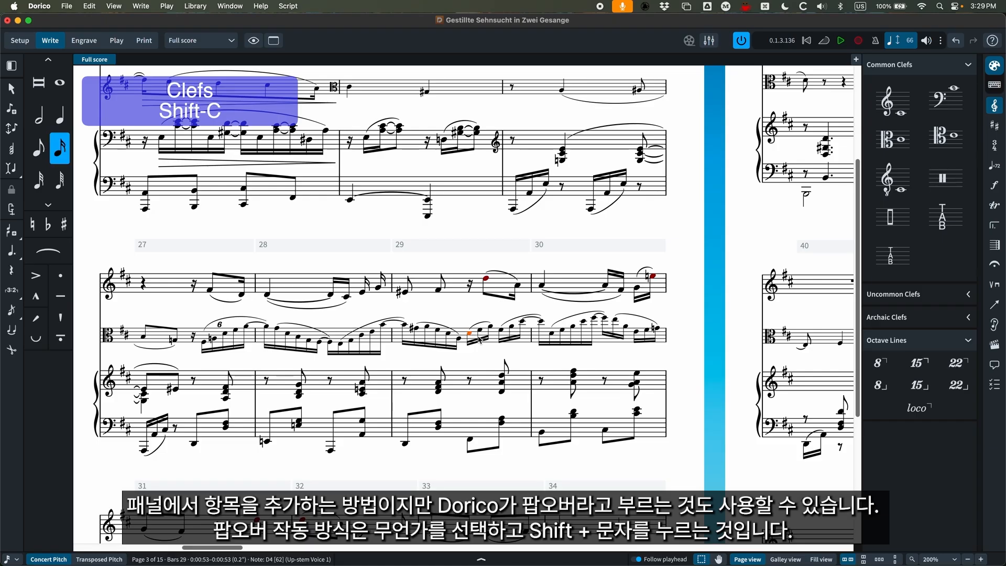
key("shift+c")
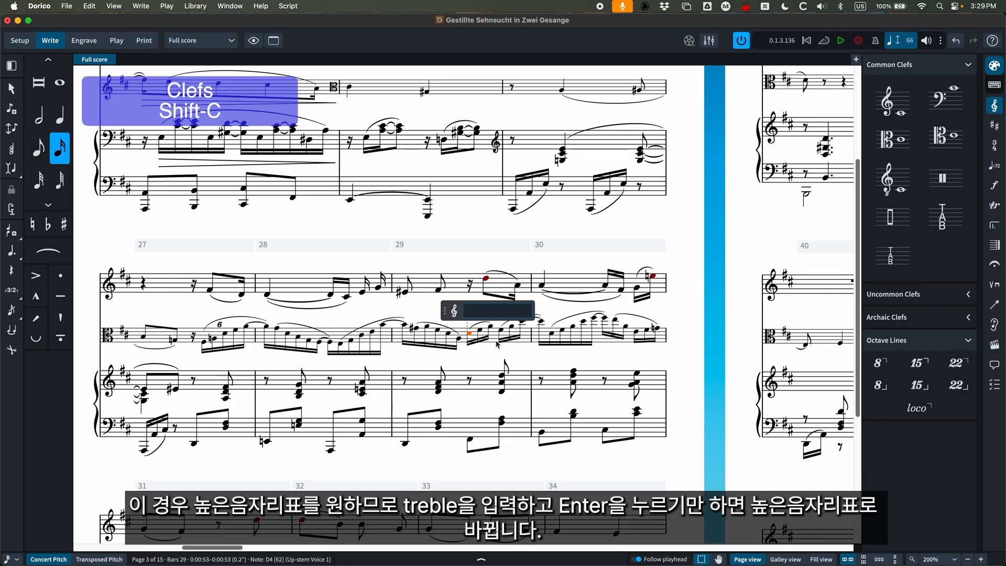
type("treble")
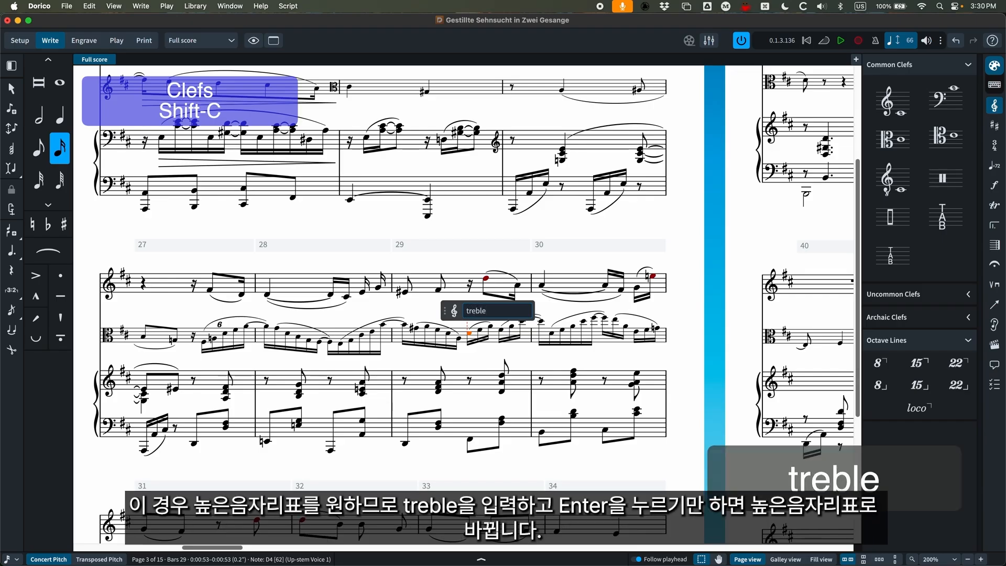
key("Return")
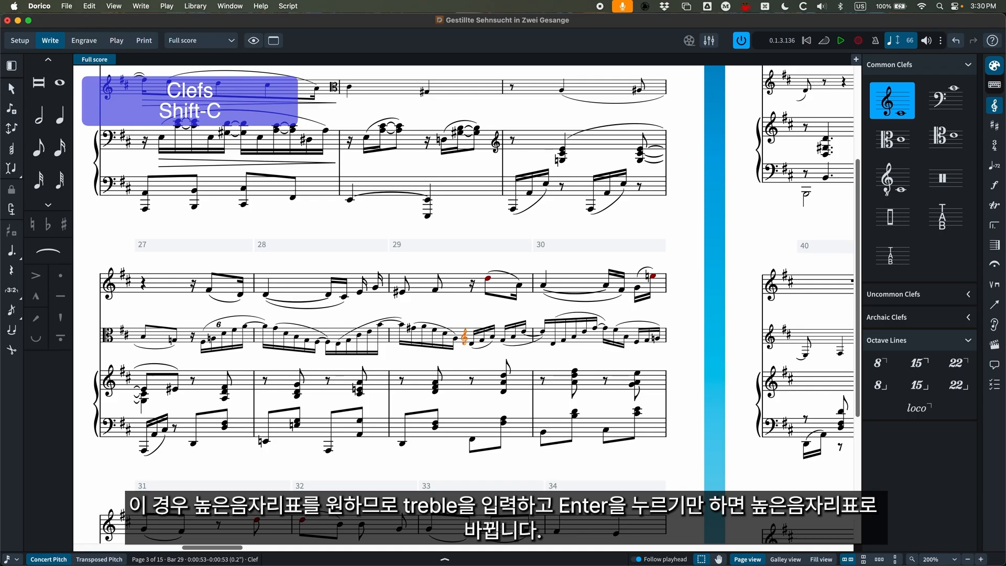
key("super+z")
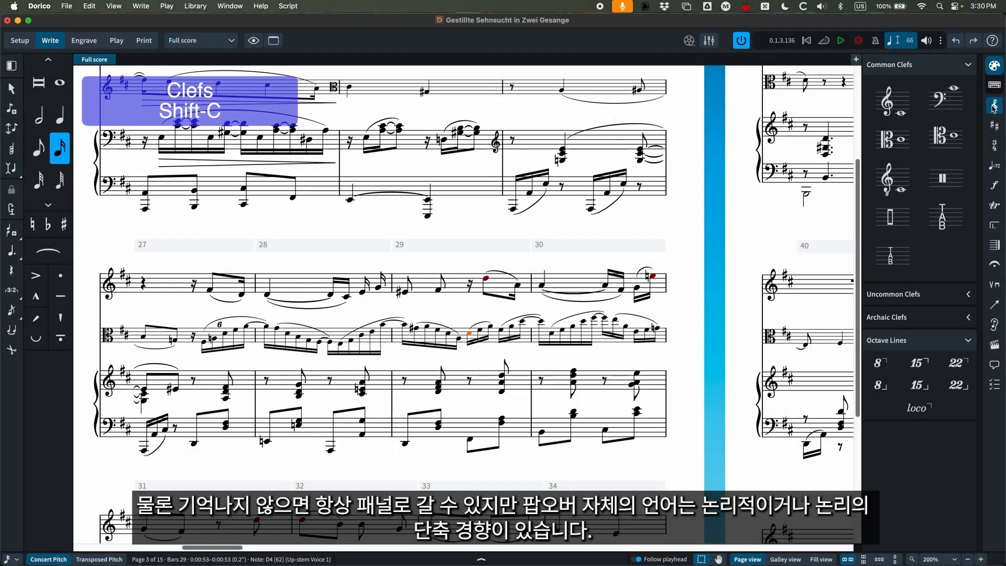
Add a treble clef at the selected viola note in bar 29 using the clef popover shorthand "g".
key("shift+c")
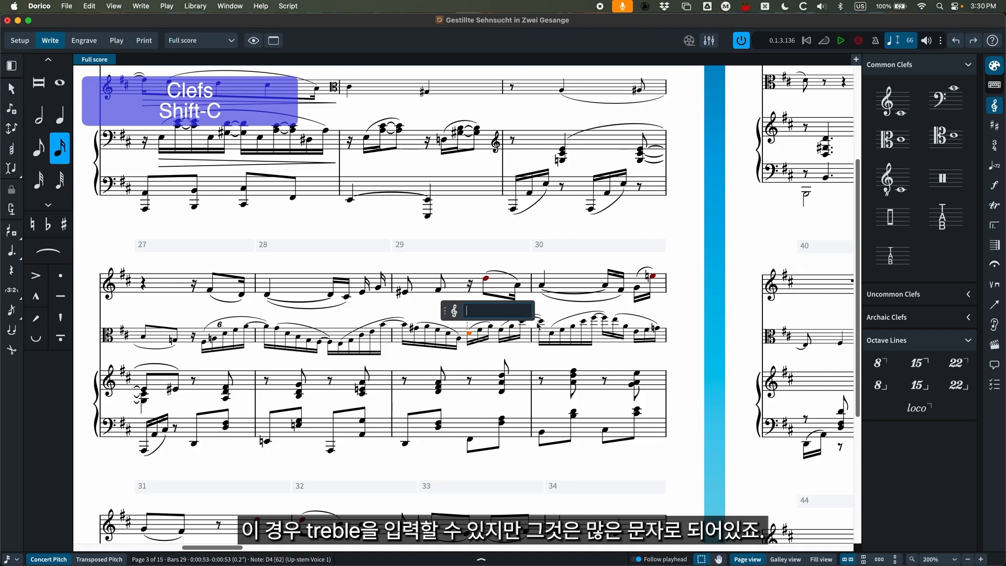
type("g")
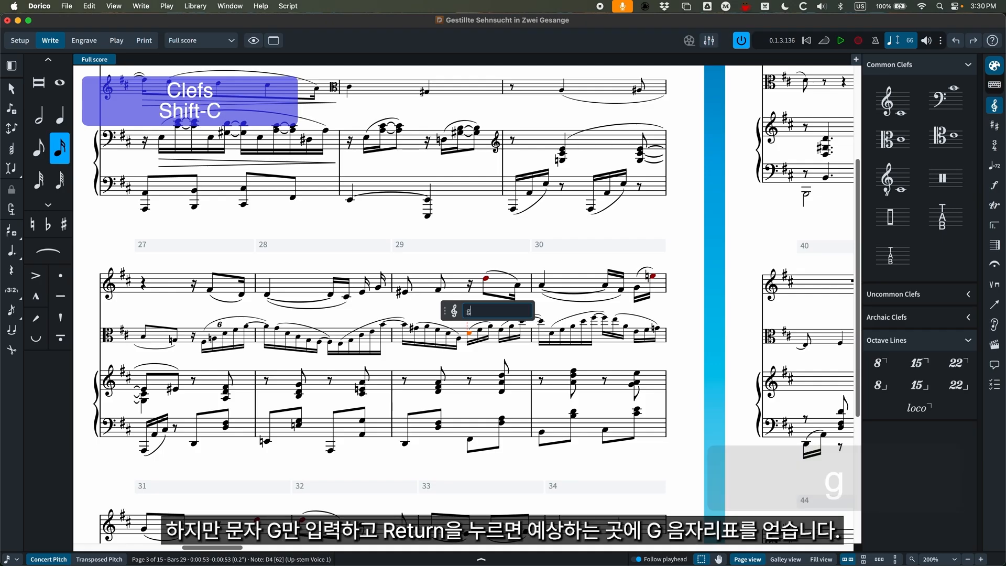
key("Return")
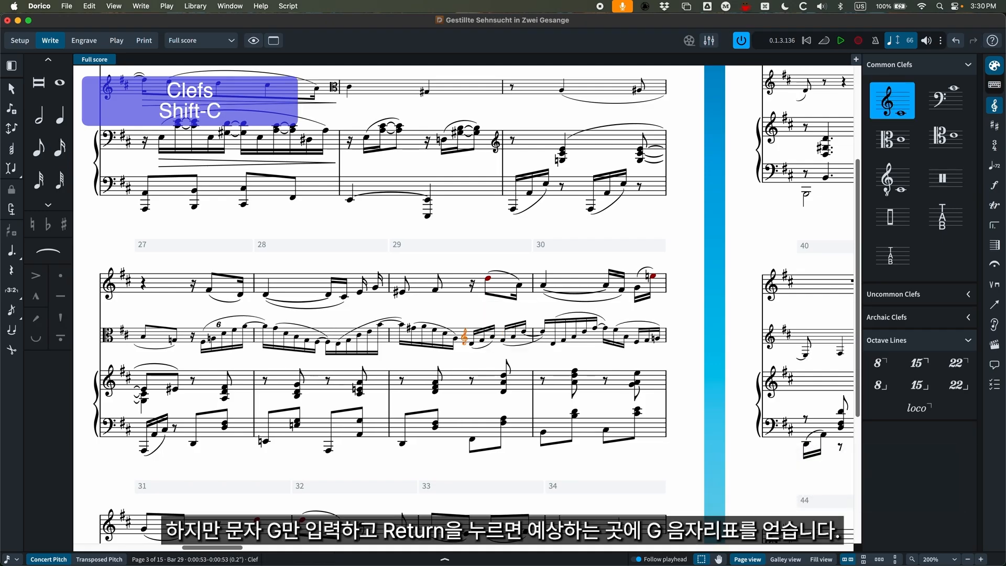
Add an alto clef at the viola's E4 near the end of bar 30 using the popover entry "alto", and undo it.
left_click(638, 342)
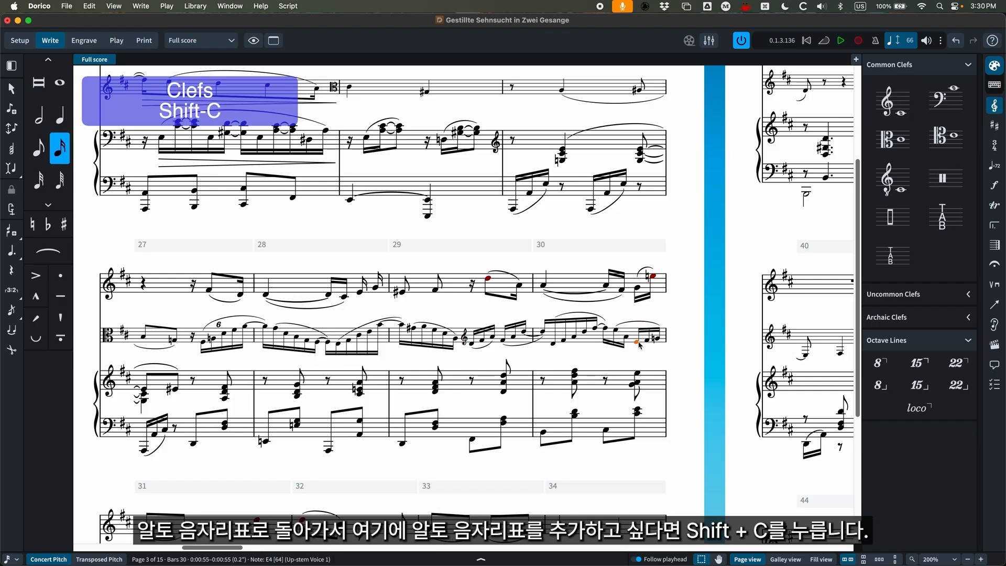
key("shift+c")
type("alto")
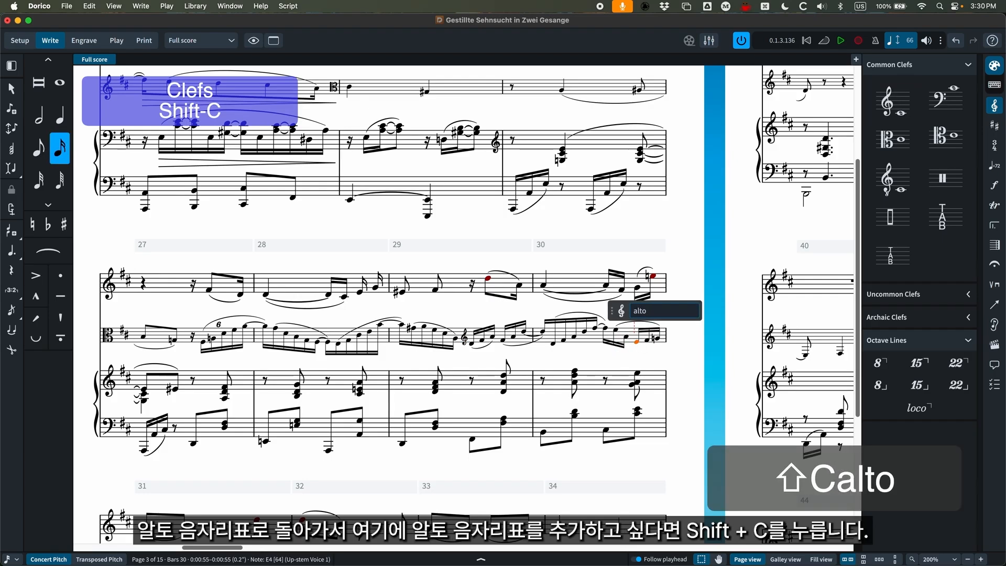
key("Return")
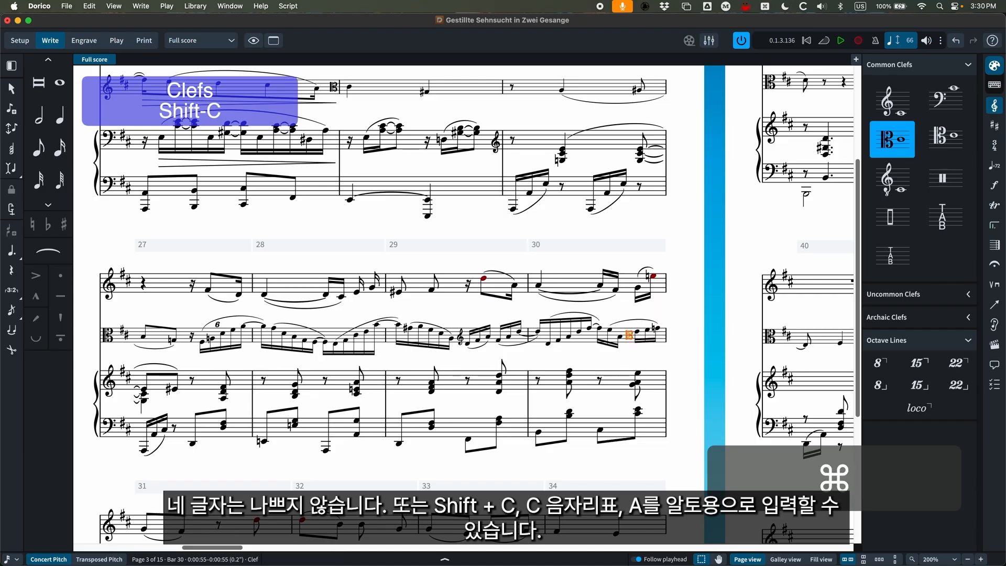
key("super+z")
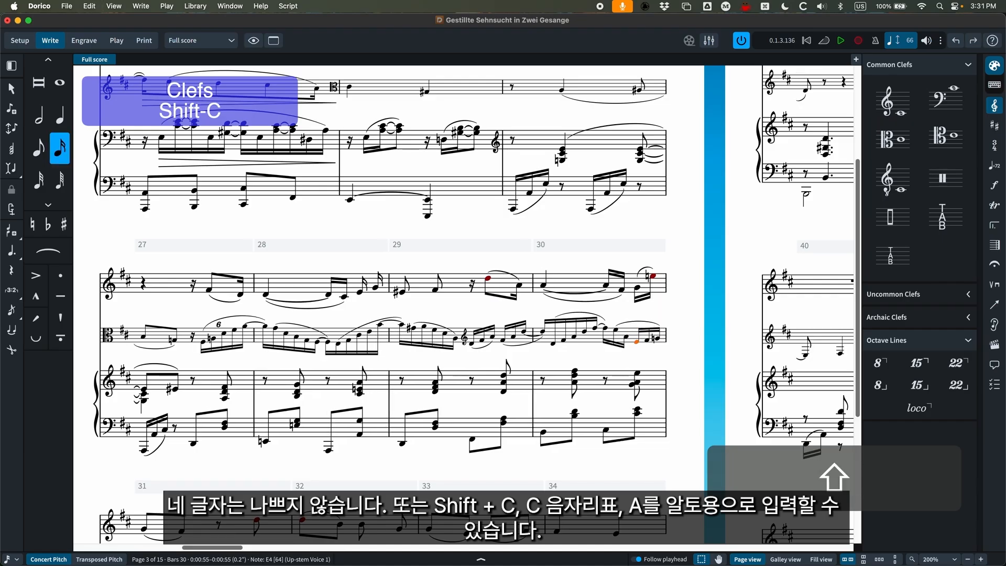
Add an alto clef at the selected viola E4 near the end of bar 30 using the clef popover shorthand "ca".
key("shift+c")
type("ca")
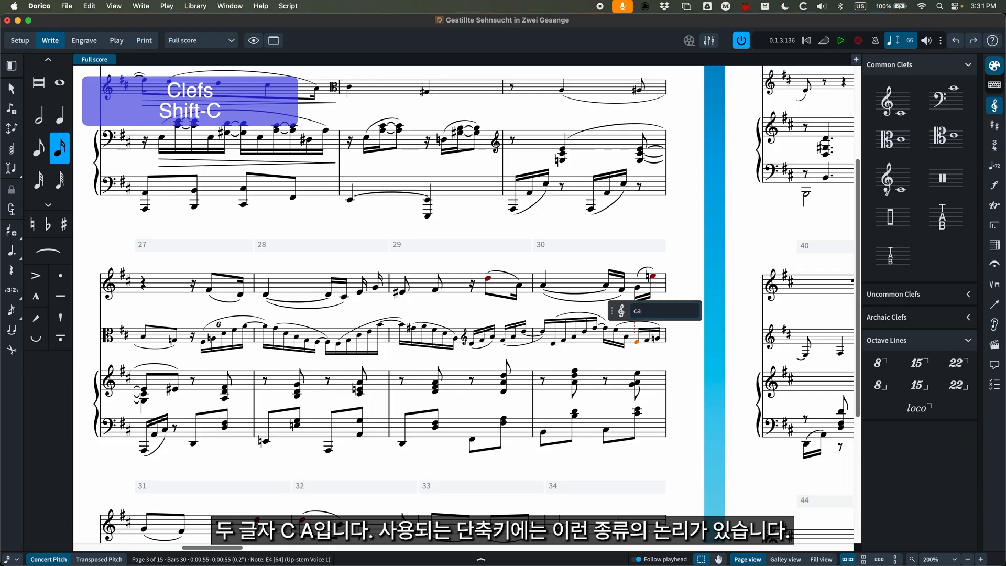
key("Return")
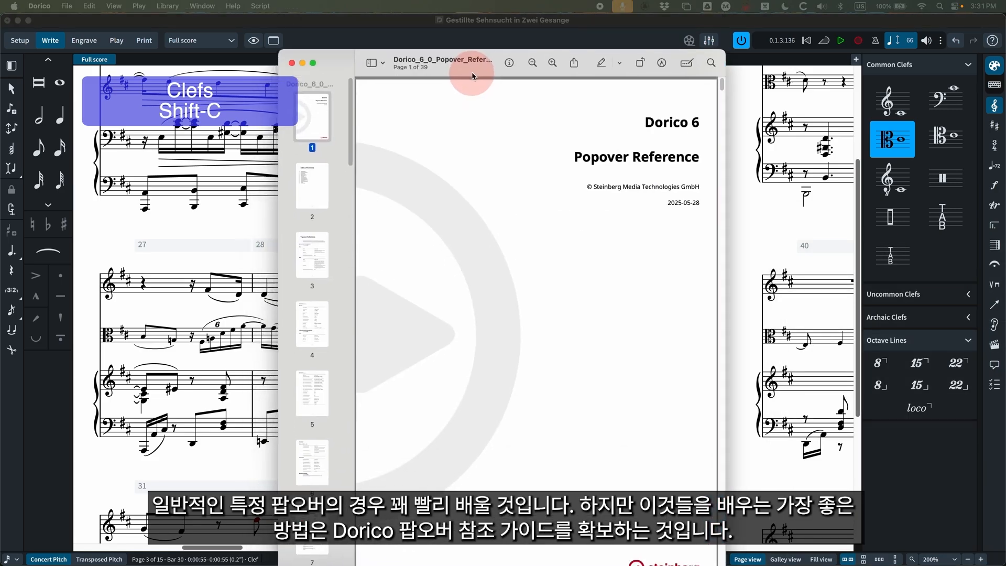
Switch to the Dorico 6 Popover Reference PDF in Preview and follow its table of contents to the Clefs and octave lines popover section.
left_click_drag(471, 57, 470, 43)
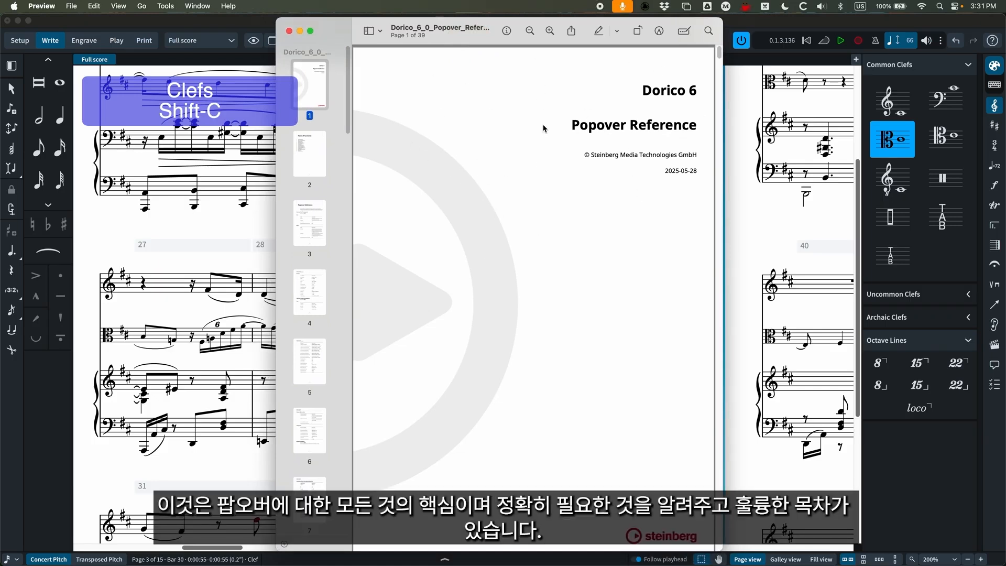
left_click(307, 159)
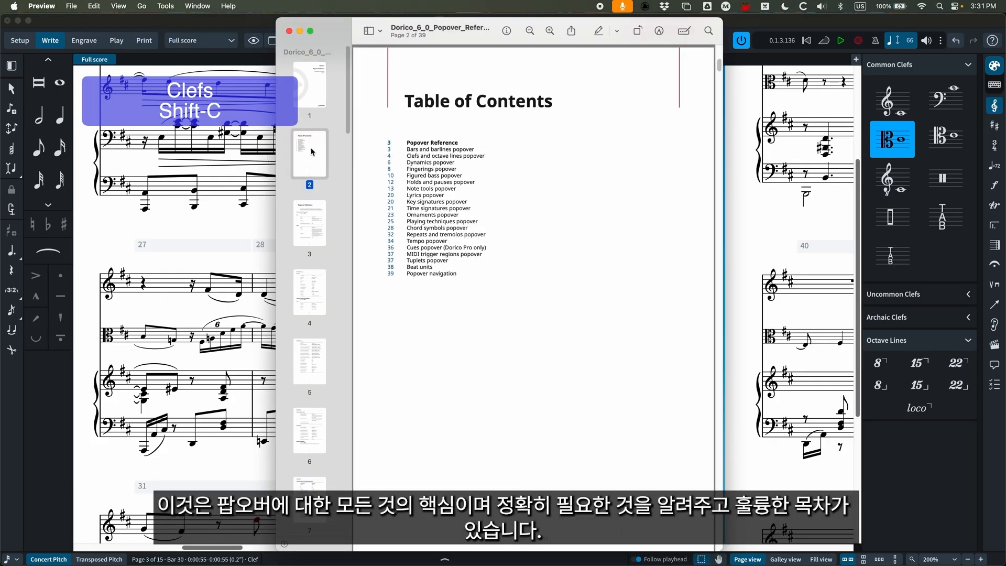
key("super+equal")
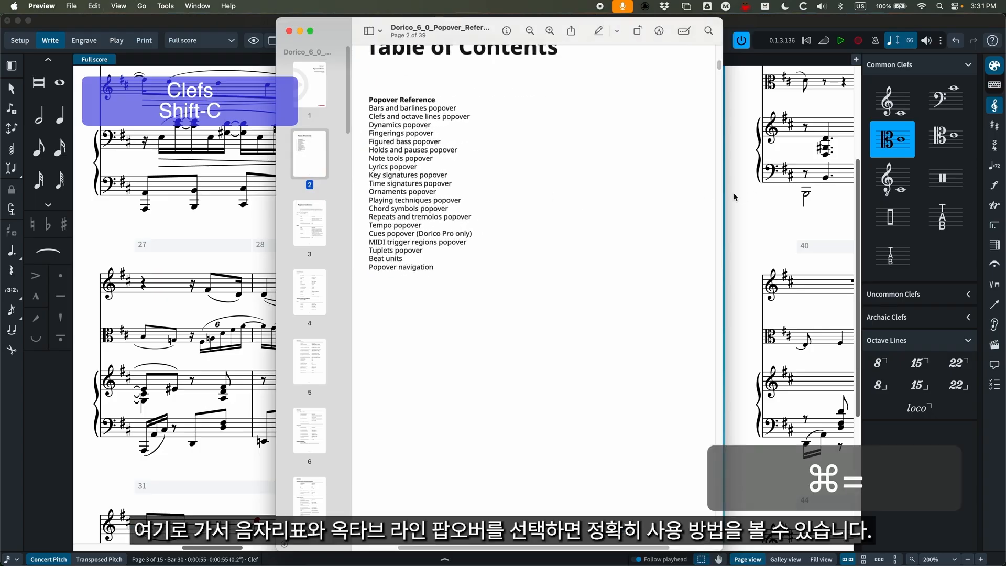
left_click_drag(724, 193, 827, 192)
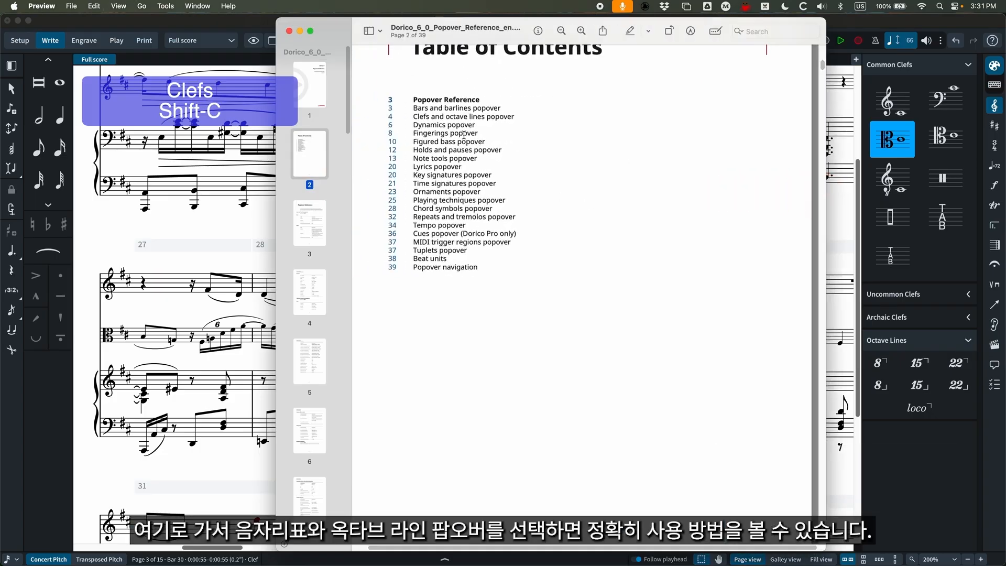
left_click(391, 121)
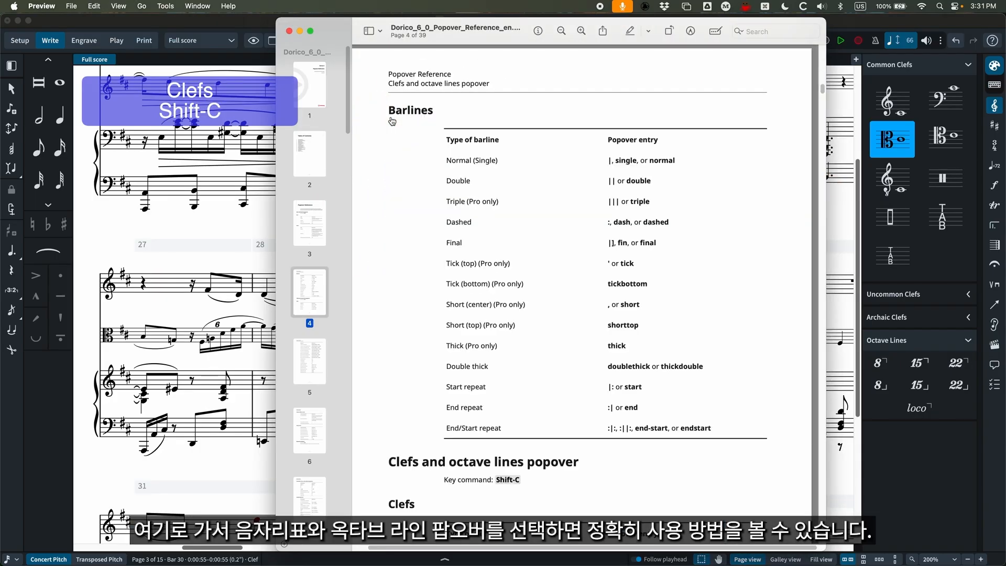
scroll(545, 213, "down", 10)
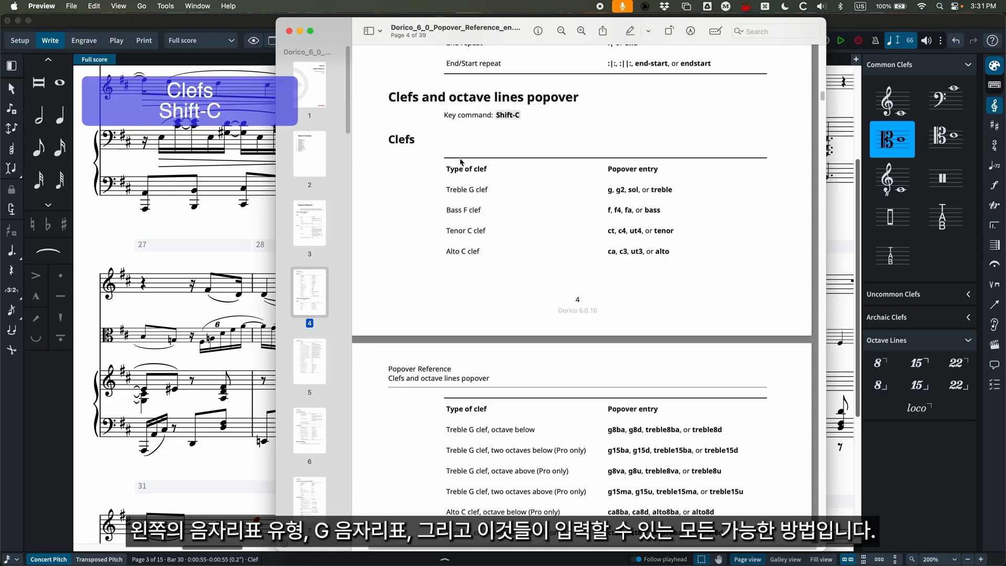
Highlight the Treble G clef row's name and popover entries, and the Alto C clef's popover entries in the Clefs table.
left_click_drag(446, 190, 489, 190)
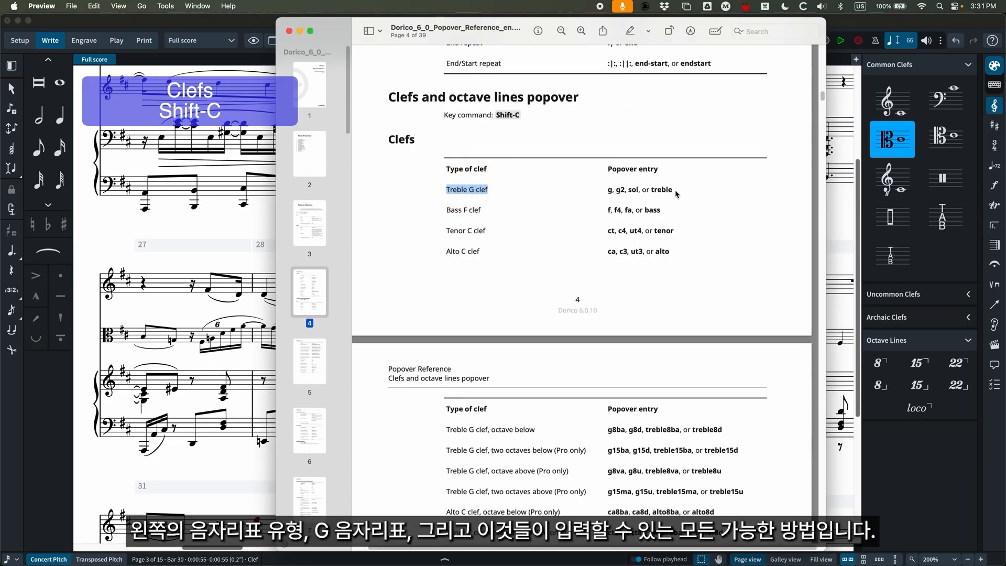
left_click_drag(676, 193, 605, 191)
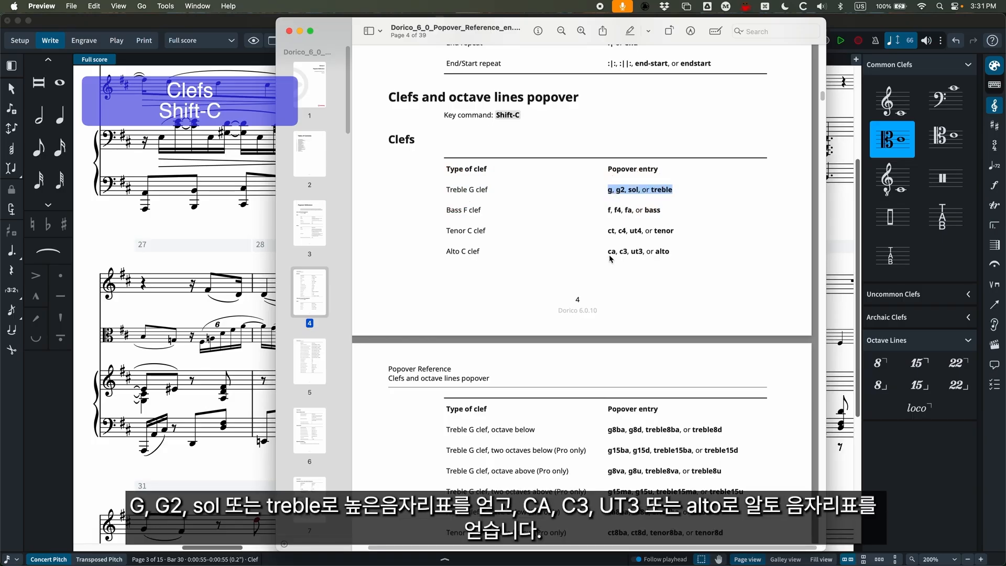
left_click_drag(606, 254, 644, 255)
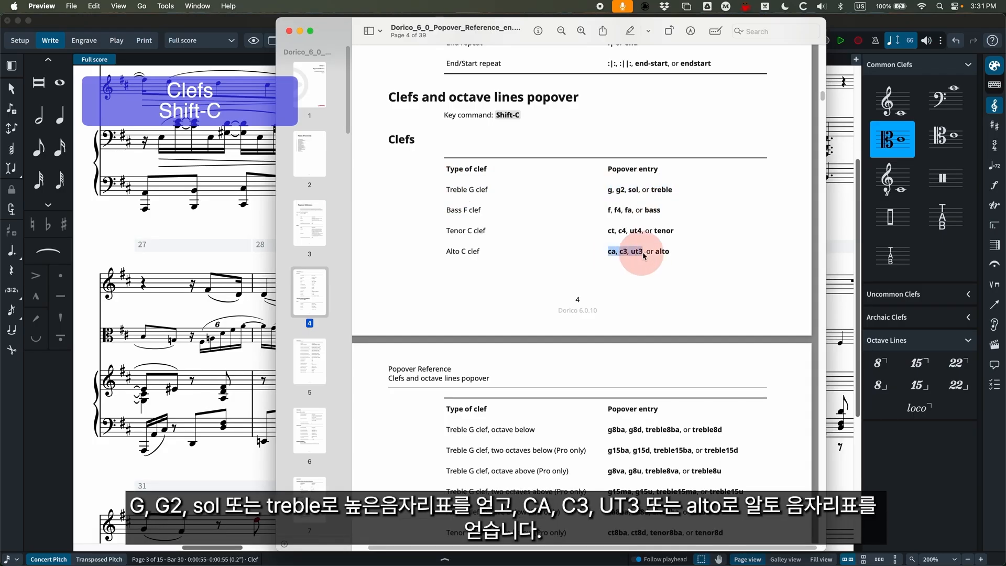
left_click(671, 254)
Examine the popover entries for the other clefs, octave shifts and octave lines, and move the reference window off the score.
scroll(566, 270, "down", 3)
scroll(565, 270, "down", 2)
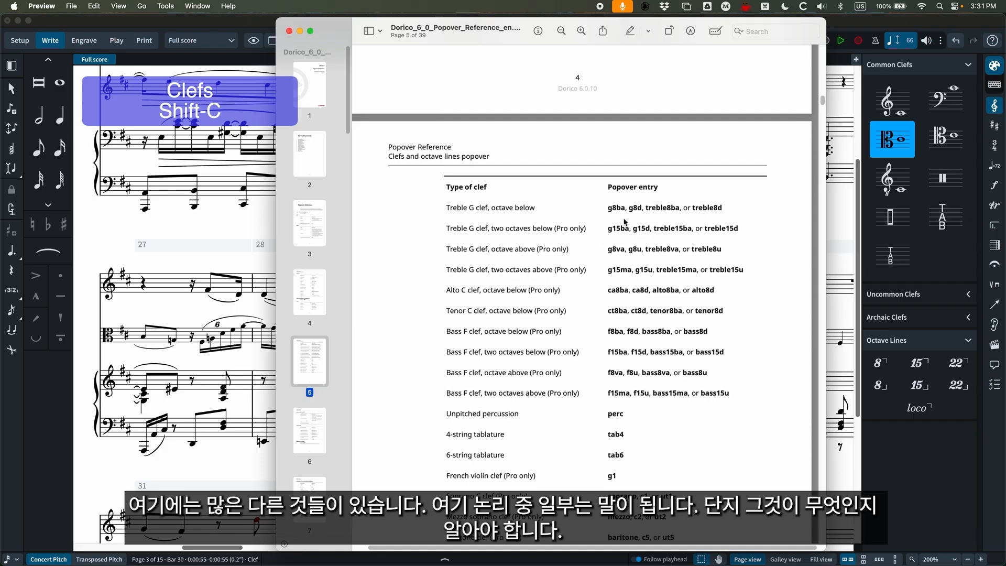
scroll(623, 291, "down", 8)
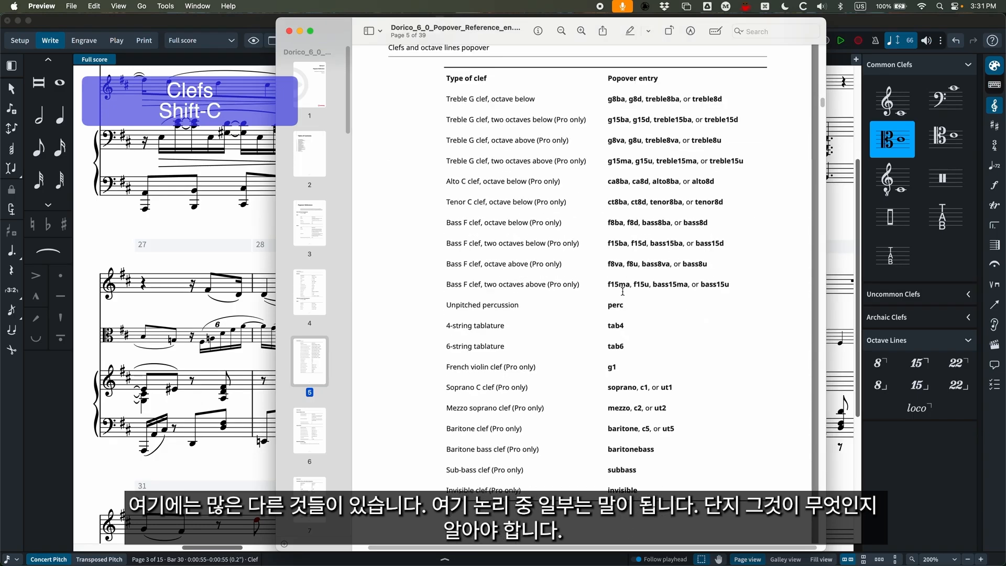
scroll(623, 291, "down", 9)
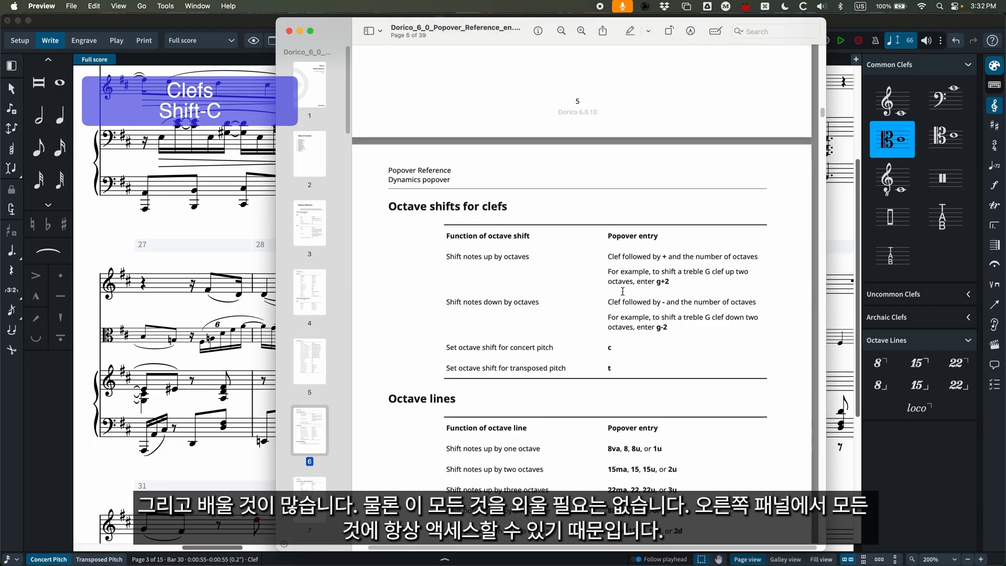
scroll(639, 294, "up", 14)
scroll(639, 294, "up", 2)
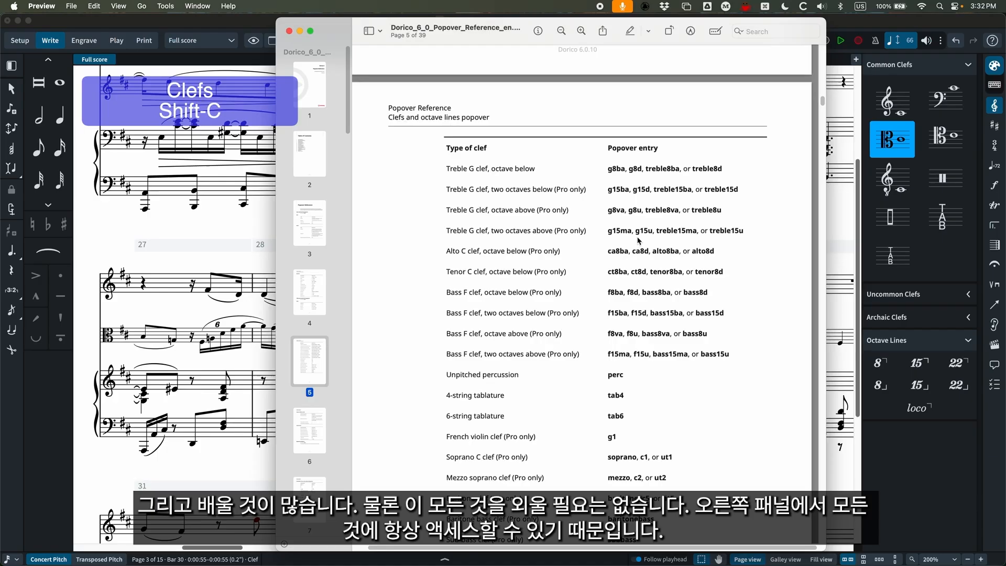
left_click_drag(485, 39, 1005, 291)
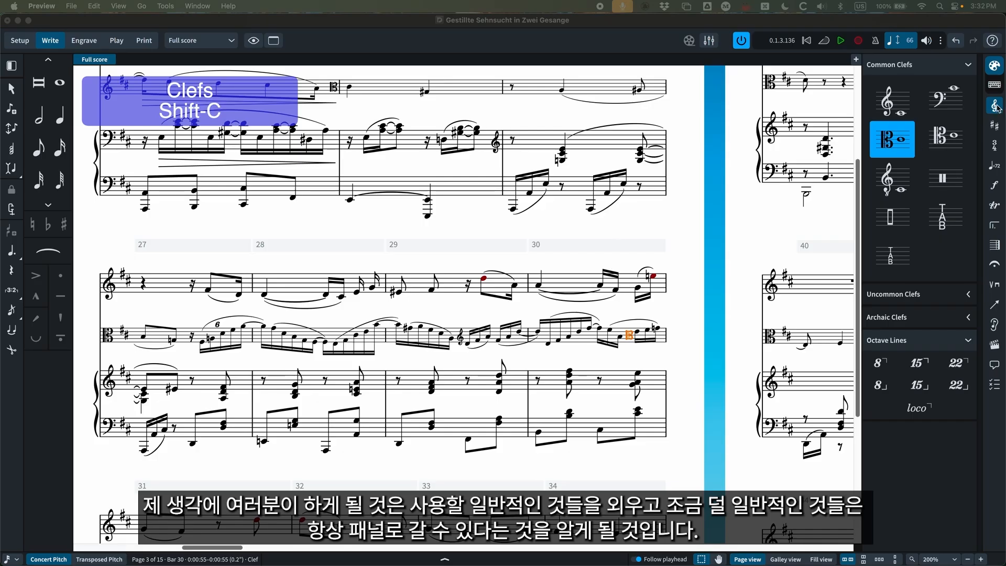
Expand the Archaic Clefs section in Dorico, and toggle the Clefs panel between hidden and shown, leaving it hidden.
left_click(973, 318)
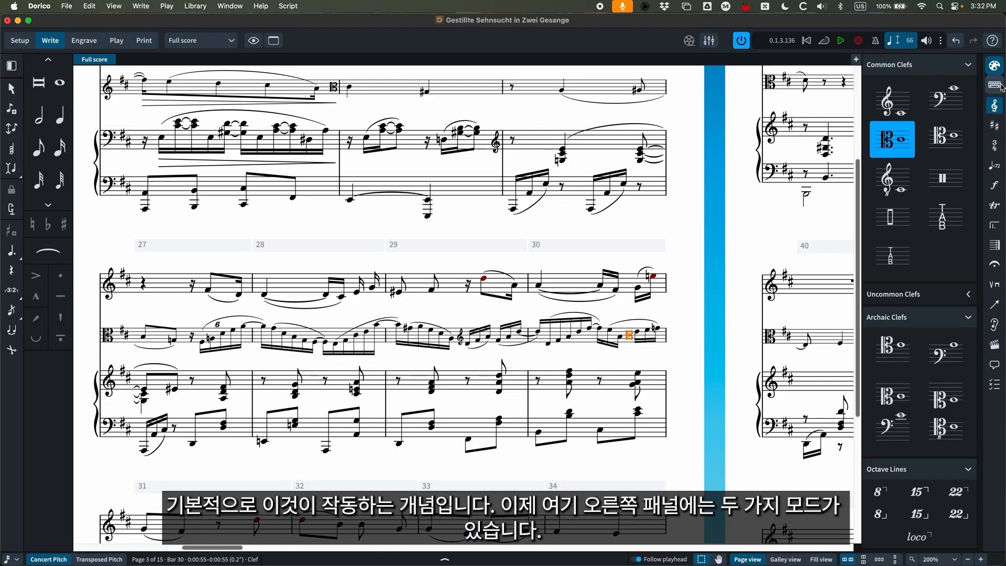
left_click(995, 64)
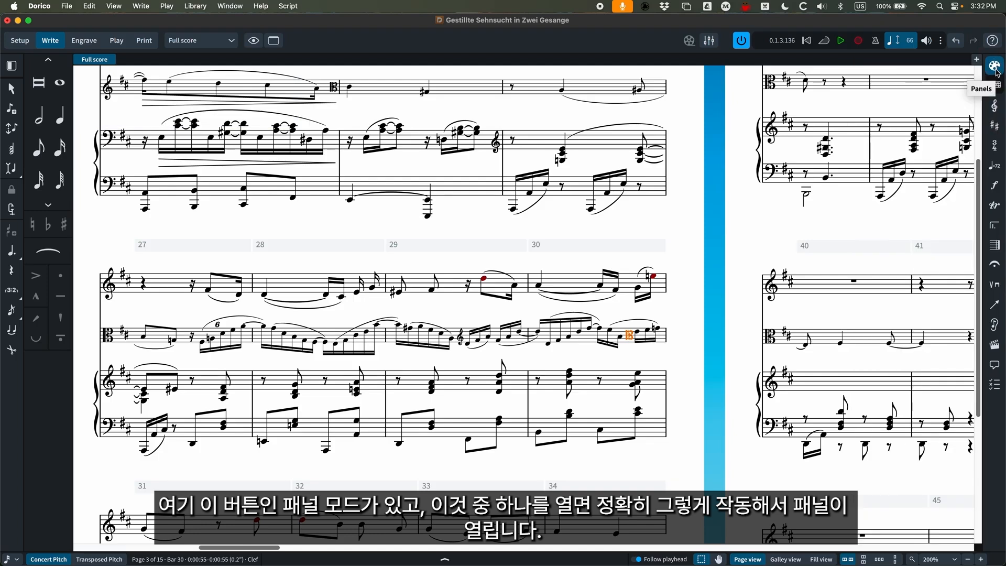
left_click(995, 105)
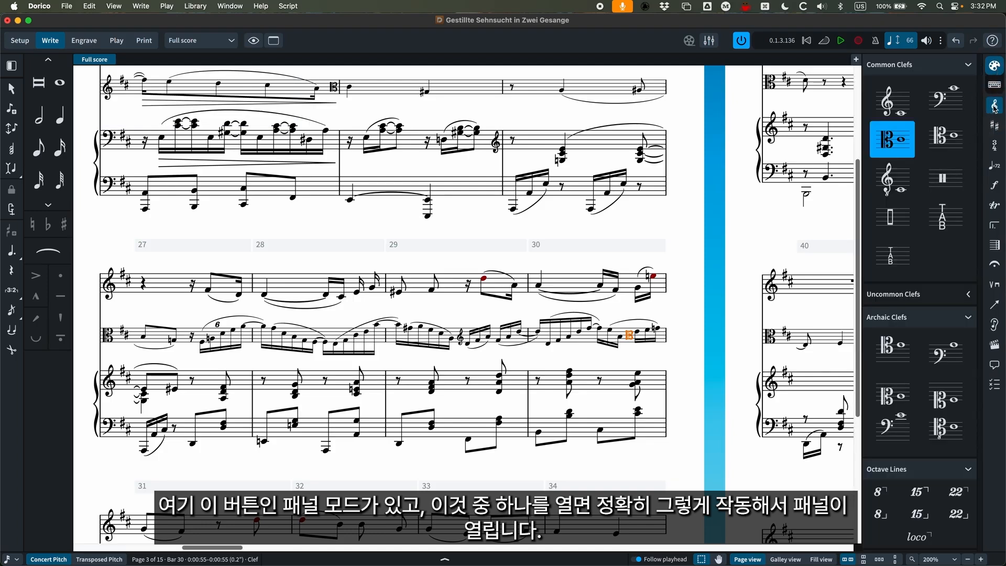
left_click(995, 106)
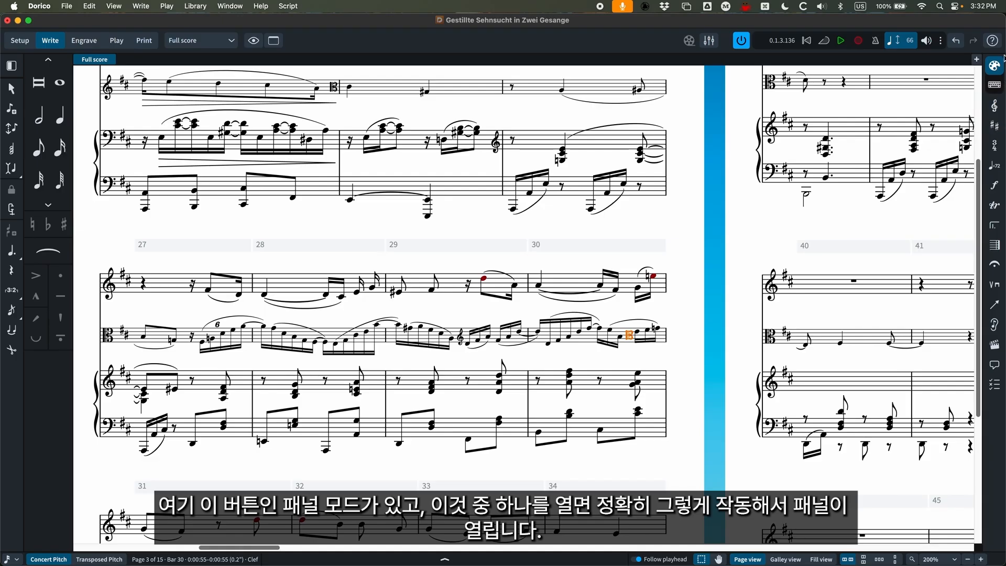
Switch the notations toolbox to popover mode and open the clef popover at the viola's D4 in bar 29.
left_click(996, 85)
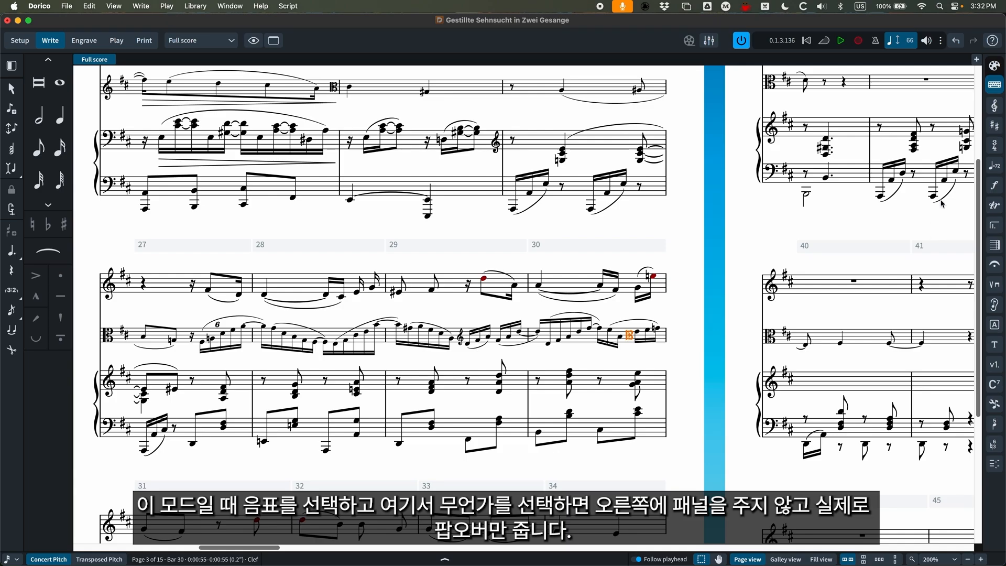
left_click(468, 344)
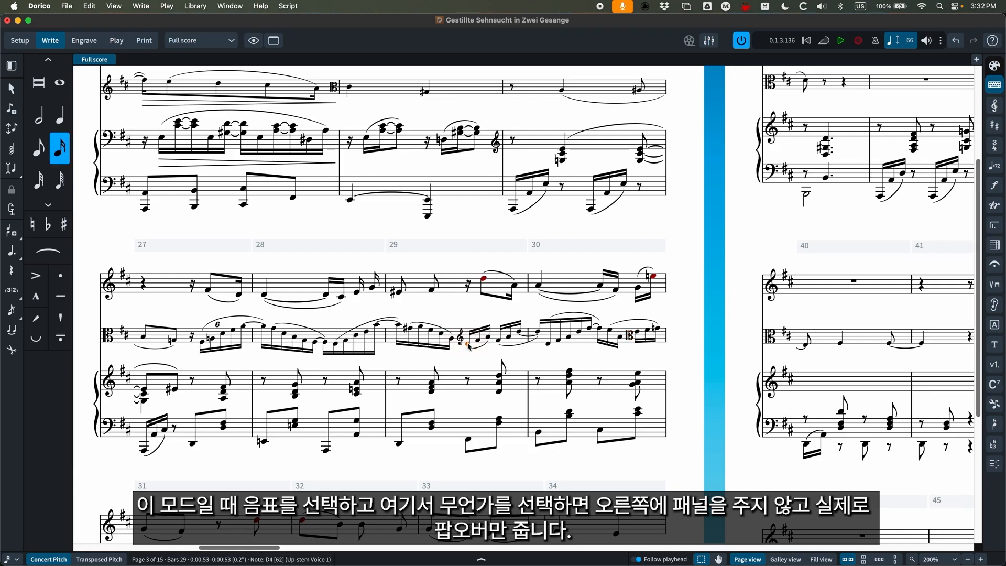
left_click(995, 106)
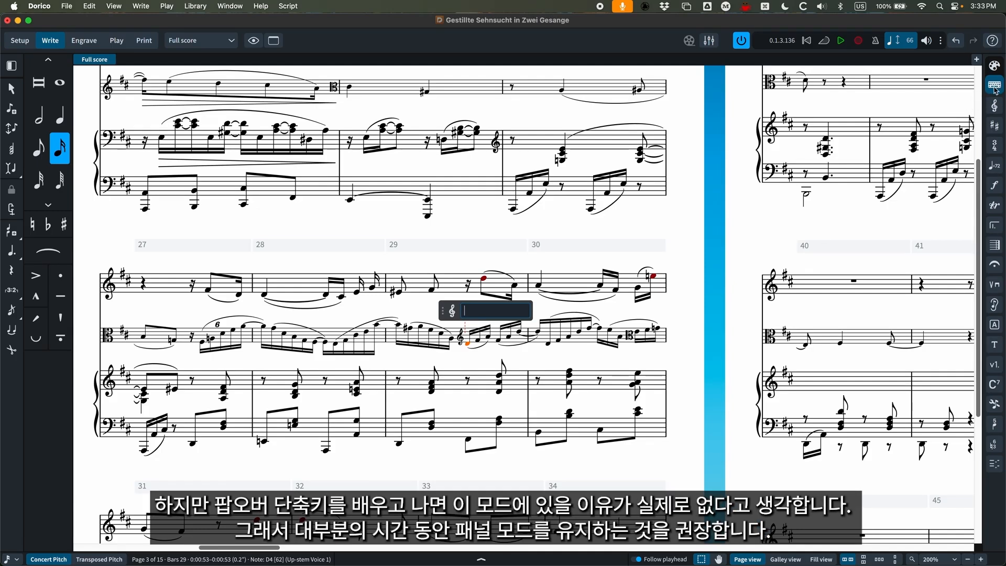
Return the notations toolbox to panel mode and show the Clefs panel with the Archaic Clefs section collapsed.
left_click(996, 68)
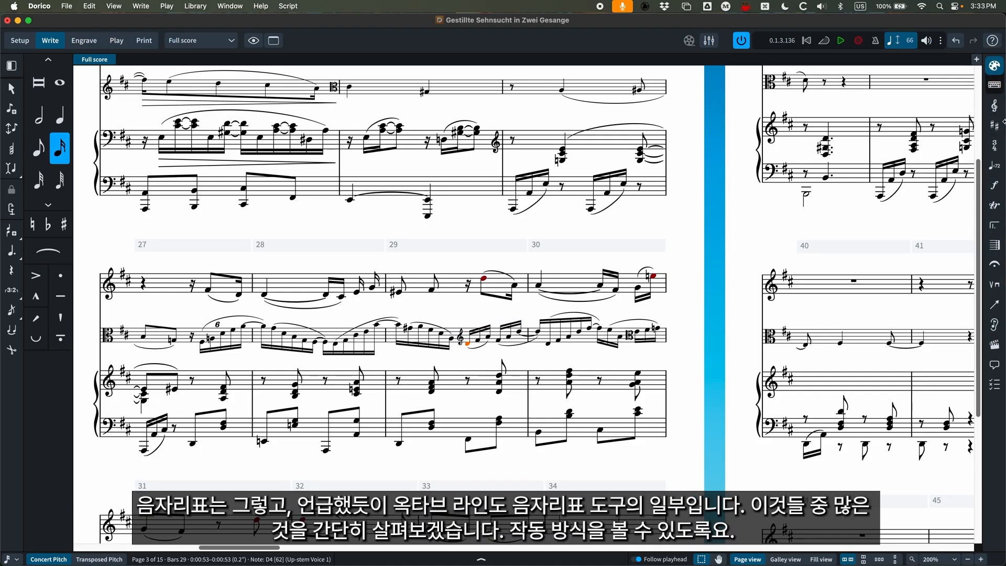
left_click(995, 106)
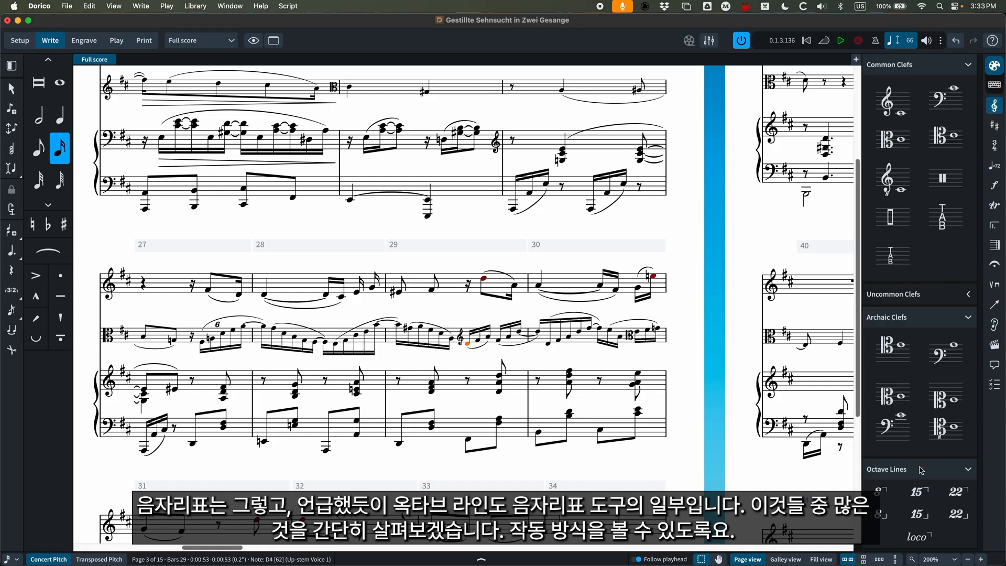
left_click(971, 319)
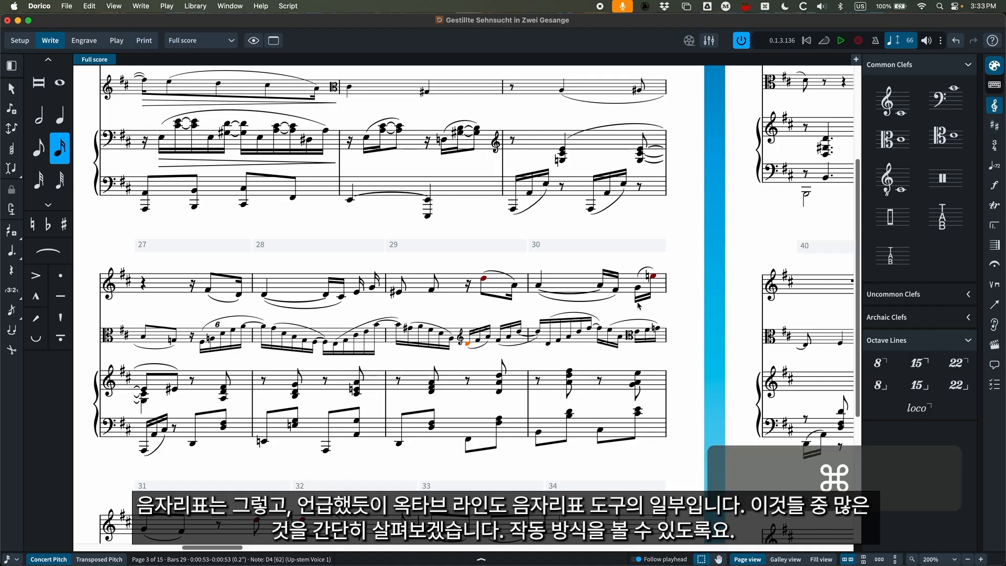
Show the key signatures, tonality system and accidentals options in place of the clefs.
key("super+minus")
left_click(995, 126)
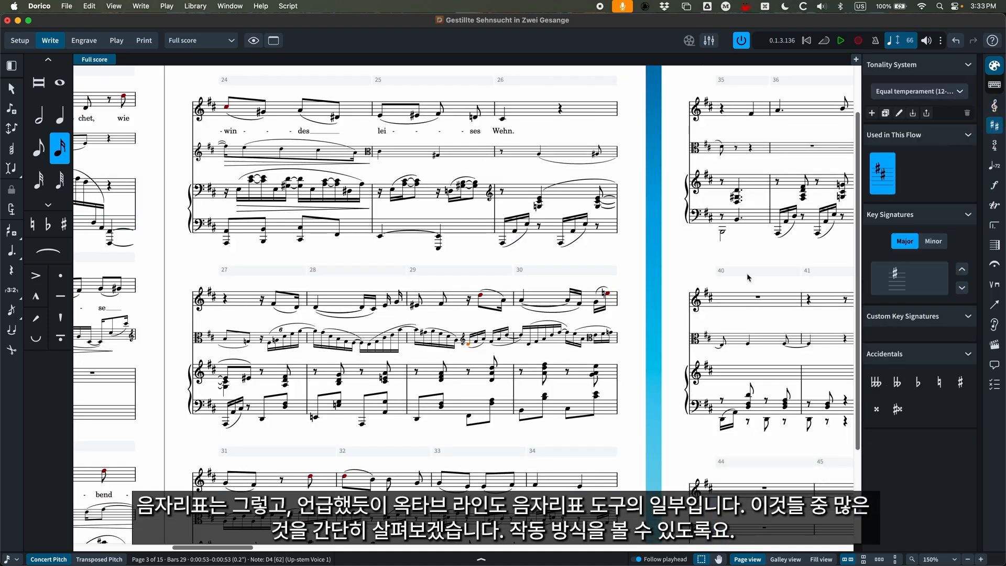
scroll(648, 299, "right", 4)
scroll(649, 299, "right", 5)
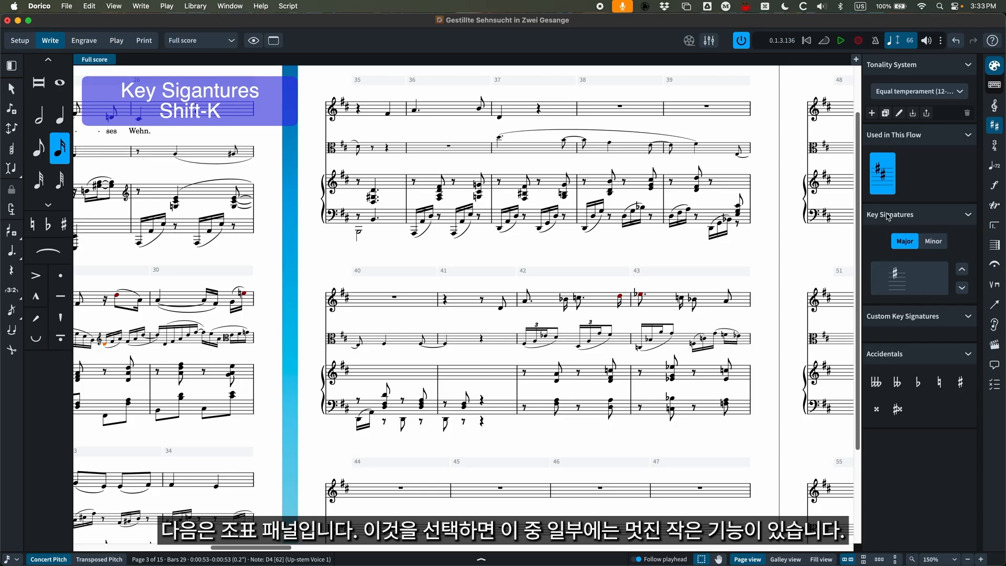
Step through the major key signatures in the spin box and stop at two flats.
left_click(962, 289)
left_click(963, 289)
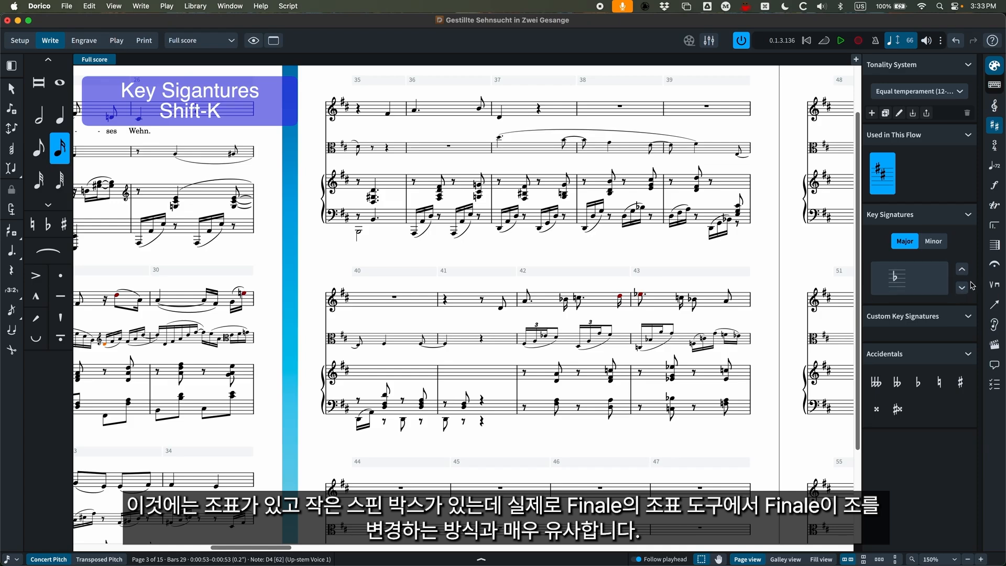
left_click(962, 290)
left_click(962, 289)
left_click(962, 271)
left_click(963, 271)
left_click(962, 289)
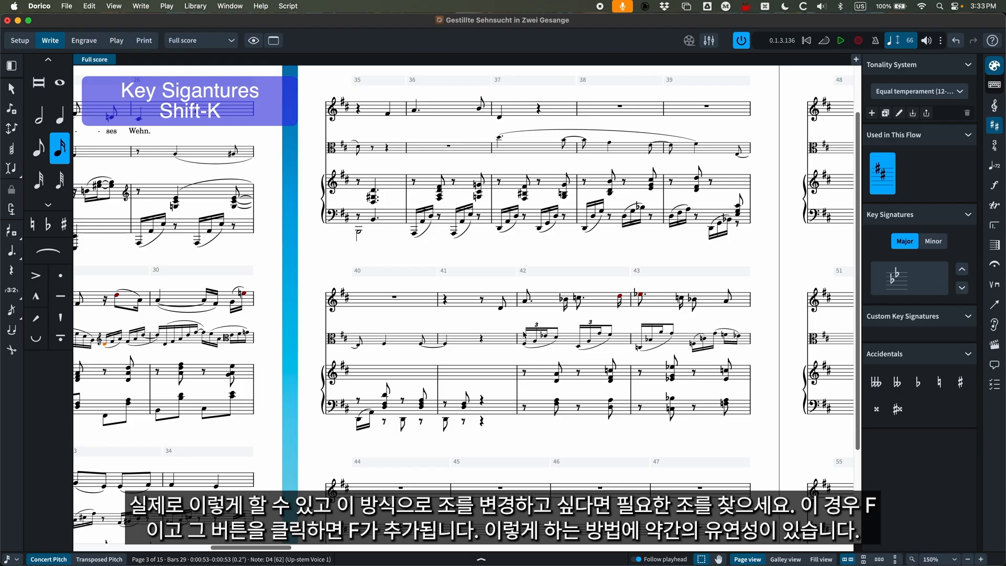
Apply the one-flat major key signature from the spin box at the voice's A4 starting bar 42, and undo it.
left_click(526, 300)
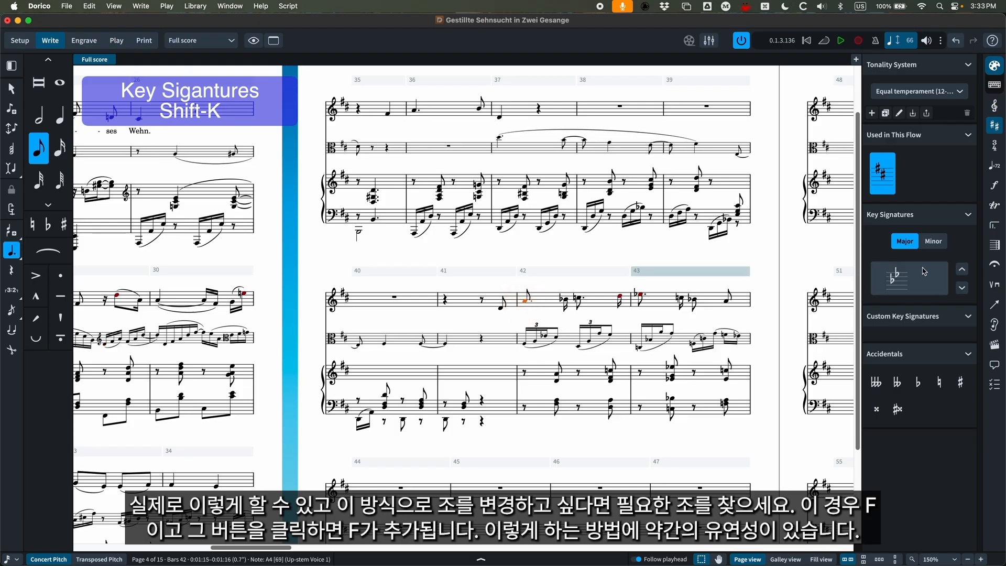
left_click(964, 270)
left_click(964, 289)
left_click(962, 271)
left_click(925, 285)
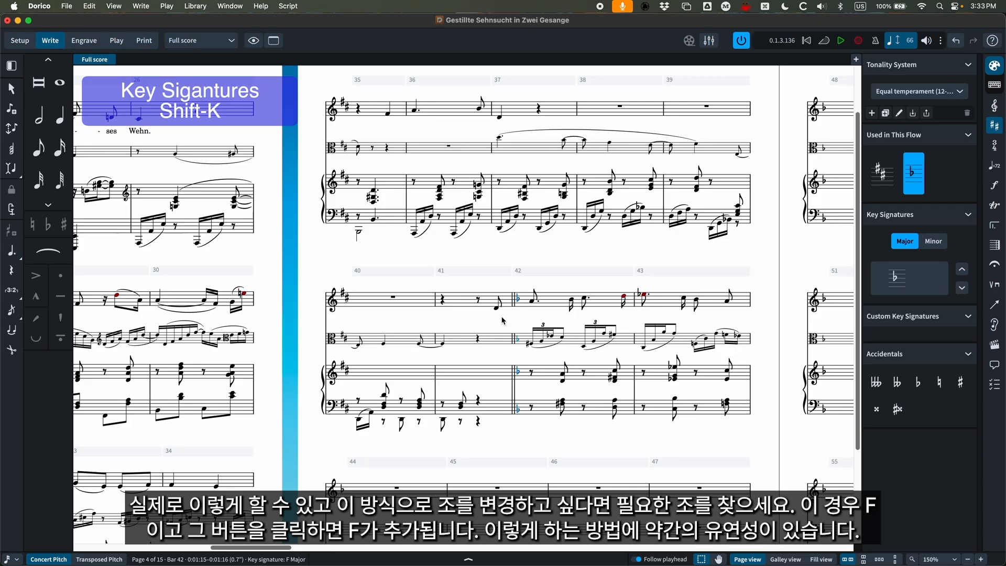
key("super+z")
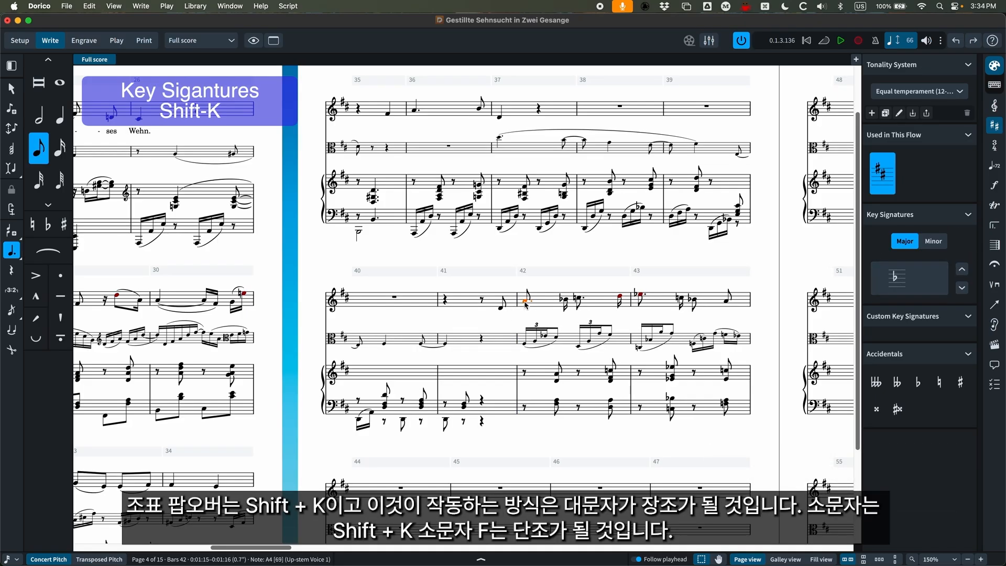
Add an F major key signature at the selected A4 in bar 42 using the key signature popover entry "F".
key("shift+k")
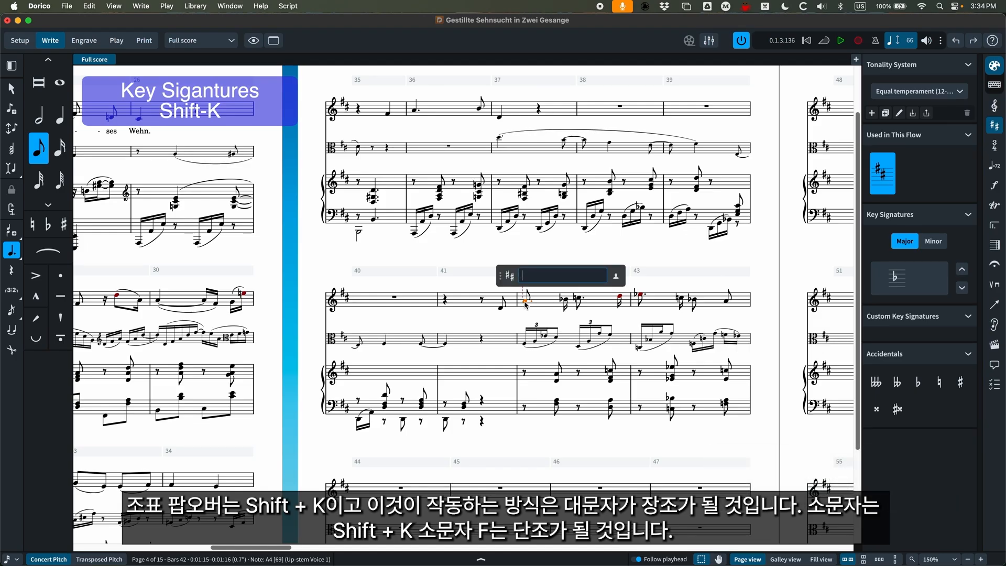
type("F")
key("Return")
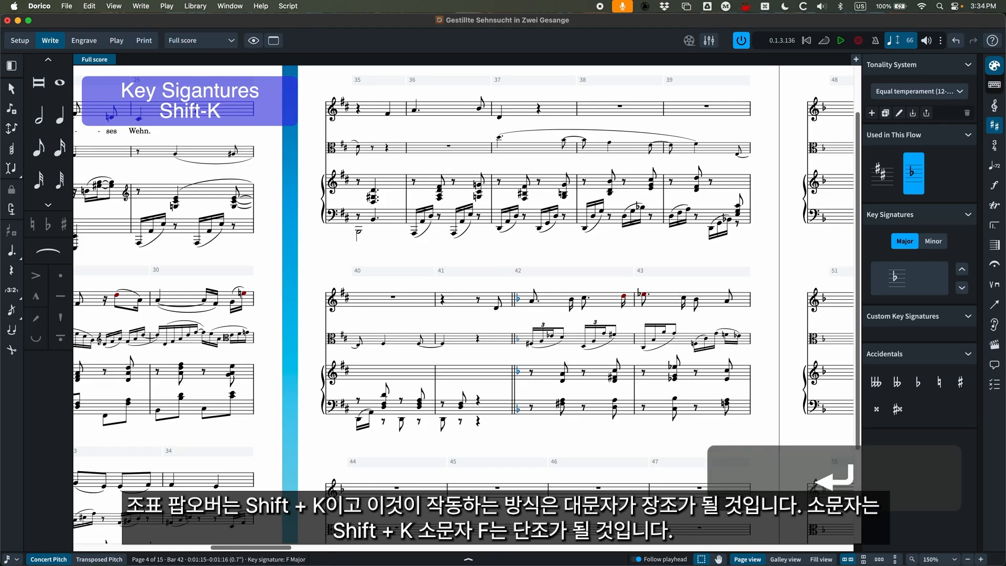
Undo the F major key signature, then try F minor at the same A4 in bar 42 with the popover entry "f" and undo it.
key("super+z")
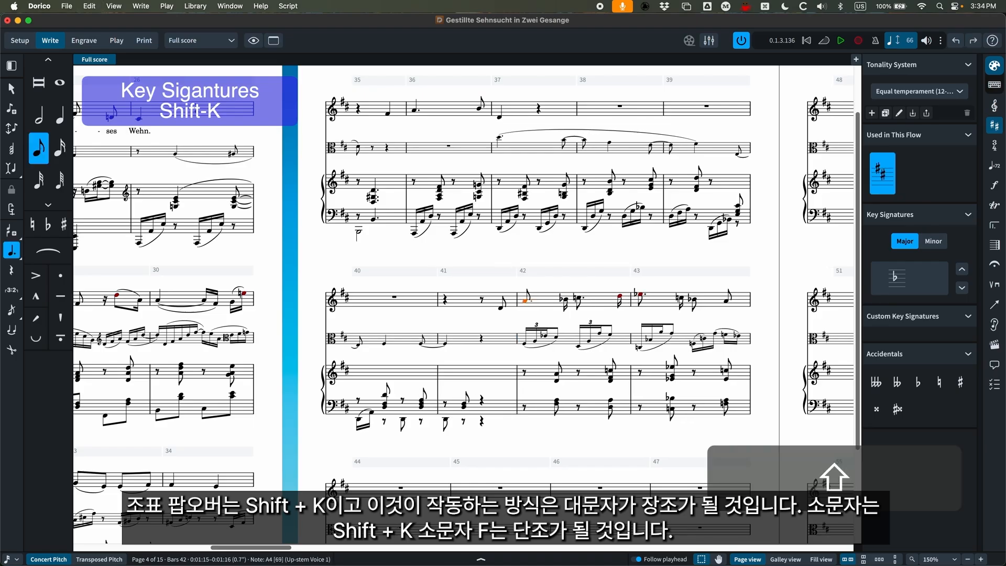
key("shift+k")
type("f")
key("Return")
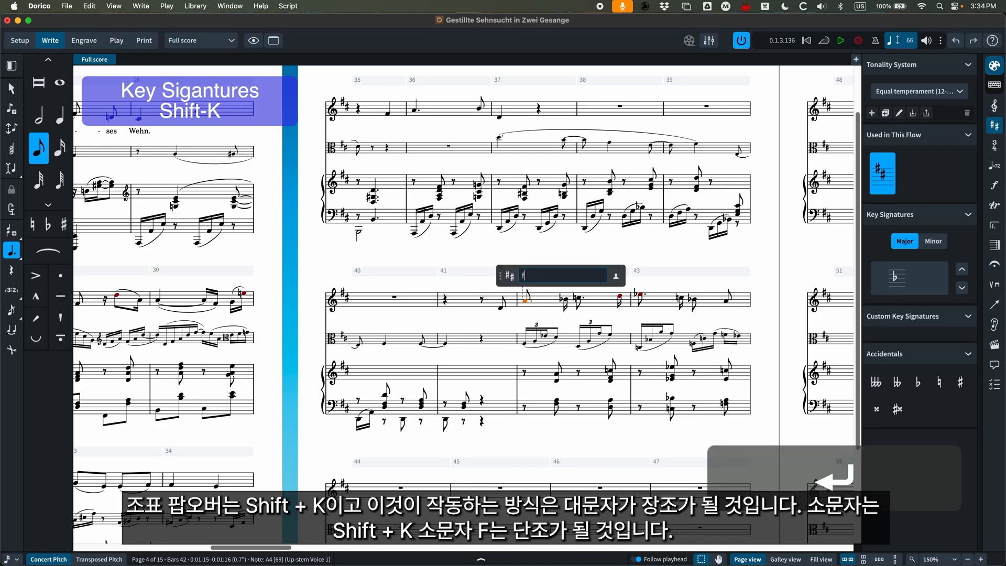
key("super+z")
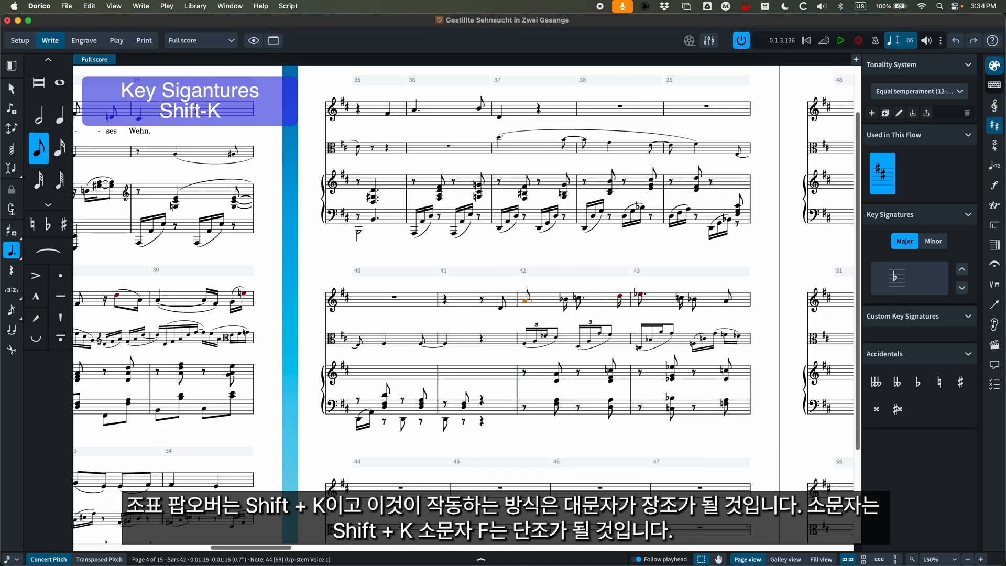
Try a three-sharp key signature at the selected A4 in bar 42 with the popover entry "3s", and undo it.
key("shift+k")
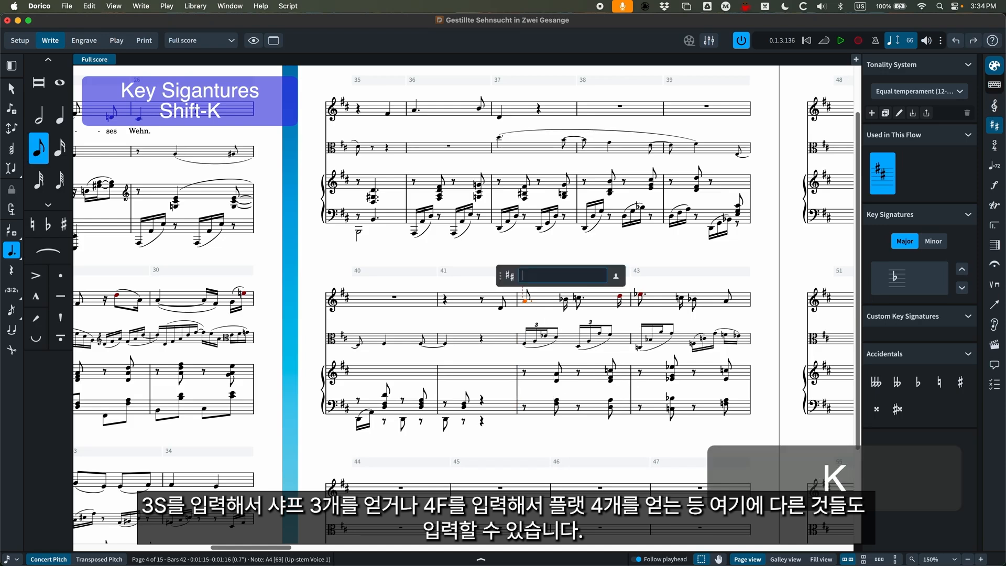
type("3s")
key("Return")
key("super+z")
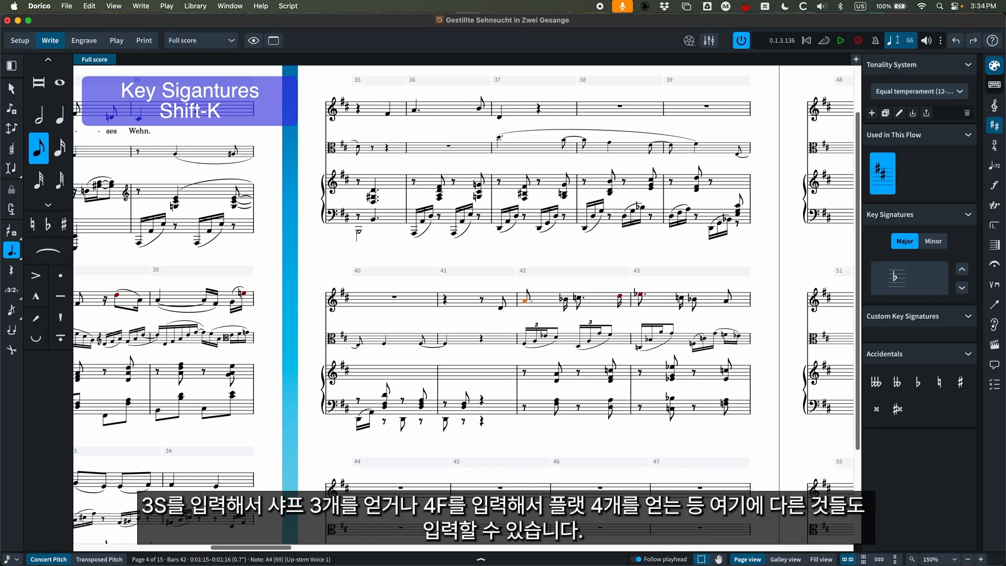
Add an F major key signature to all staves at the start of bar 42 with the key signature popover entry "F".
scroll(408, 367, "down", 3)
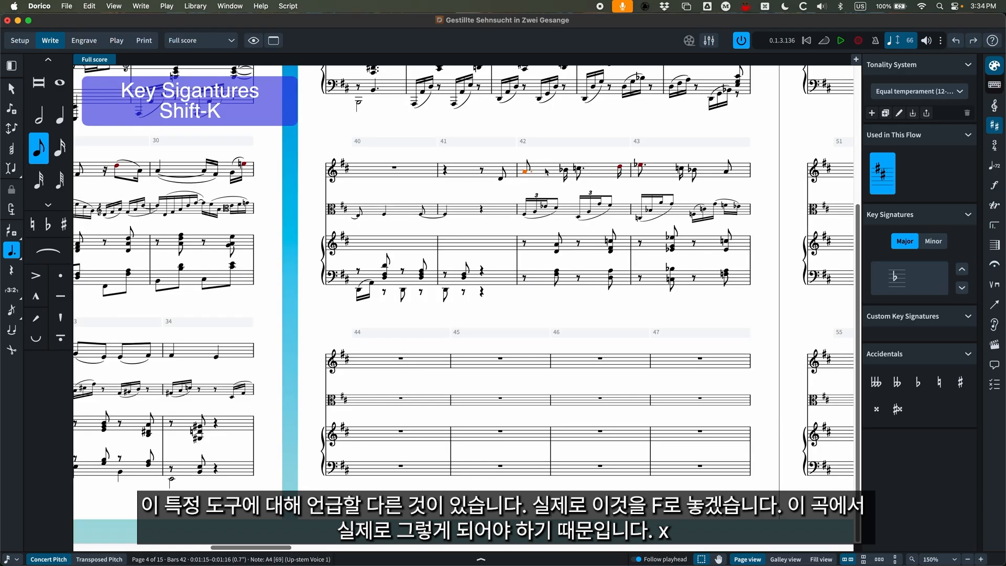
key("shift")
key("shift+k")
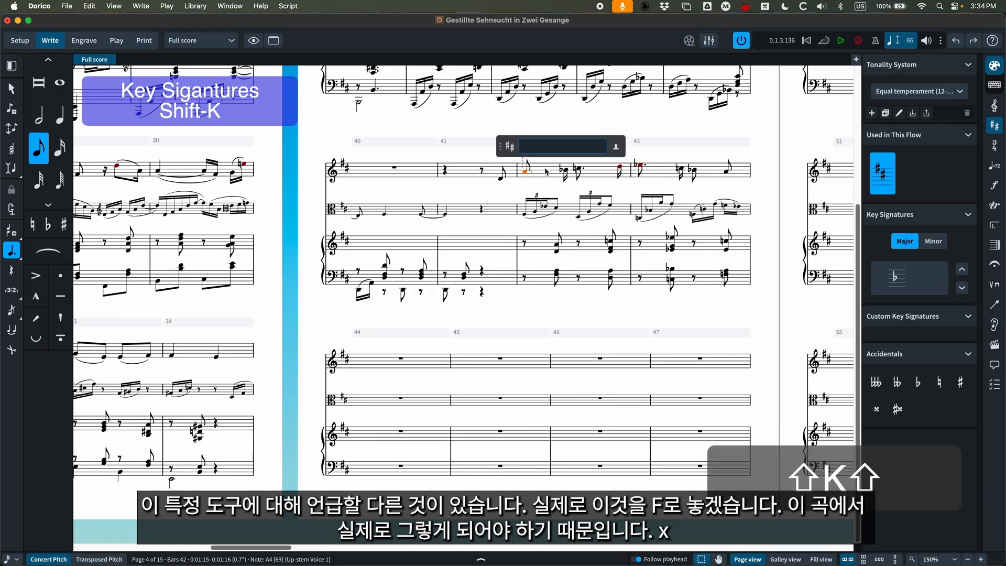
type("F")
key("Return")
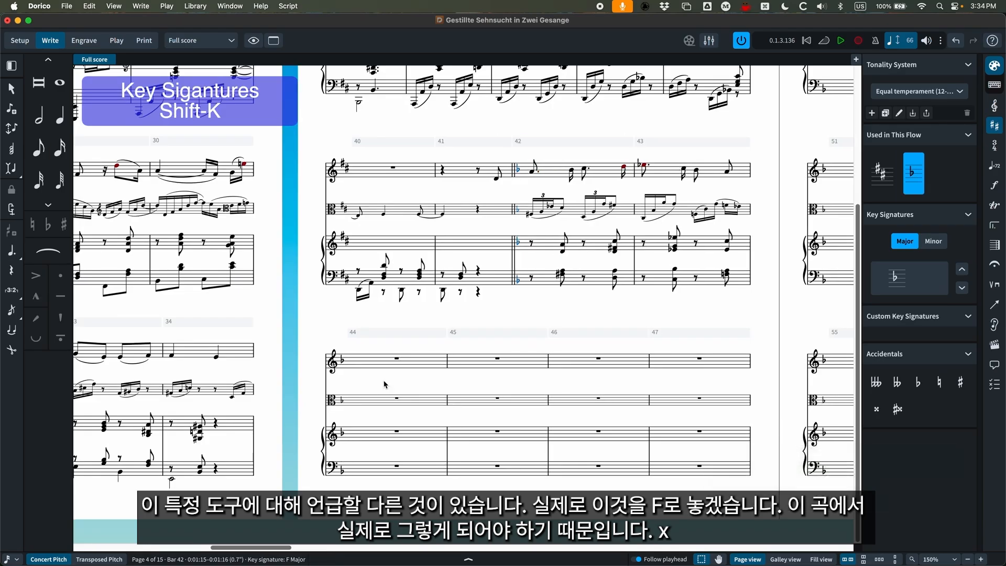
Add a G major key signature at bar 44 to the voice staff only, using the popover's single-staff option, and undo it.
left_click(400, 359)
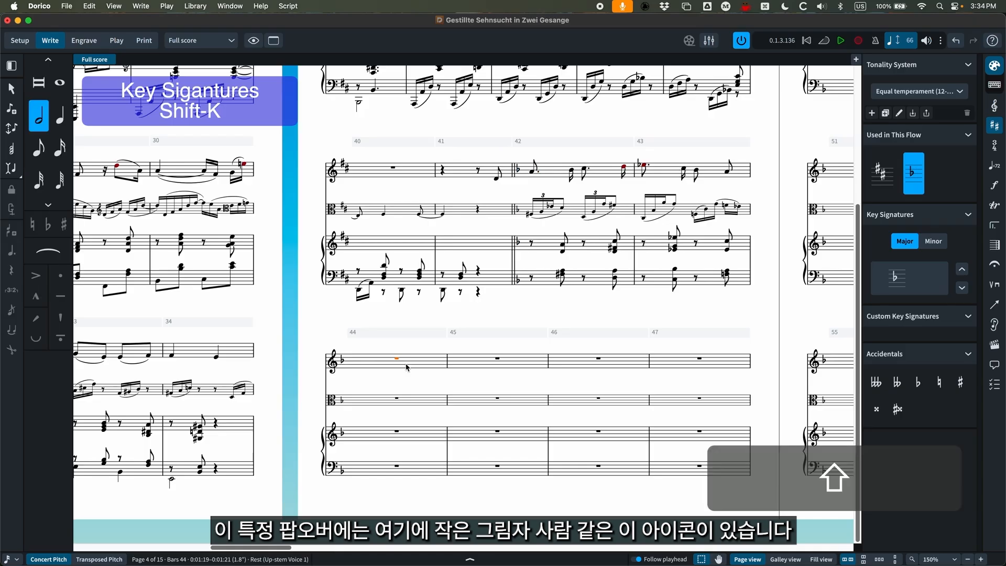
key("shift+k")
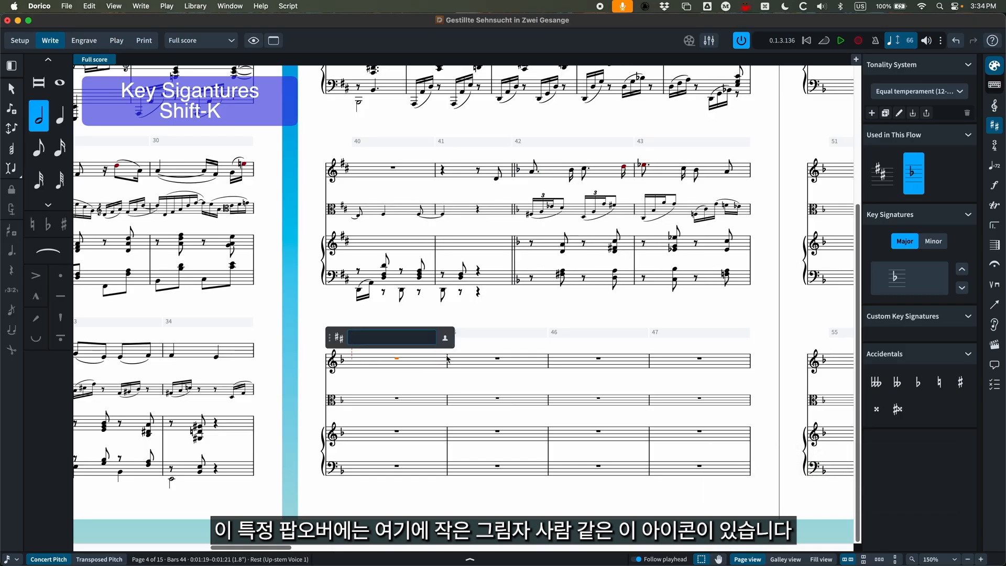
left_click(445, 338)
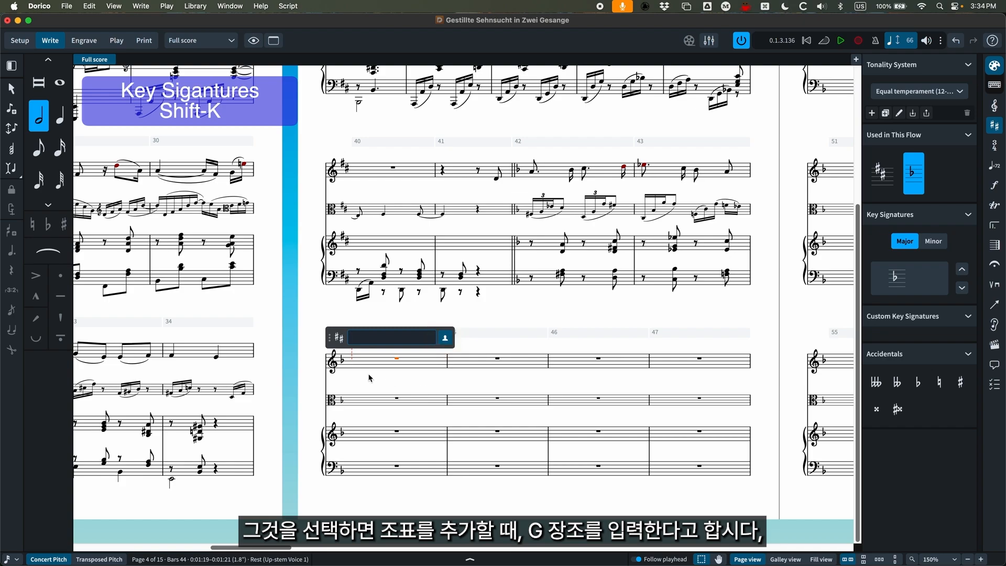
key("shift")
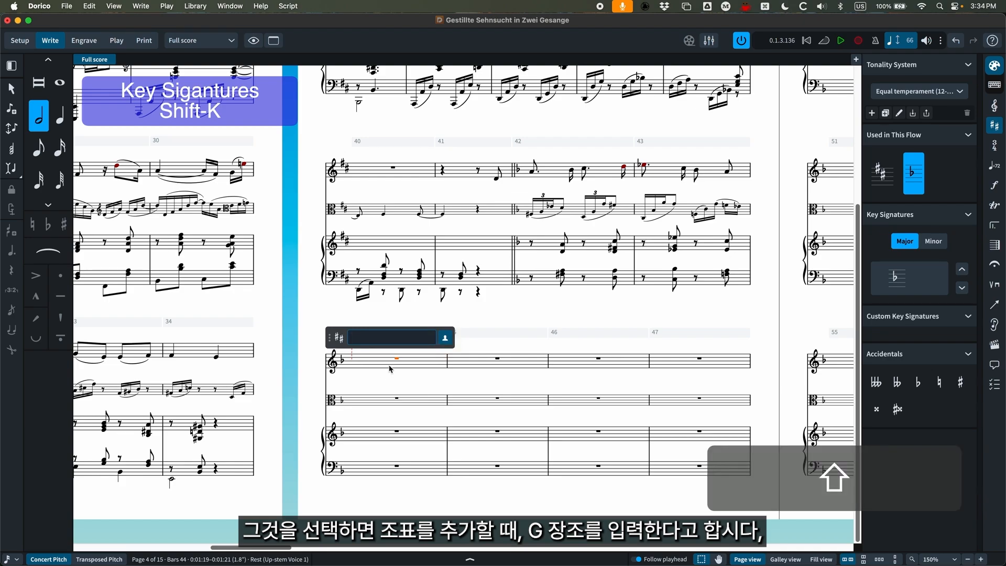
type("G")
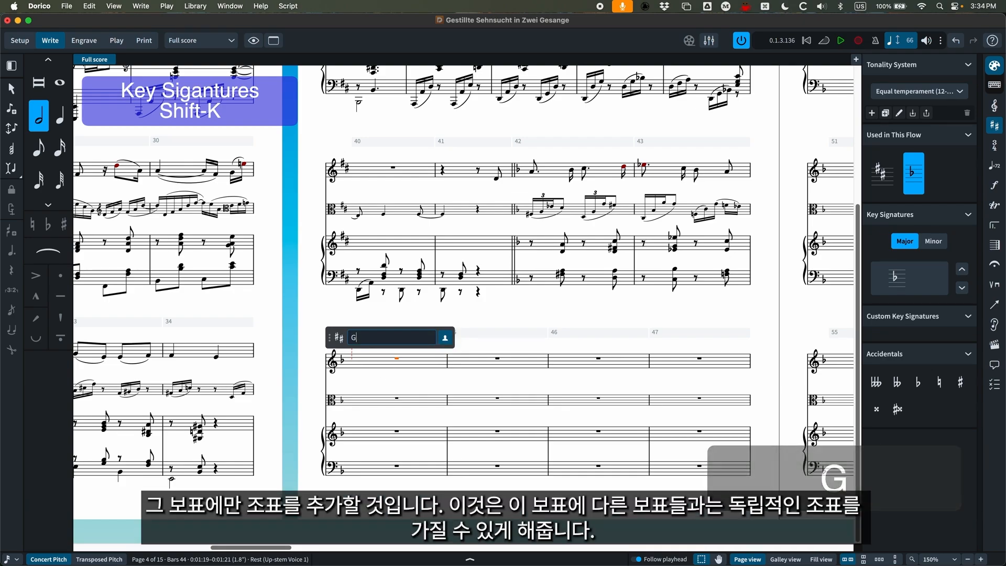
key("Return")
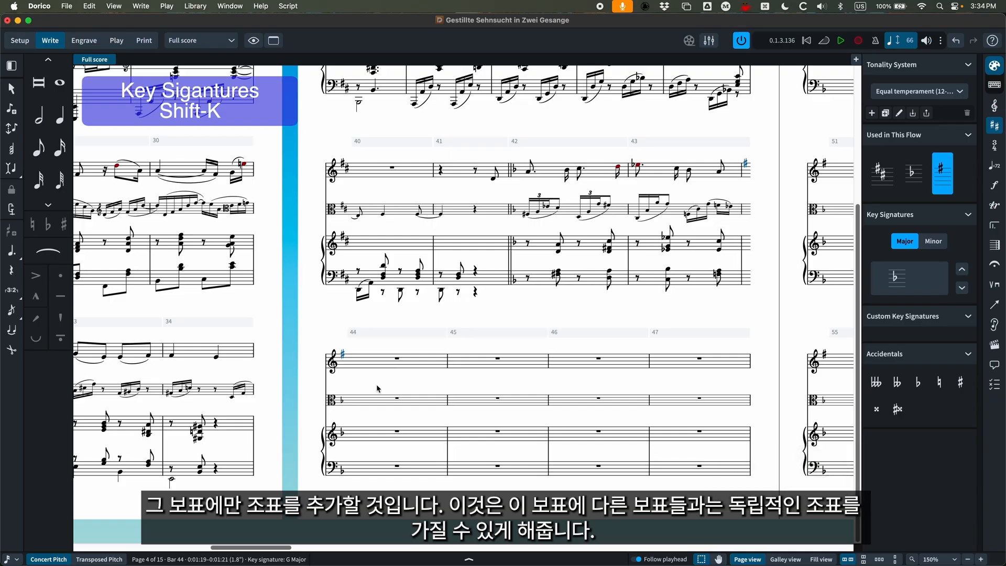
key("super+equal")
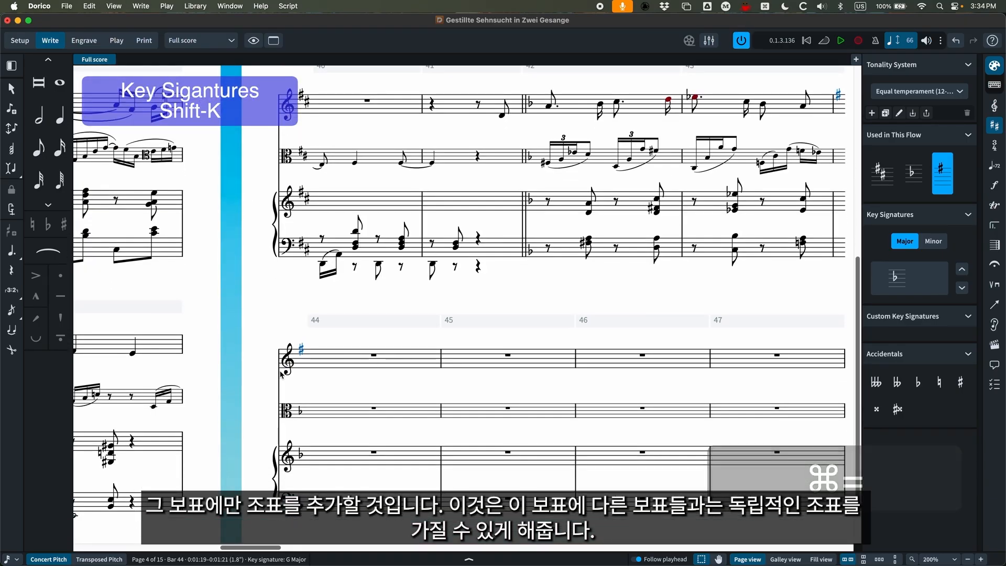
key("super+z")
Add G major to the voice staff only at bar 44 with the popover's modifier-key confirmation, undo it, and dismiss the reopened empty popover.
left_click(374, 357)
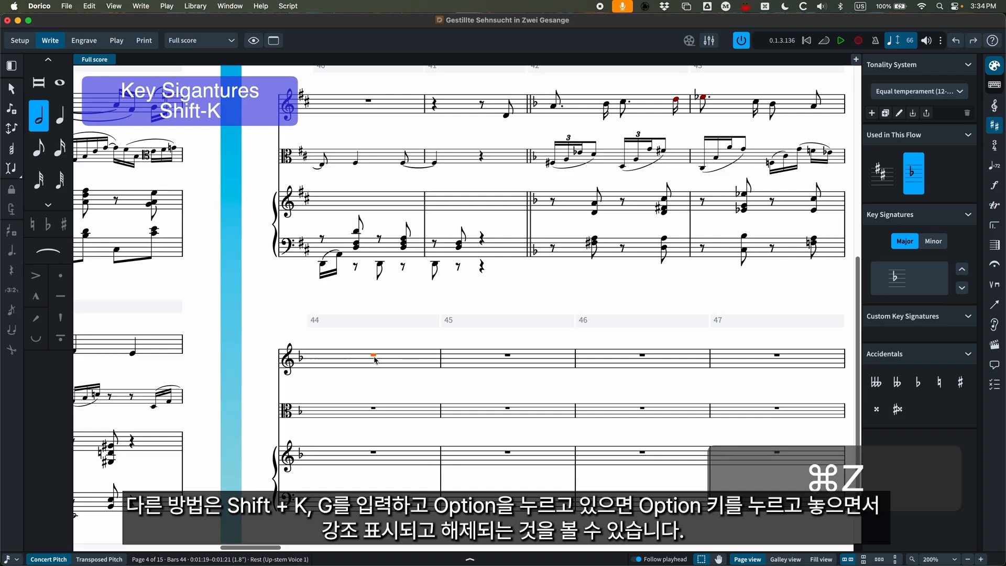
key("shift+k")
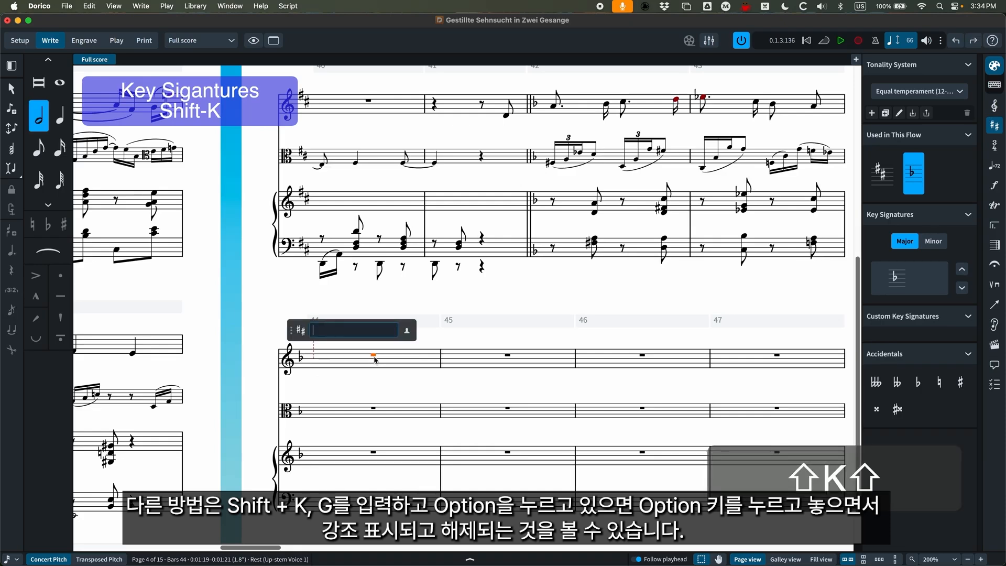
type("G")
key("alt")
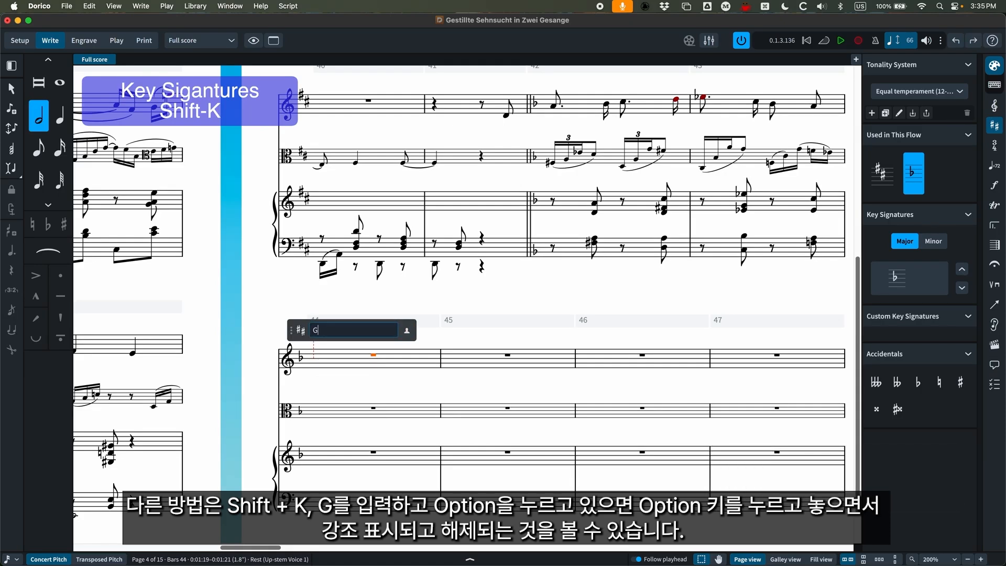
key("alt")
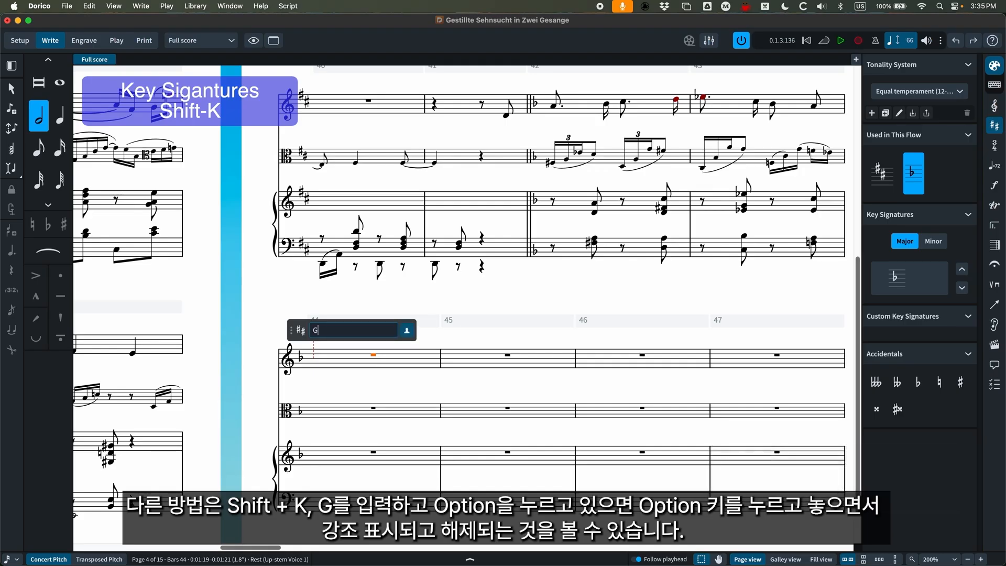
key("alt+Return")
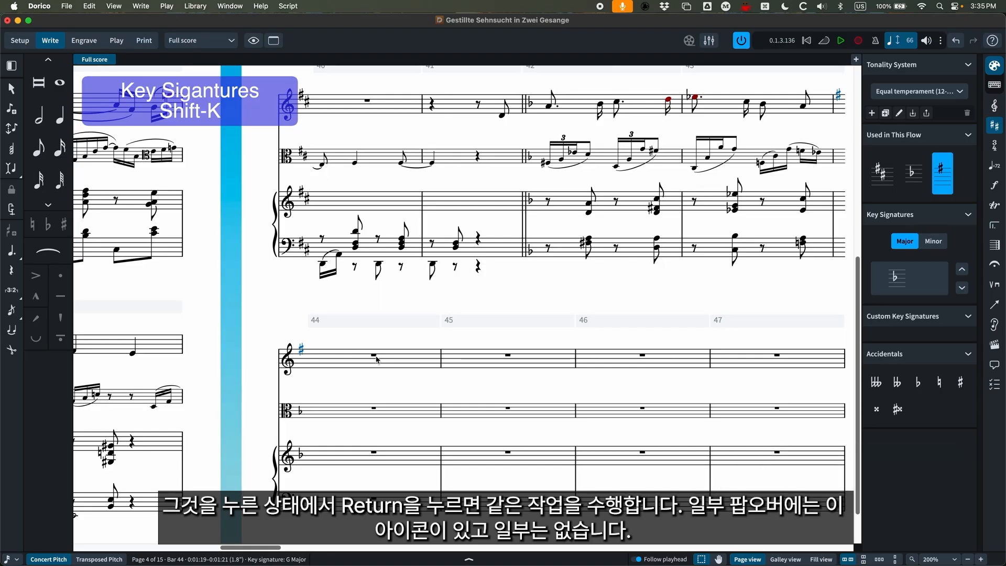
key("super+z")
key("shift+k")
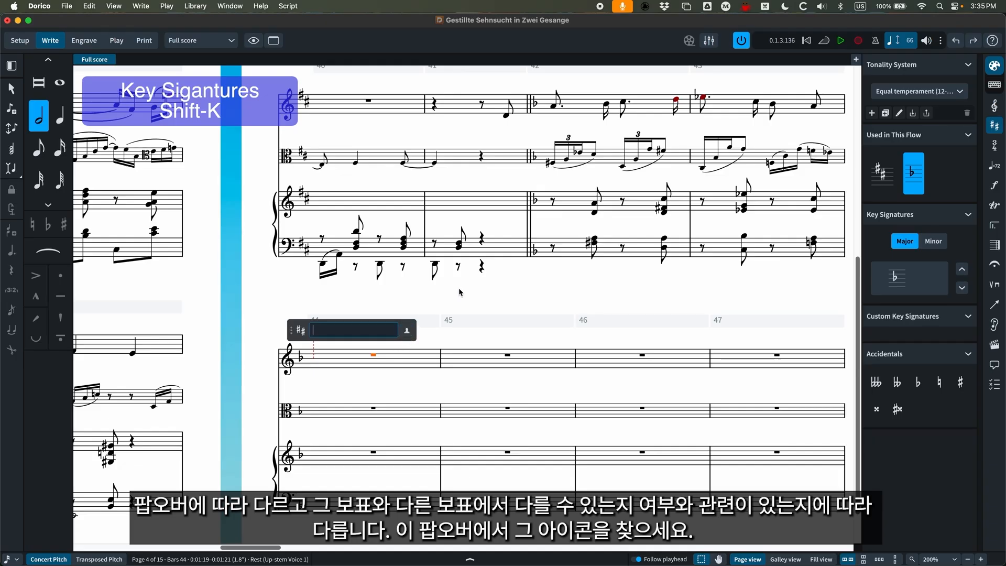
left_click(550, 292)
Show the time signature options and select the Alto's whole rest in bar 1 of the flow "3. Hilfsversuch".
scroll(564, 338, "right", 6)
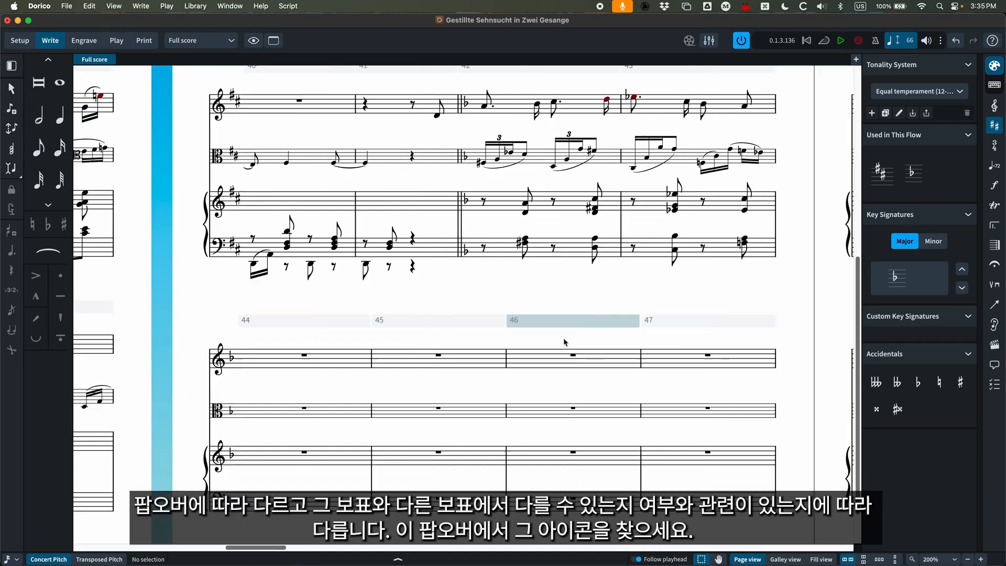
left_click_drag(271, 552, 823, 562)
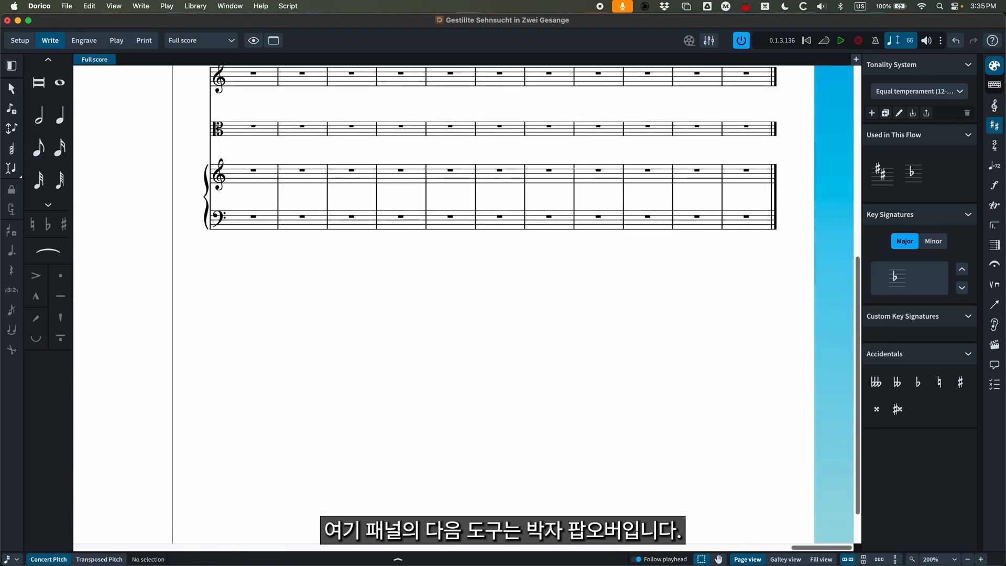
left_click(995, 145)
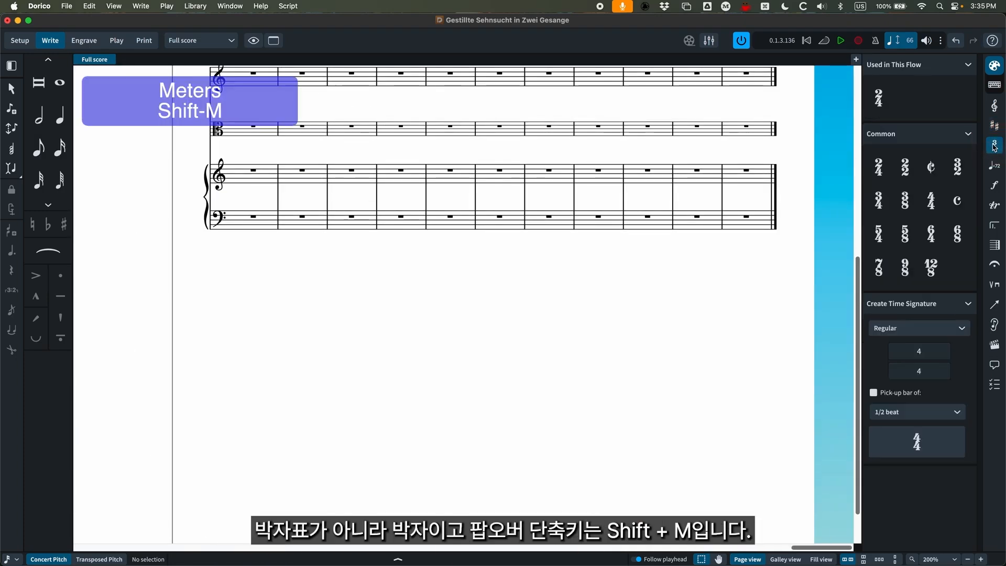
scroll(559, 516, "up", 7)
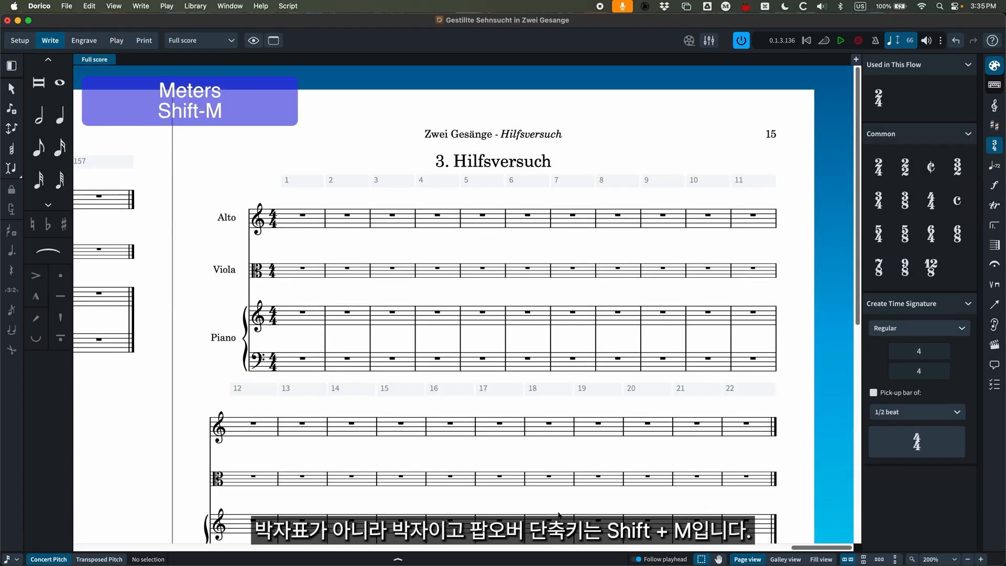
key("super+minus")
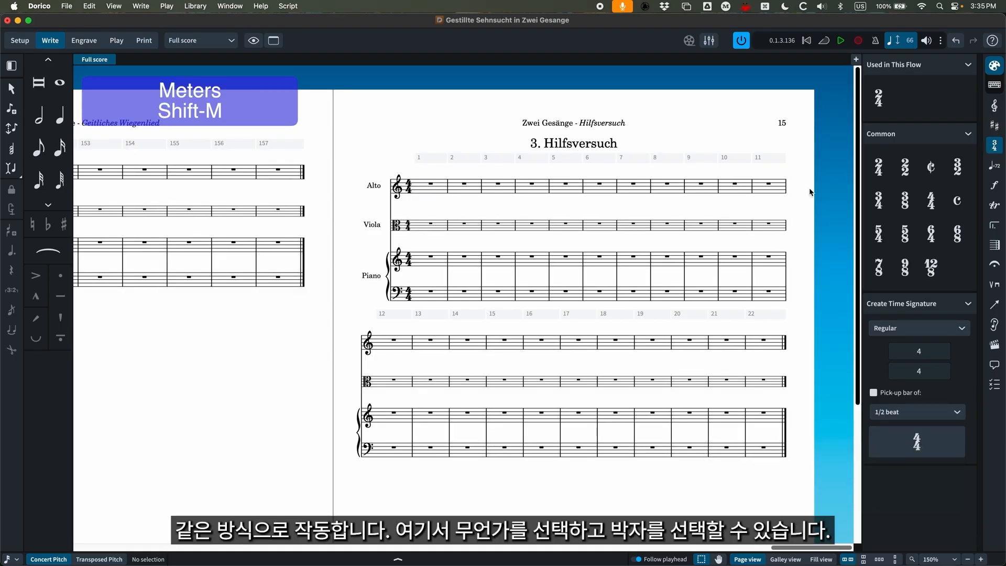
left_click(431, 184)
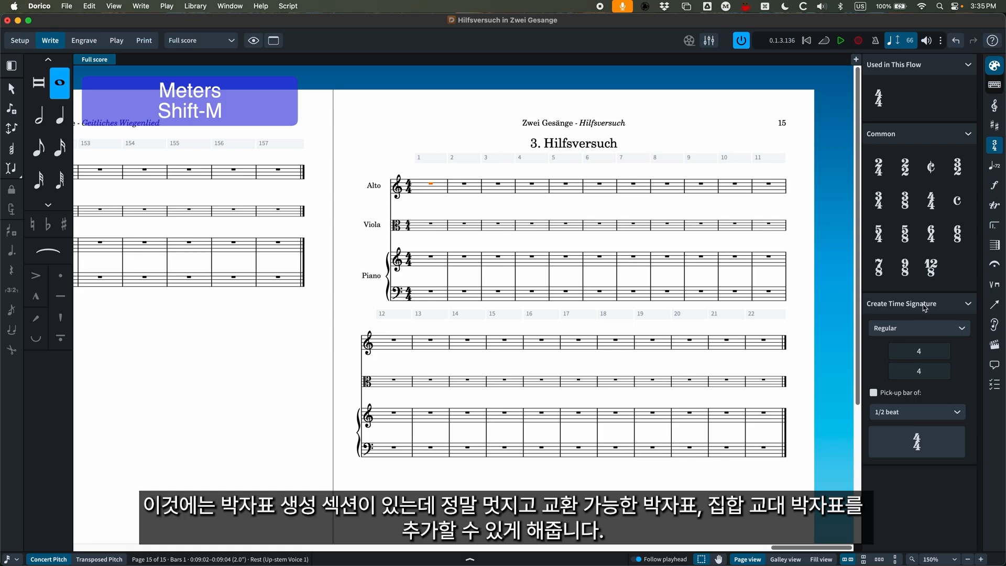
Set the time signature type to Interchangeable to view its fields, and return it to Regular.
left_click(898, 331)
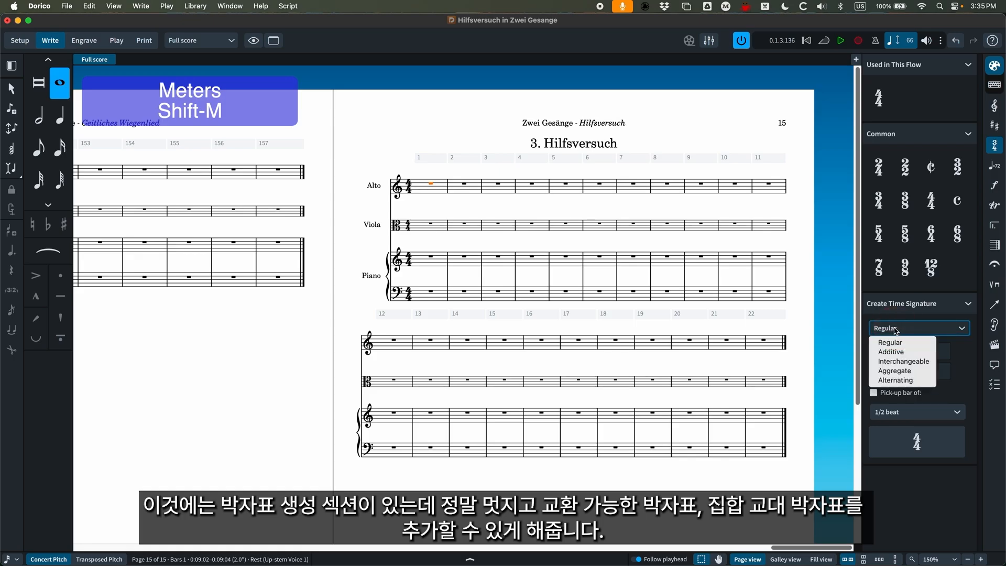
left_click(904, 361)
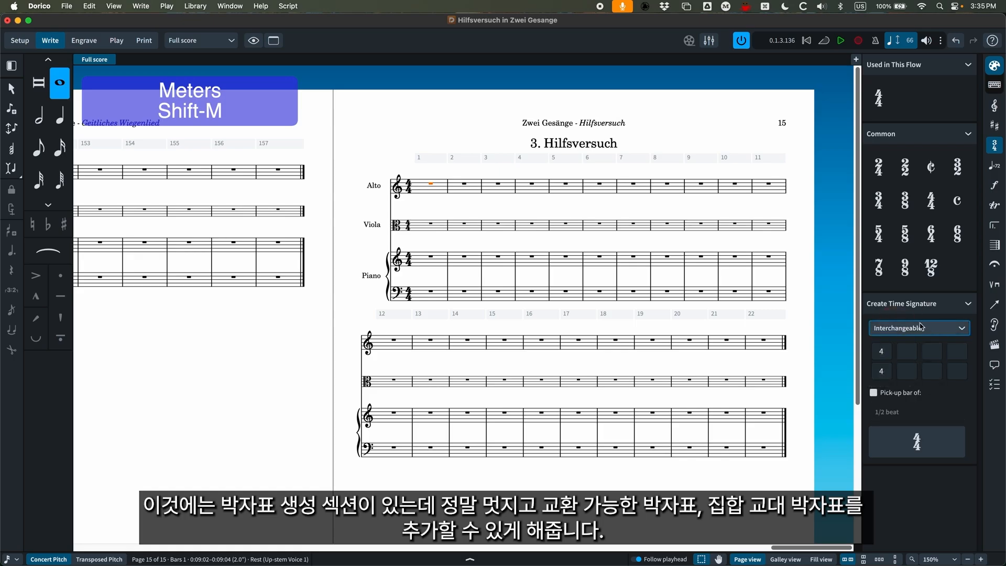
left_click(918, 330)
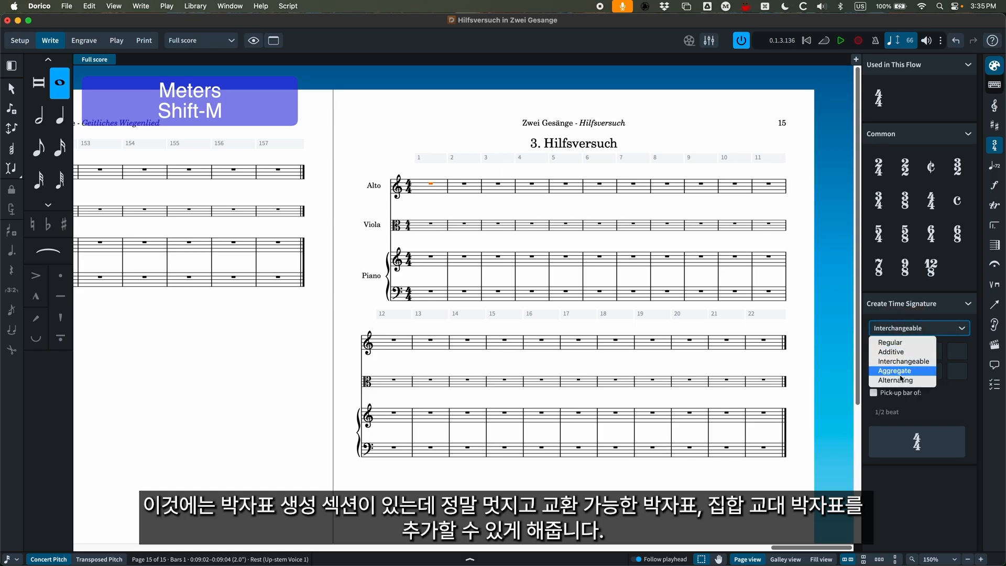
left_click(908, 342)
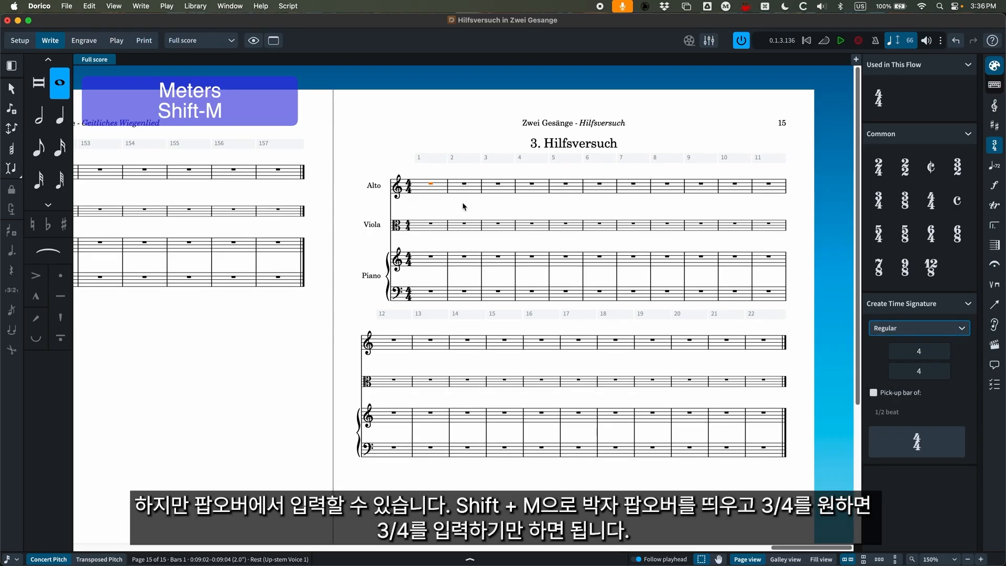
Try a 3/4 time signature at the selected bar 1 rest with the meter popover entry "3/4", and undo it.
key("shift+m")
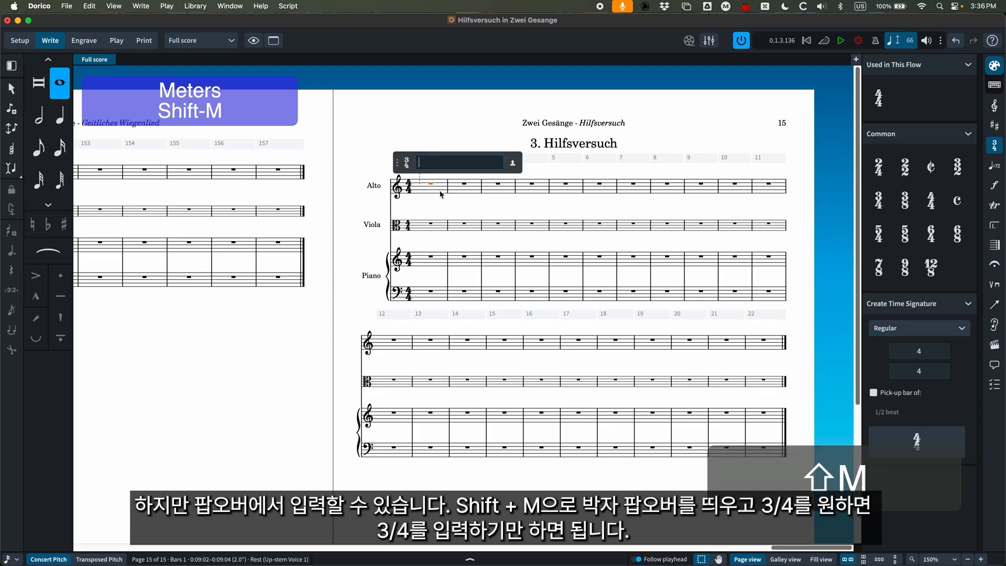
type("3/4")
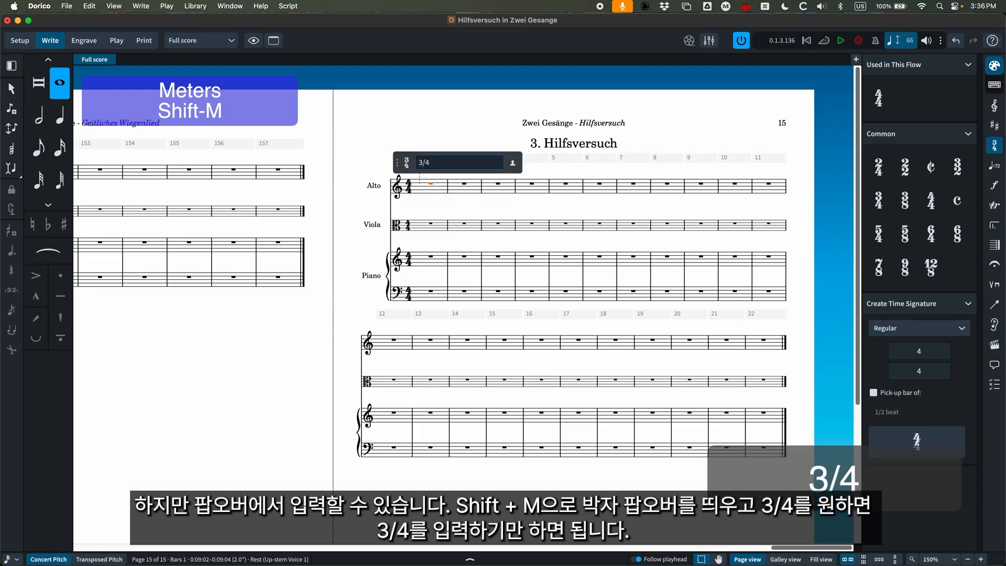
key("Return")
key("super+z")
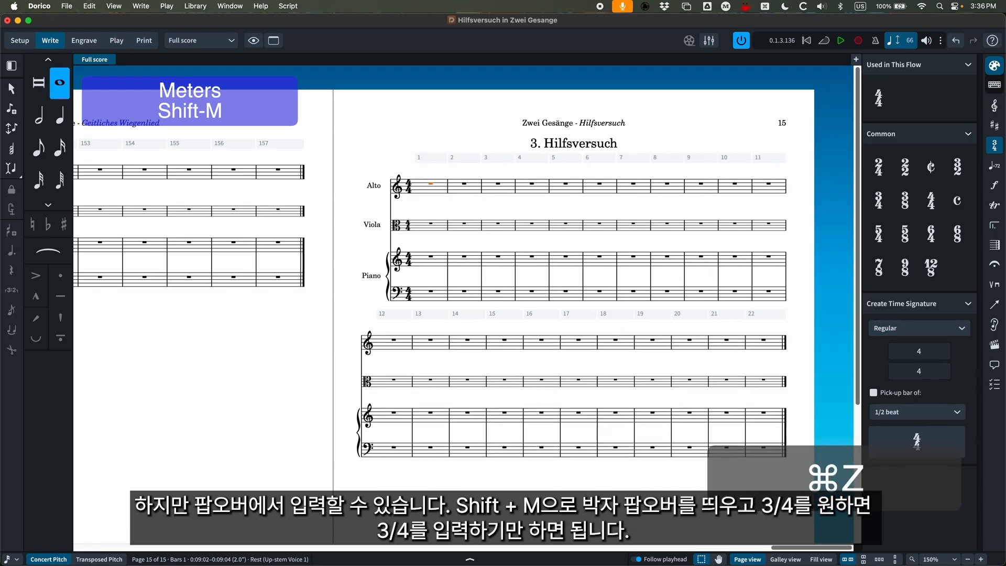
Try a 6/8 time signature at the selected bar 1 rest with the meter popover entry "6/8", and undo it.
key("shift+m")
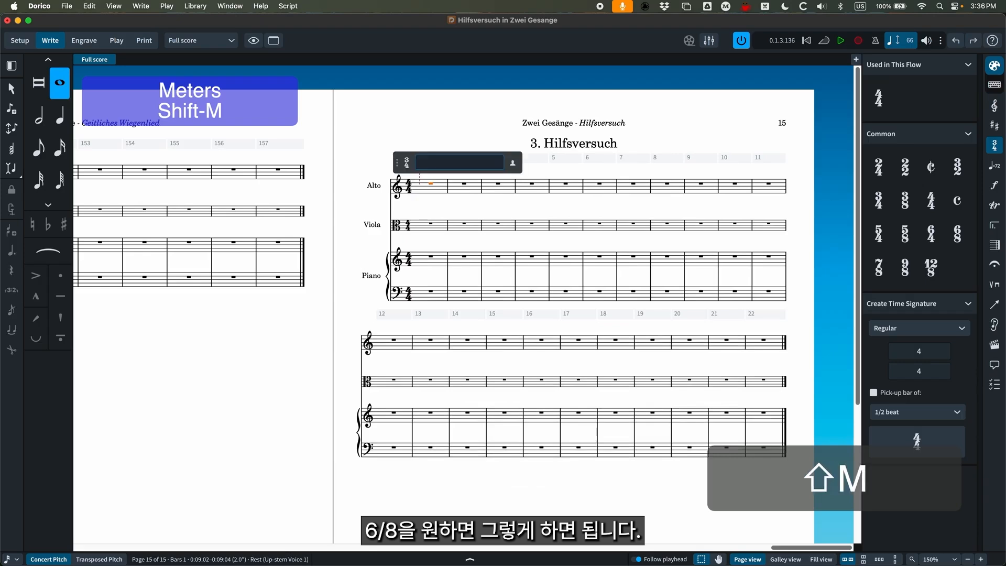
type("6/8")
key("Return")
key("super+z")
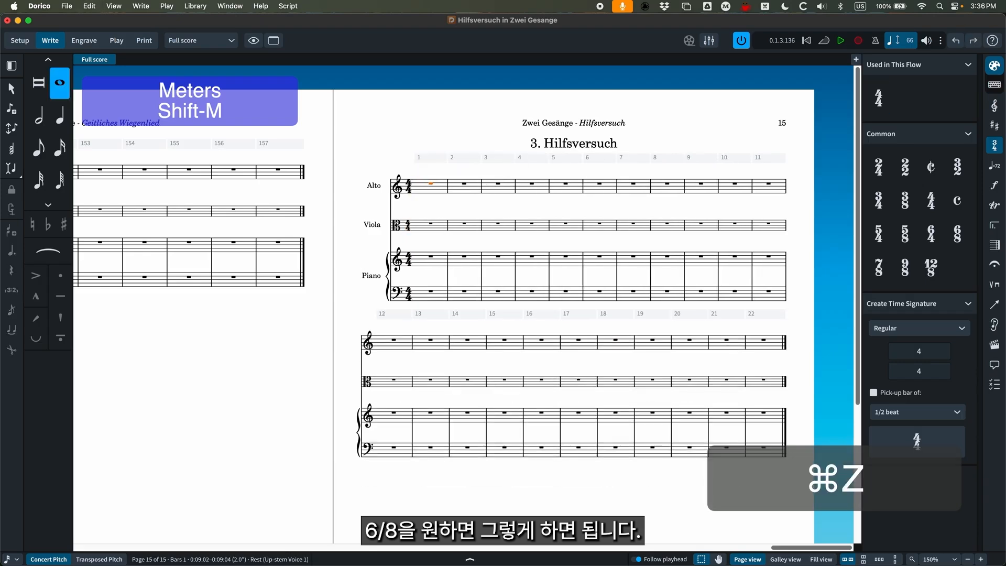
Add an irregular time signature at the selected bar 1 rest with the meter popover entry "2+2+3/8".
key("shift+m")
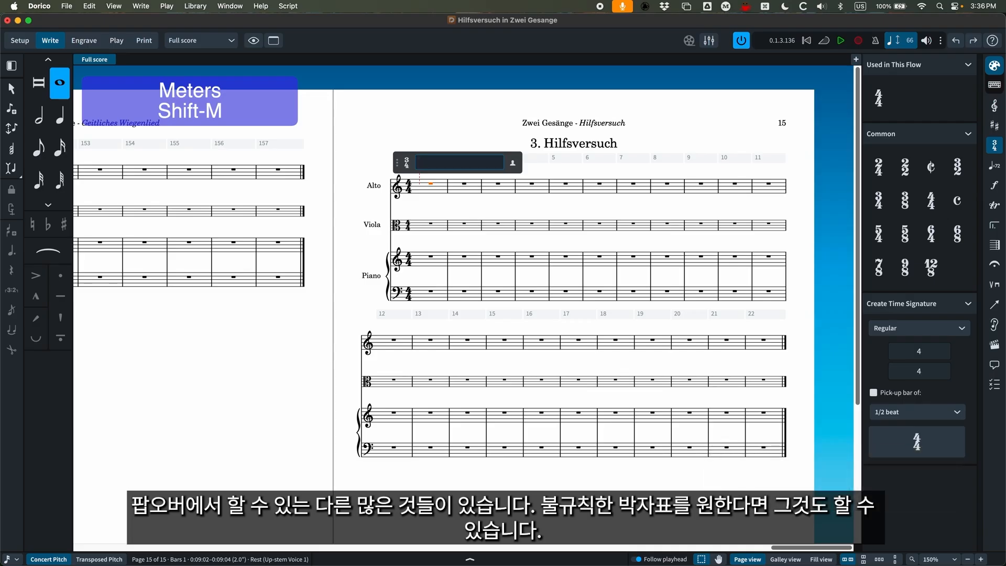
type("2+2")
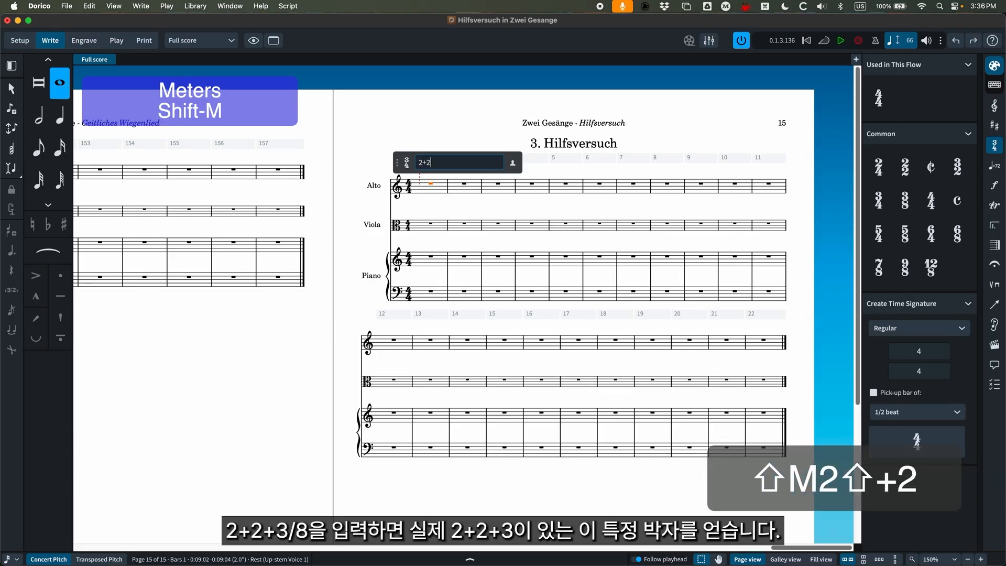
type("+3/8")
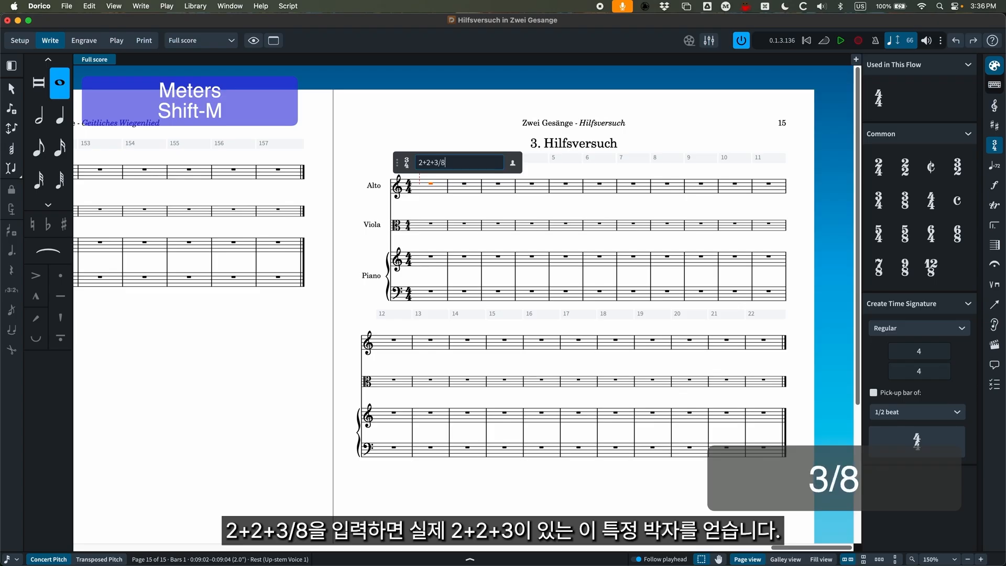
key("Return")
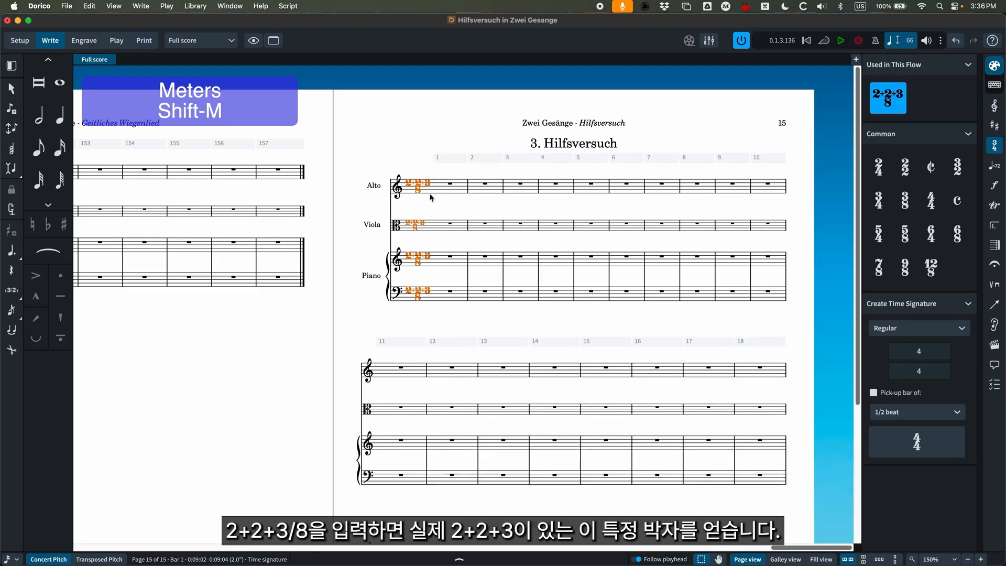
Change the bar 1 time signature to 7/8 with 2+2+3 grouping, using the meter popover entry "[2+2+3]/8".
key("super+equal")
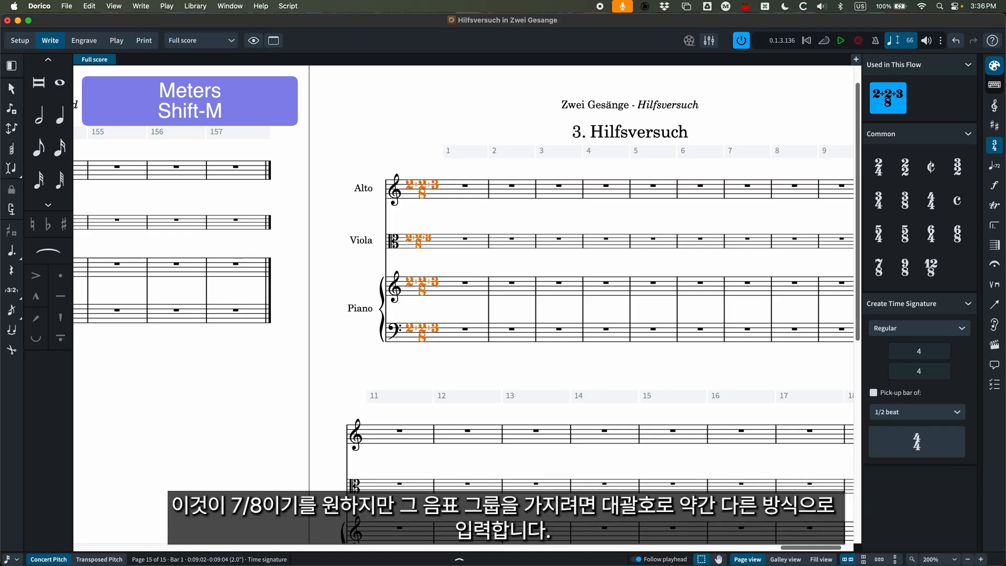
key("Return")
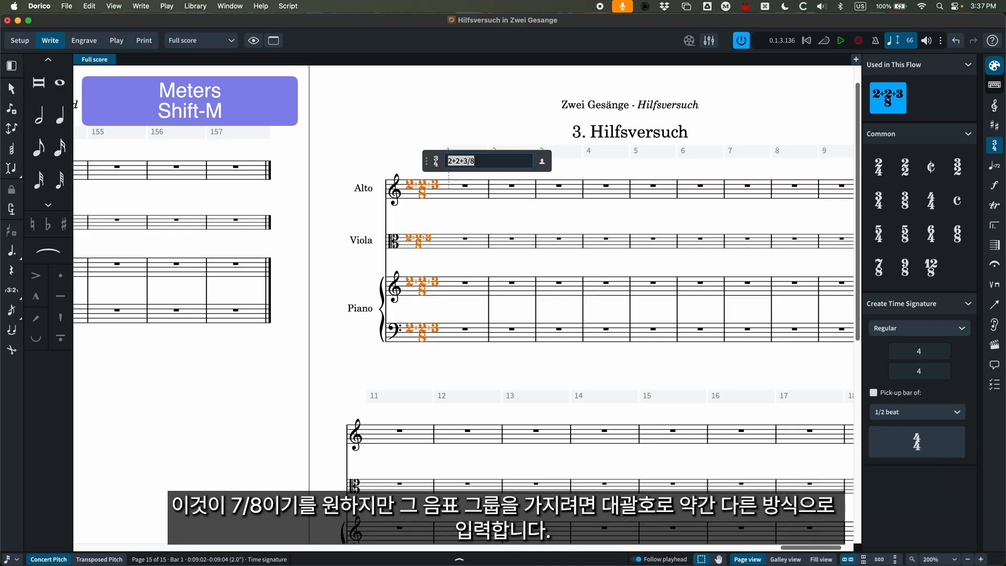
type("[")
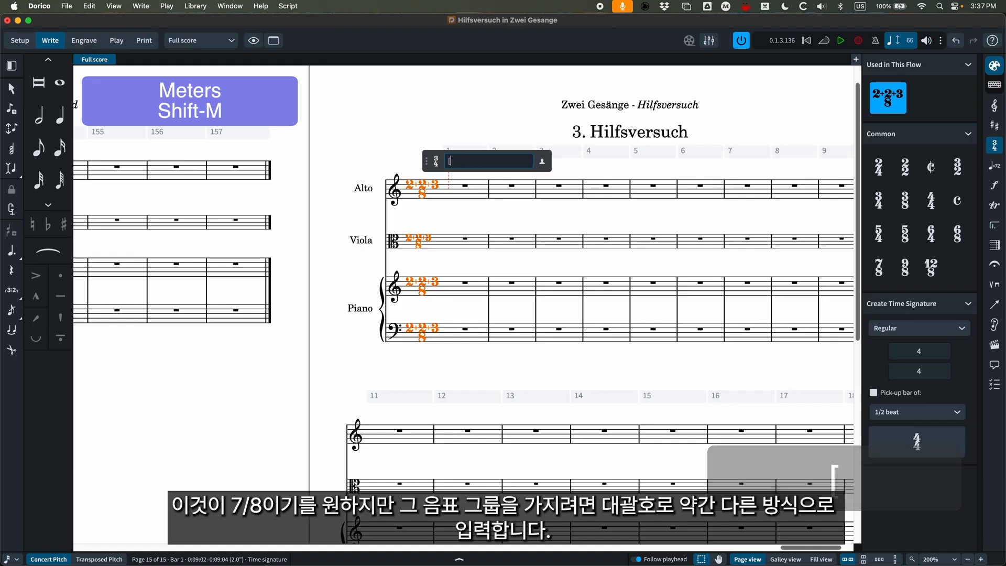
type("2+2+")
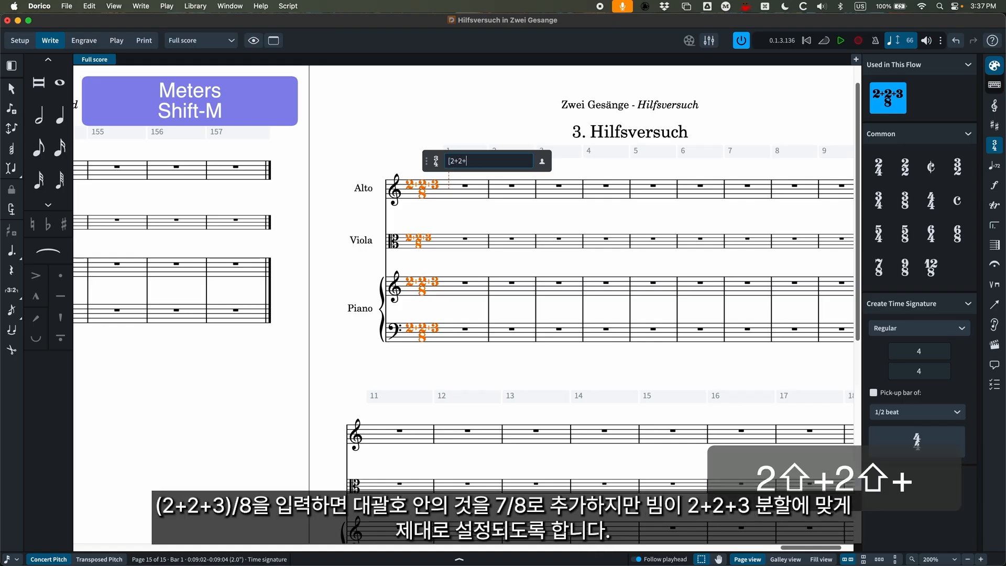
type("3]/8")
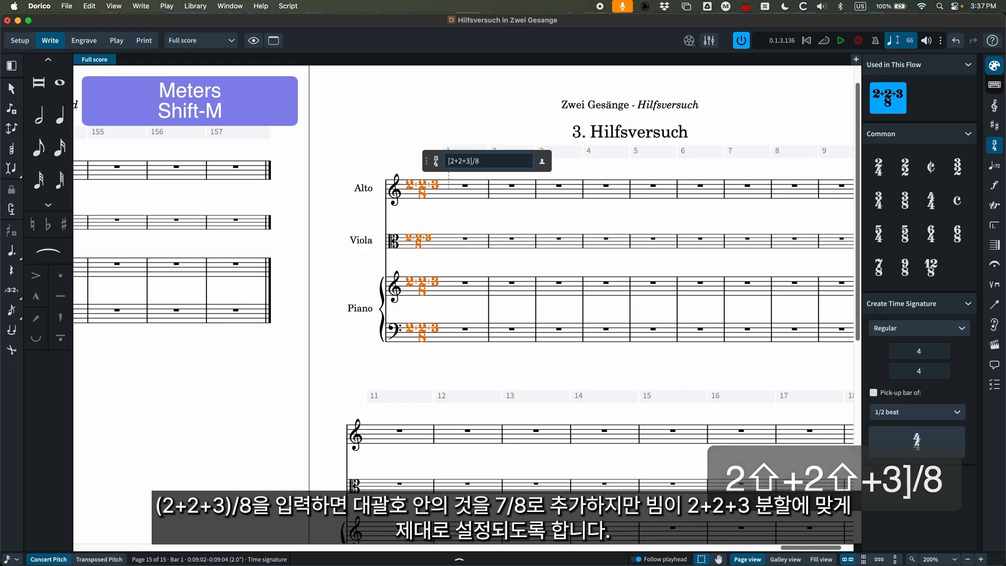
key("Return")
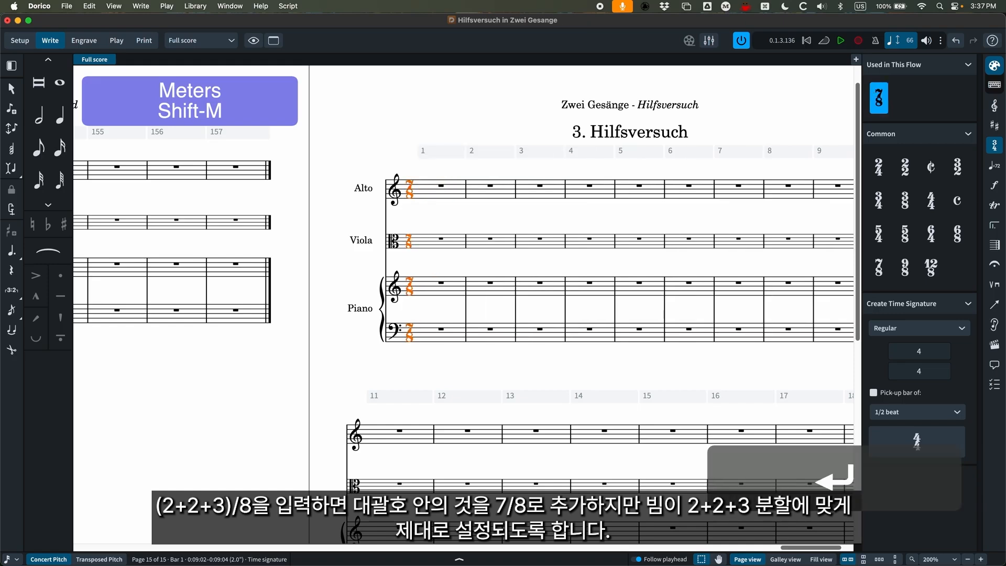
Fill the Alto's bar 1 with seven eighth-note Gs to test the beam grouping.
left_click(440, 186)
key("Return")
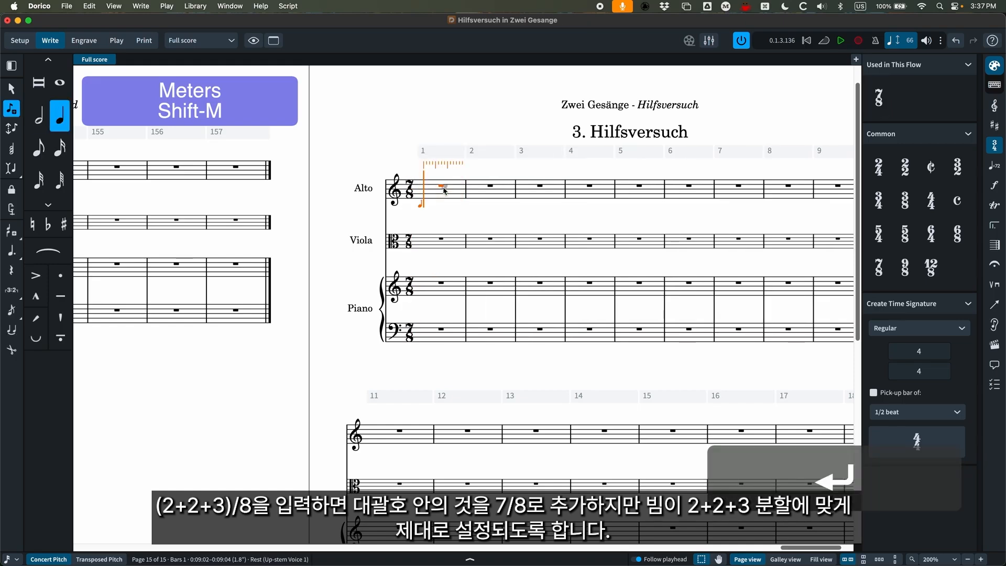
key("4")
key("a")
key("a")
key("a")
key("g")
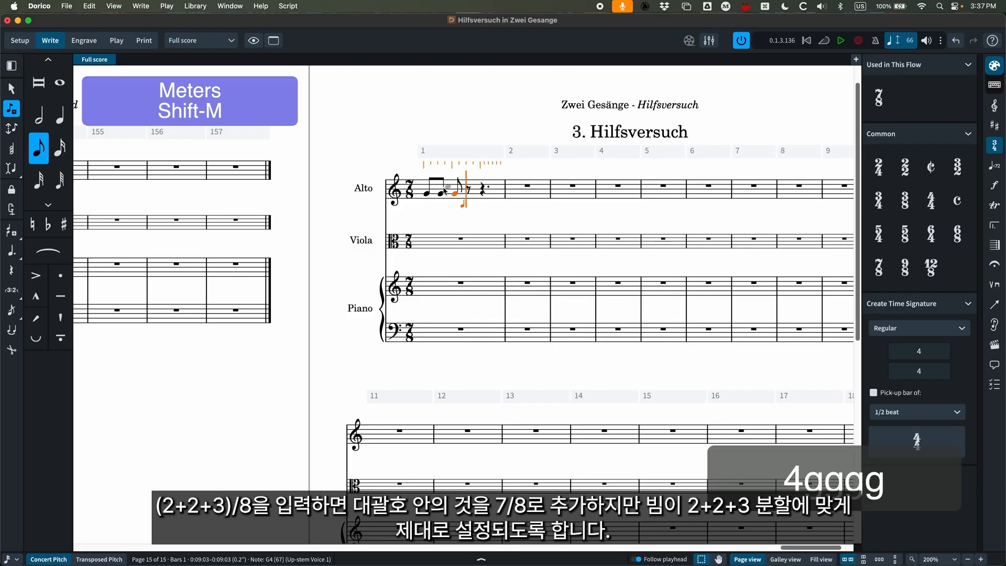
key("g")
key("g")
key("g")
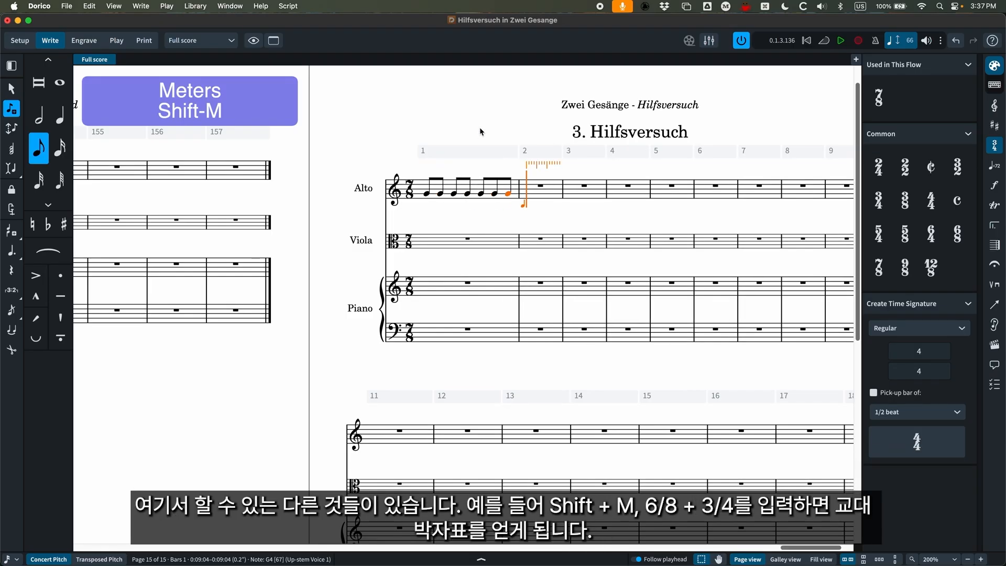
key("Escape")
Add an alternating time signature at the Alto's bar 2 rest with the meter popover entry "6/8 + 3/4".
left_click(538, 189)
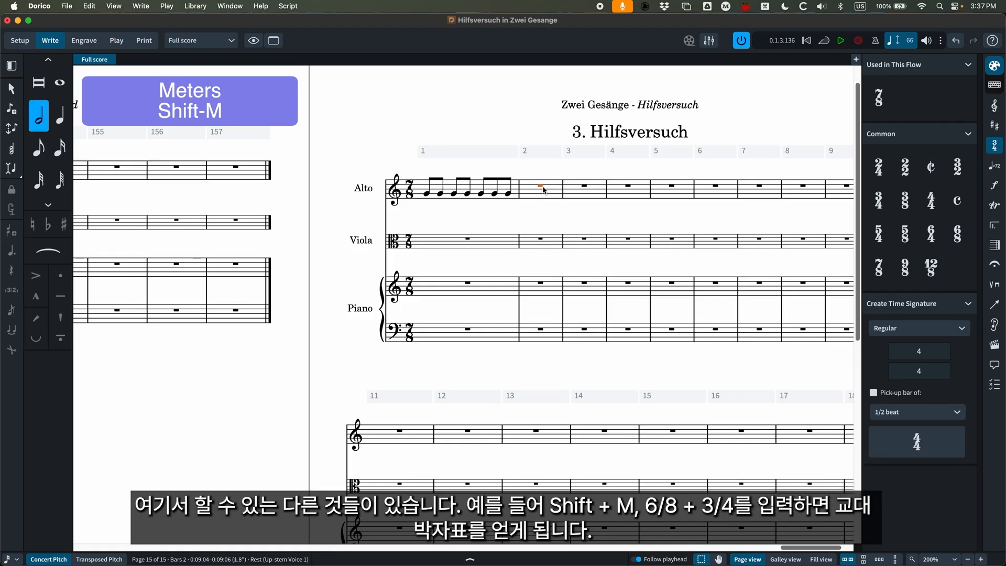
key("shift+m")
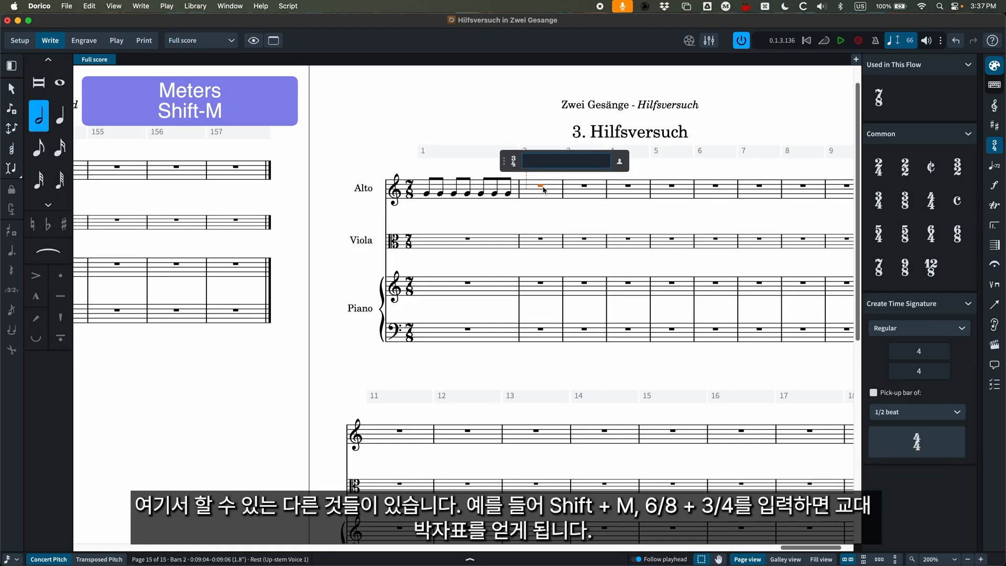
type("6/8 + ")
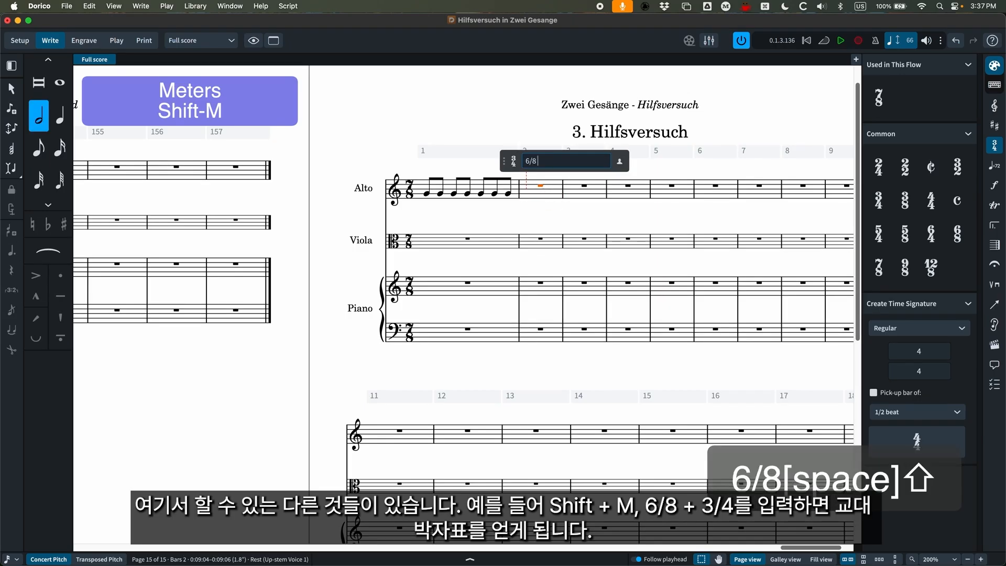
type("3/4")
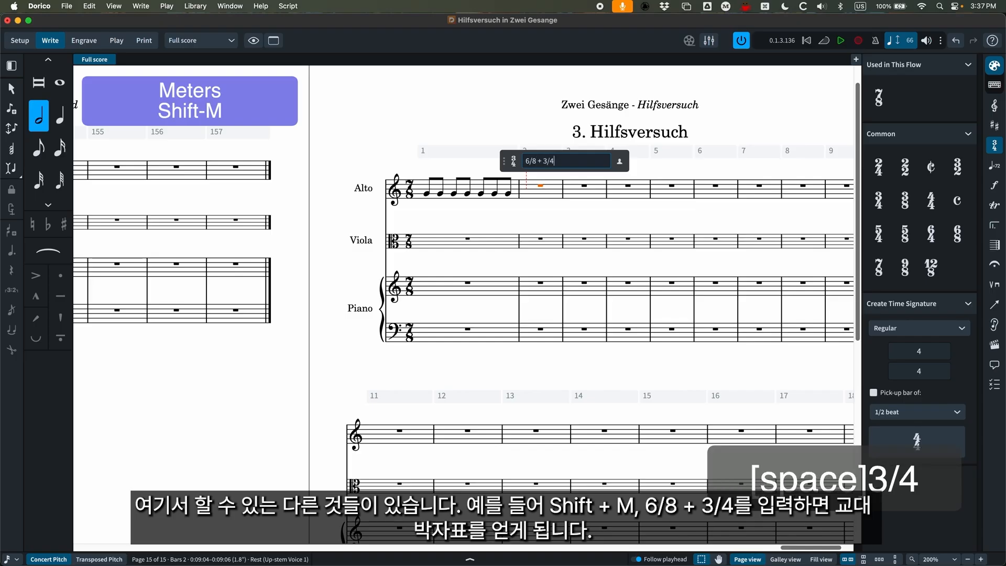
key("Return")
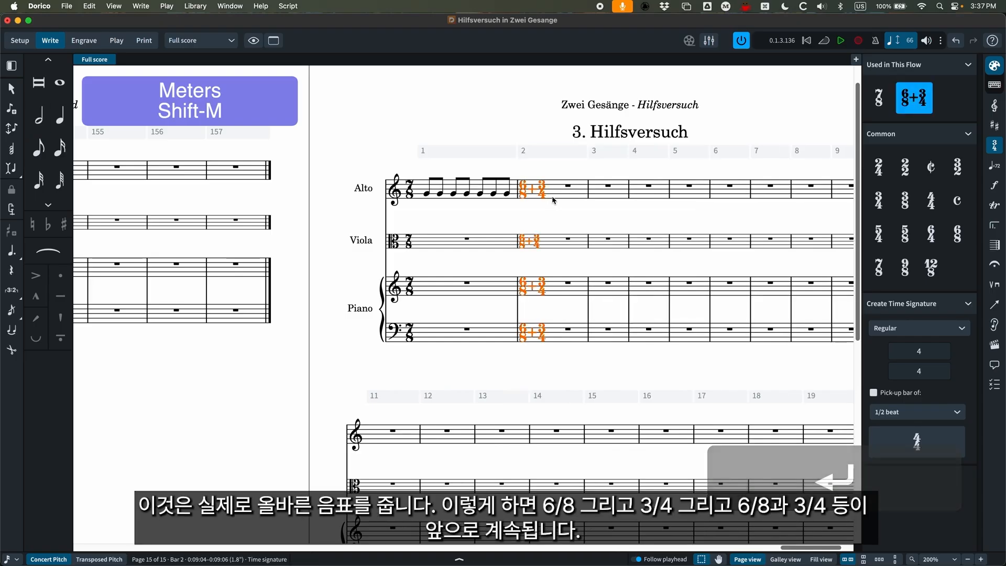
Fill the Alto's bar 2 with the eighth notes G, G, G, C, C, C.
scroll(549, 199, "right", 2)
left_click(508, 188)
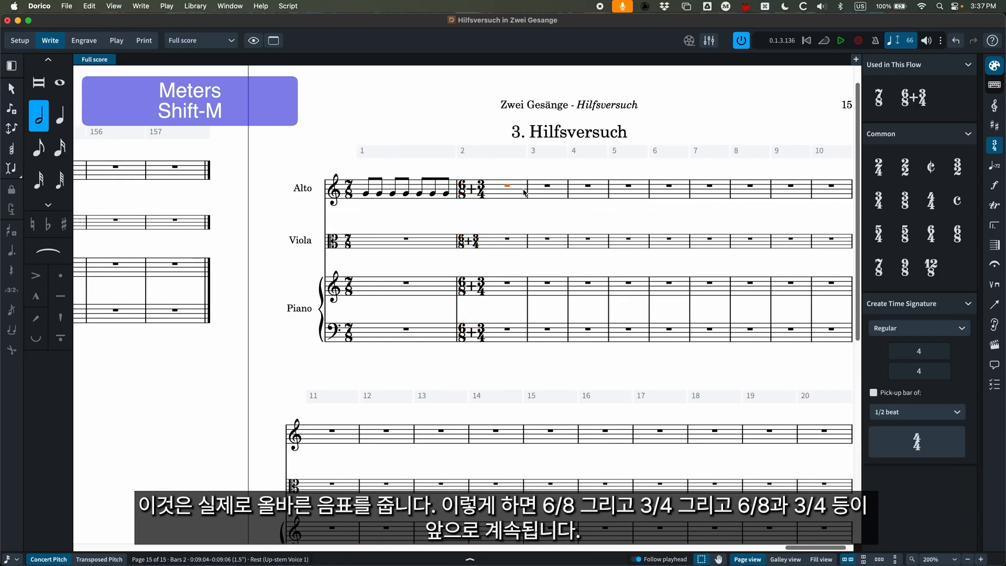
key("Return")
key("4")
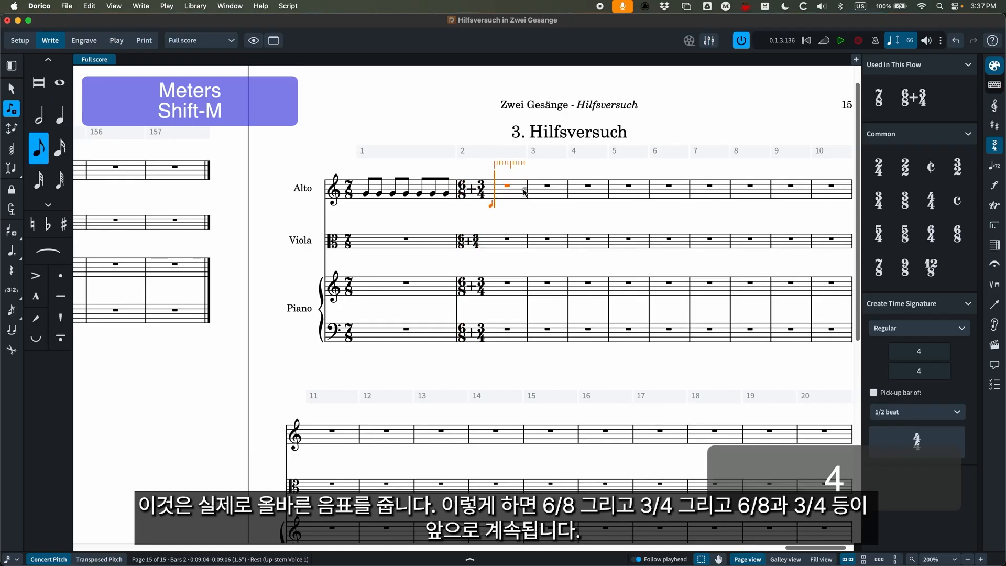
key("g")
key("g")
key("g")
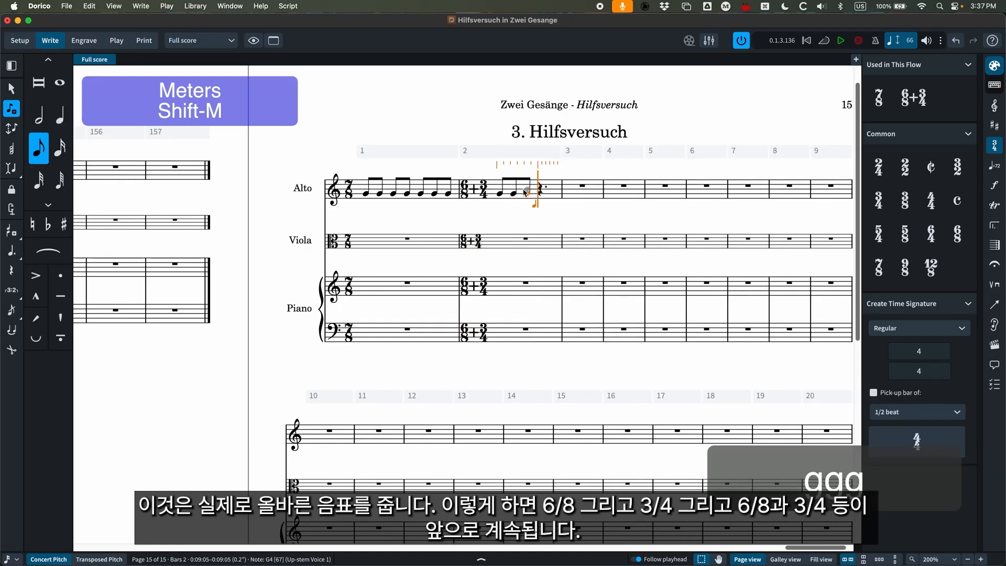
key("c")
key("c")
key("c")
Fill the Alto's bar 3 with the quarter notes A, F and C, and leave note input.
key("5")
key("a")
key("f")
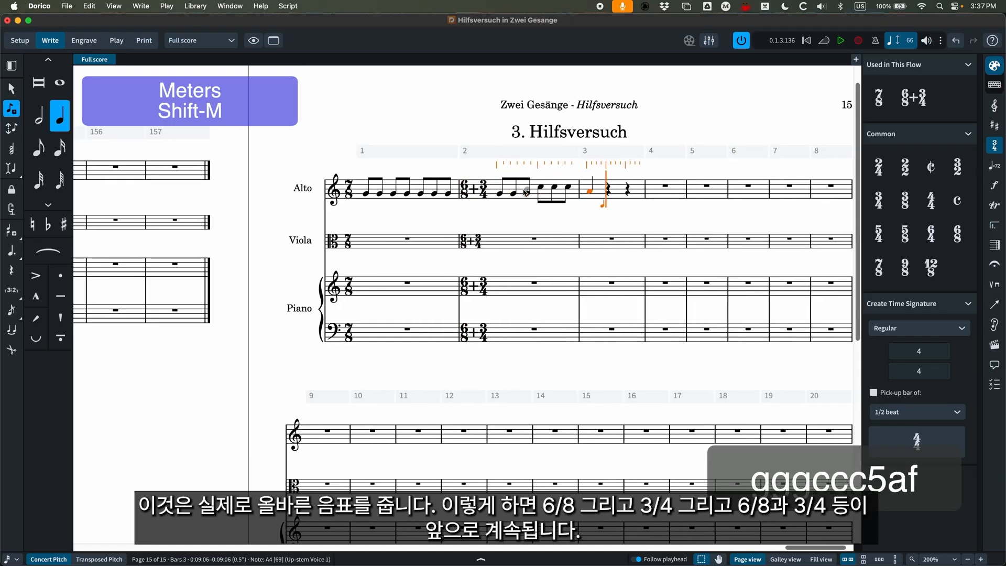
key("c")
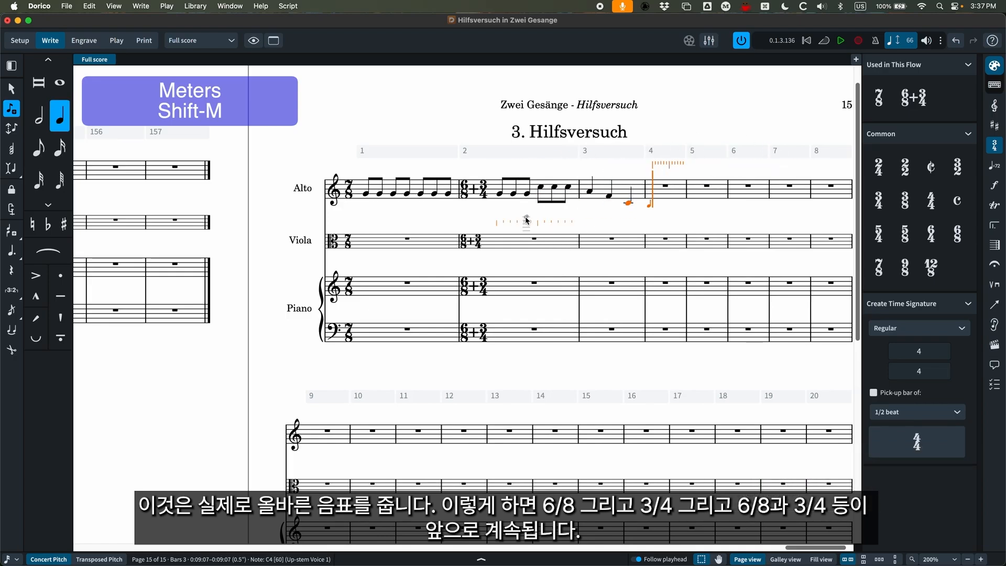
scroll(525, 210, "right", 2)
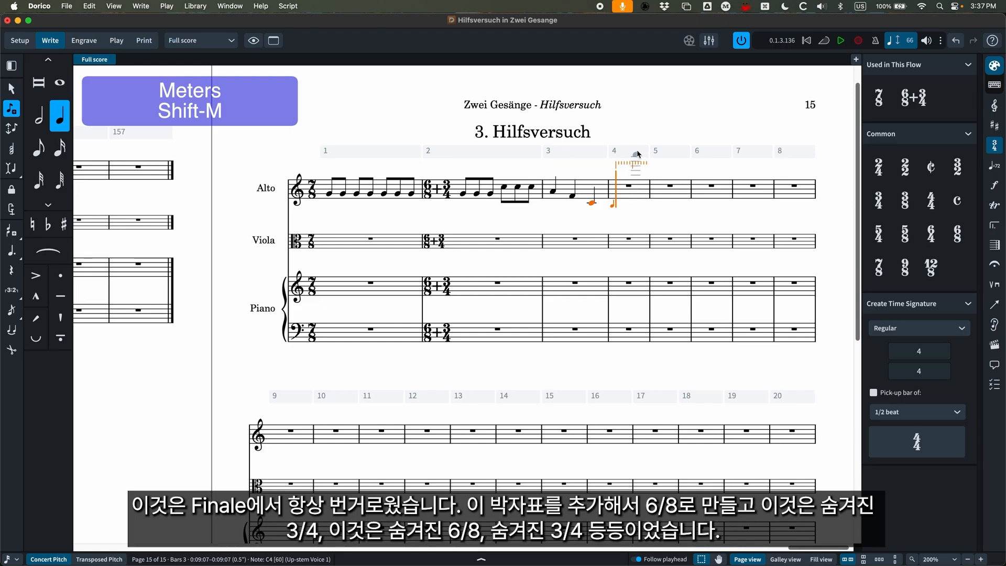
key("Escape")
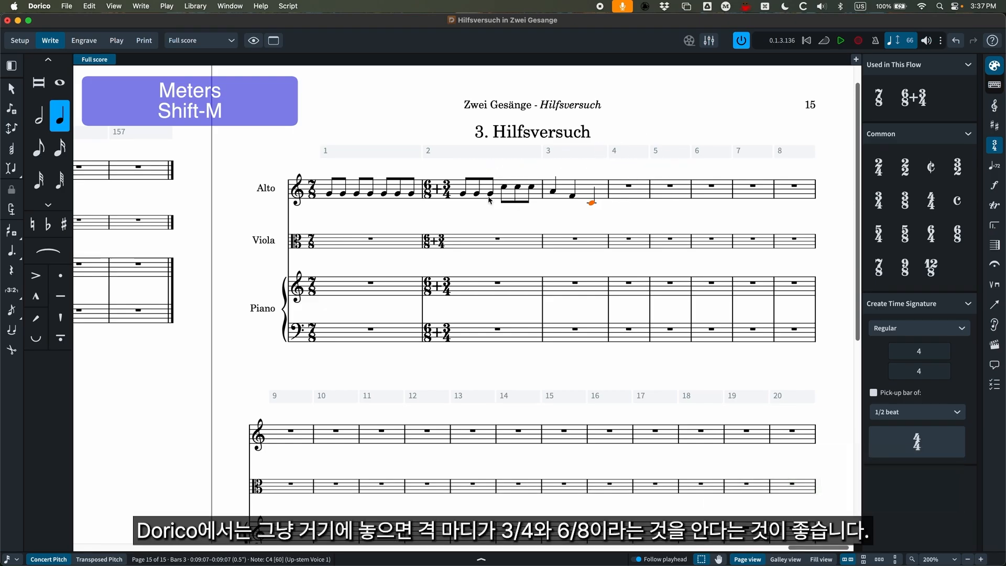
Clear the Alto's notes from bars 1 to 3 and delete the 6/8 + 3/4 time signature at bar 2.
left_click(524, 194)
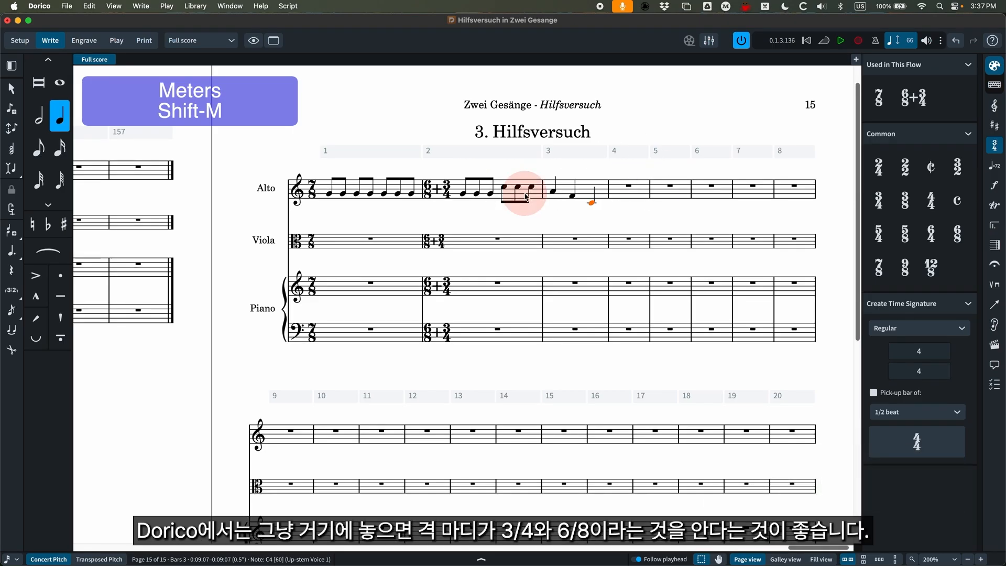
left_click(585, 194, "shift")
key("BackSpace")
left_click(436, 188)
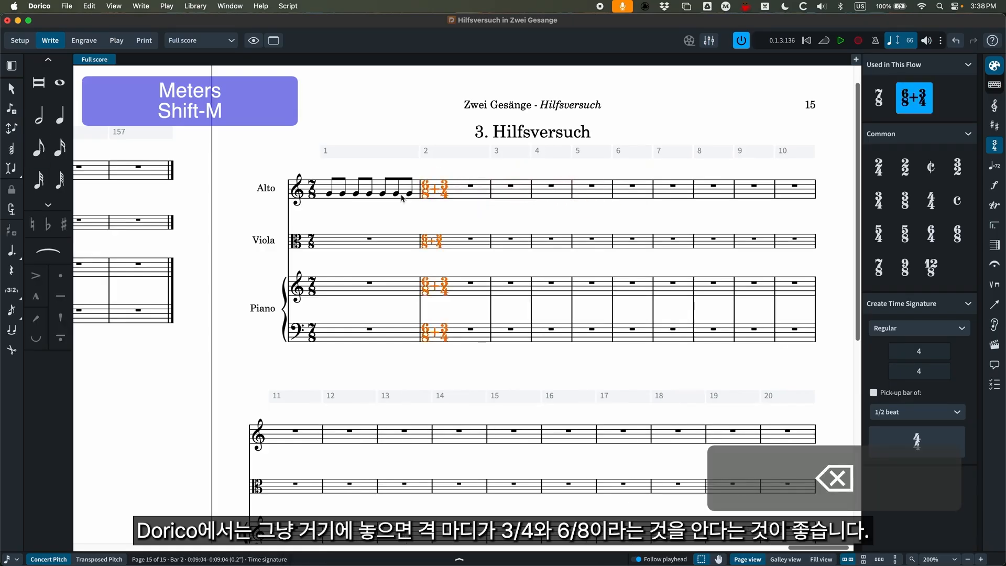
key("BackSpace")
left_click(377, 190)
key("BackSpace")
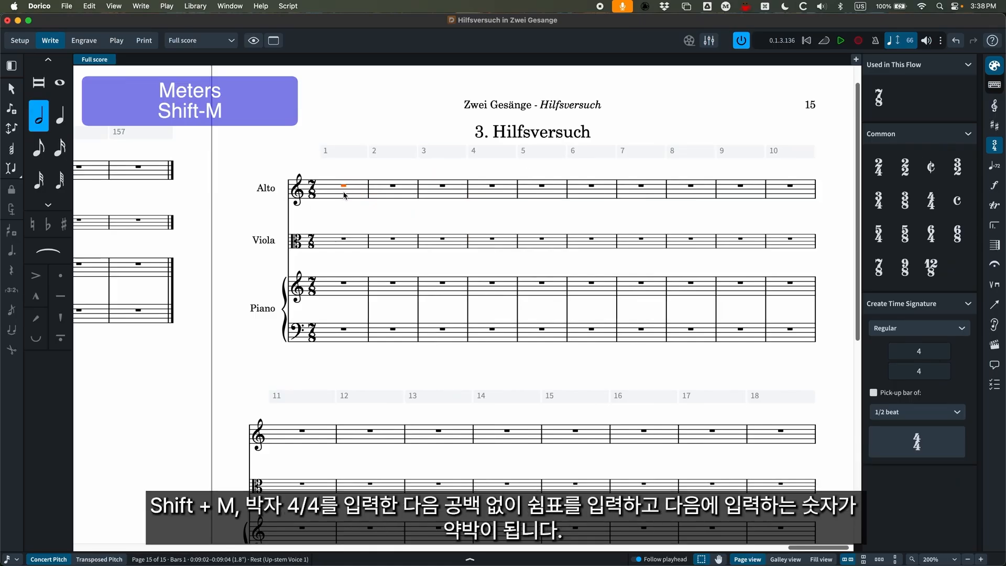
Set a 4/4 time signature with a pick-up of one and a half beats at bar 1, using the meter popover entry "4/4,1.5".
key("shift+m")
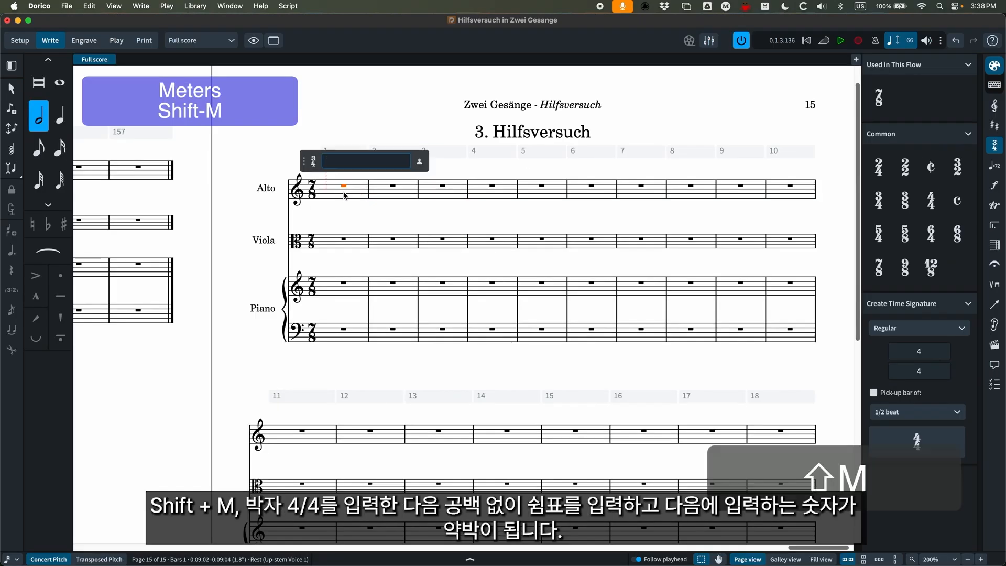
type("4/4")
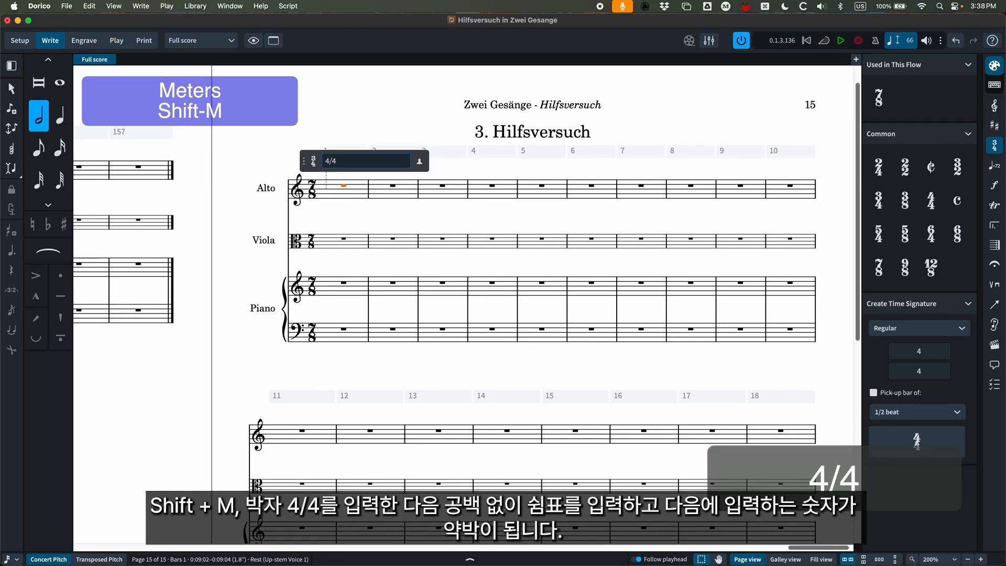
type(",")
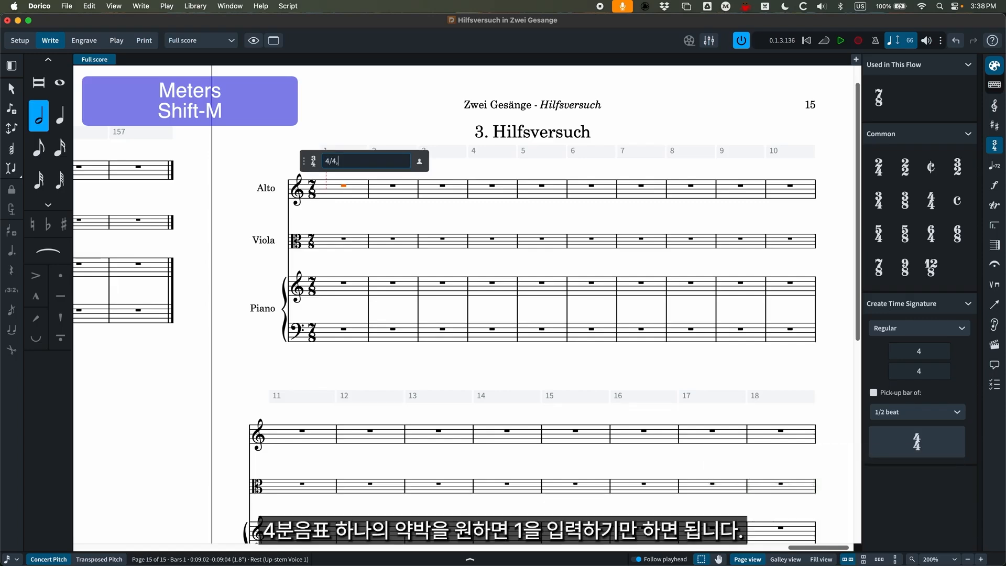
type("1.5")
key("Return")
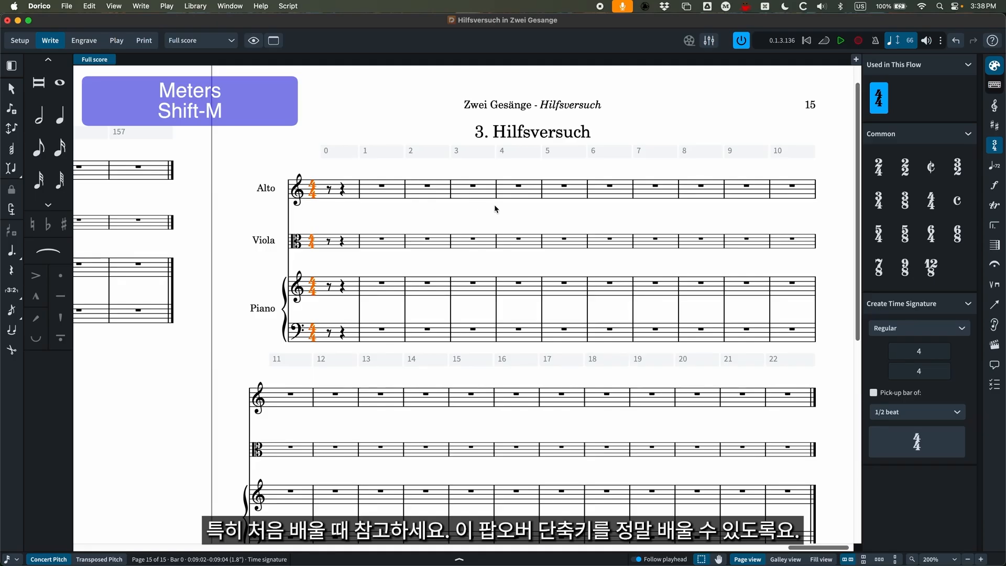
Show the tempo options and look through the preset terms for absolute tempo changes.
left_click(998, 168)
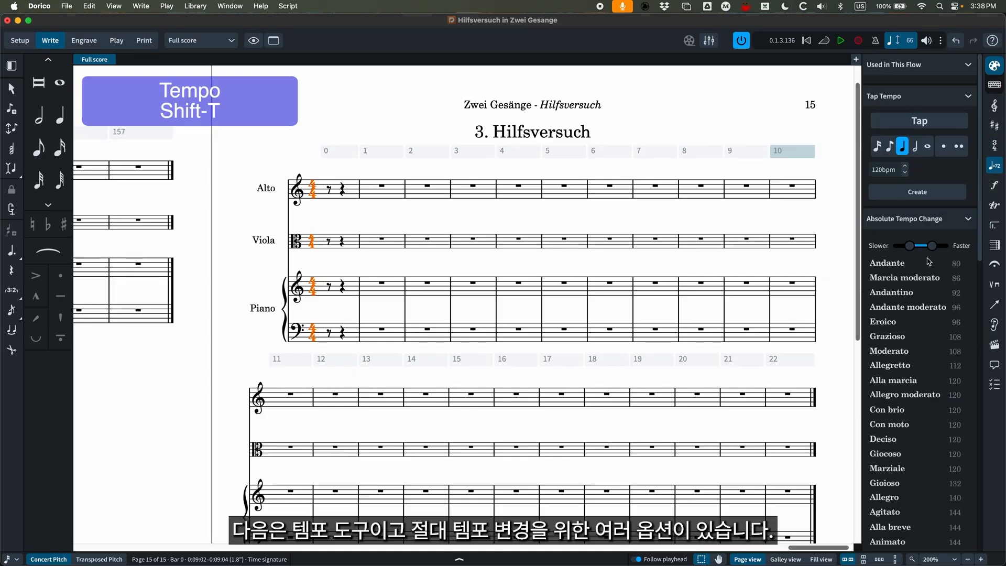
scroll(926, 262, "down", 2)
scroll(892, 254, "down", 3)
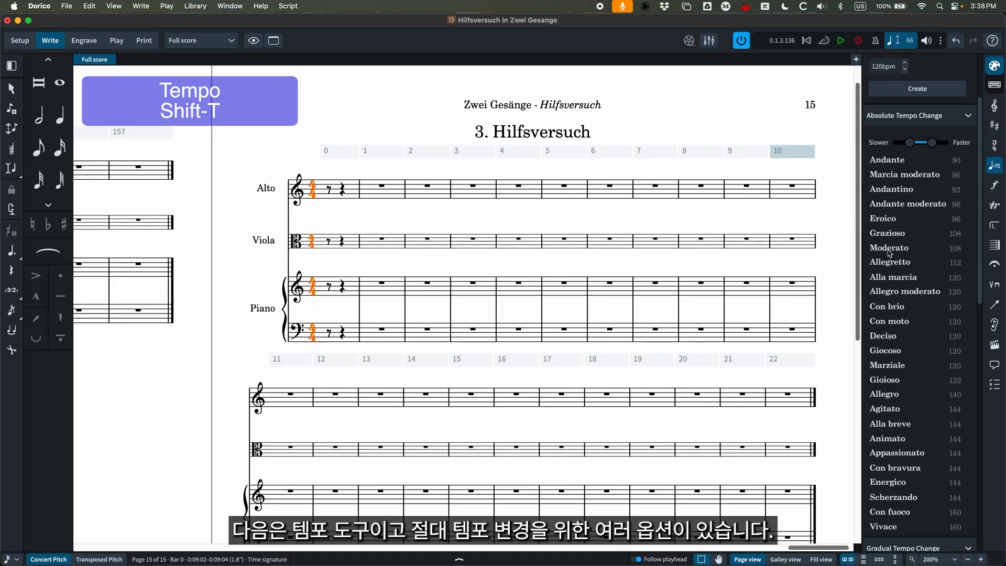
scroll(909, 330, "up", 1)
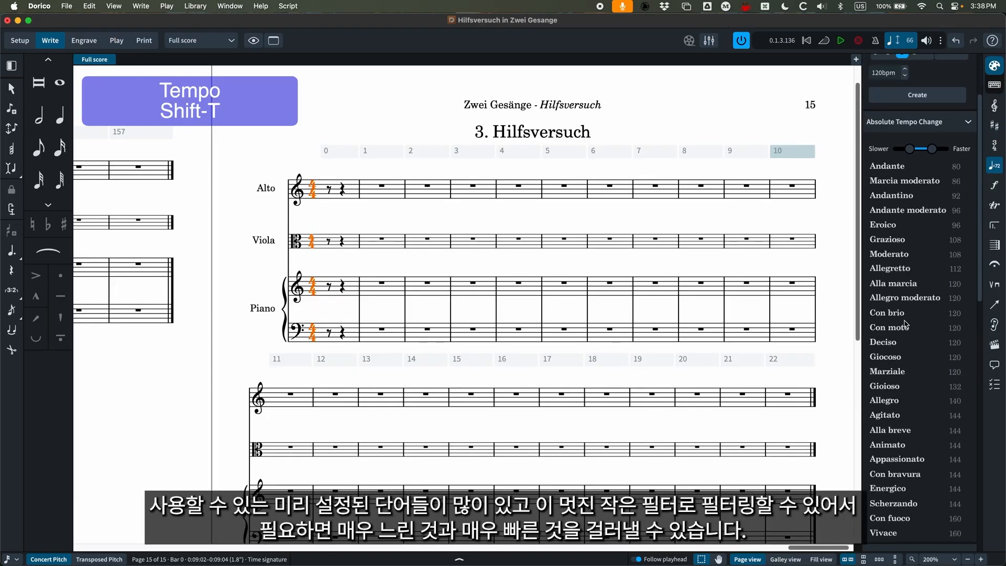
Look through the gradual, relative and reset tempo changes as well as the tempo equation options.
left_click(912, 151)
mouse_move(912, 152)
left_mouse_down()
mouse_move(888, 153)
mouse_move(915, 153)
left_mouse_up()
scroll(914, 262, "down", 5)
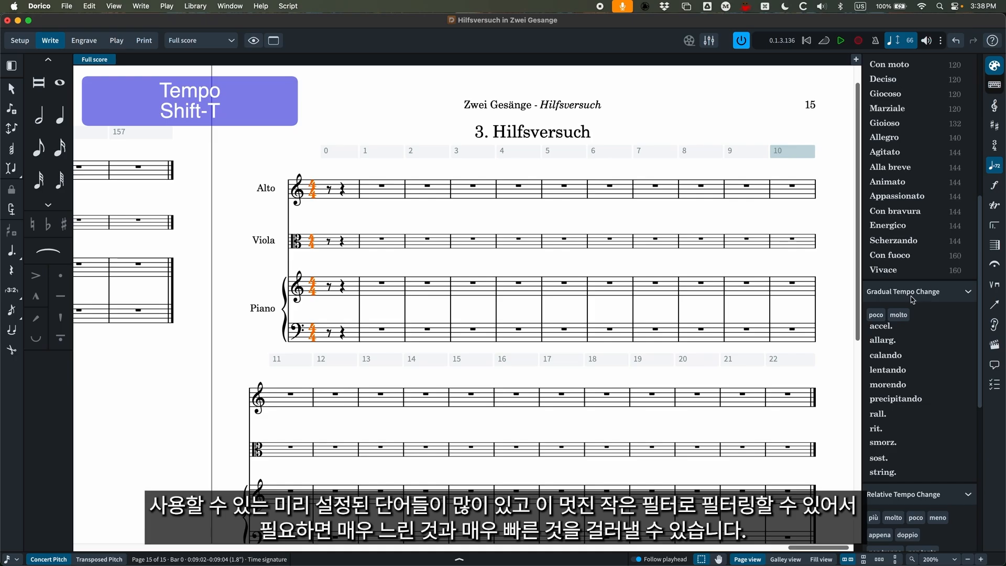
scroll(913, 314, "down", 3)
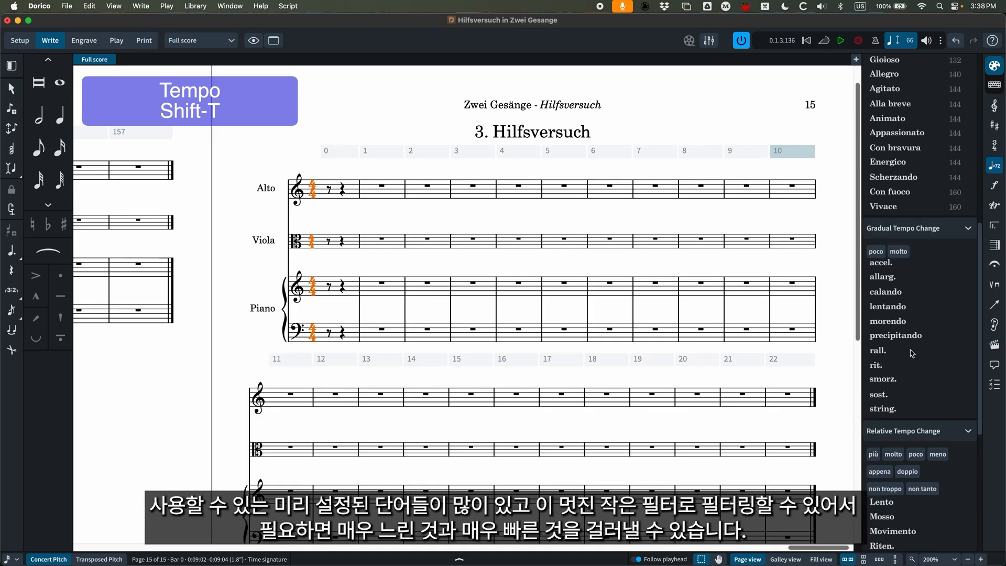
scroll(912, 353, "down", 5)
scroll(915, 362, "down", 5)
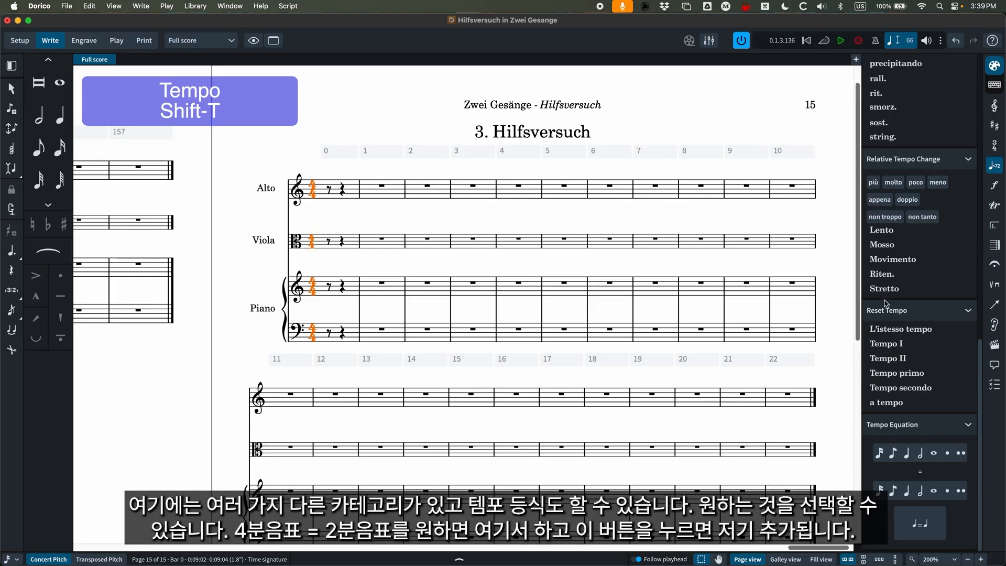
Try a quarter note = half note tempo equation at the start of the pick-up bar and delete it again.
left_click(907, 453)
left_click(921, 491)
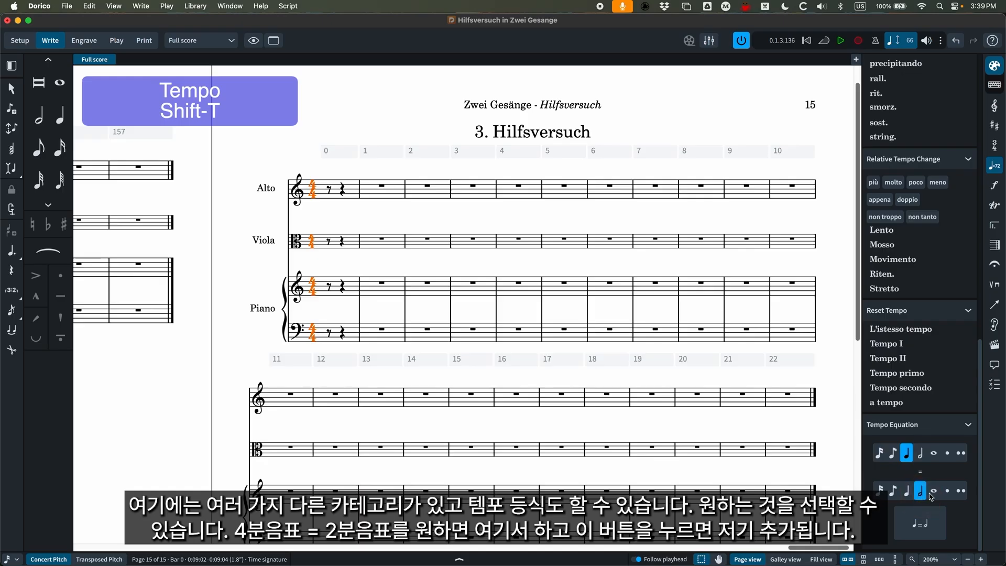
left_click(920, 524)
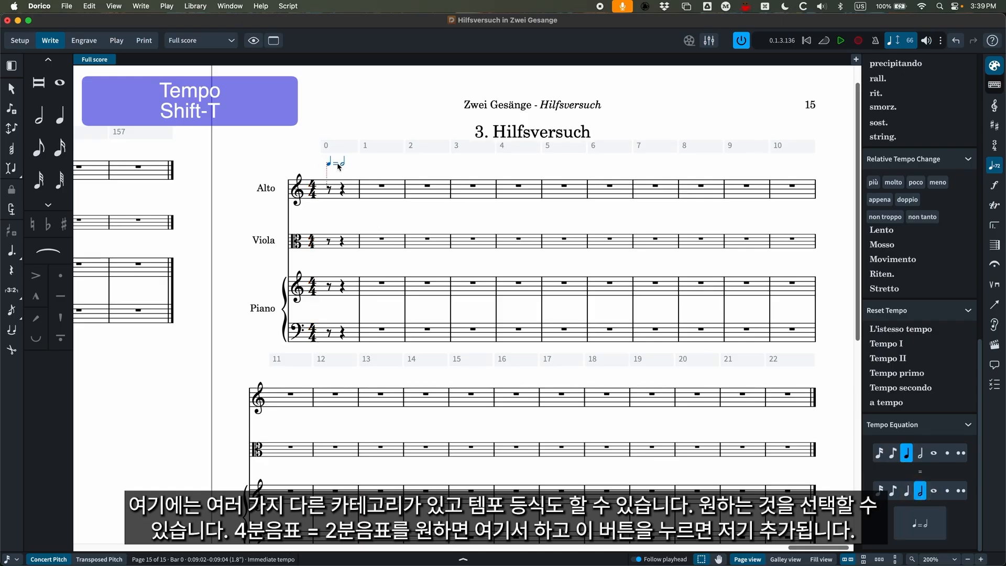
key("Delete")
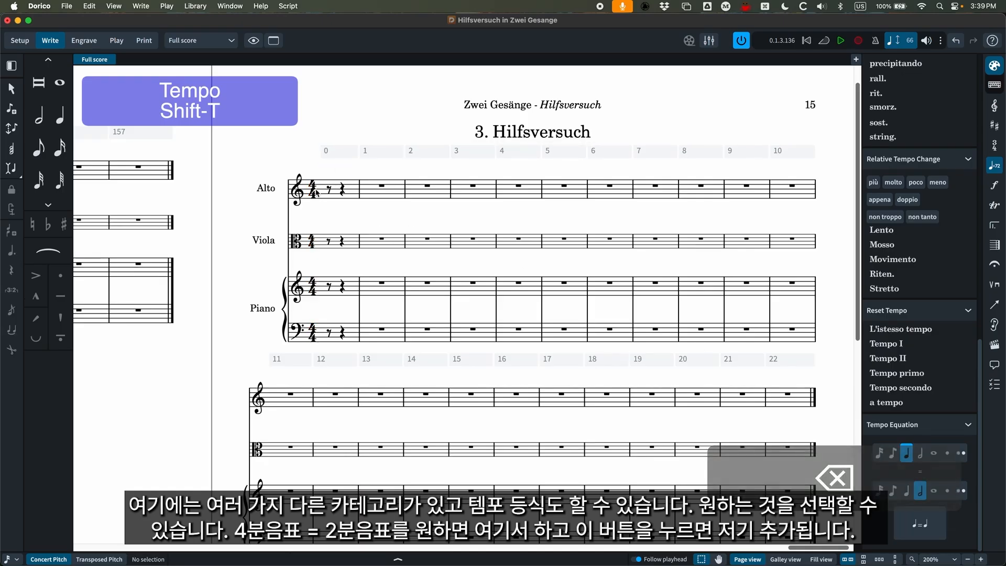
Add the tempo mark "Really fast" at the first rest of the pick-up bar, using the tempo popover.
left_click(330, 190)
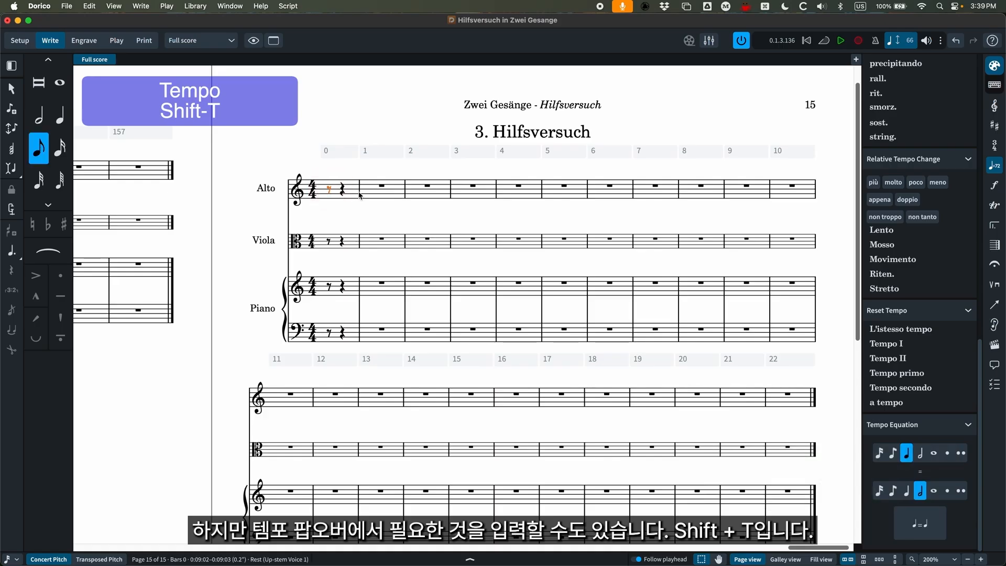
key("shift+t")
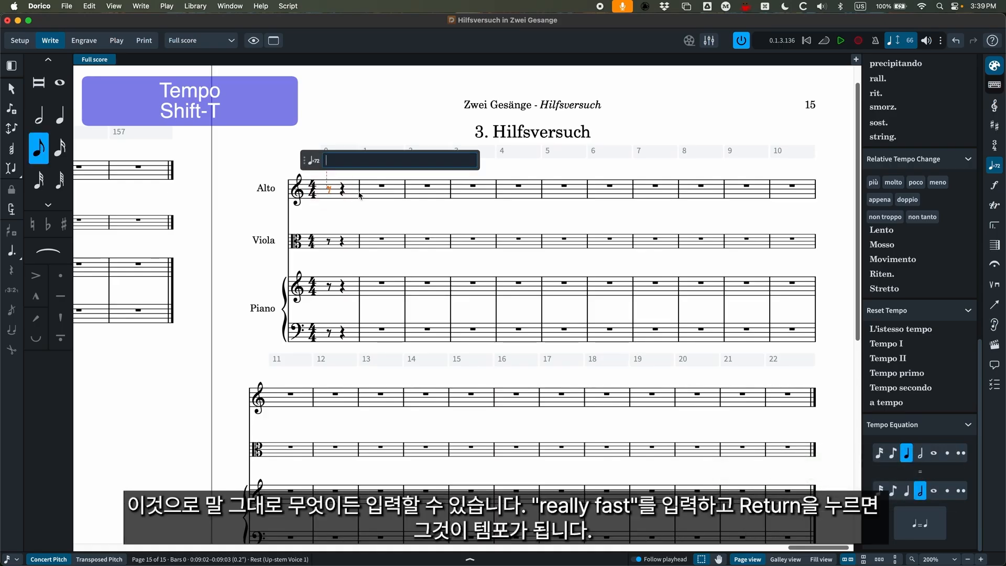
type("Really f")
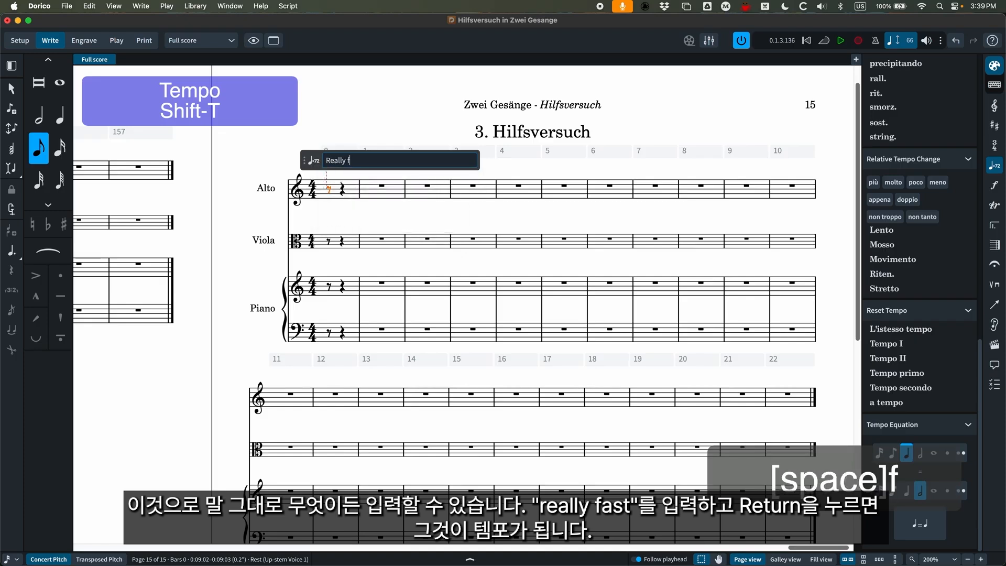
type("ast")
key("Return")
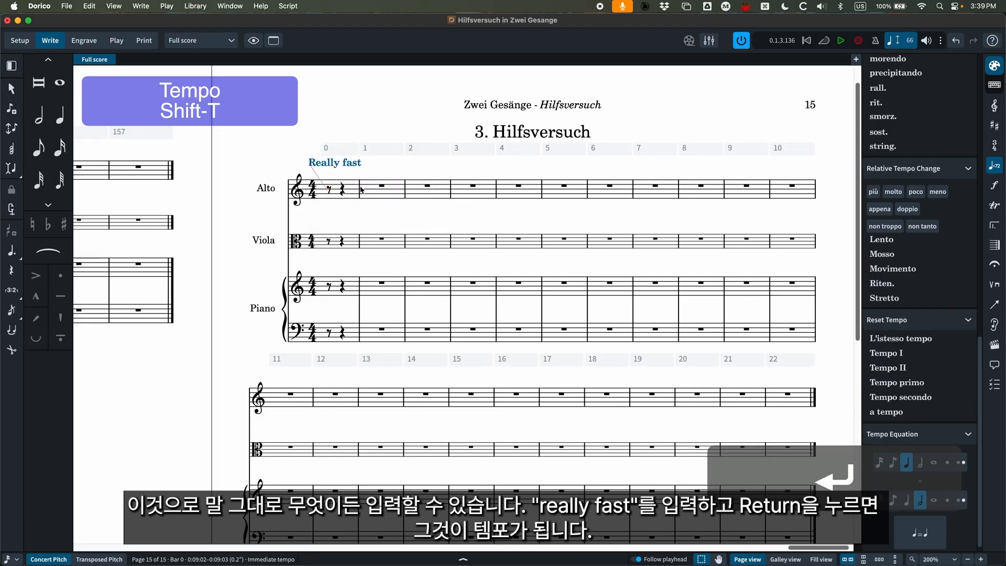
Extend the "Really fast" tempo mark with the metronome value "q=185".
double_click(348, 166)
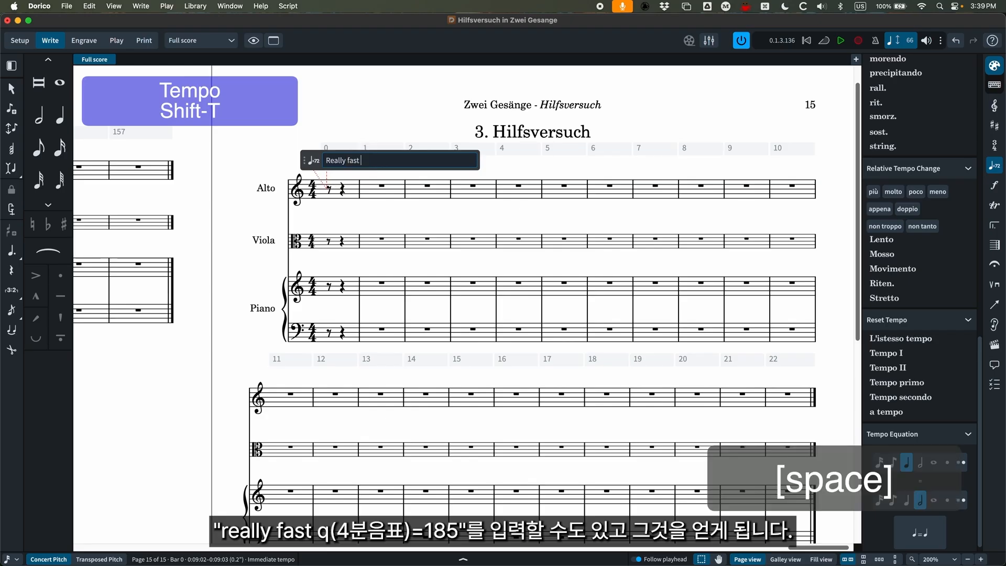
type("q=1")
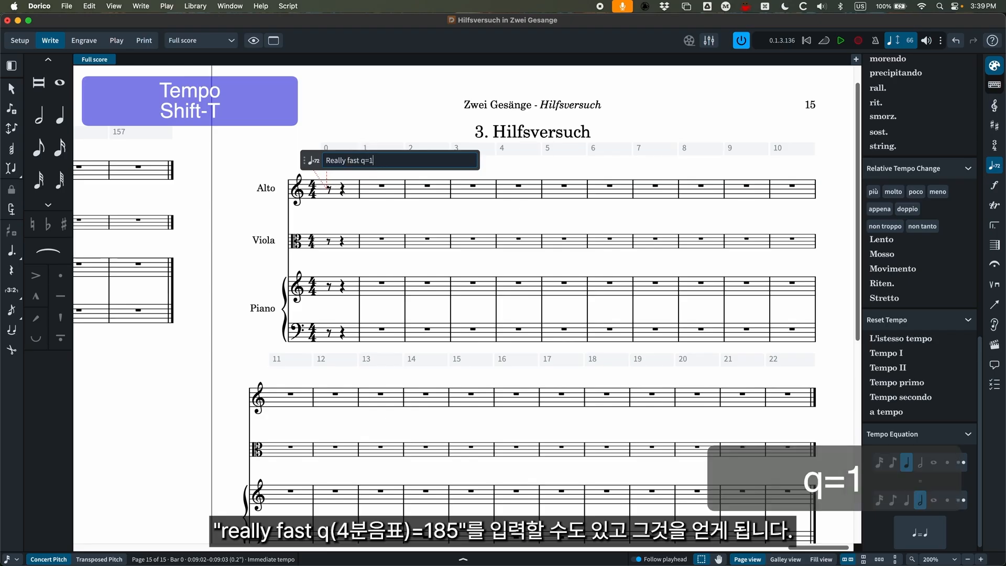
type("85")
key("Return")
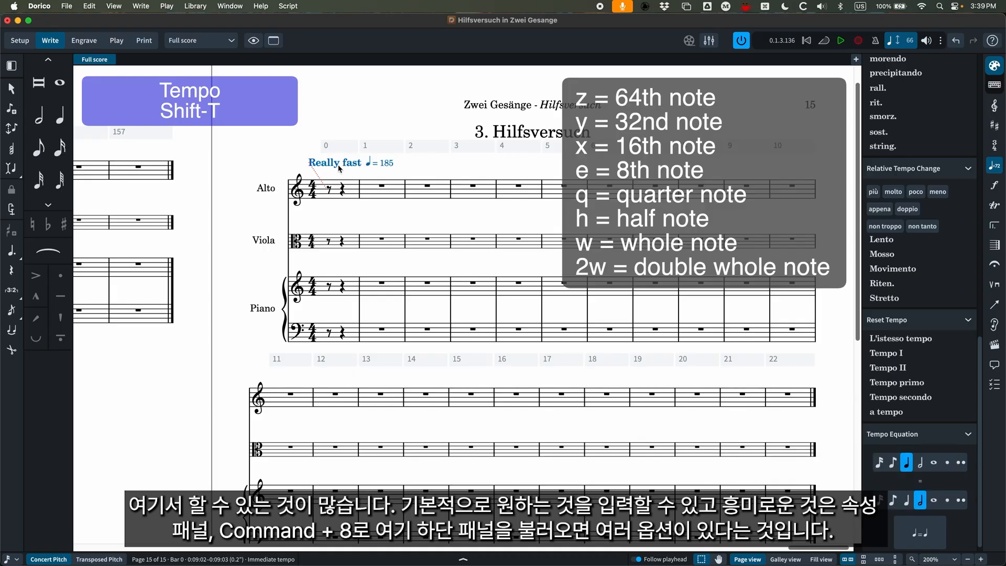
In the tempo mark's properties, make it parenthesized and approximate, trying "circa" and settling on "c." as the approximate wording.
key("super+8")
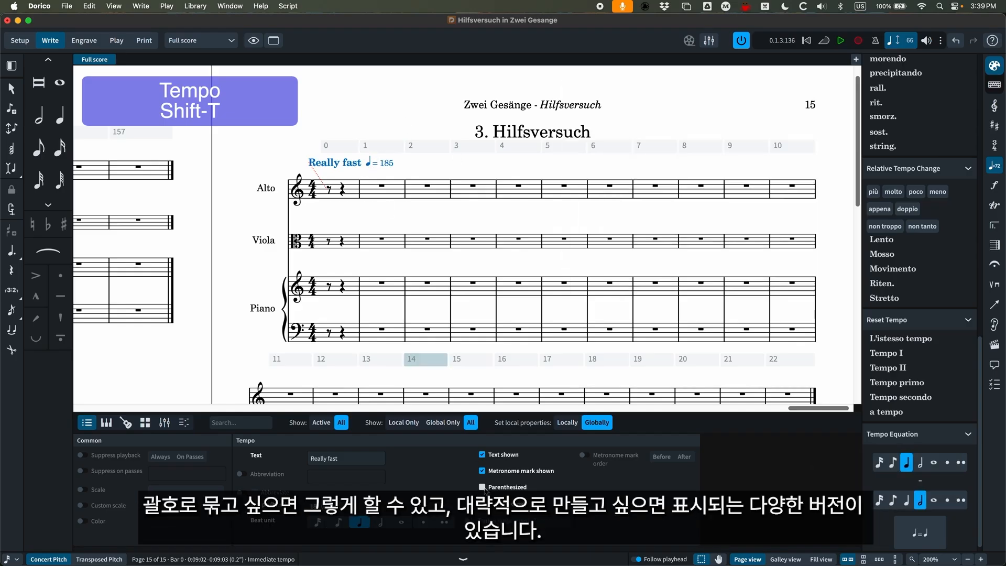
left_click(483, 487)
left_click(473, 517)
left_click(560, 518)
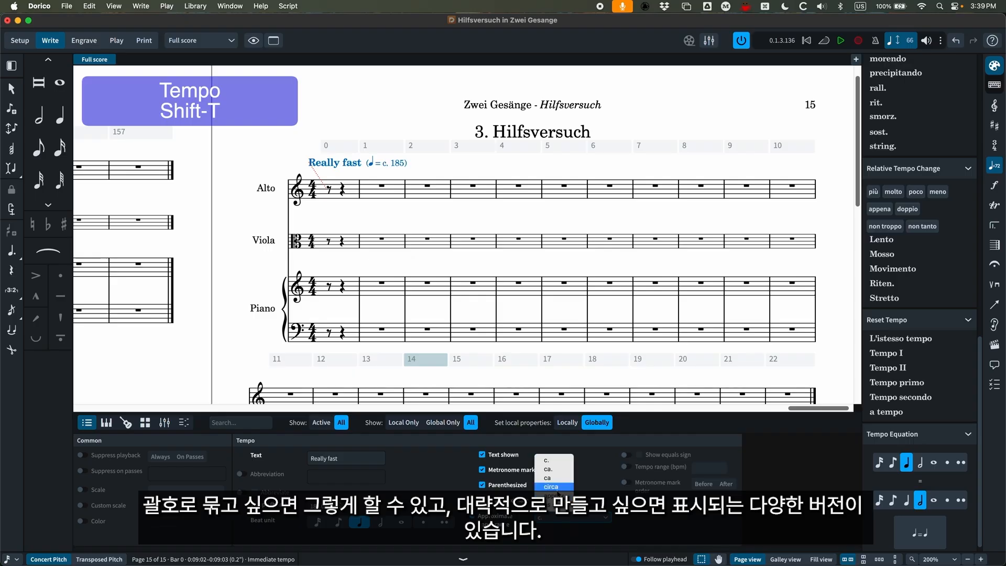
left_click(556, 487)
left_click(557, 518)
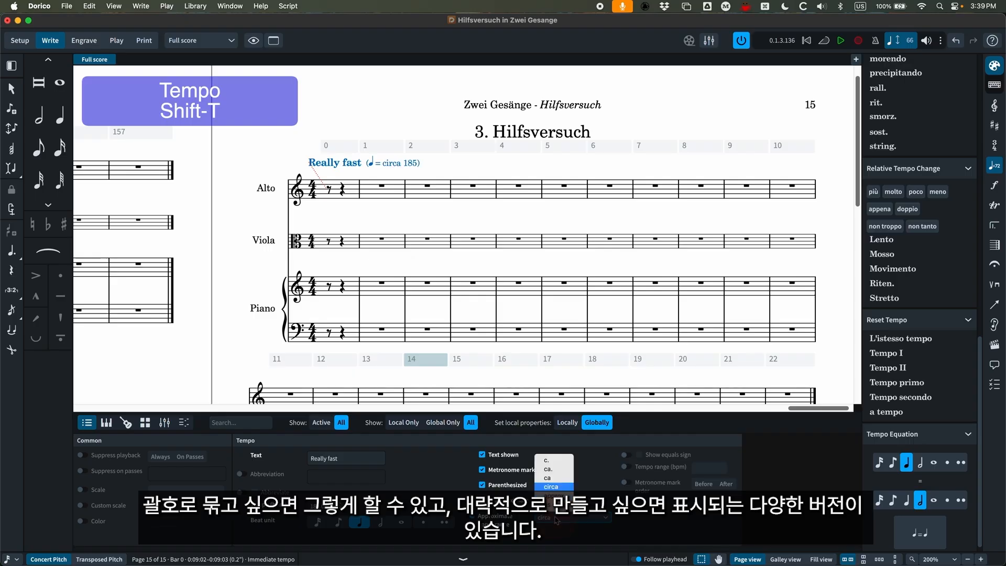
left_click(545, 462)
Turn off the approximate, metronome mark and parenthesized properties of the tempo mark, leaving only its text shown.
left_click(482, 499)
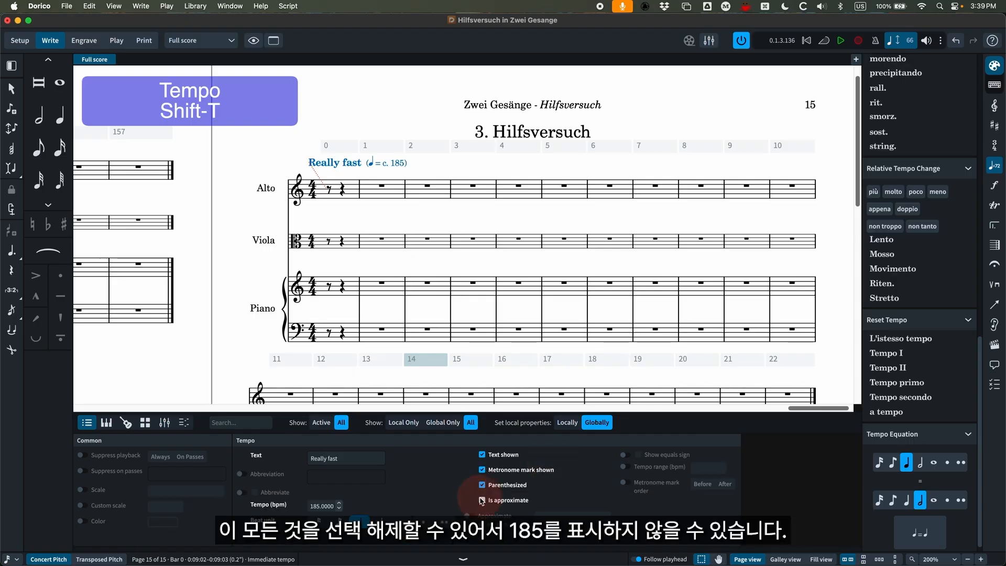
left_click(482, 470)
left_click(483, 487)
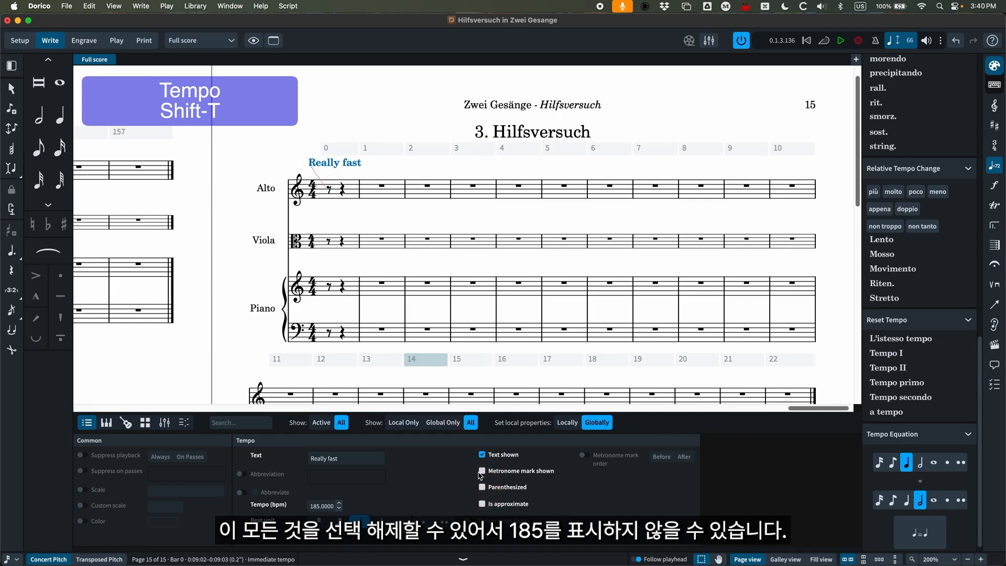
Delete the "Really fast" tempo mark and enter it anew at the opening 4/4 time signature, without a metronome value.
left_click(321, 120)
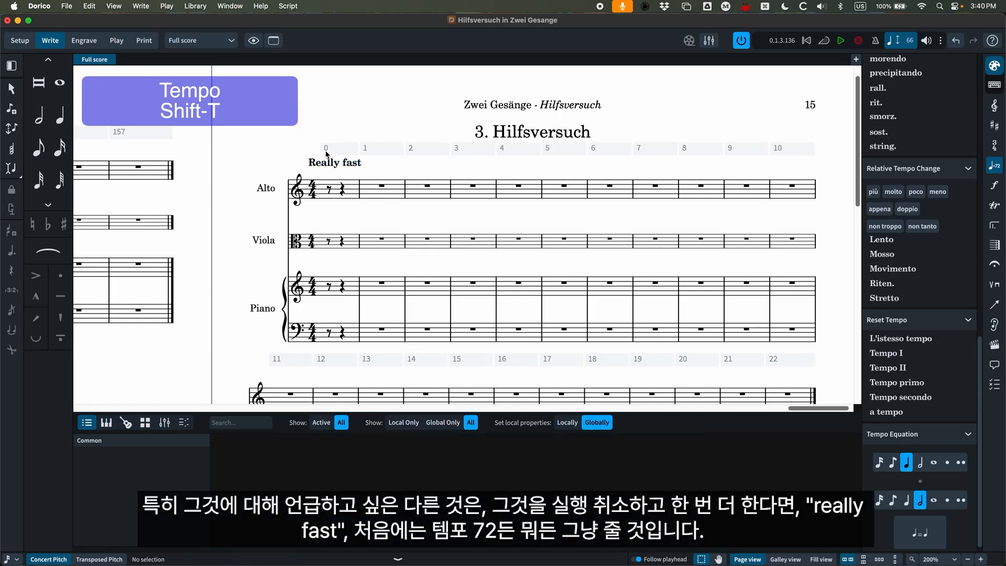
left_click(329, 166)
key("BackSpace")
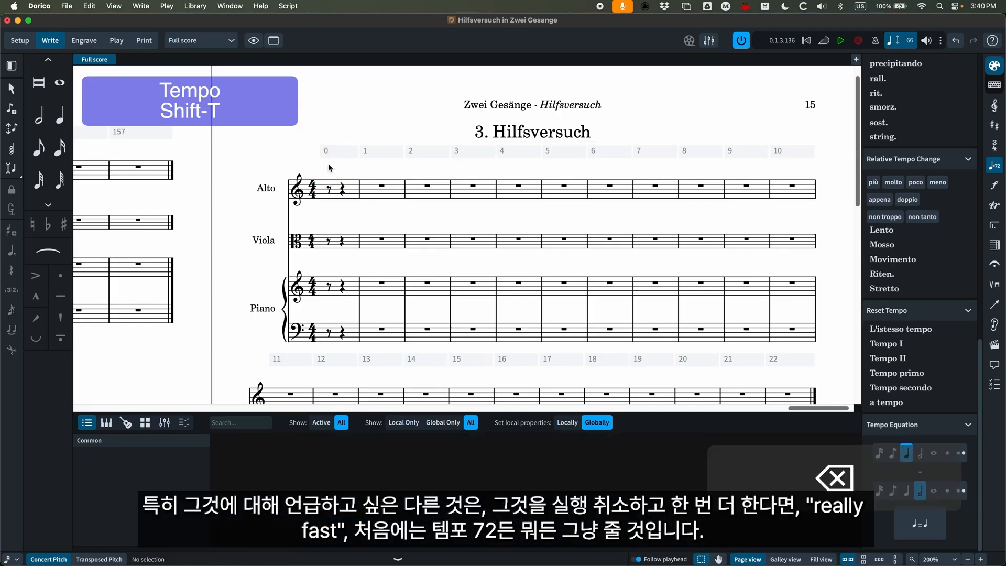
left_click(322, 192)
key("shift+t")
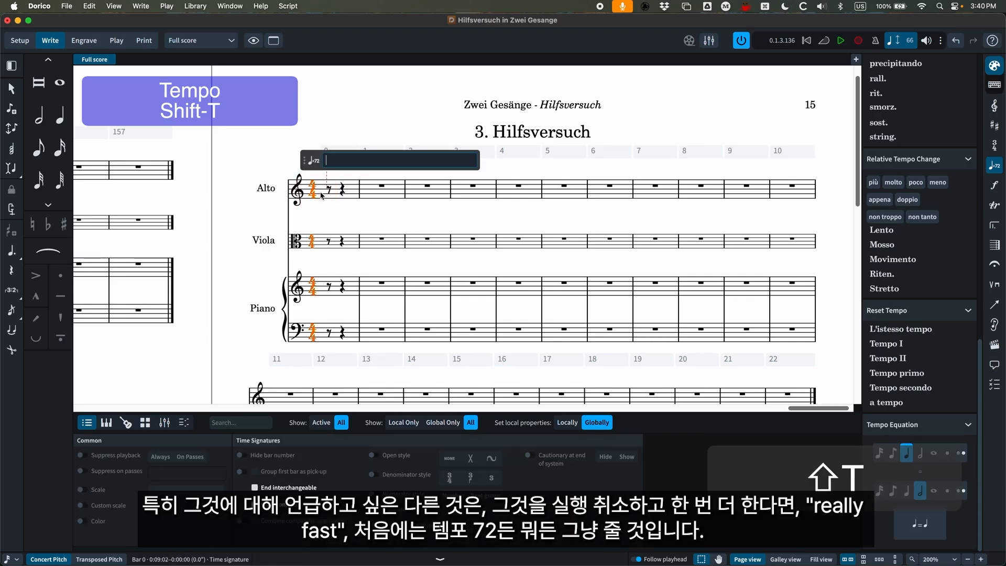
type("Really fast")
key("Return")
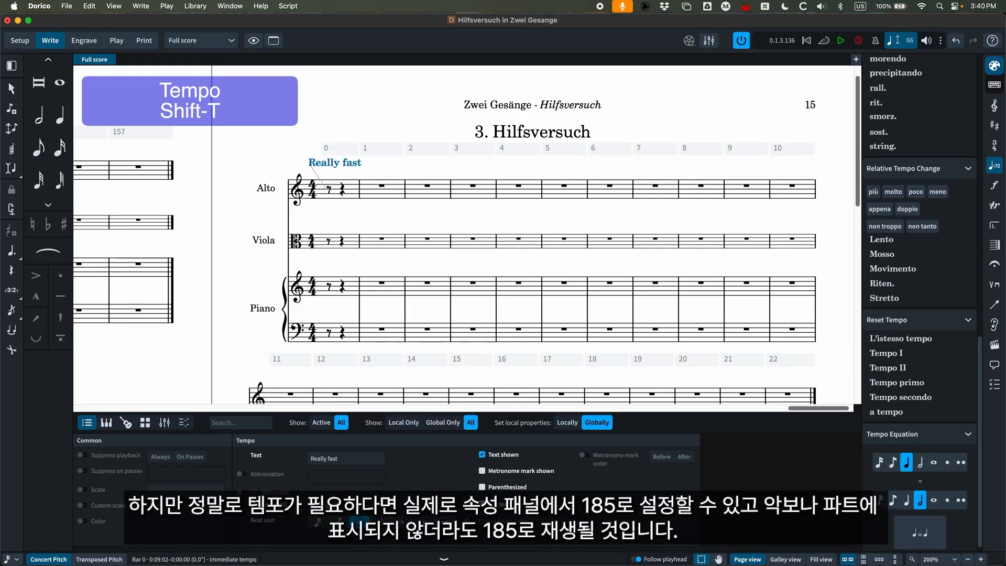
Set the "Really fast" mark's tempo to 185 bpm, switch its metronome mark on and off again, and close the properties.
type("185")
key("Return")
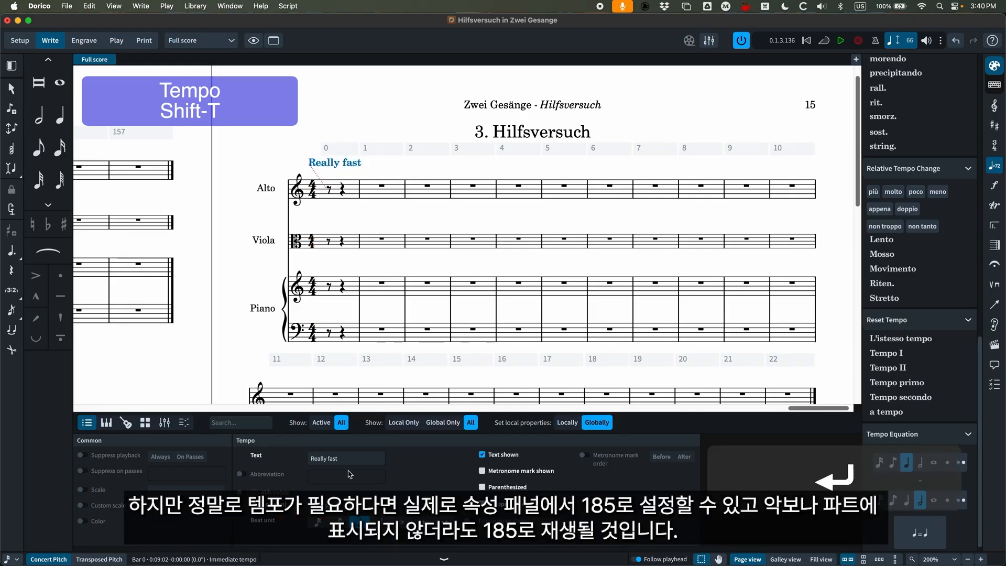
left_click(350, 165)
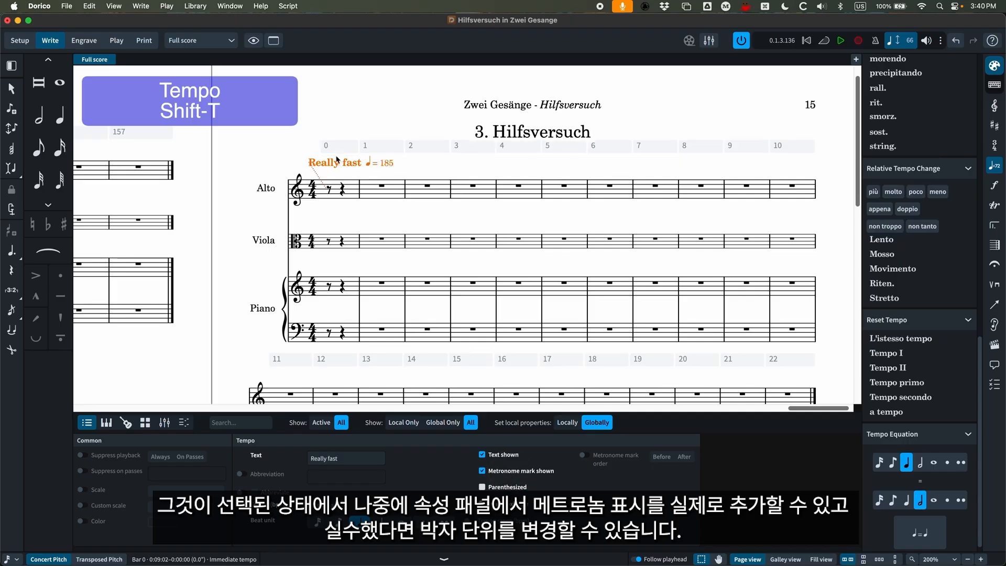
left_click(483, 472)
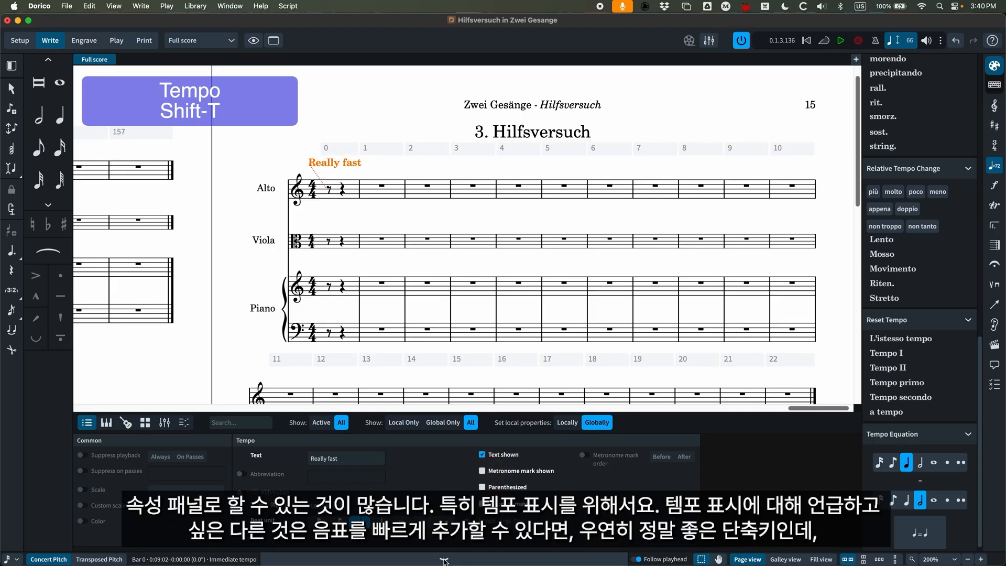
left_click(444, 559)
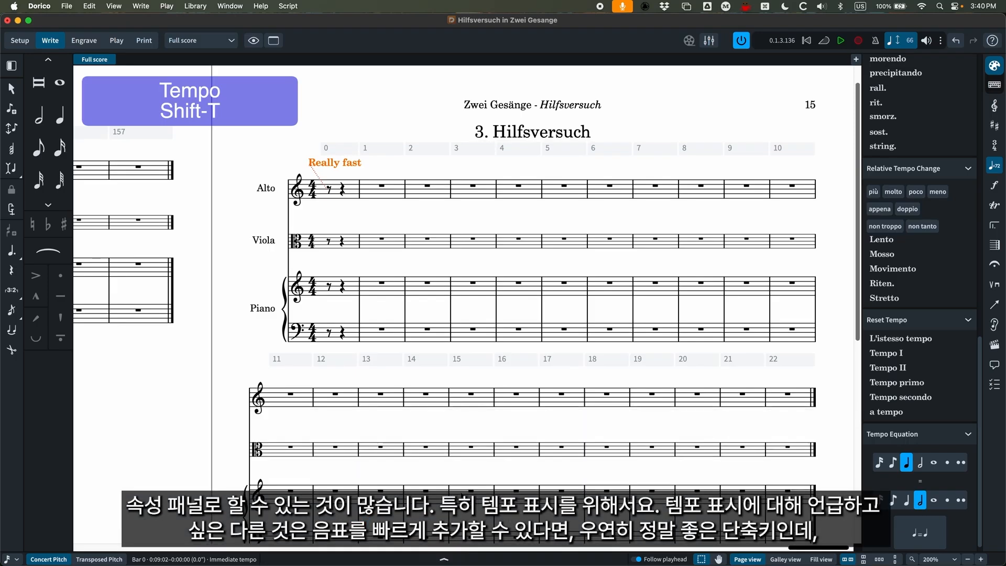
Enter the quarter notes G, A, B and C in the Alto's bar 2 and leave note input.
left_click(428, 190)
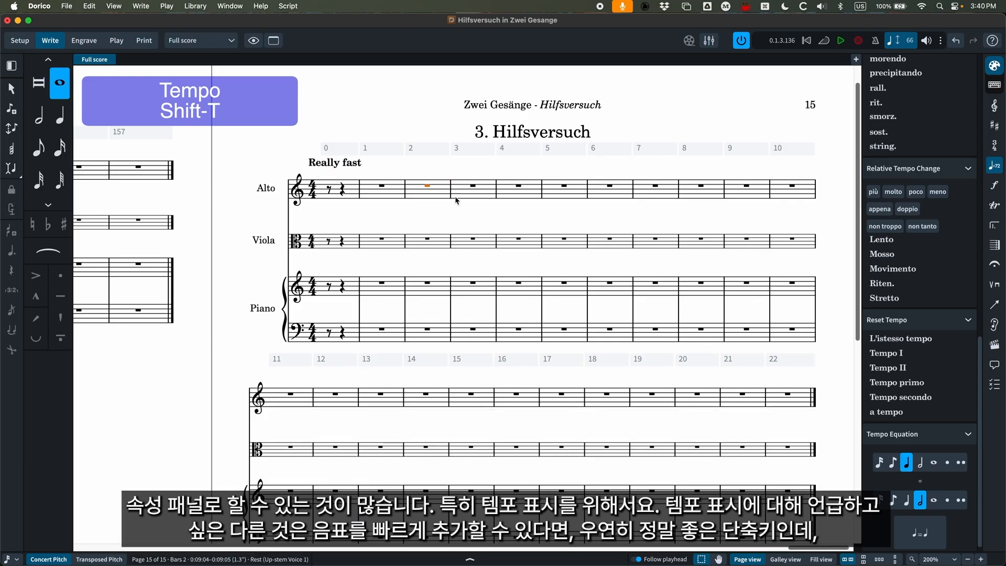
key("Return")
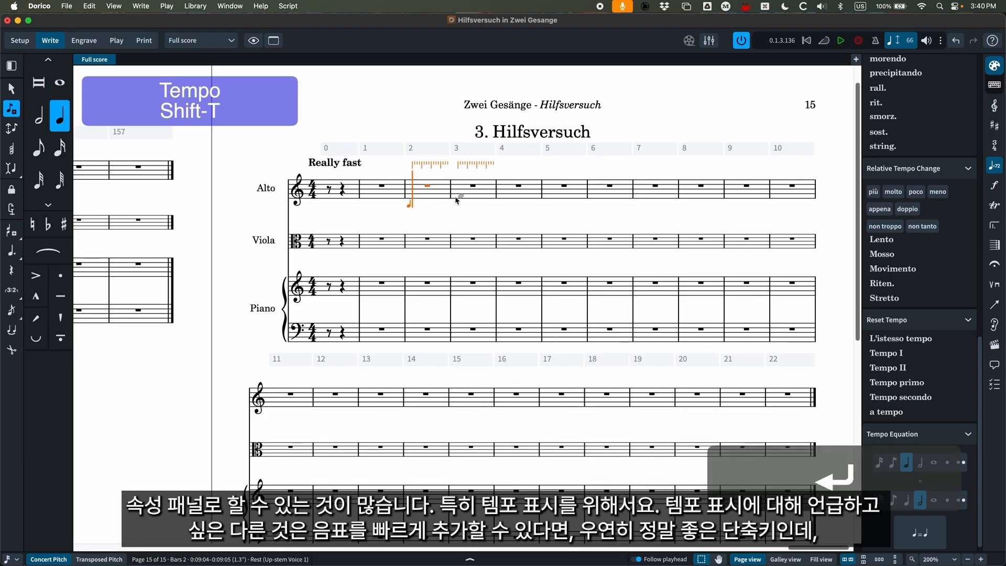
key("5")
key("g")
key("a")
key("b")
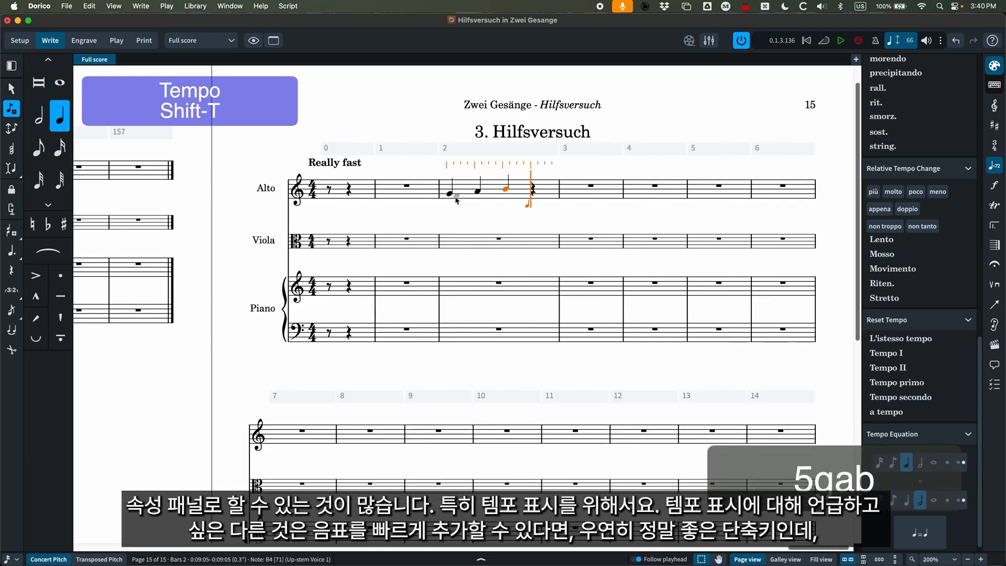
key("c")
key("Escape")
Repeat the Alto's four notes of bar 2 four times, through bar 6, and clear the selection.
left_click(493, 194)
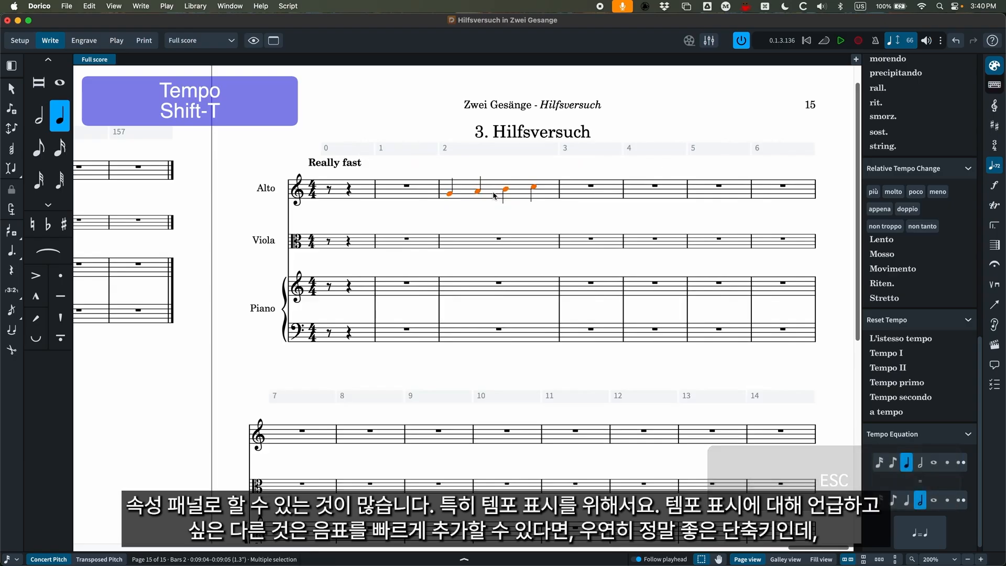
key("r")
key("r")
key("r")
key("r")
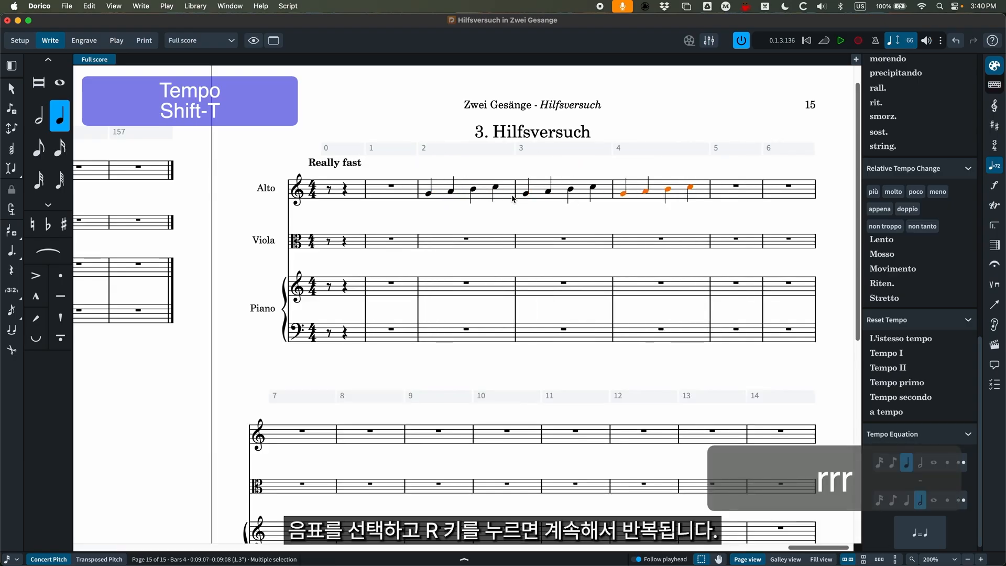
key("r")
left_click(513, 259)
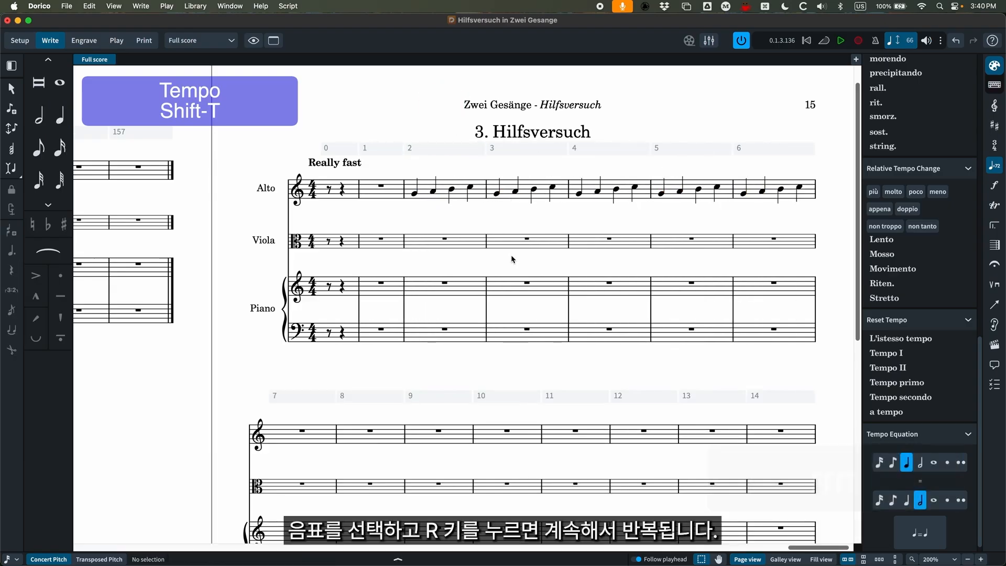
Add a "rit." gradual tempo mark spanning the Alto's notes in bars 2 and 3 of Hilfsversuch.
left_click(463, 184)
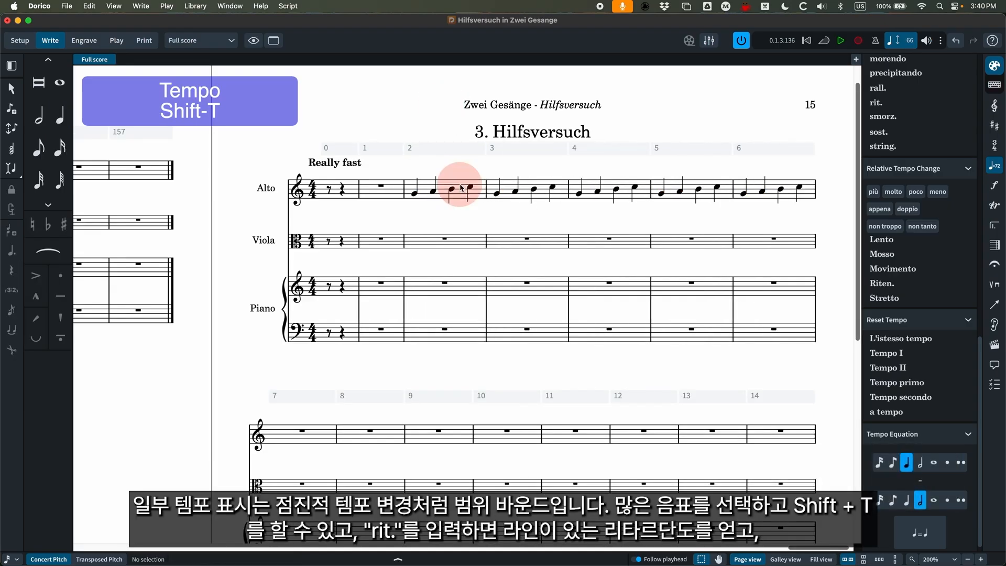
left_click(543, 186, "shift")
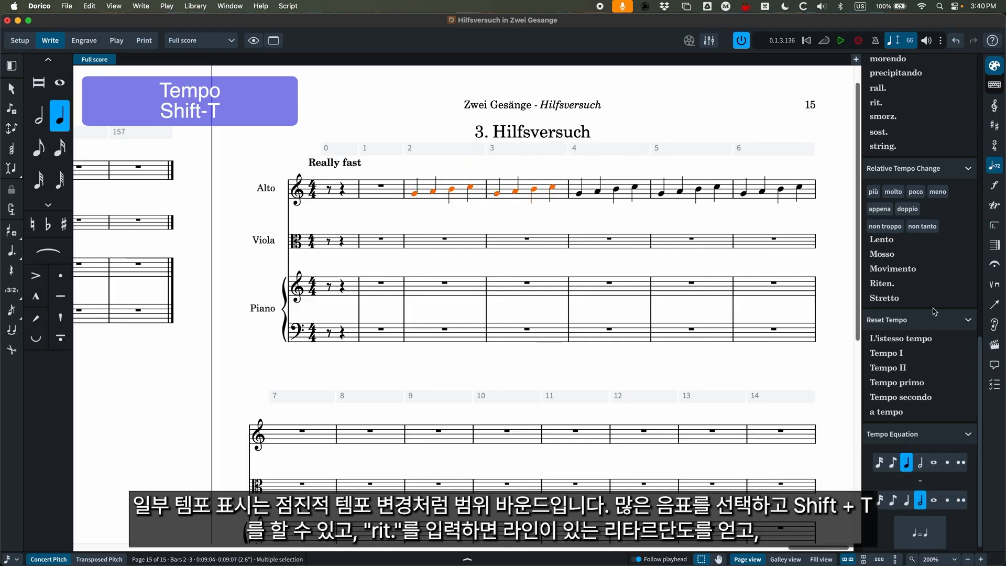
scroll(883, 296, "up", 2)
scroll(883, 296, "up", 10)
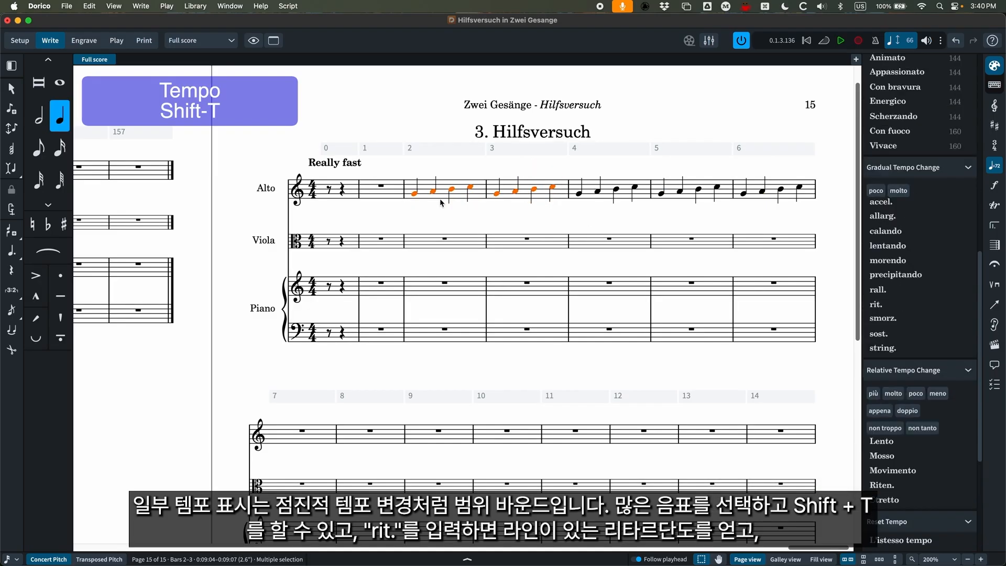
key("shift+t")
type("rit.")
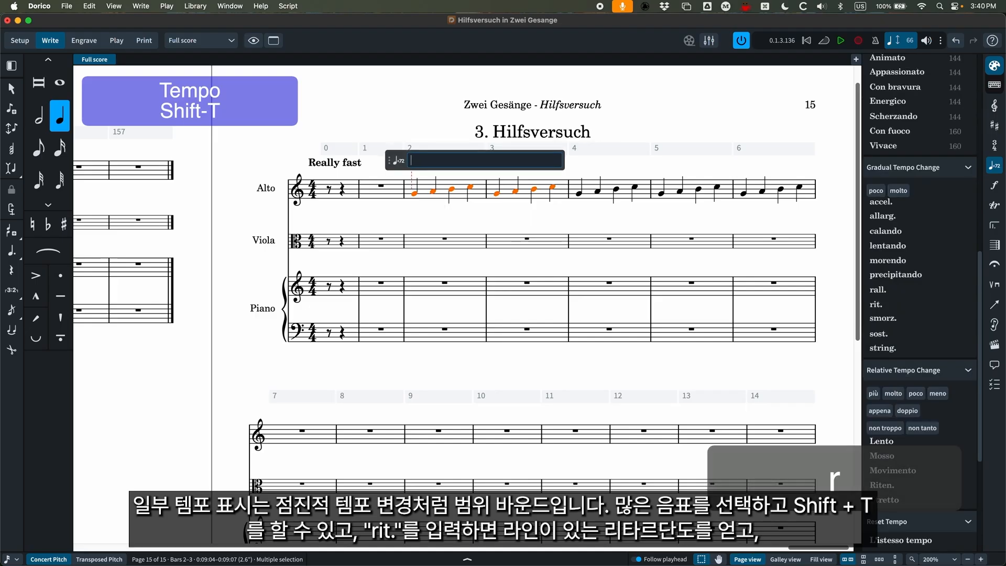
key("Return")
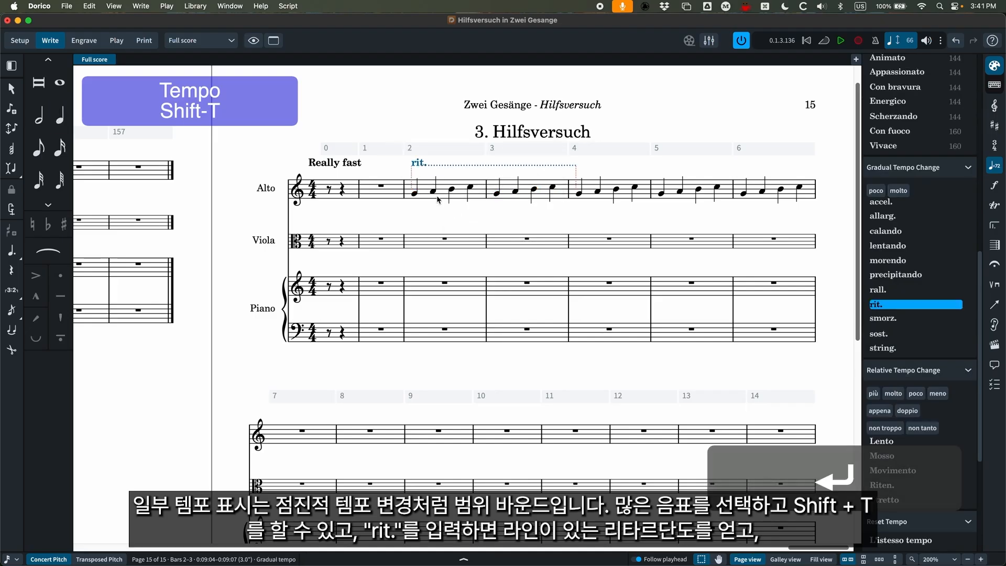
Shorten the "rit." mark's end by two steps, extend it back to the start of bar 4, and select "Really fast".
left_click(562, 166)
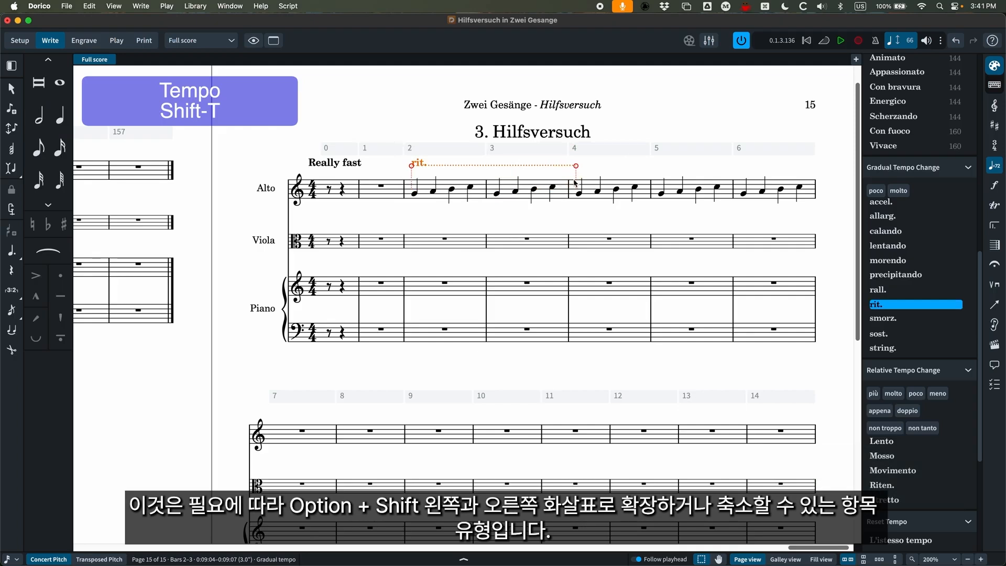
key("alt+shift+Left")
key("alt+shift+Left")
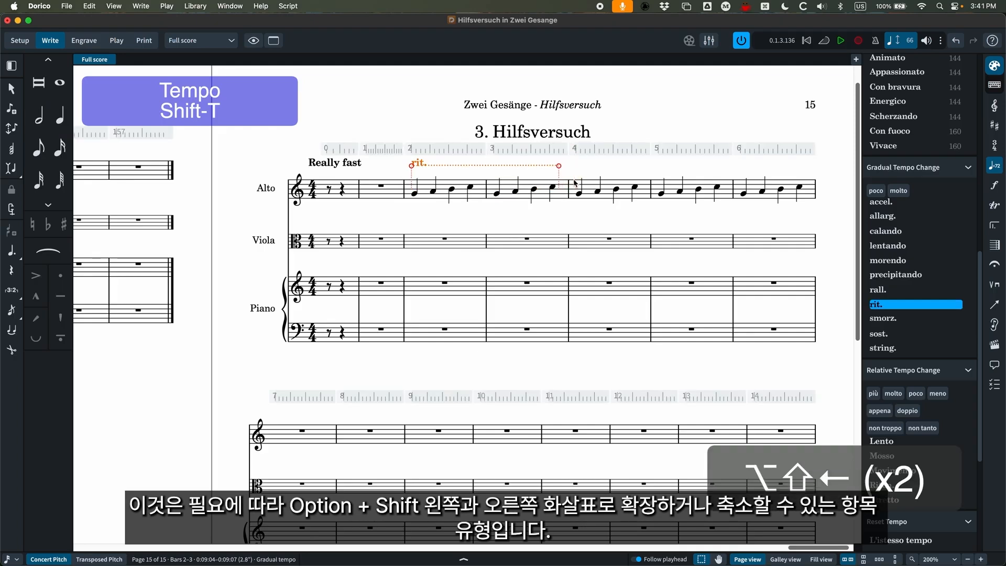
key("alt+shift+Right")
key("alt+shift+Right")
key("alt+shift+Right")
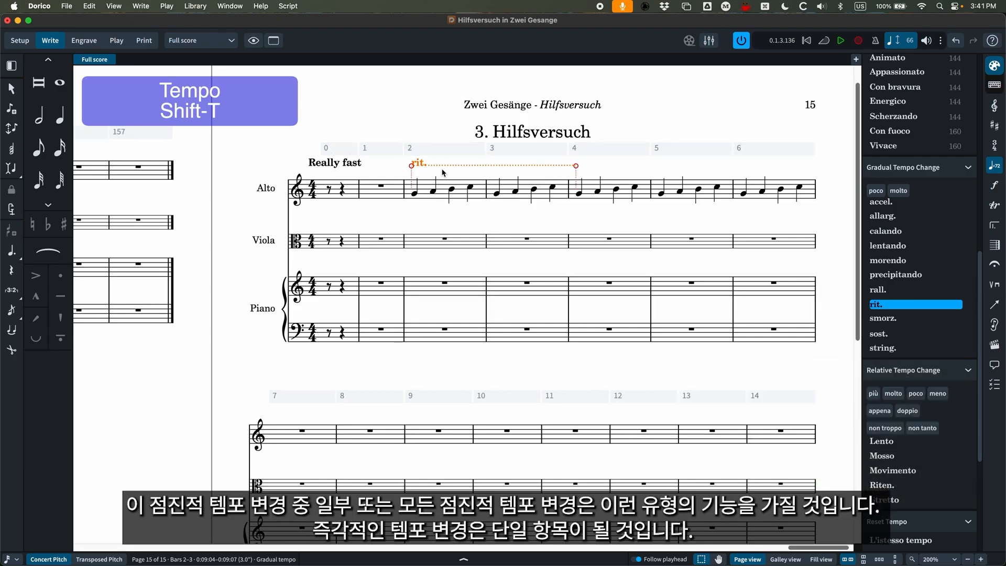
left_click(354, 165)
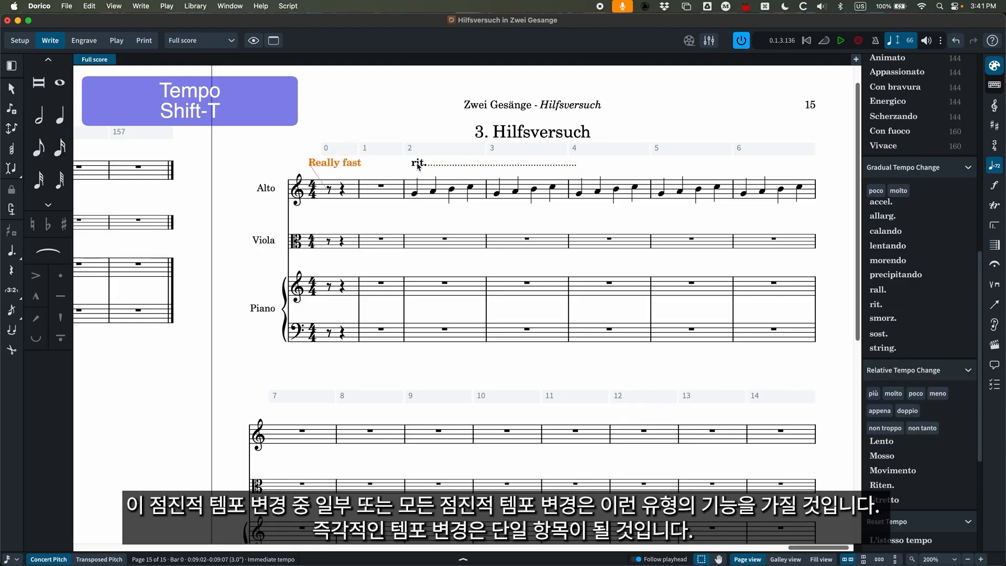
Show the dynamics notations and select the Viola's first note in bar 37 of Gestillte Sehnsucht together with its slur.
left_click(998, 187)
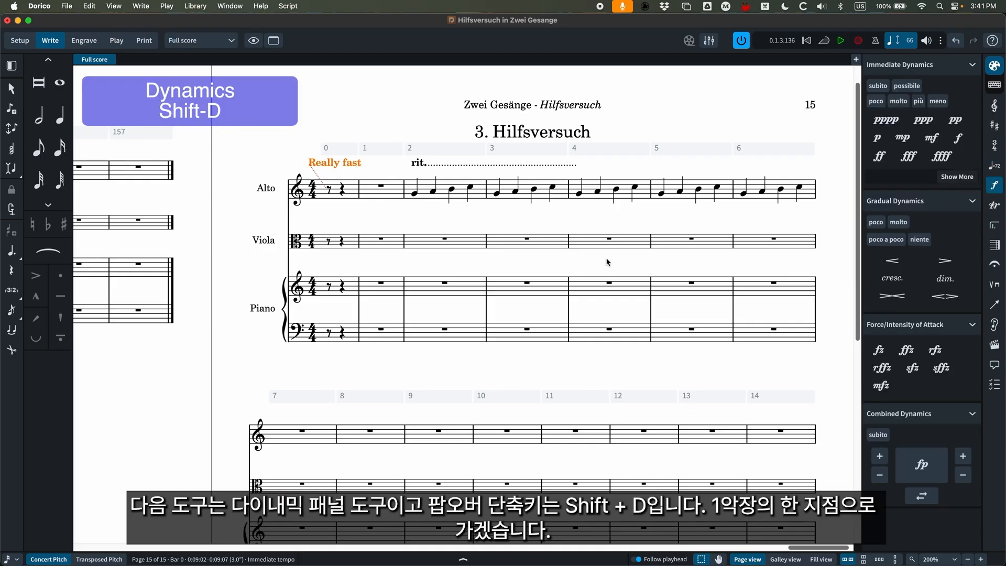
scroll(598, 265, "left", 5)
scroll(591, 265, "down", 2)
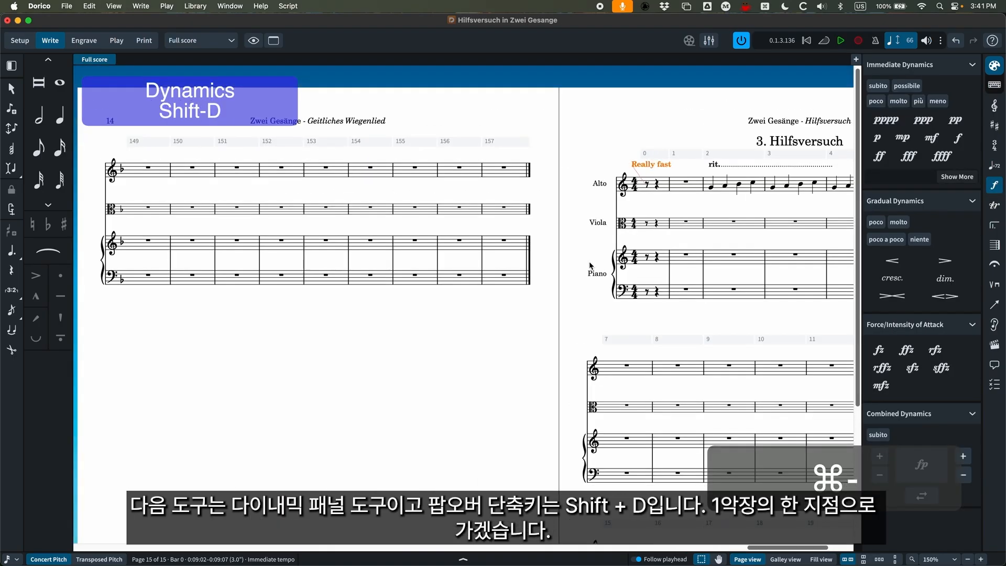
scroll(561, 270, "left", 15)
scroll(533, 277, "left", 12)
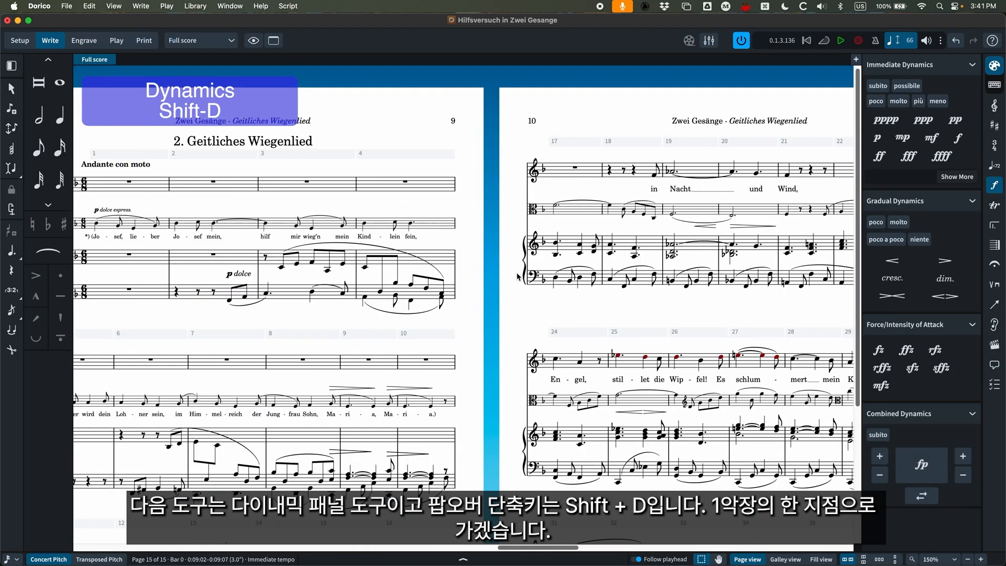
scroll(484, 283, "left", 15)
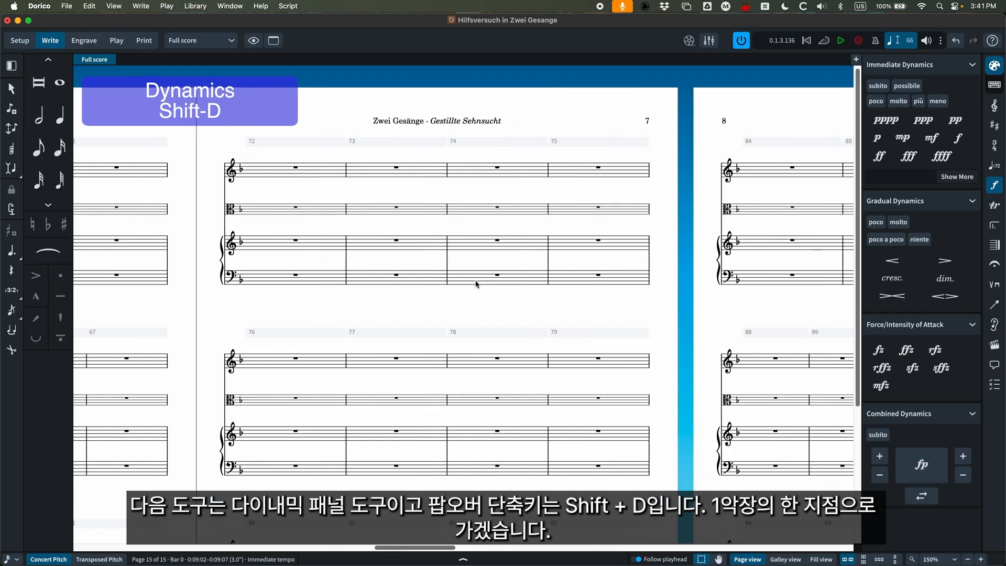
scroll(472, 284, "right", 2)
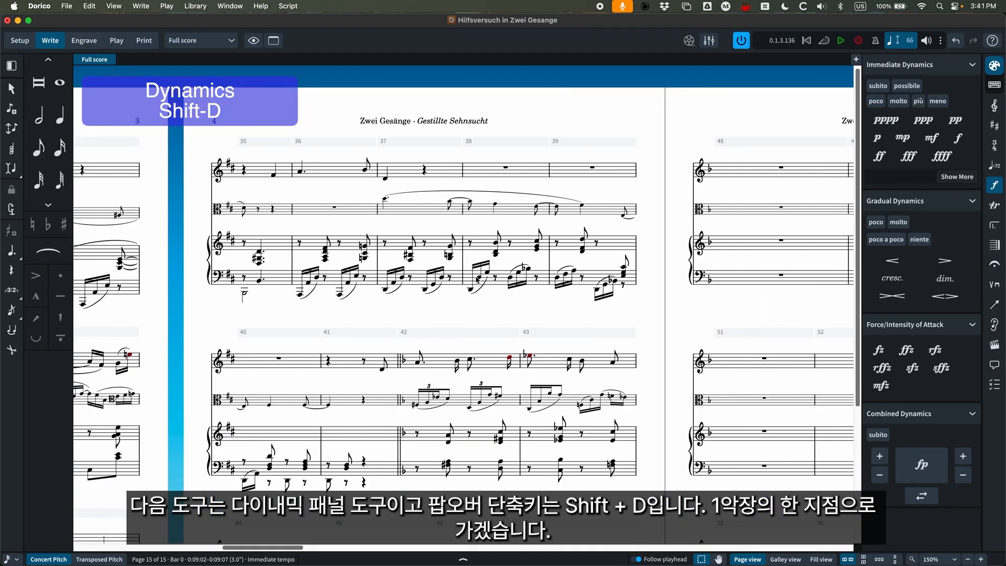
left_click(387, 200)
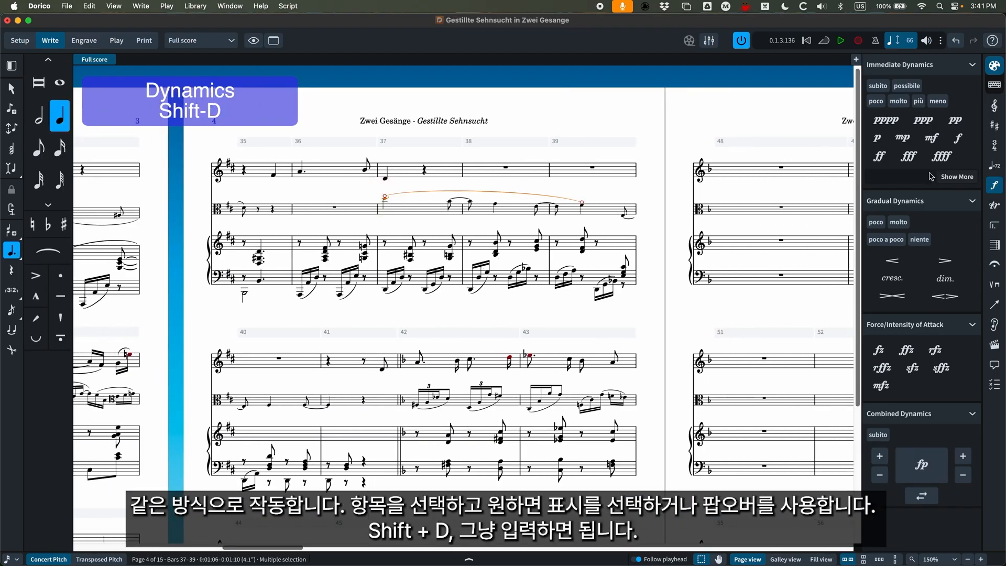
Try an f dynamic on the Viola's first note in bar 37, once from the presets and once in the popover, removing it each time.
left_click(958, 137)
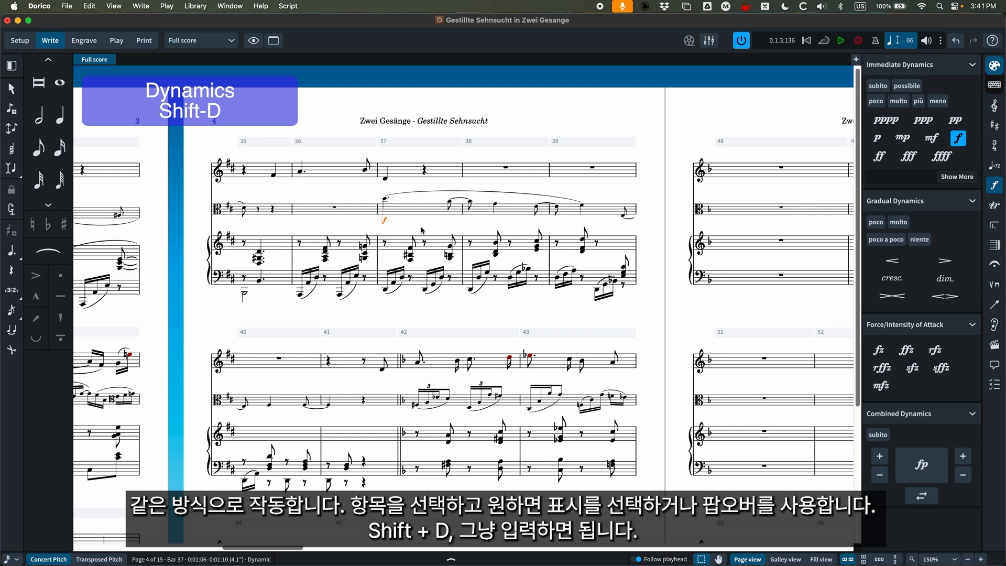
key("BackSpace")
key("super+equal")
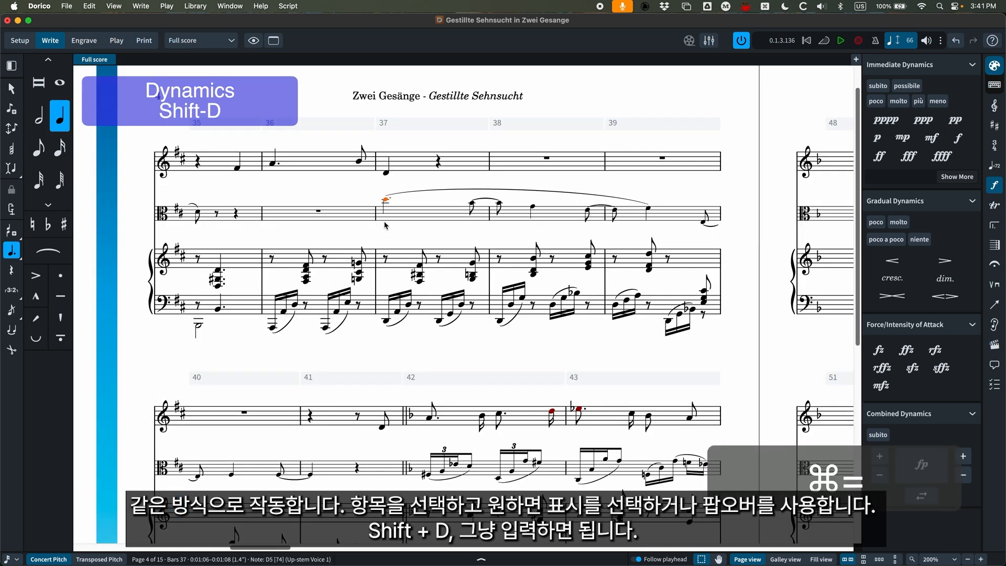
key("shift+d")
type("f")
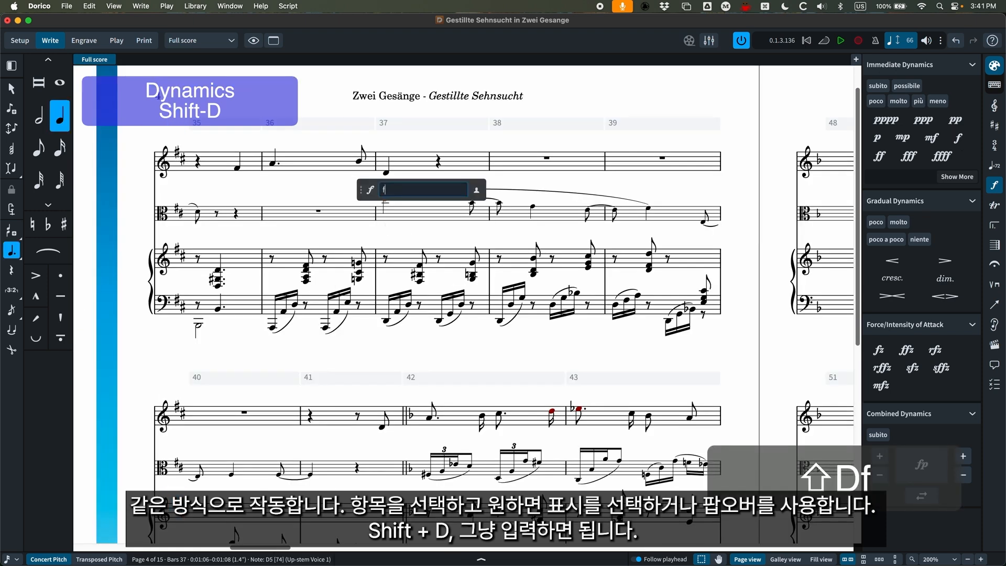
key("Return")
key("super+z")
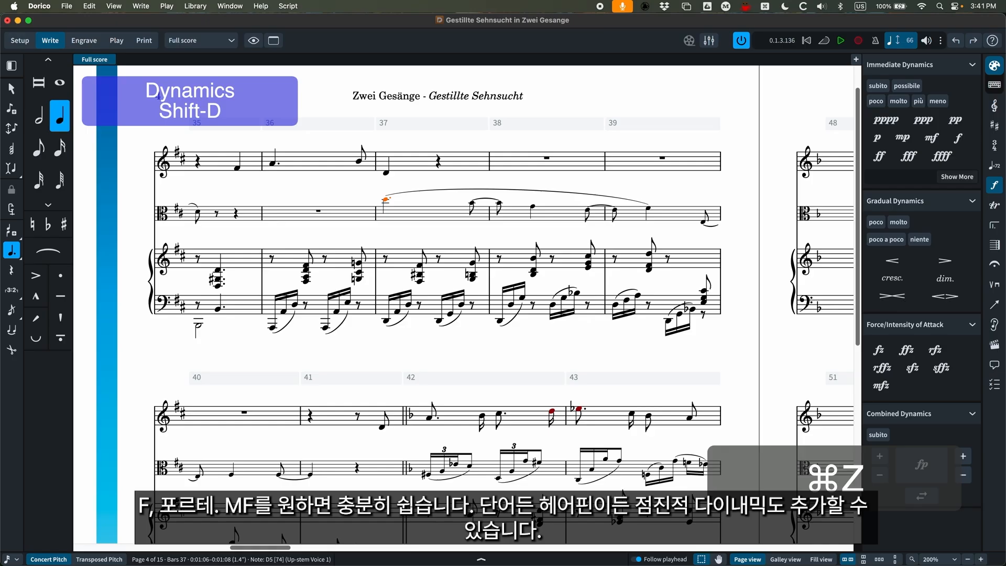
Try an mf dynamic on the Viola's first note in bar 37 and undo it.
key("shift+d")
type("mf")
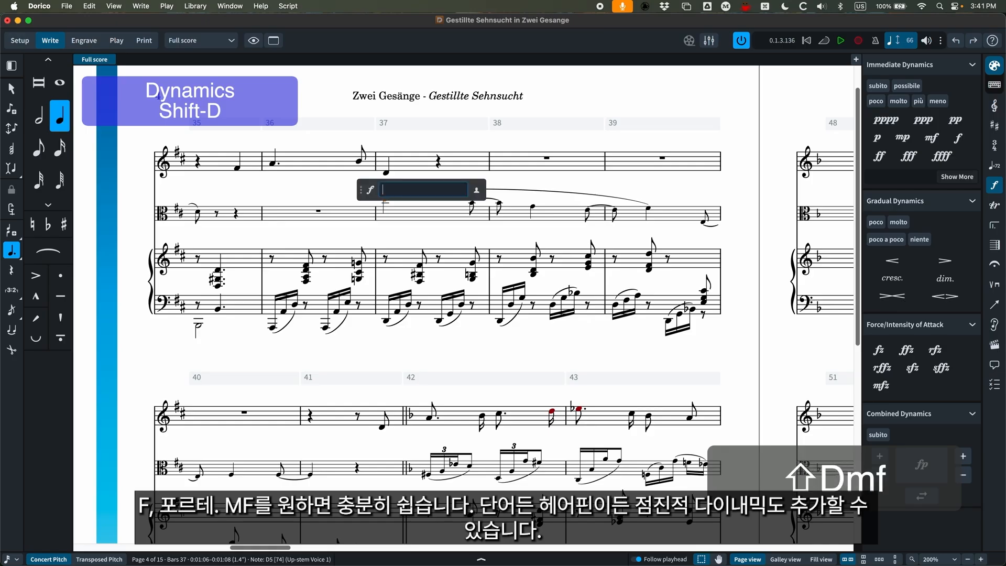
key("Return")
key("super+z")
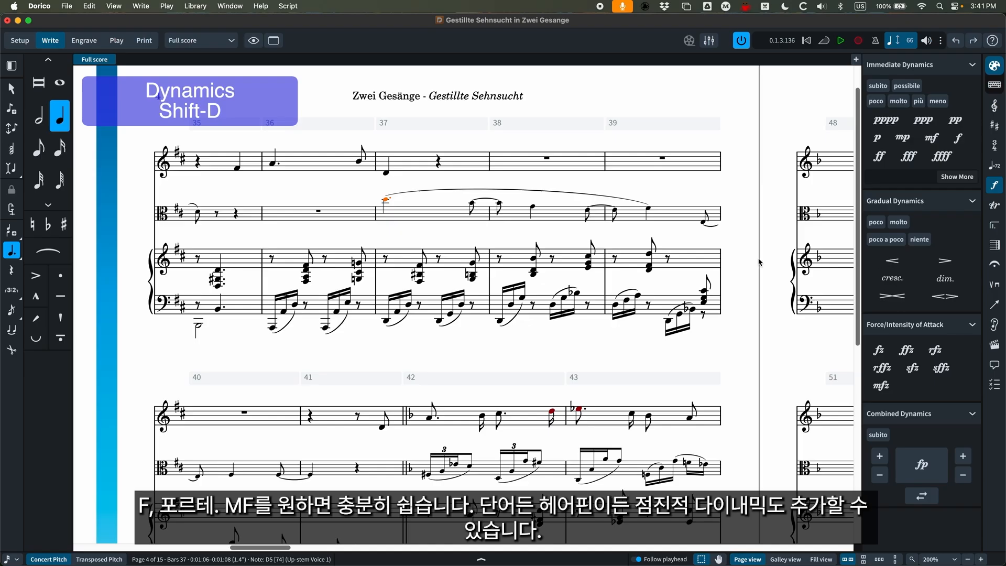
Try a crescendo (<) and a diminuendo (>) hairpin in the dynamics popover for the Viola's first note in bar 37, undoing each.
key("shift+d")
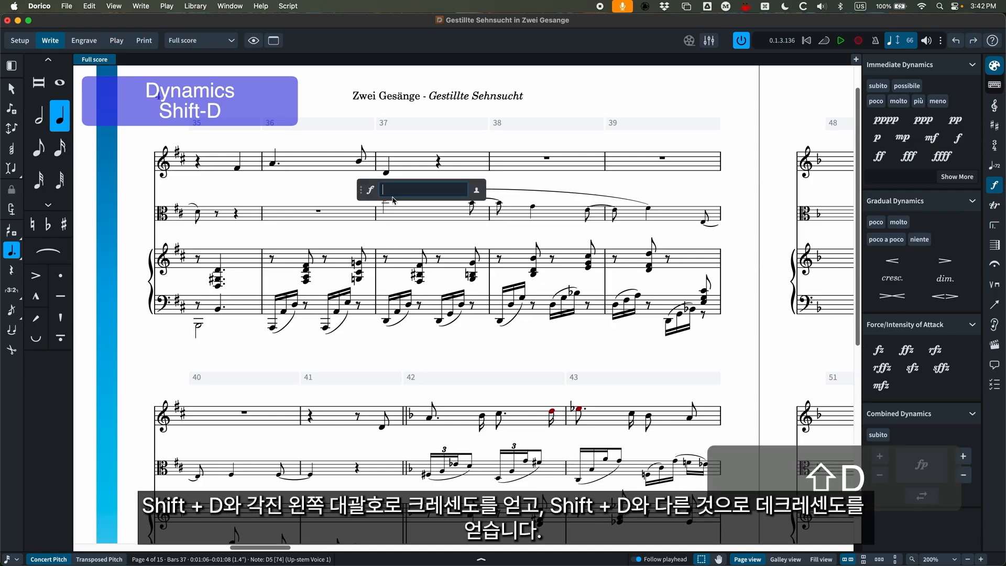
type("<")
key("Return")
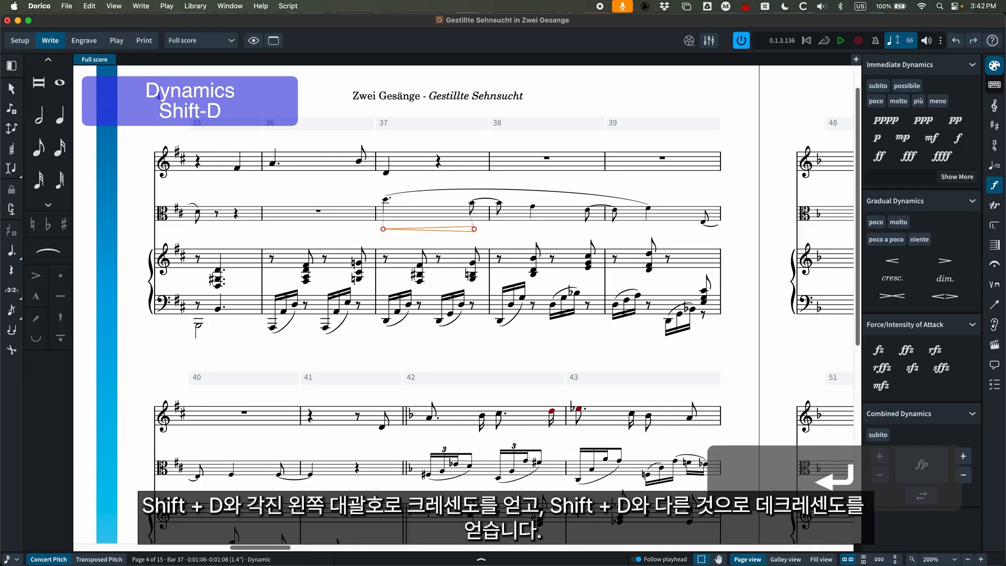
key("super+z")
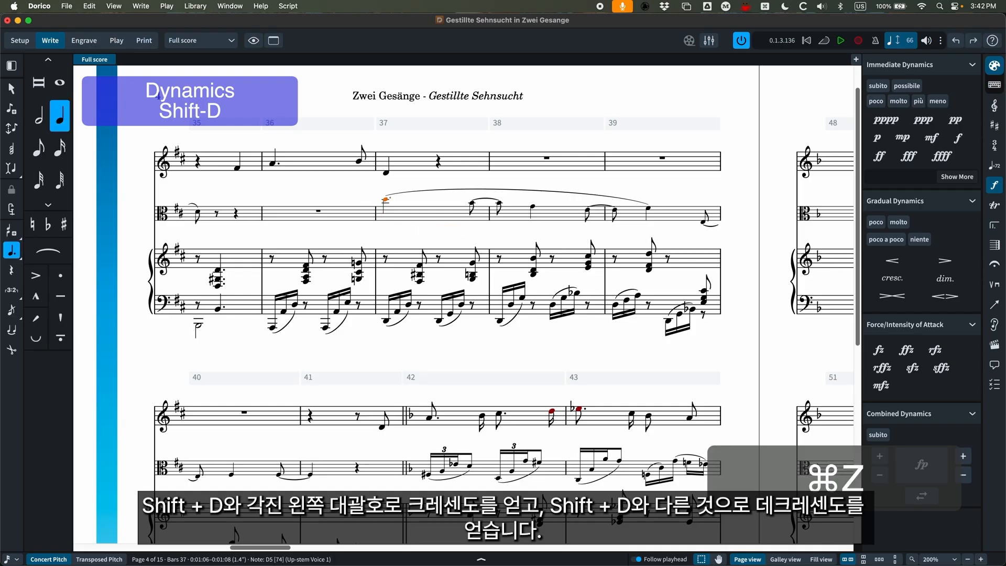
key("shift+d")
type(">")
key("Return")
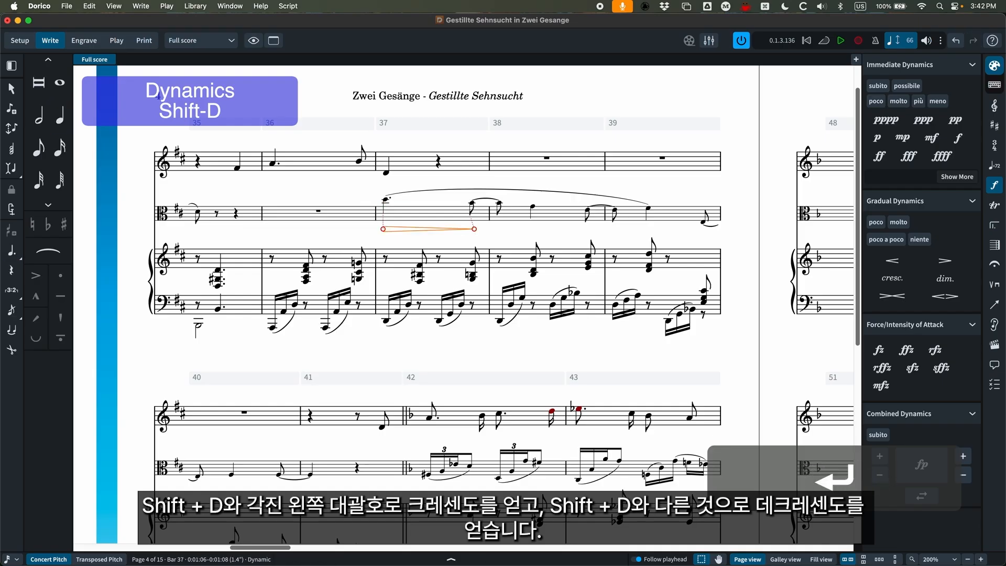
key("super+z")
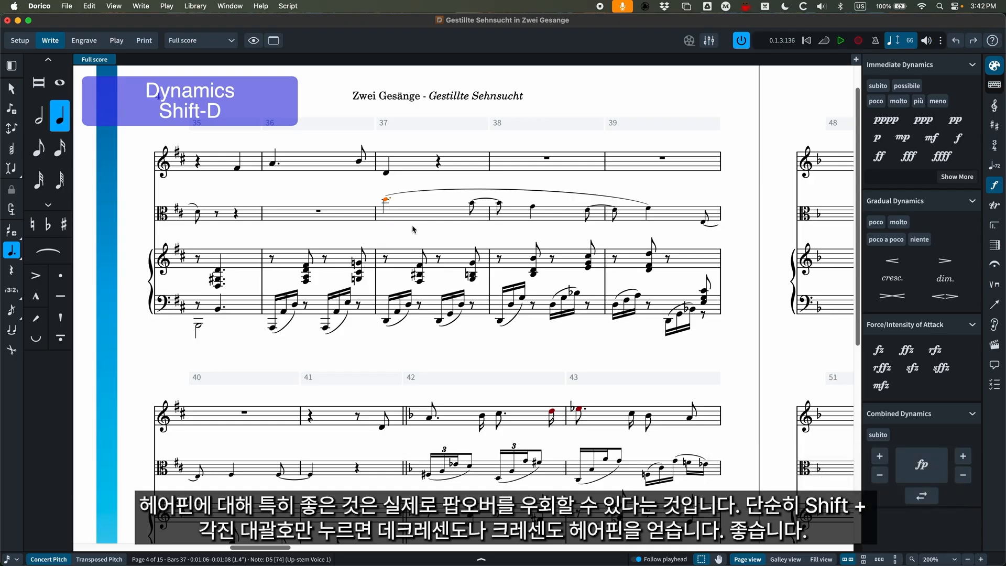
Try a crescendo hairpin on the Viola's first note in bar 37 without the dynamics popover, and undo it.
key("shift+comma")
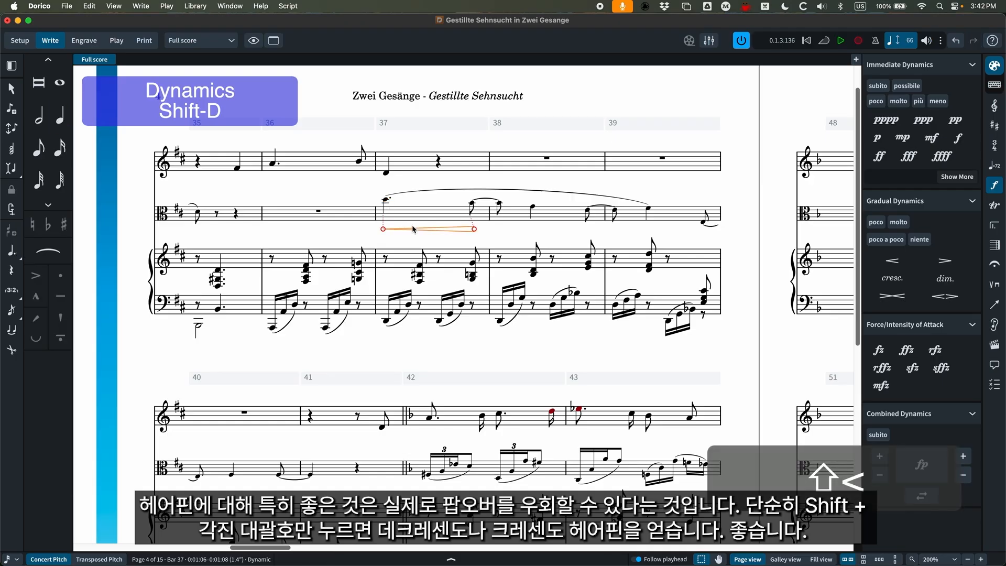
key("super")
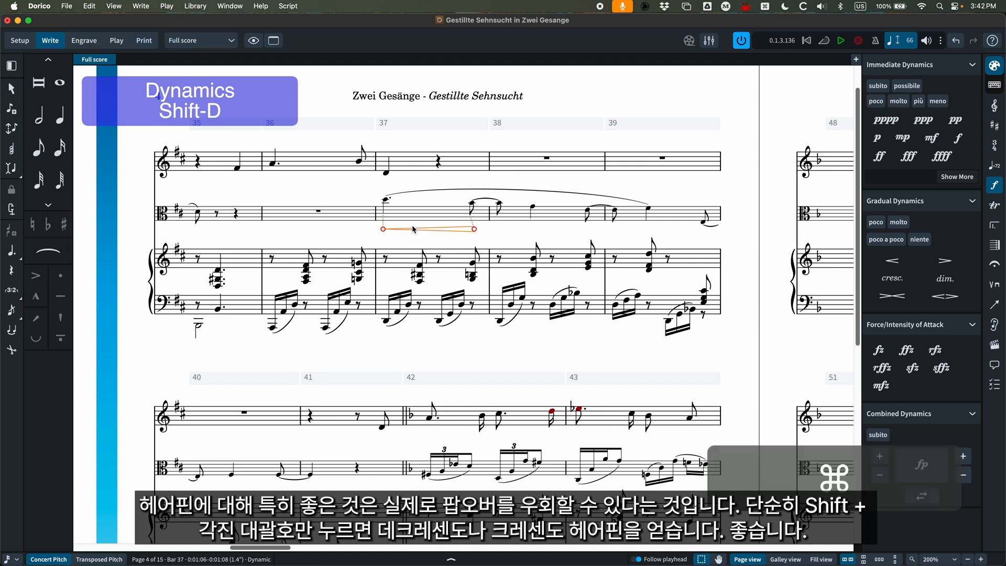
key("super+z")
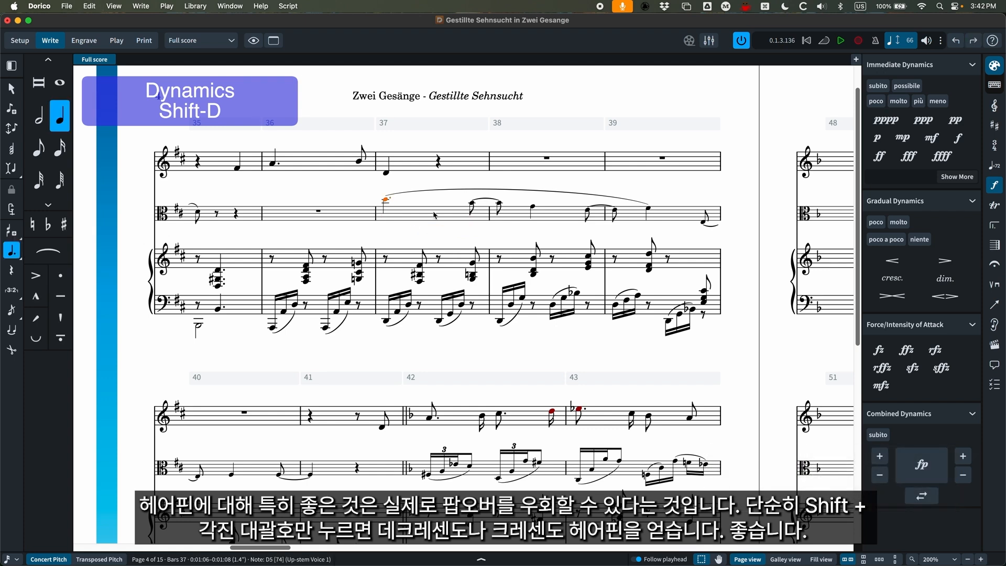
Try the combined dynamic p< across the Viola's slurred notes from bar 37 to bar 39 and undo it.
left_click(587, 212, "shift")
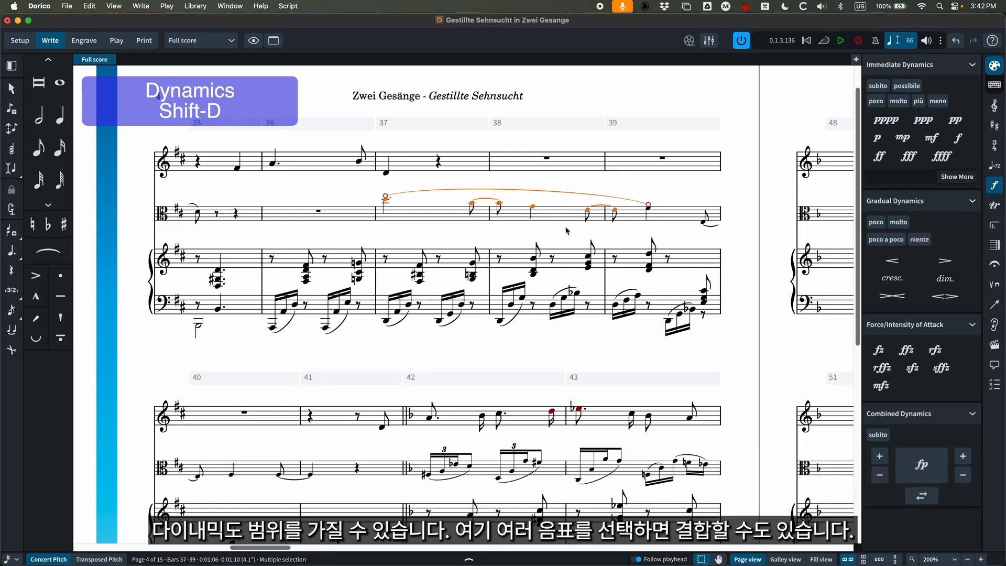
key("shift+d")
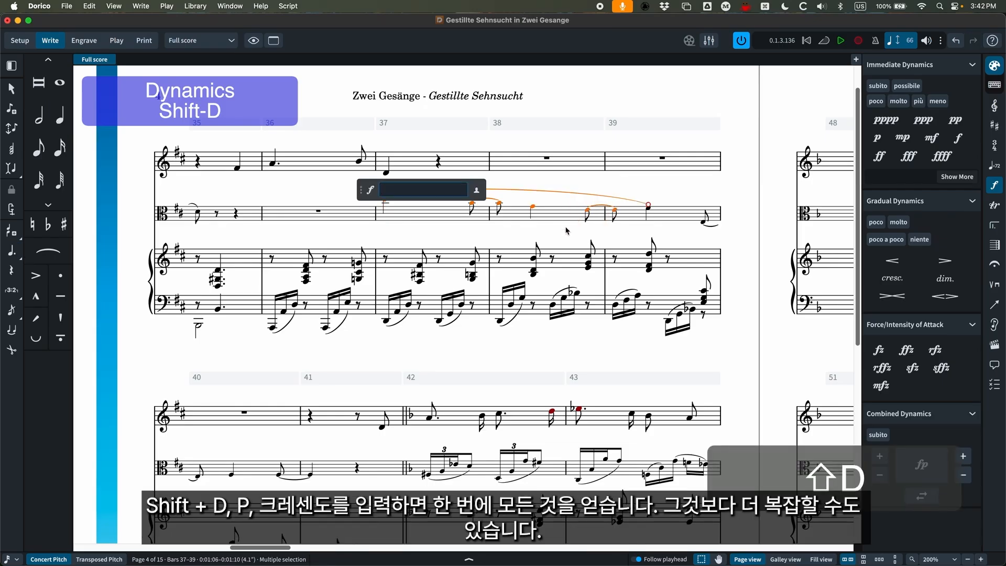
type("p<")
key("Return")
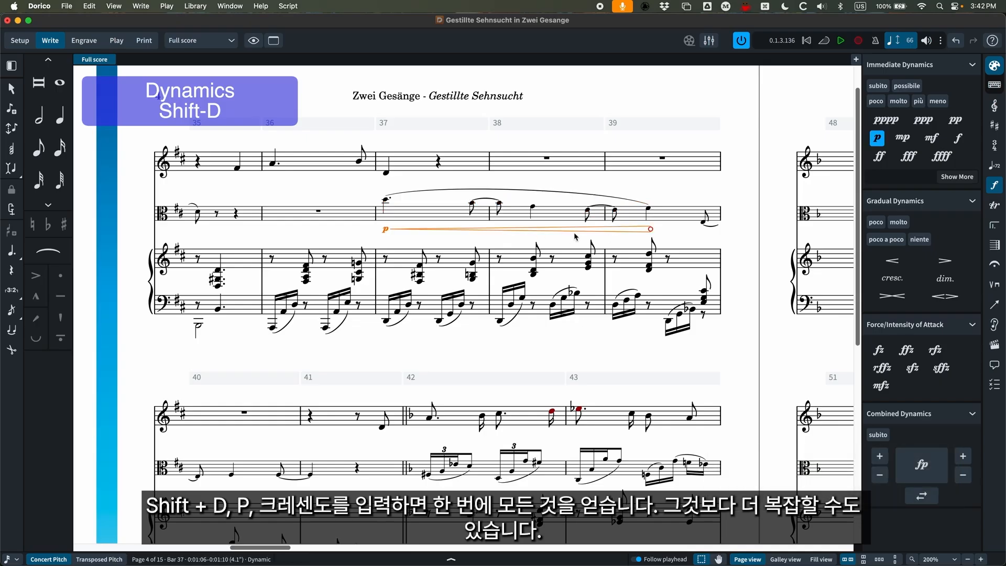
key("super+z")
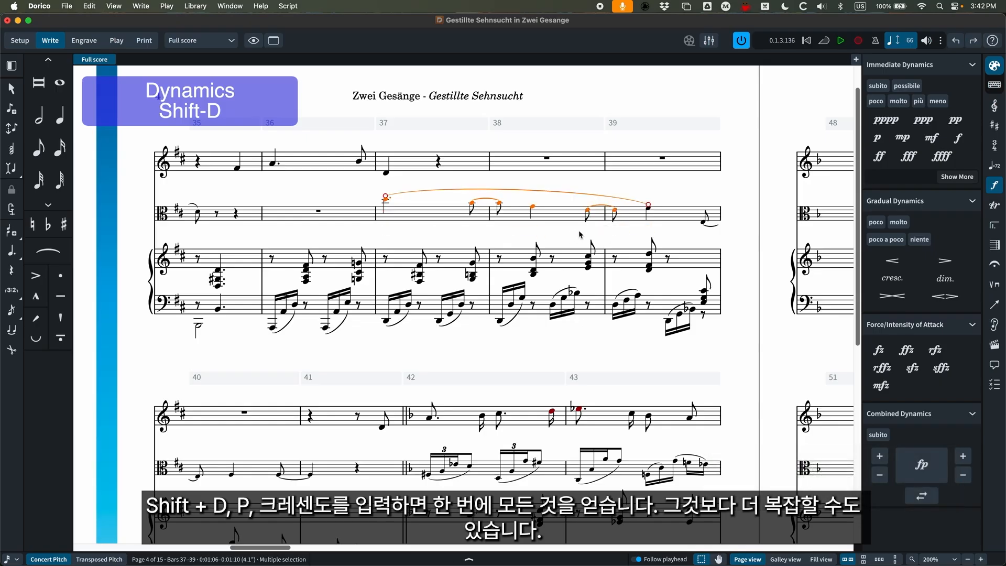
Enter the combined dynamic p<f across the Viola's selected slurred notes from bar 37 to bar 39.
key("shift+d")
type("p<f")
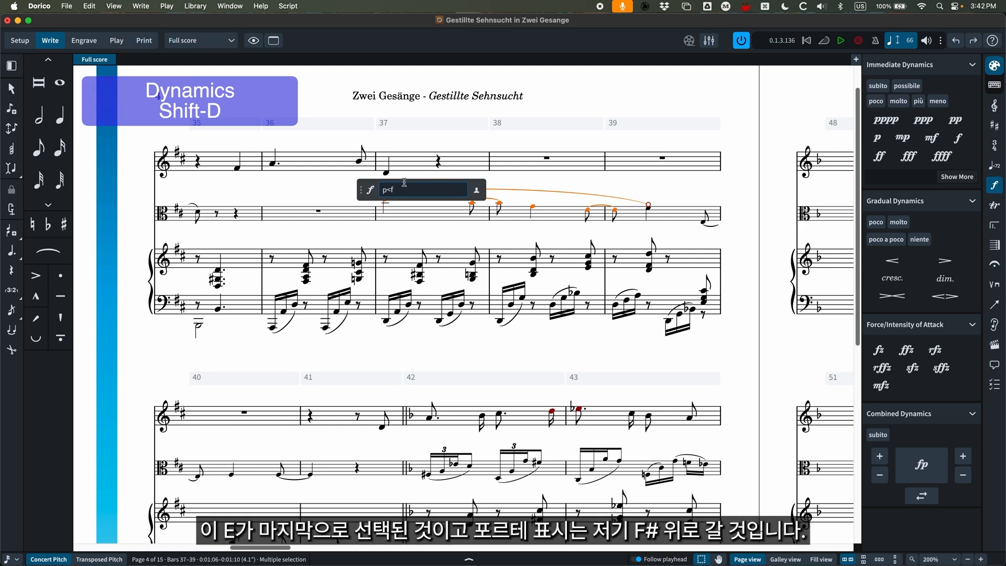
key("Return")
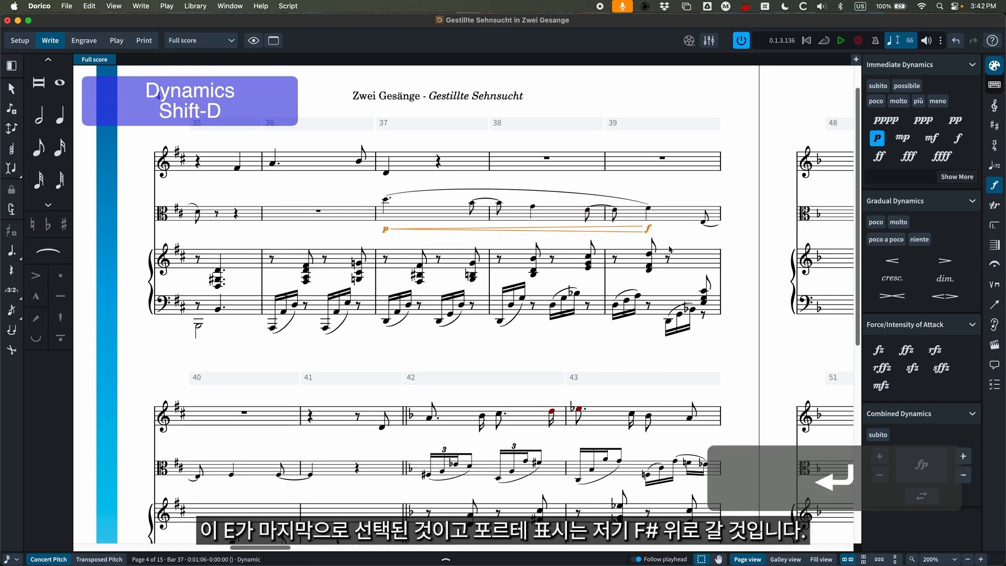
Undo the p<f dynamic and enter the combined dynamic p<f>mp across the Viola's slurred notes from bar 37 to bar 39.
key("super+z")
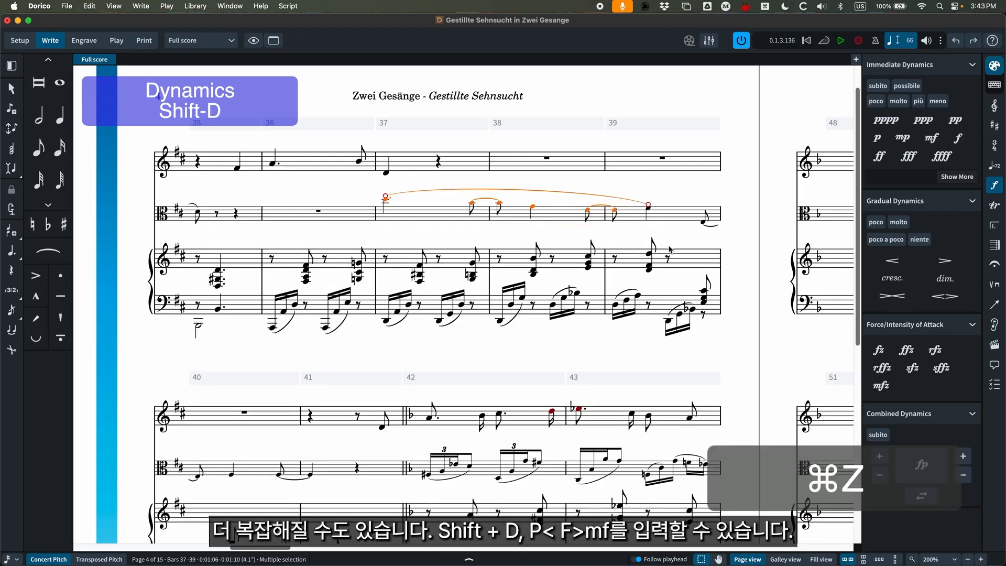
key("shift+d")
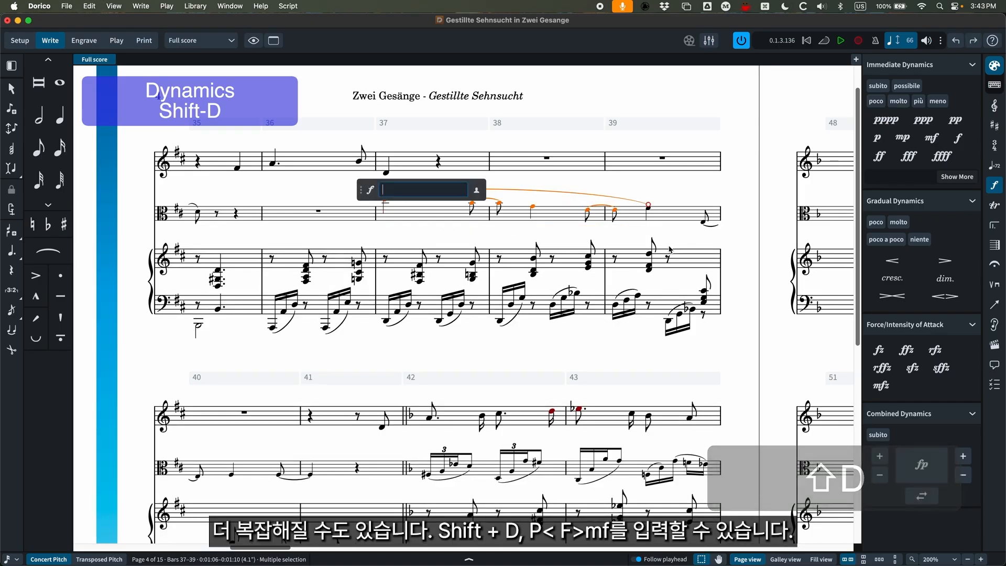
type("p<")
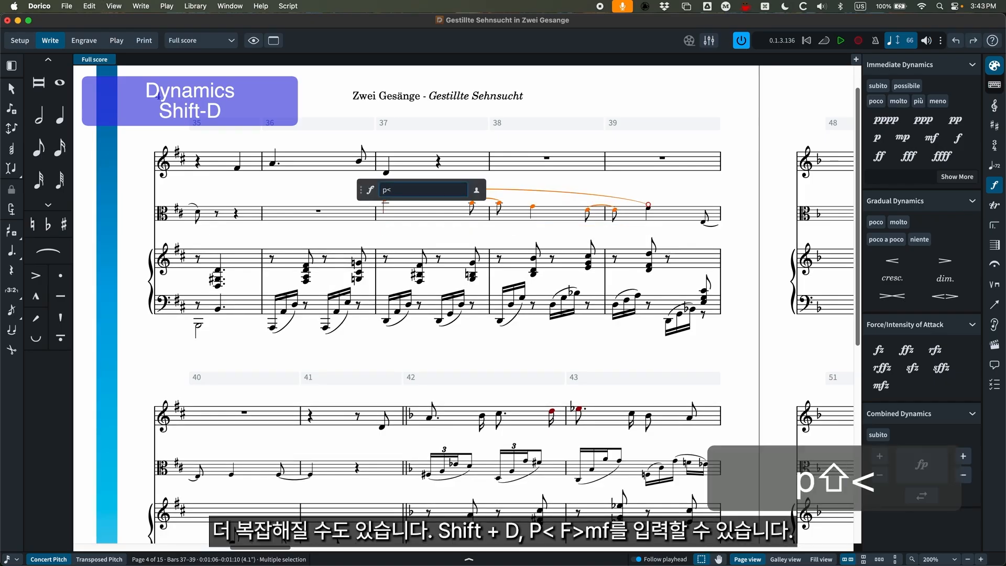
type("f>")
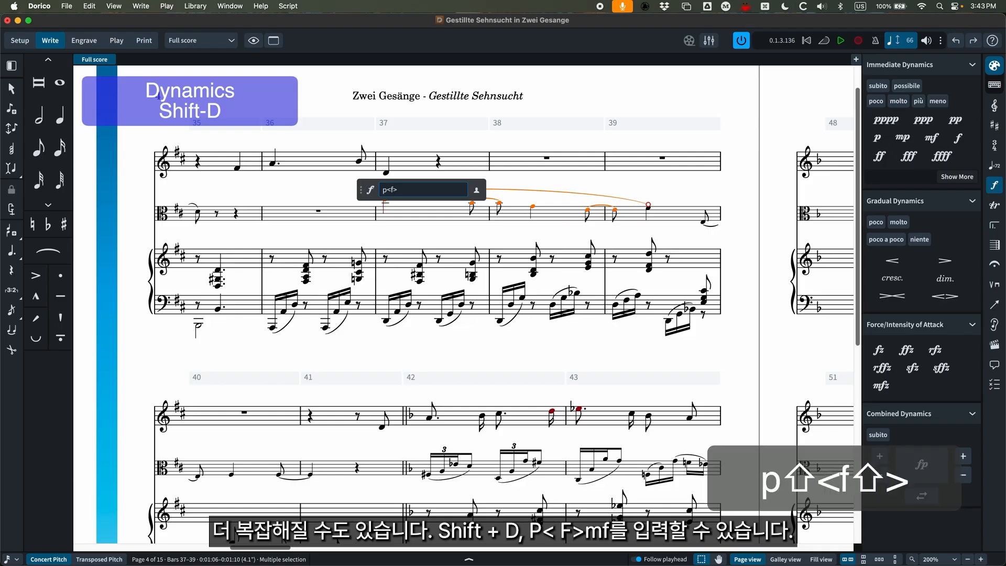
type("mp")
key("Return")
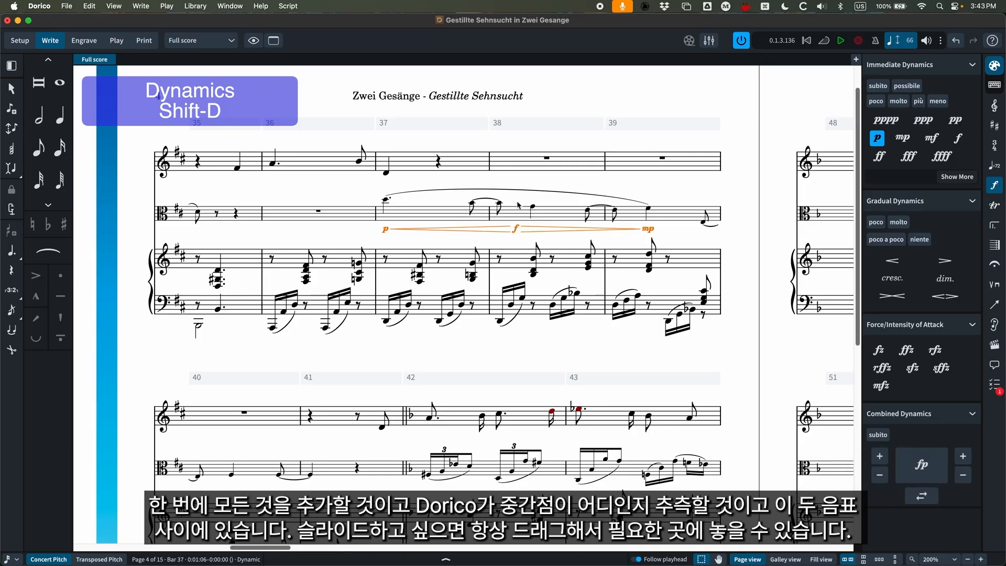
Try shifting the middle f dynamic to the Viola's quarter note in bar 38, and undo both the move and the combined dynamic.
left_click_drag(517, 231, 537, 232)
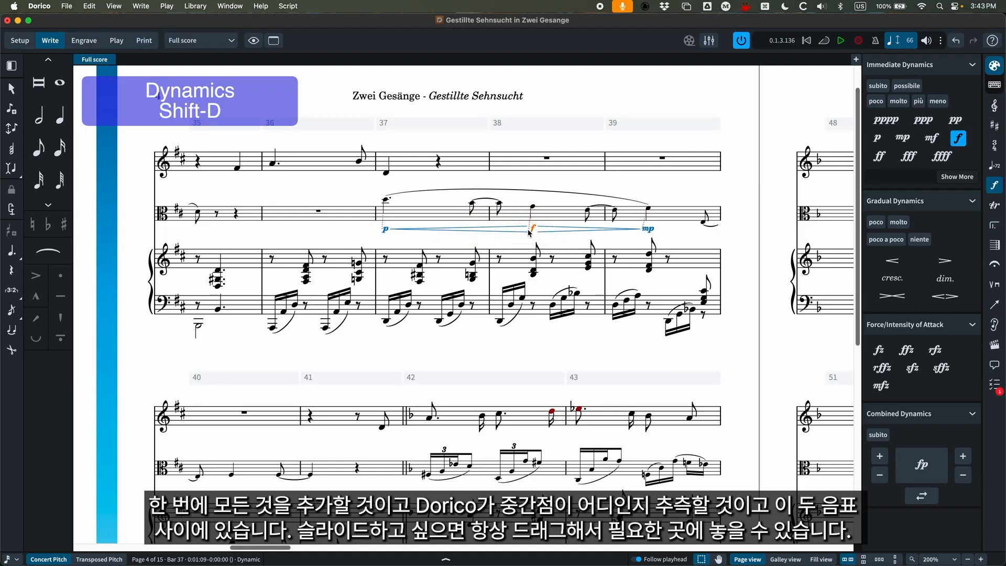
key("super+z")
key("super+z")
key("super+z")
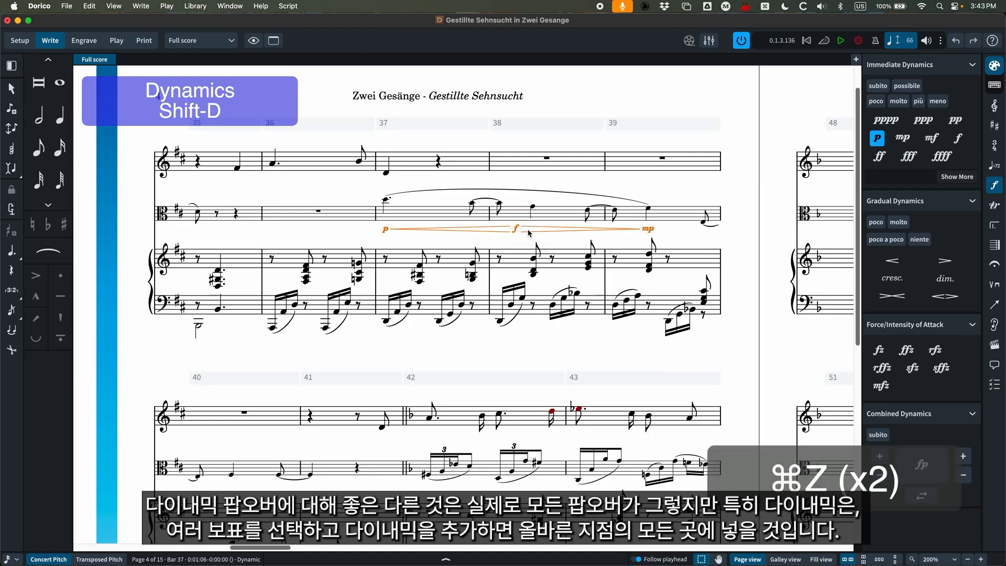
Try a forte dynamic (f) on the upper three staves at once, with bars 37 to 39 selected, and delete it.
left_click(404, 165)
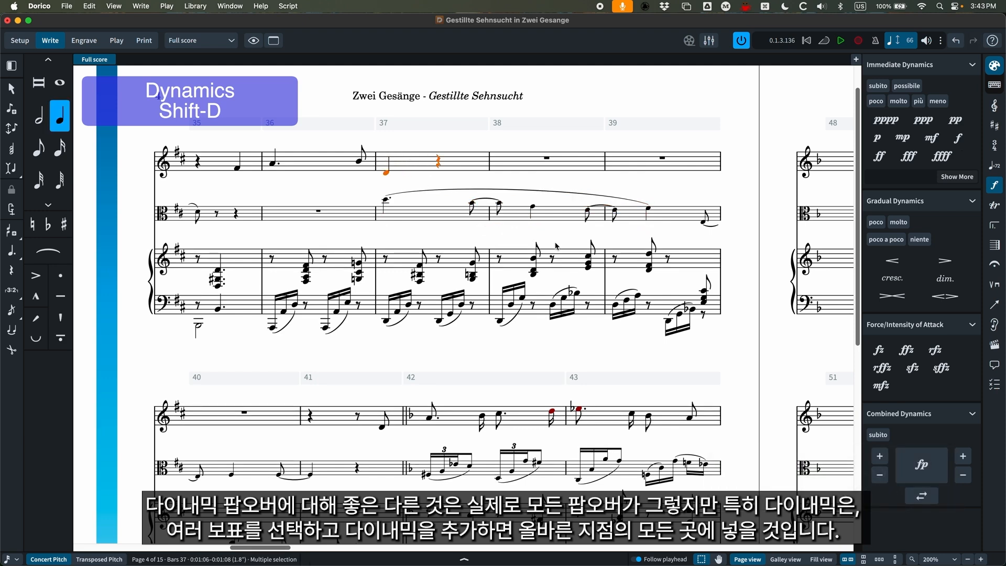
left_click(693, 265, "shift")
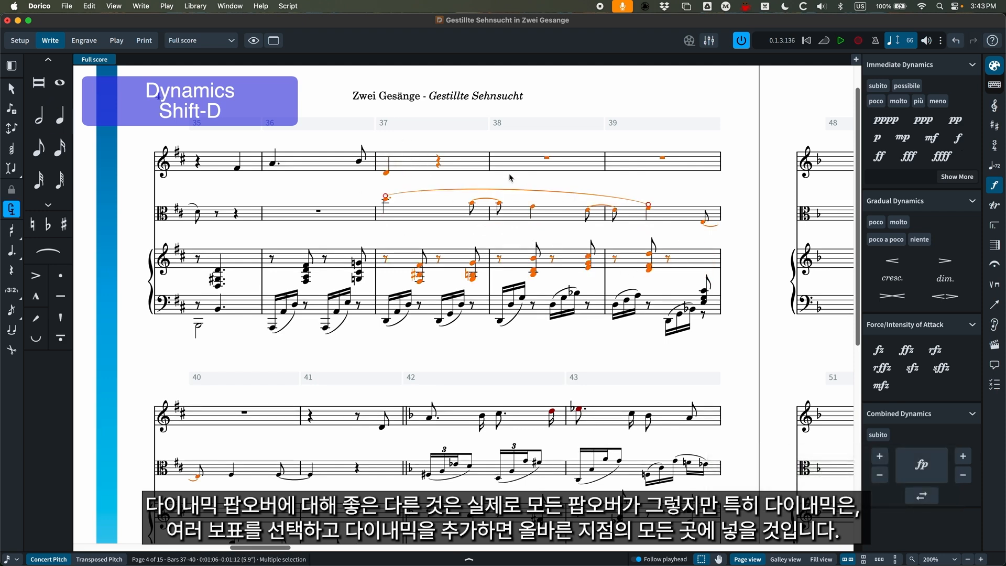
key("shift+d")
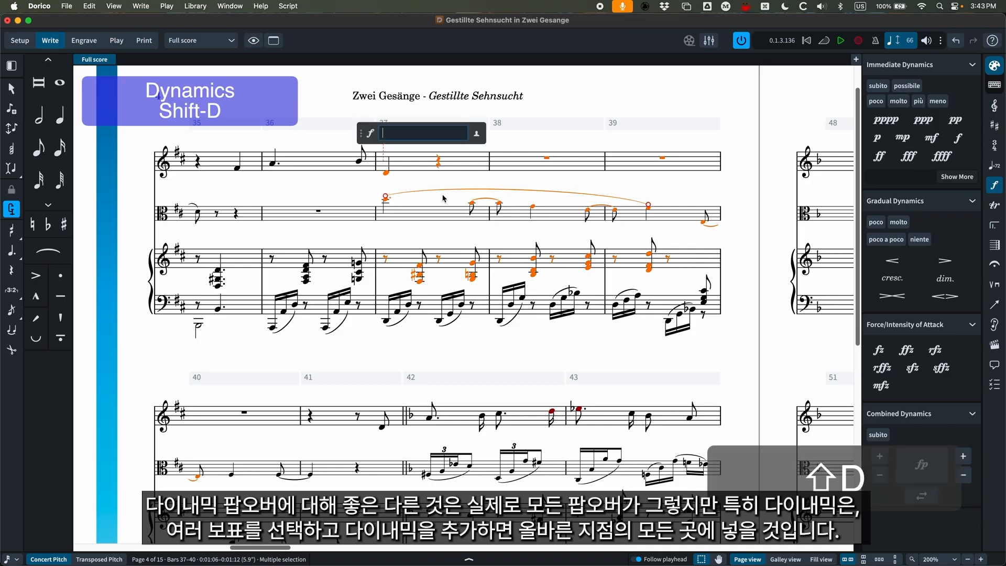
type("f")
key("Return")
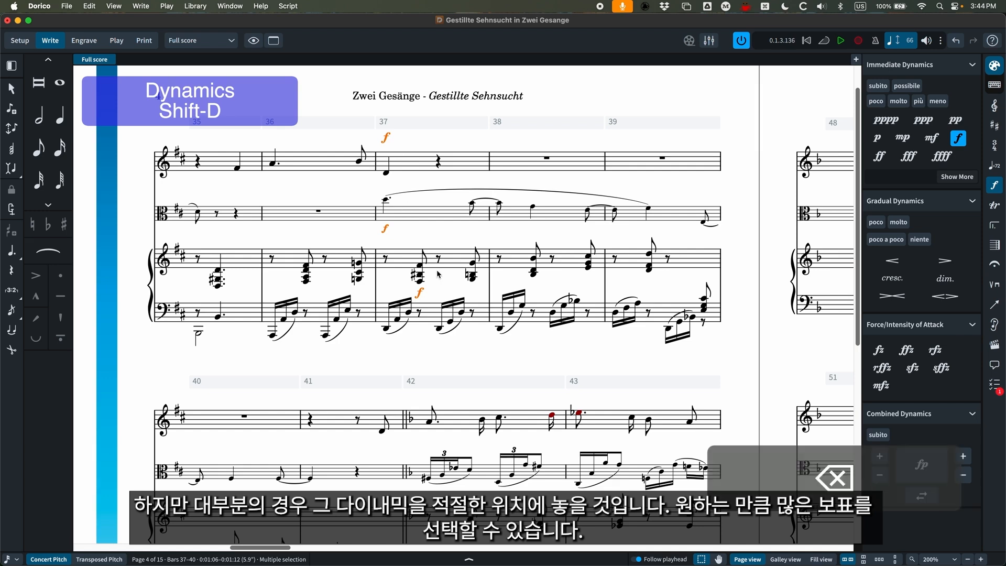
key("BackSpace")
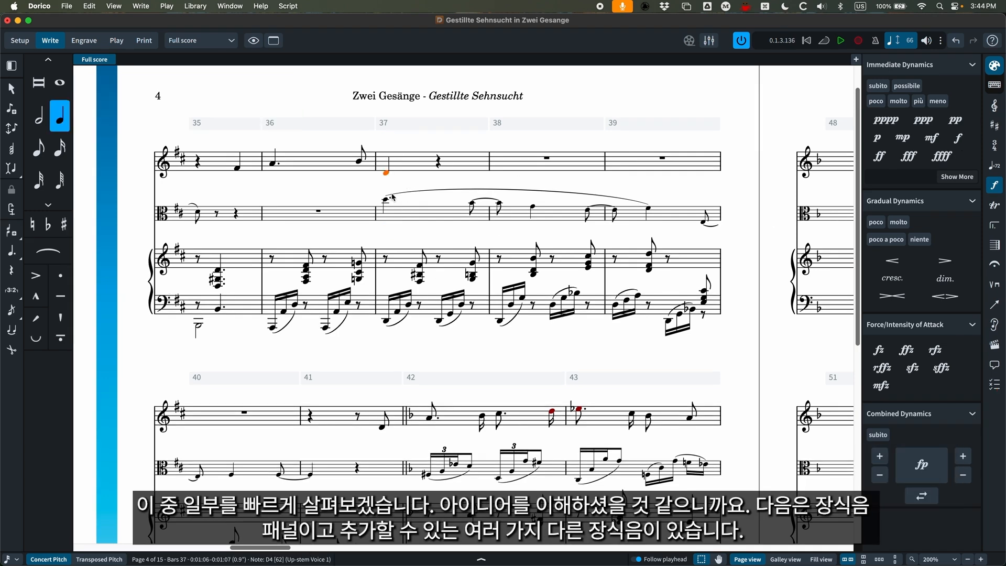
Look through the available ornaments and add a trill (tr) to the Viola's first note in bar 37.
left_click(392, 197)
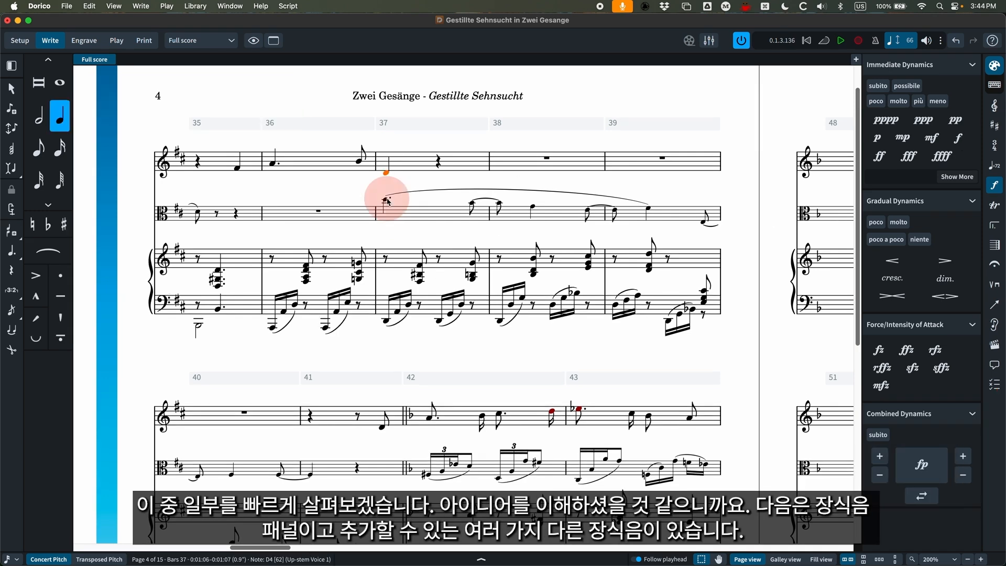
left_click(994, 208)
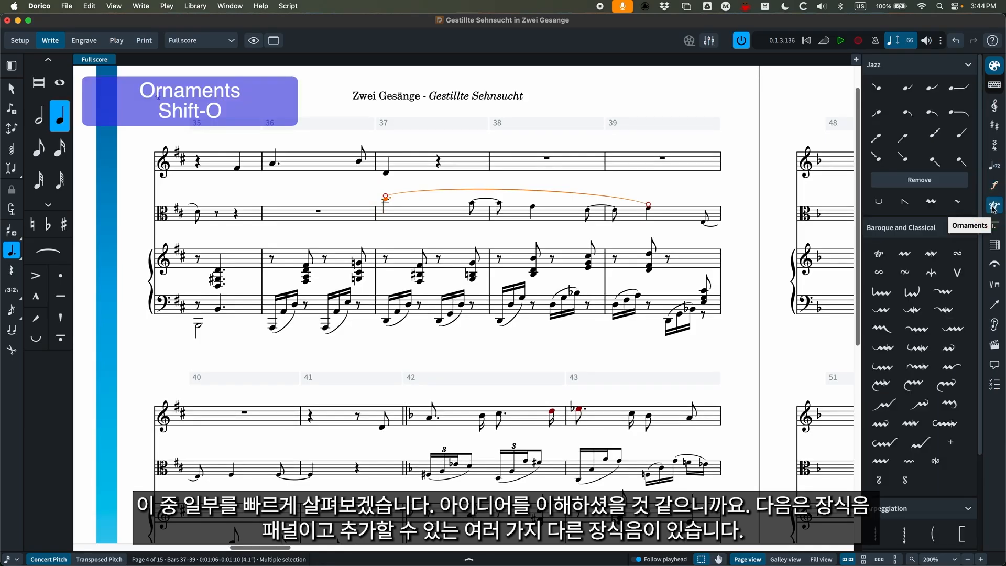
scroll(923, 292, "down", 3)
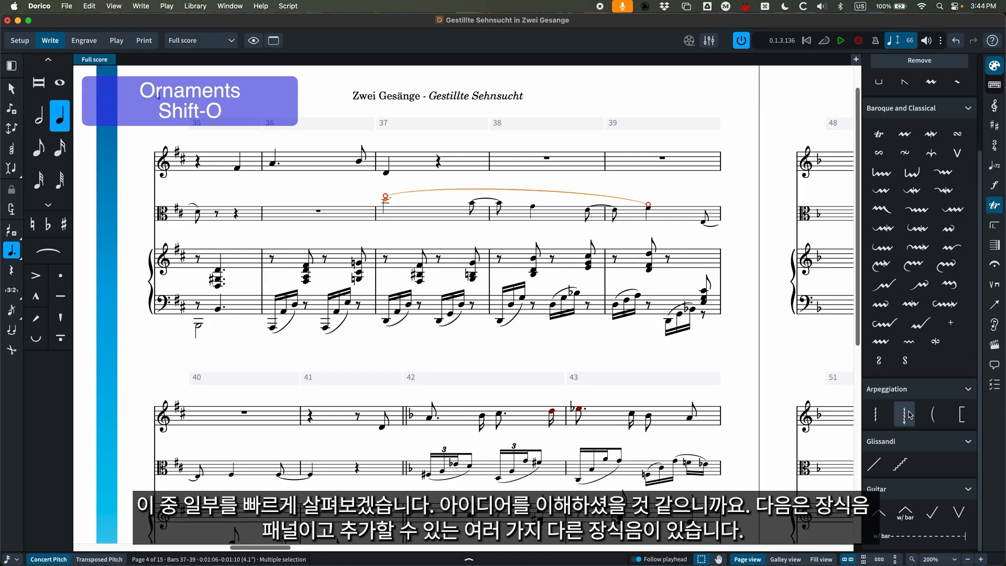
scroll(923, 262, "up", 3)
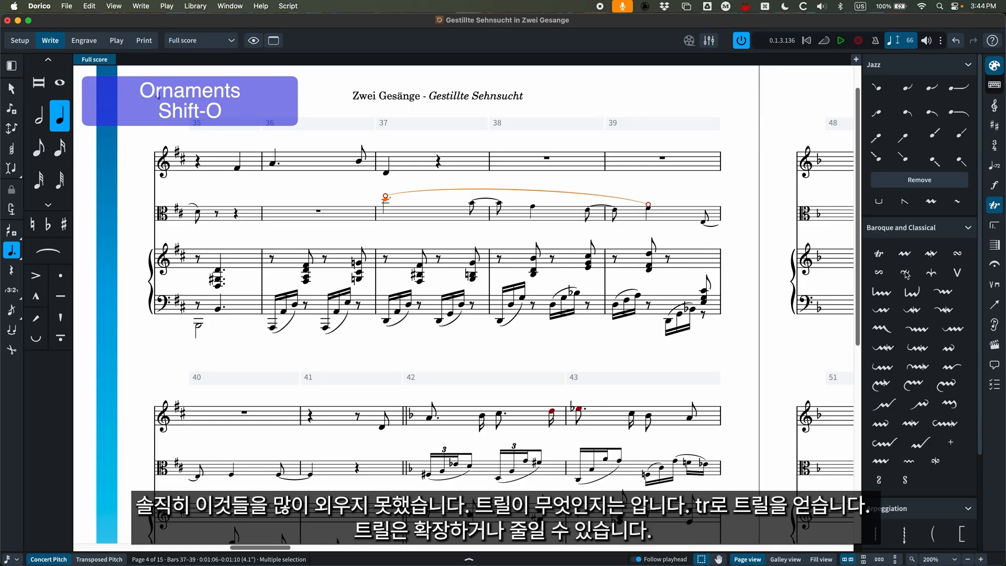
key("shift+o")
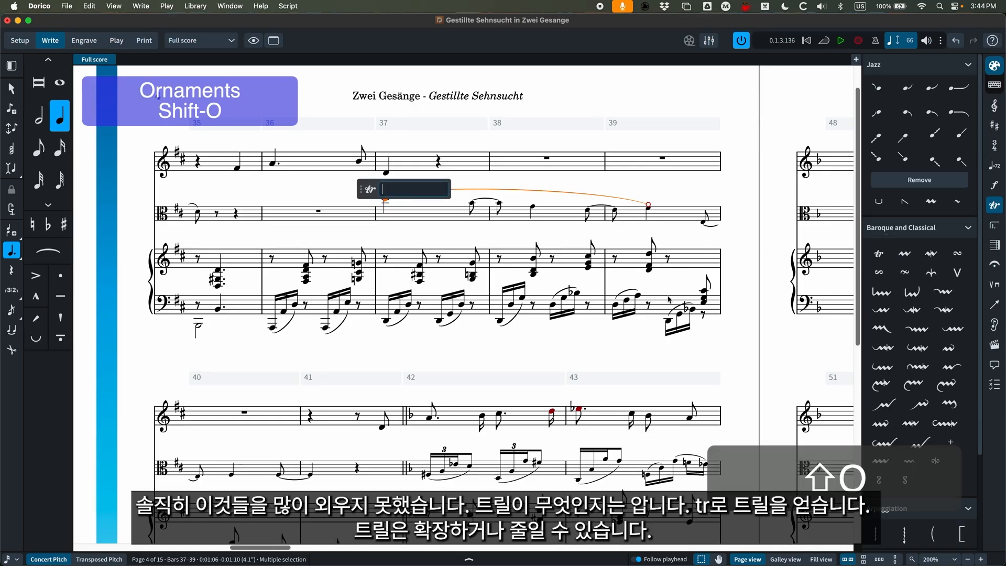
type("tr")
key("Return")
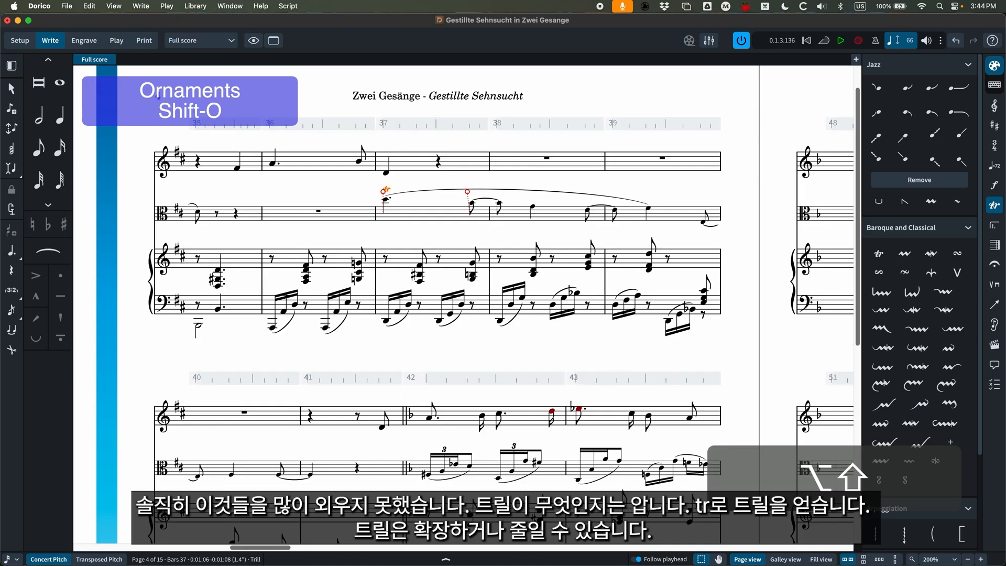
Lengthen the Viola's trill from bar 37 into bar 38, shorten it again, and delete it.
key("alt+shift+Right")
key("alt+shift+Right")
key("alt+shift+Right")
key("alt+shift+Right")
key("alt+shift+Right")
key("alt+shift+Left")
key("alt+shift+Left")
key("alt+shift+Left")
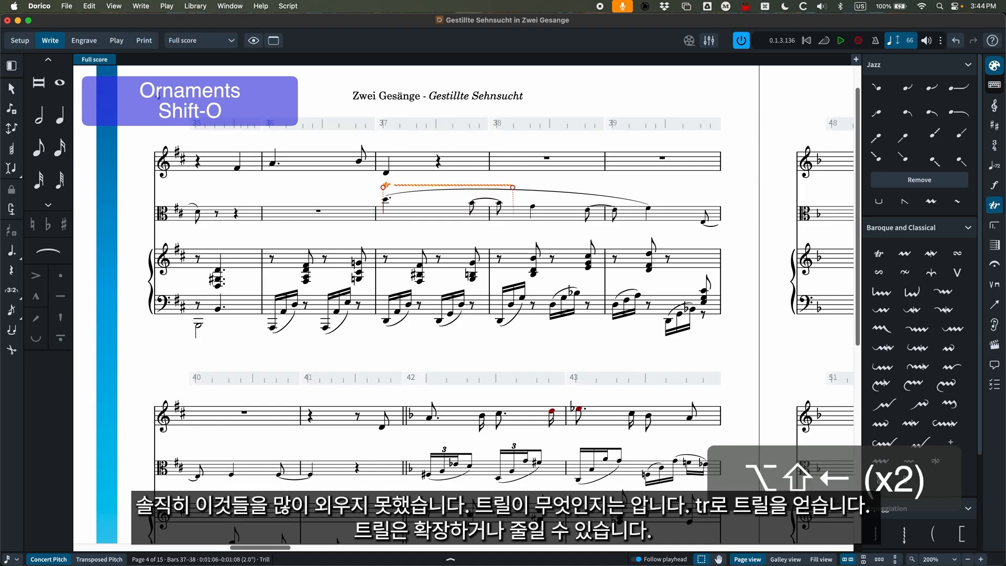
key("BackSpace")
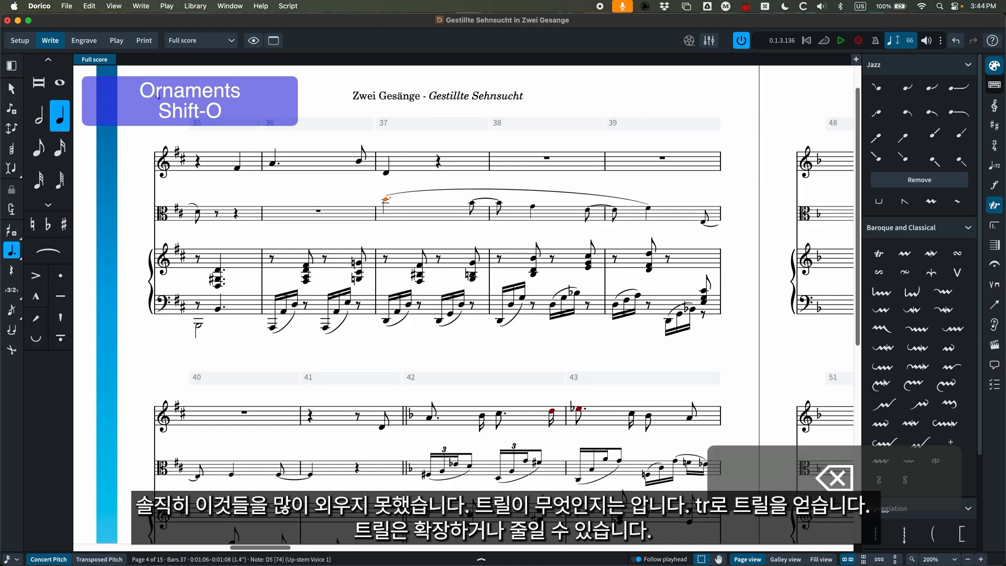
Try an arpeggio sign (arp) on the Piano's first right-hand chord in bar 37 and undo it.
left_click(417, 268)
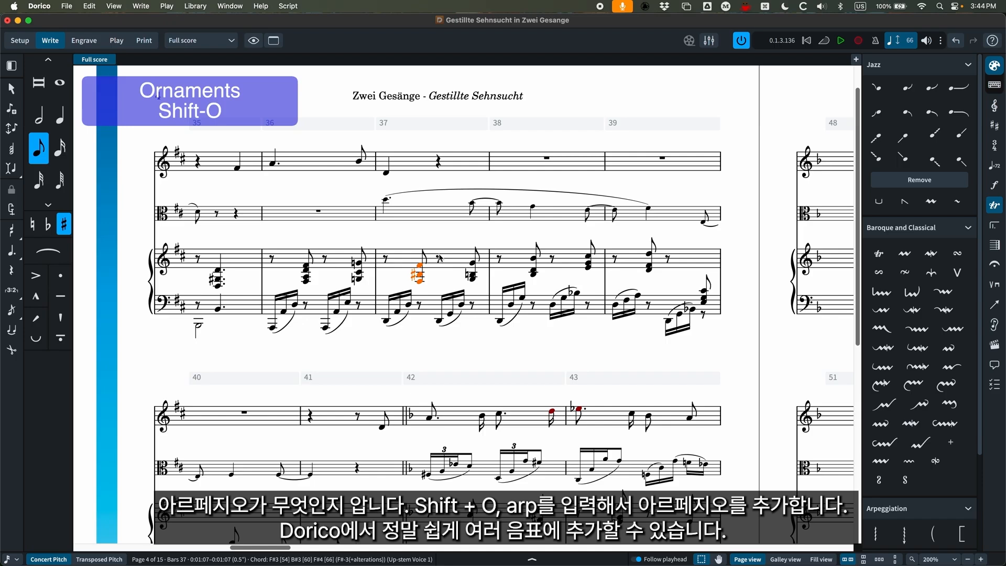
key("shift+o")
type("arp")
key("Return")
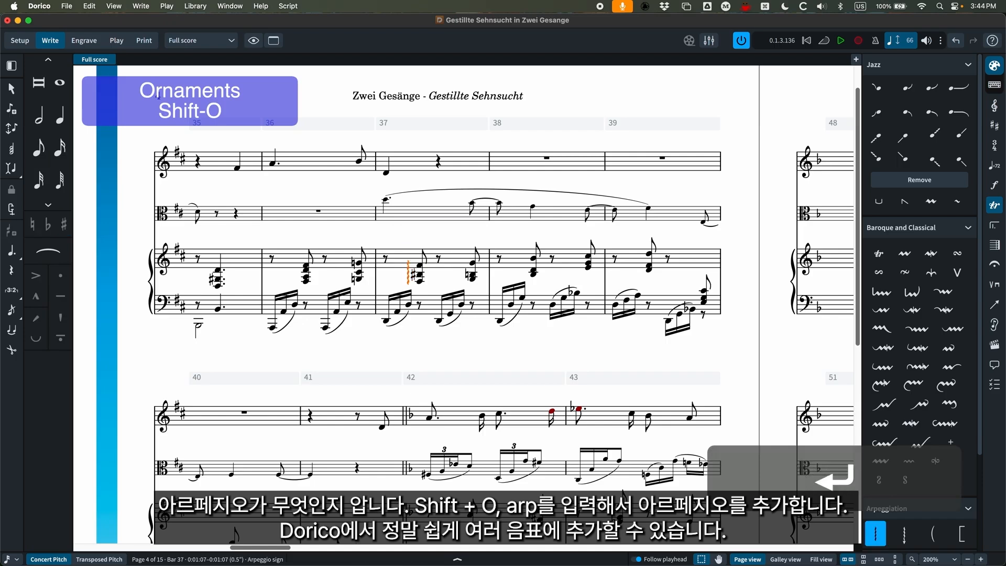
key("super+z")
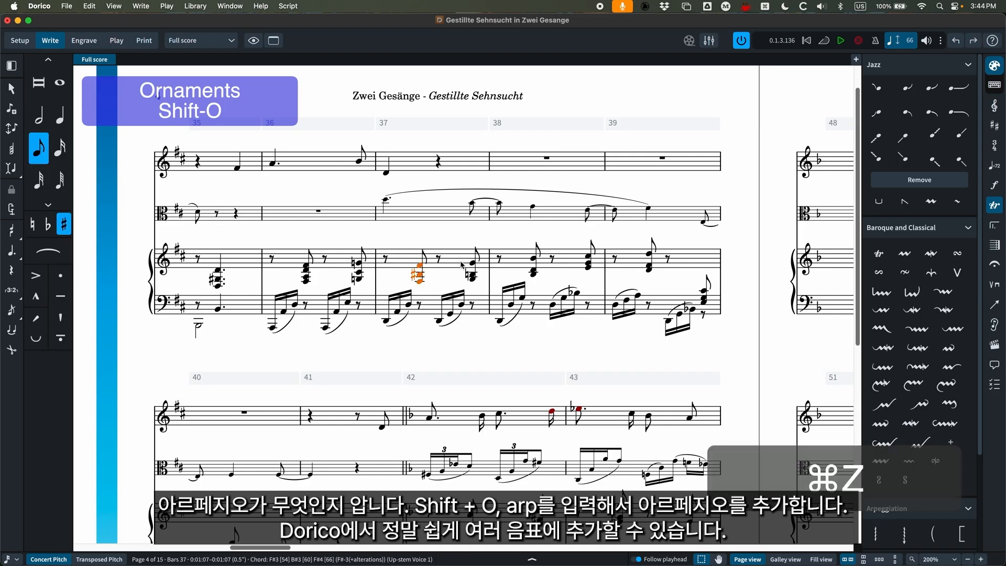
Add arpeggio signs (arp) to all of the Piano's right-hand chords in bars 37 to 39 at once.
left_click(455, 268)
left_click(699, 262, "shift")
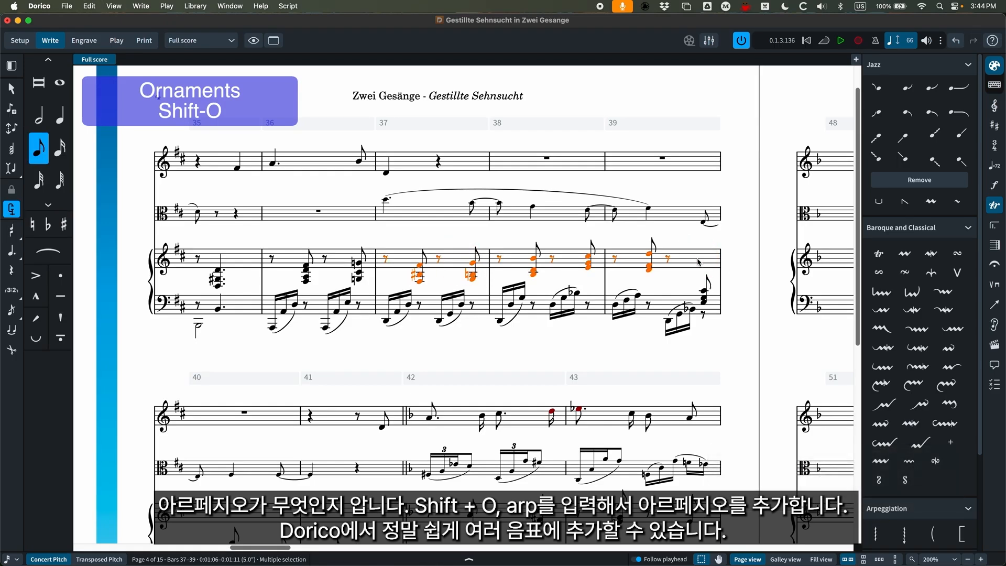
key("shift+o")
type("arp")
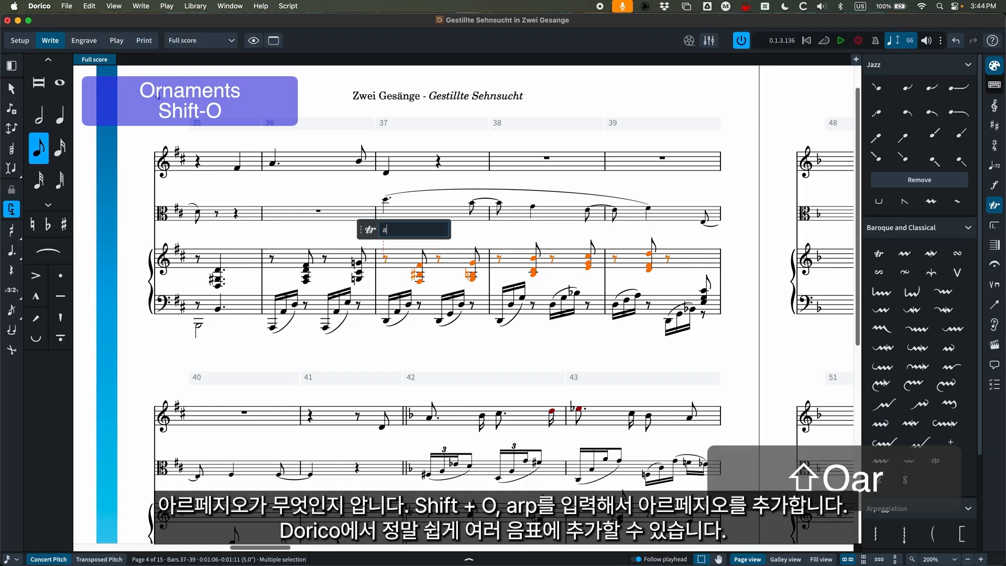
key("Return")
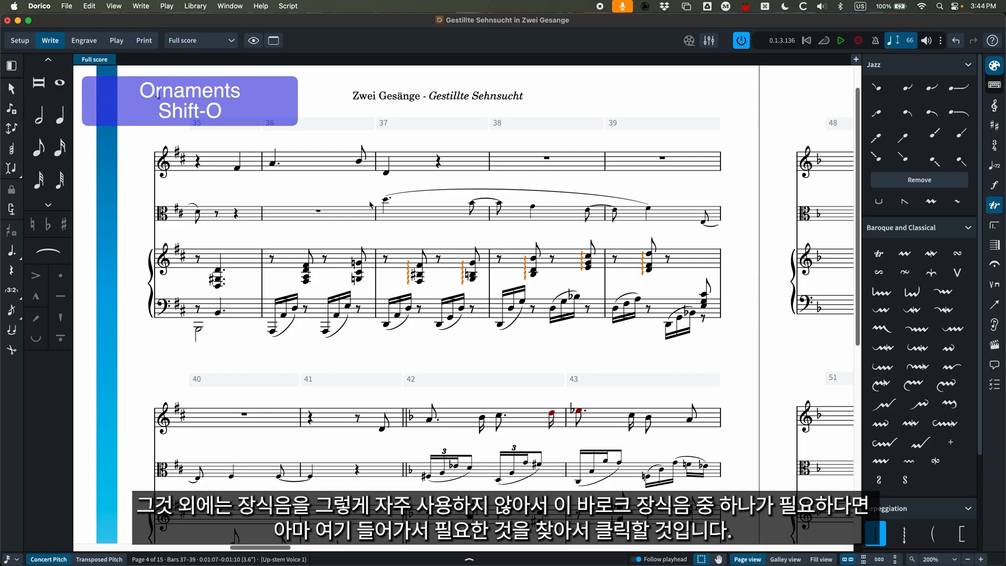
Try the Supported appoggiatura trill ornament on the Viola's first note in bar 37 and delete it.
left_click(385, 199)
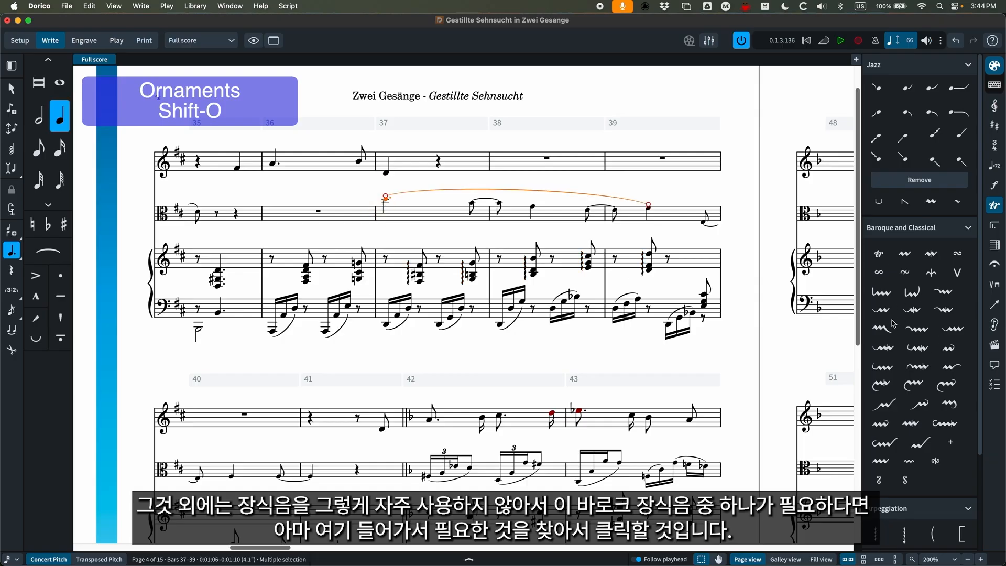
left_click(881, 292)
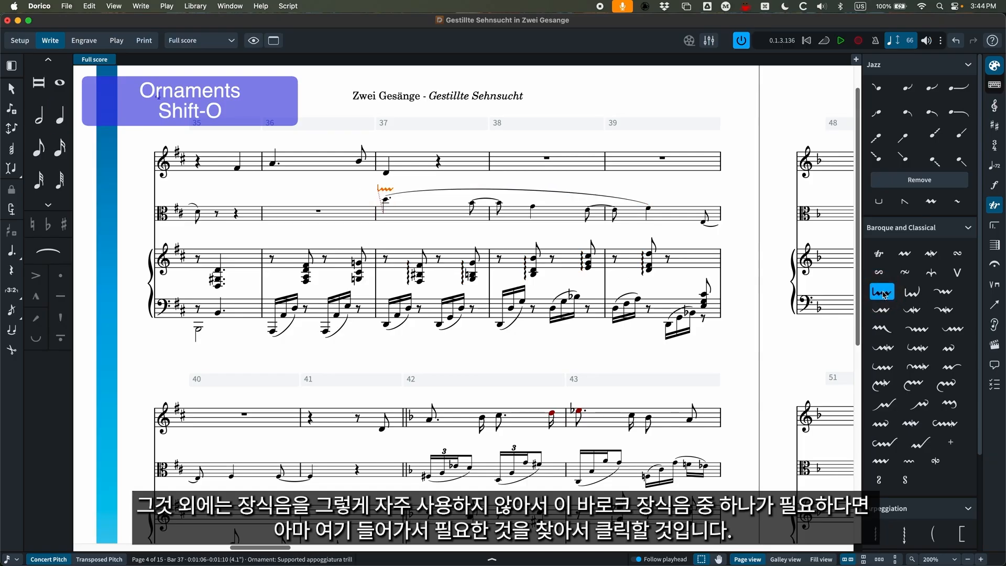
key("BackSpace")
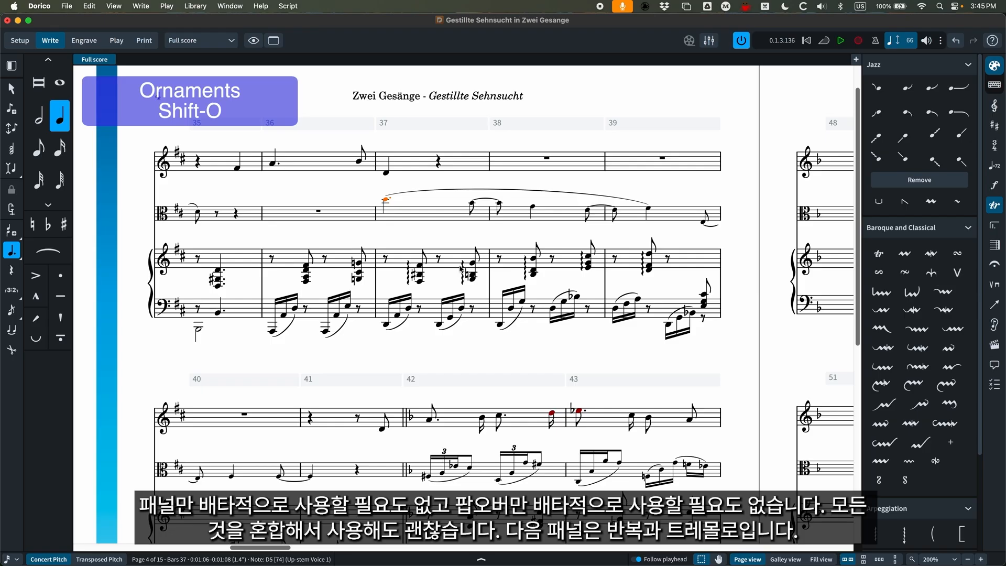
Examine the available repeat structures, including repeat endings, jumps, sections and tremolos.
left_click(994, 226)
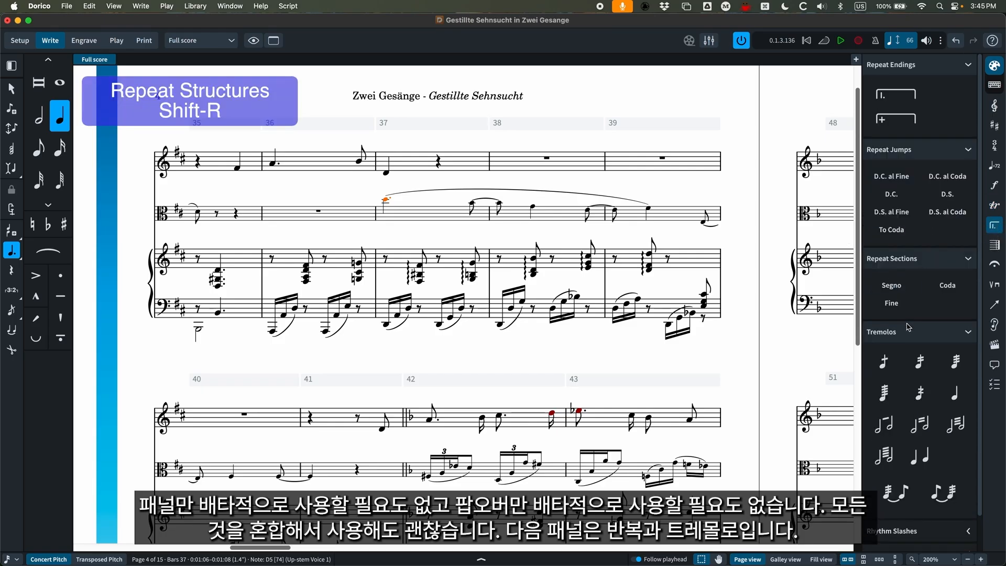
scroll(913, 330, "down", 1)
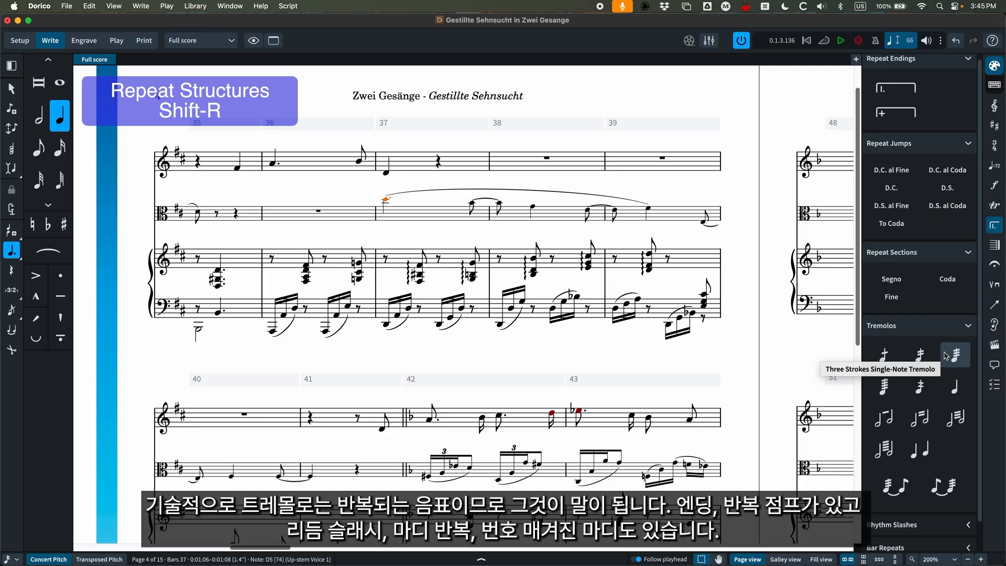
scroll(941, 210, "up", 1)
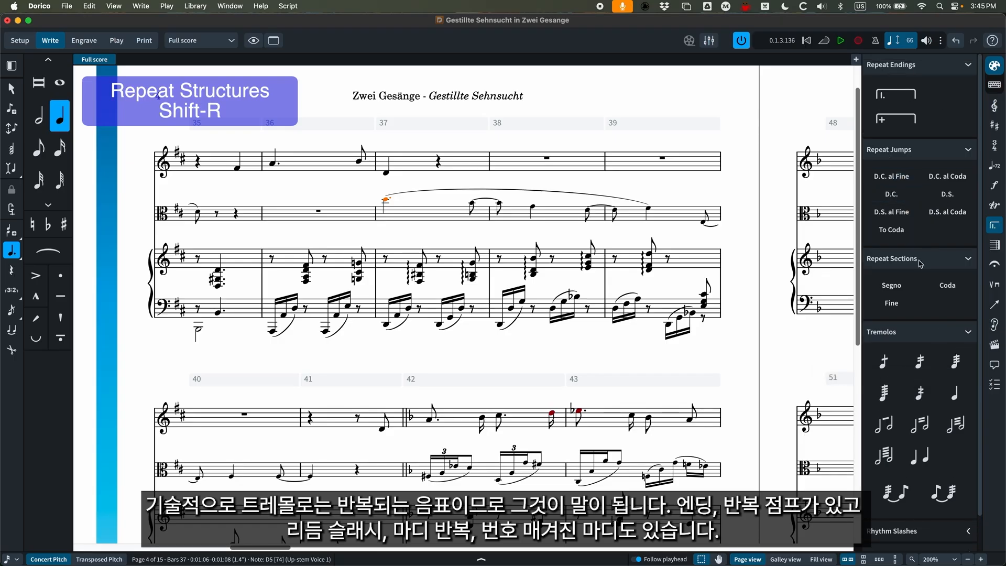
scroll(917, 252, "down", 3)
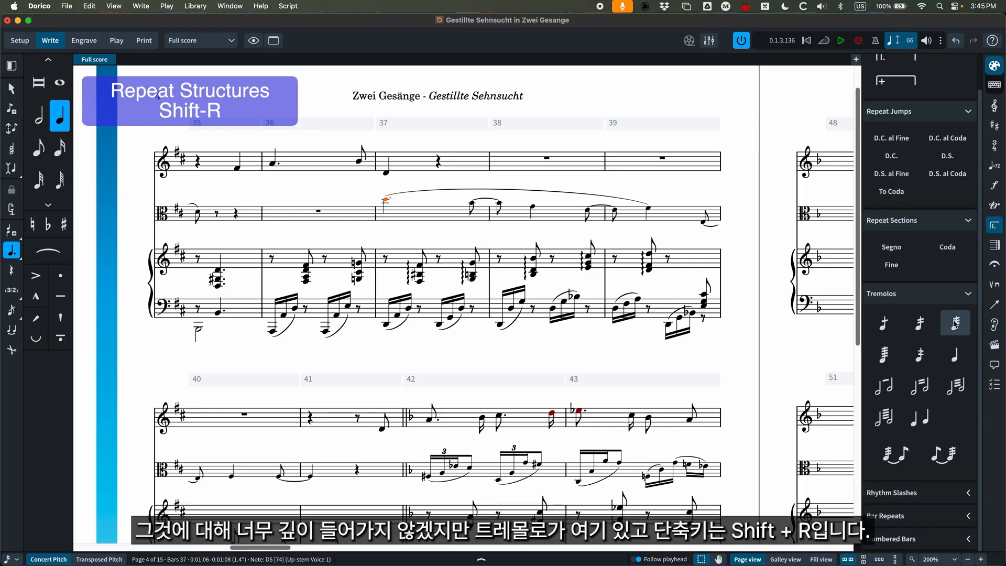
scroll(924, 305, "up", 2)
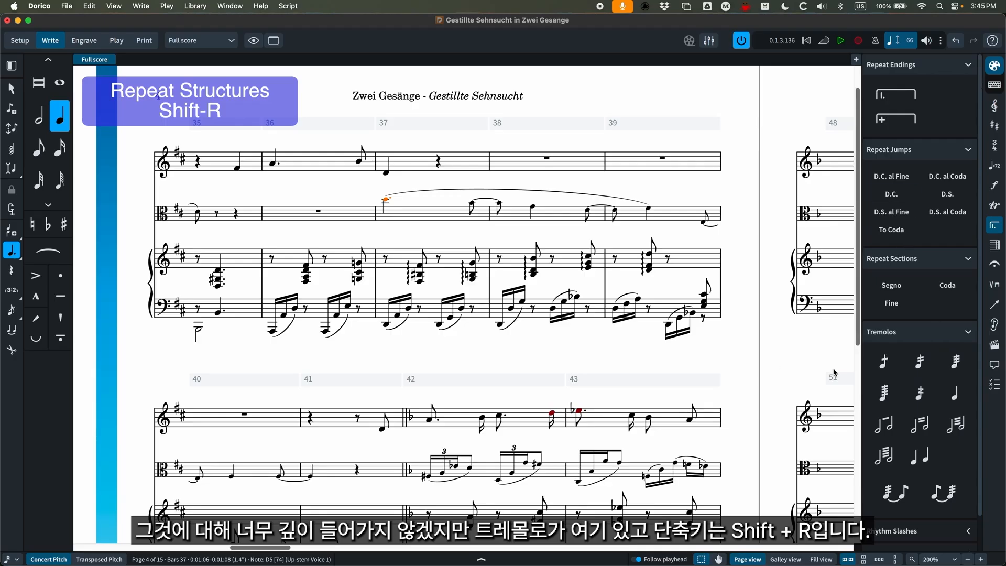
scroll(835, 373, "down", 1)
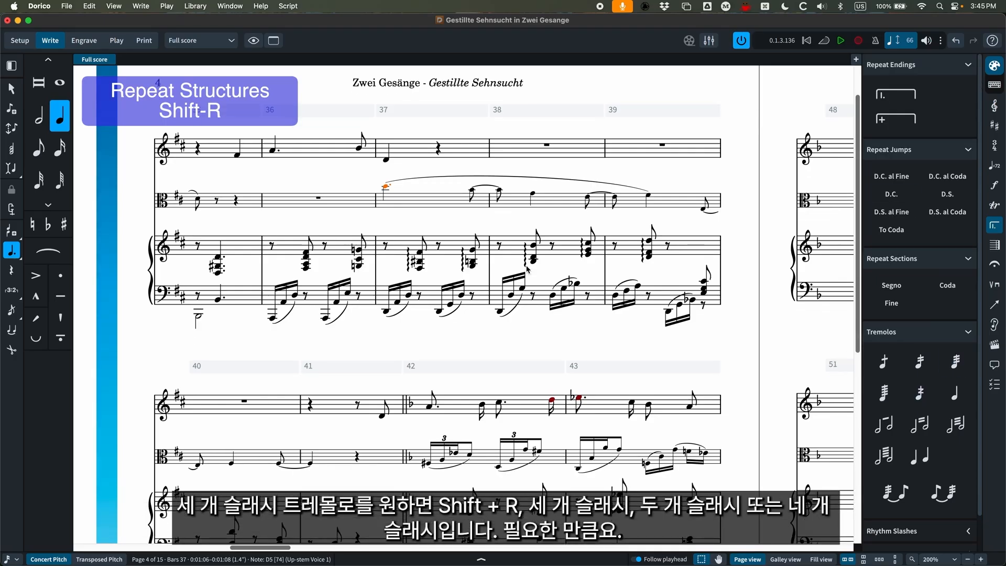
Try a three-slash single-note tremolo (///) on the Viola's first note in bar 37 and remove it.
key("shift+r")
type("///")
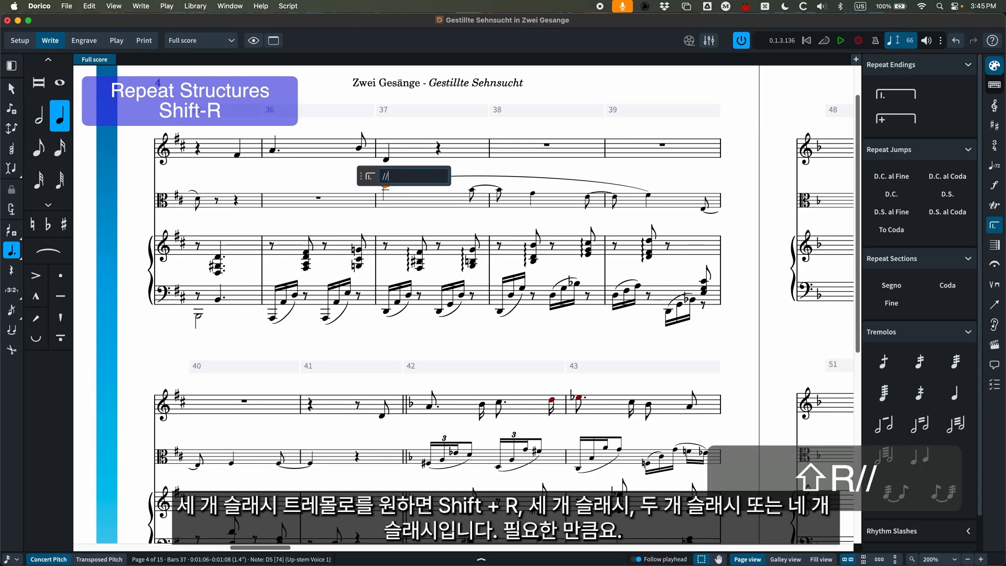
key("Return")
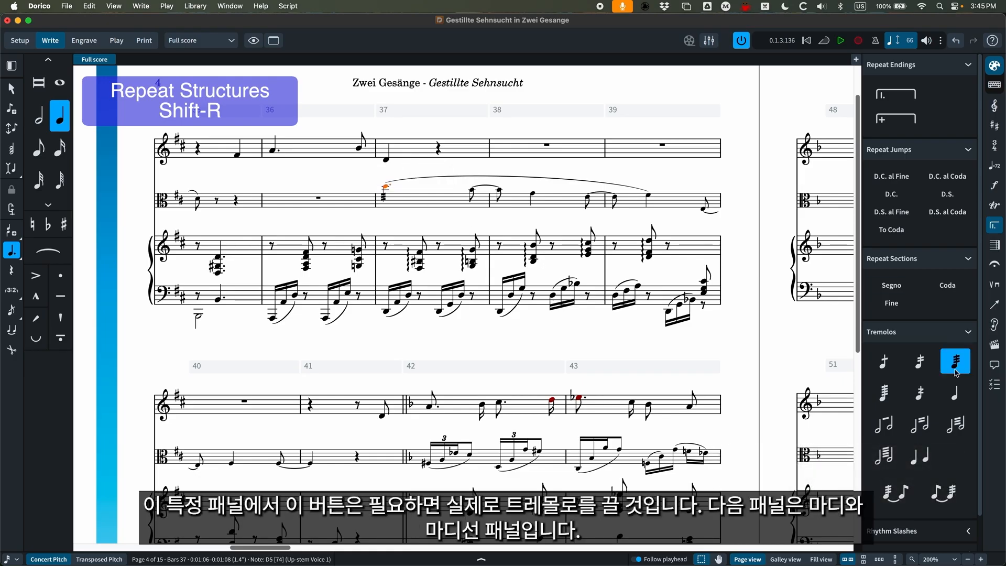
left_click(957, 400)
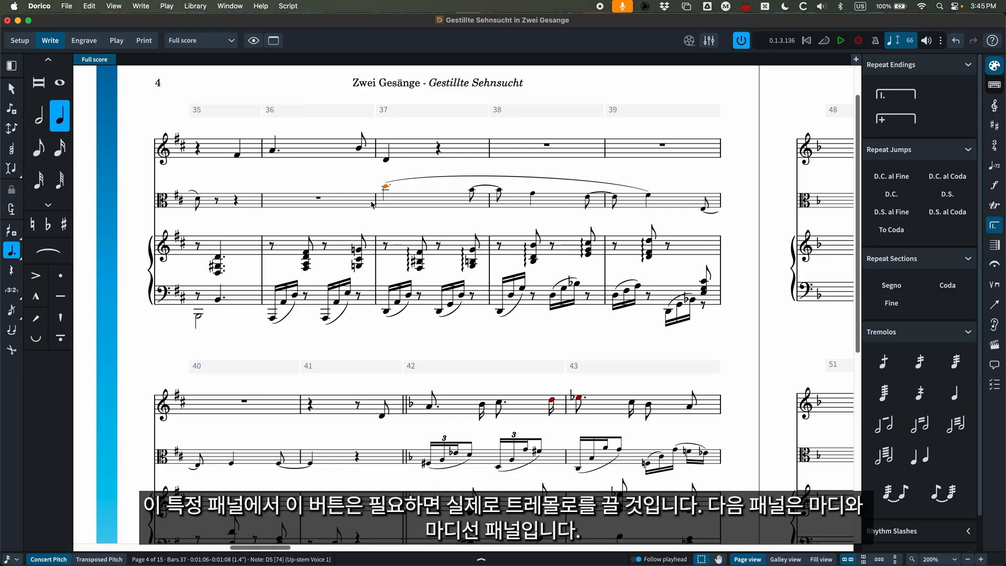
Show the bar and barline options and insert 15 bars (+15) at bar 12 of the third flow, Hilfsversuch.
left_click(992, 246)
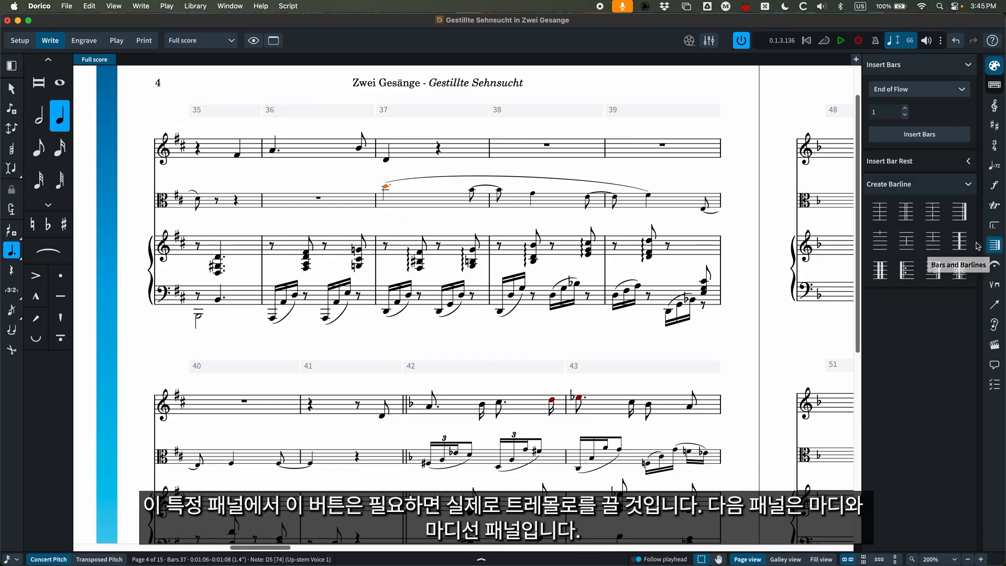
scroll(525, 318, "right", 5)
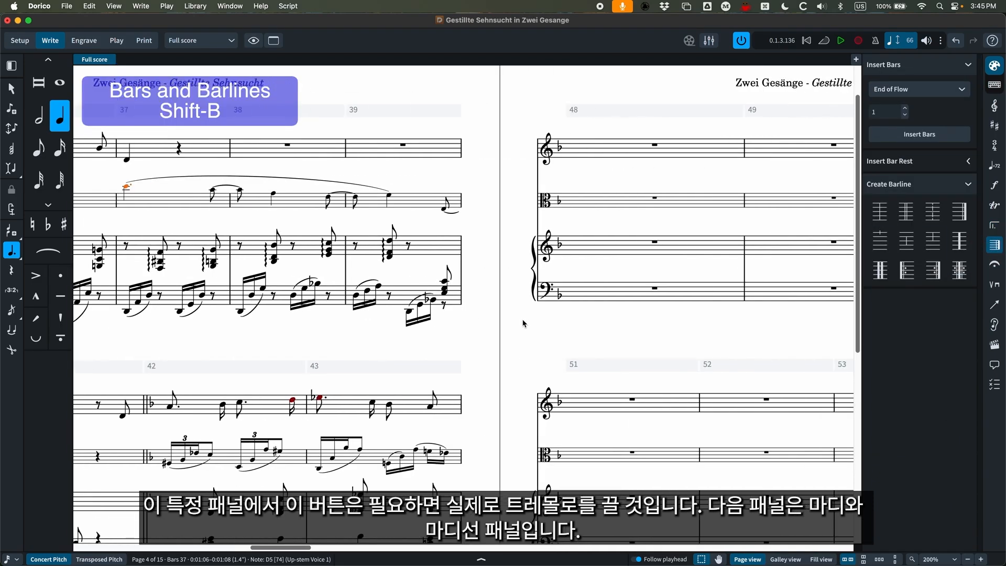
key("super+minus")
scroll(525, 321, "right", 3)
left_click_drag(338, 549, 834, 545)
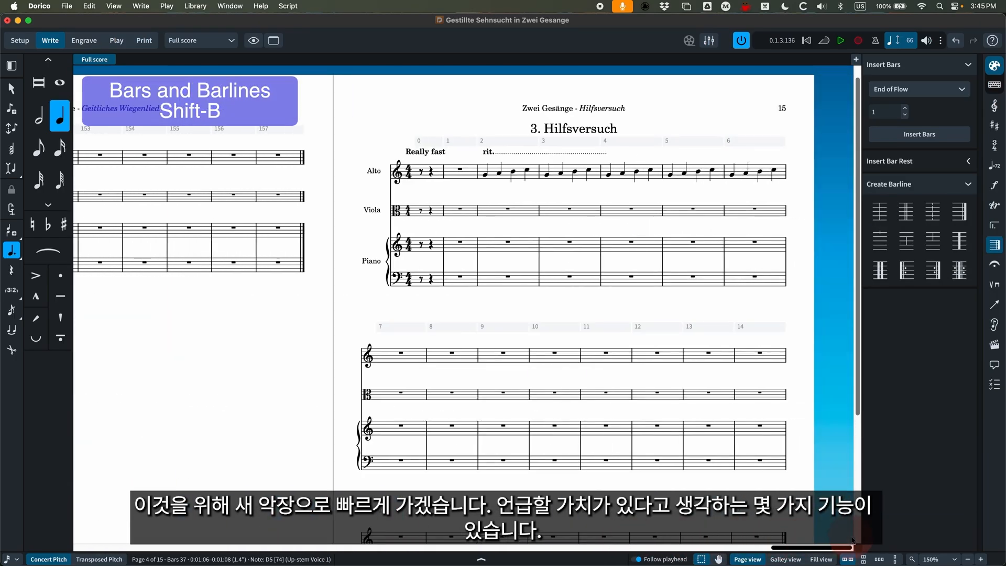
key("super+minus")
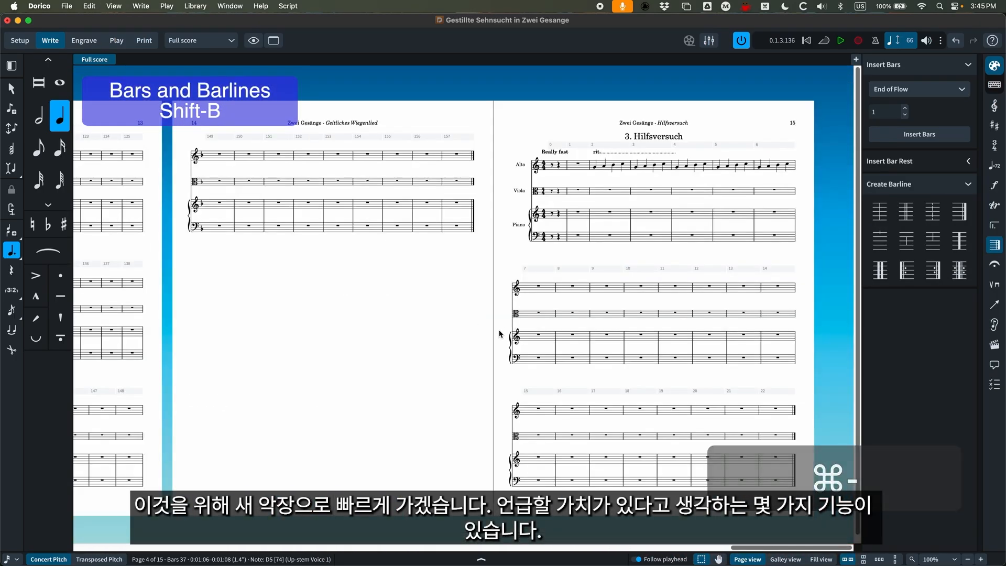
left_click(709, 358)
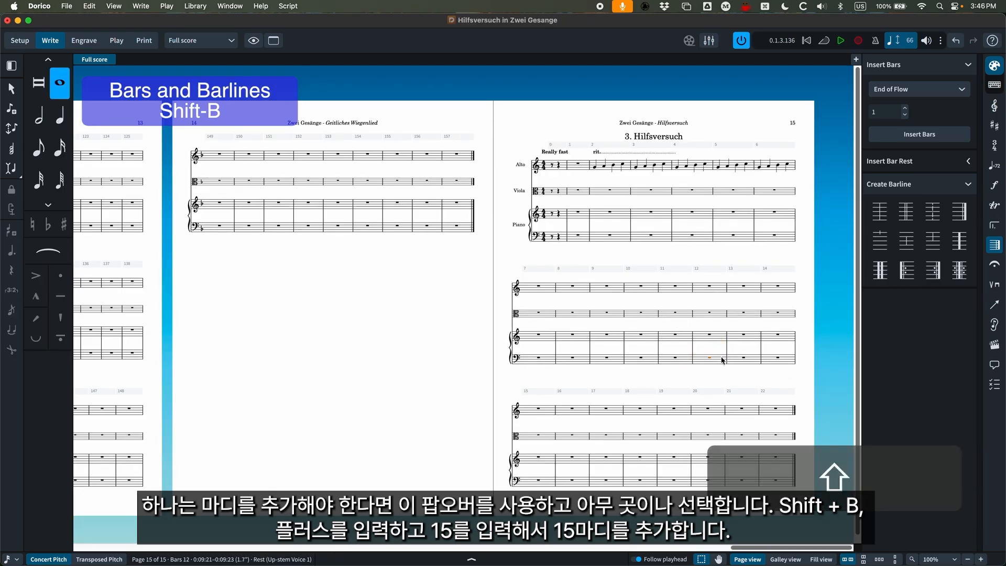
key("shift+b")
type("+")
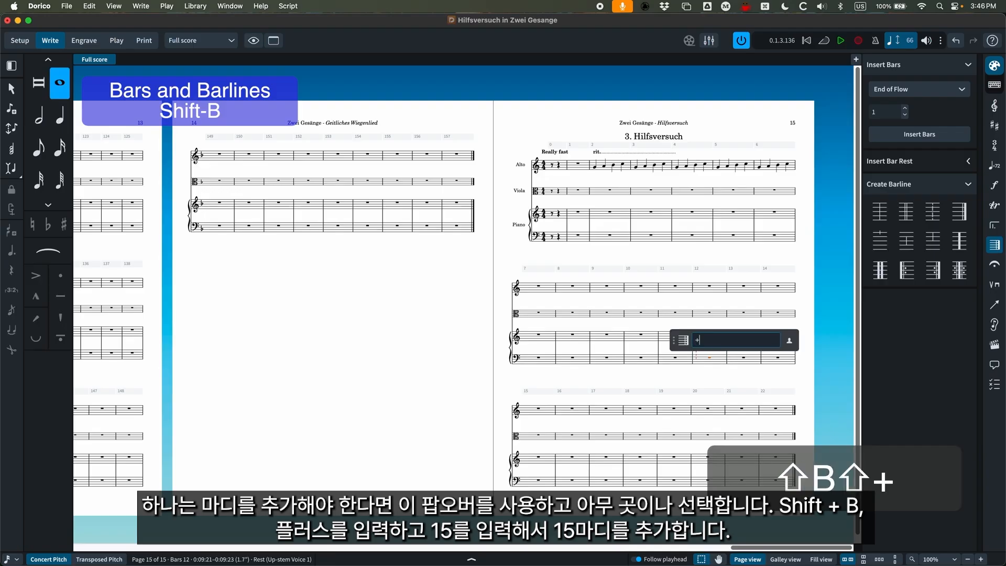
type("15")
key("Return")
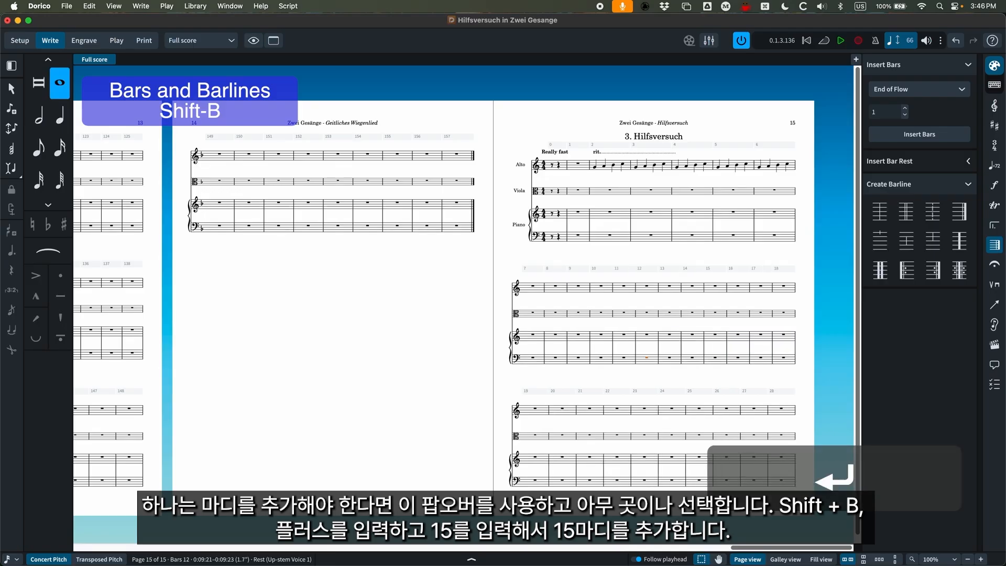
Delete bars from bar 27 of Hilfsversuch onward with the bar entry -15.
scroll(657, 379, "right", 5)
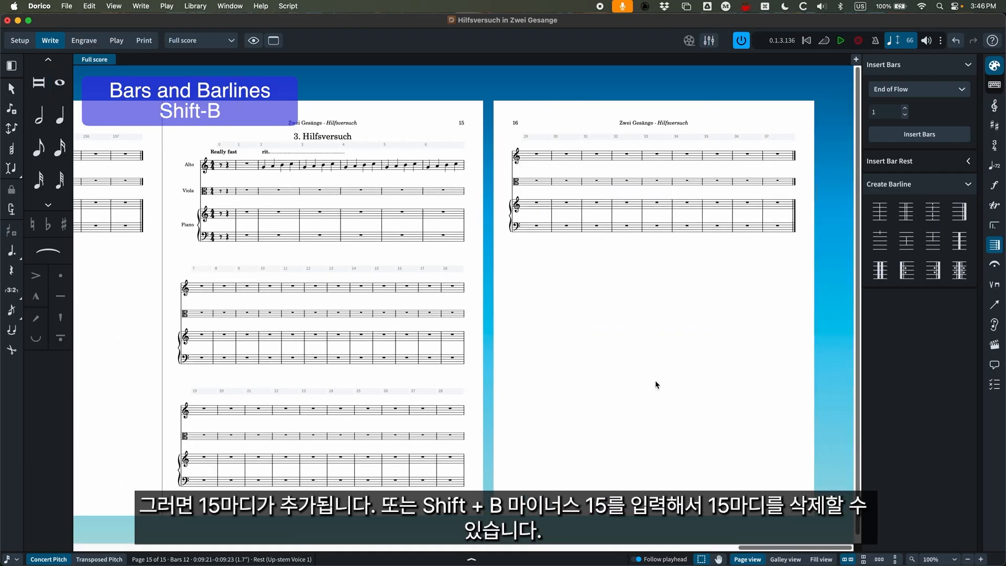
left_click(501, 411)
key("shift+b")
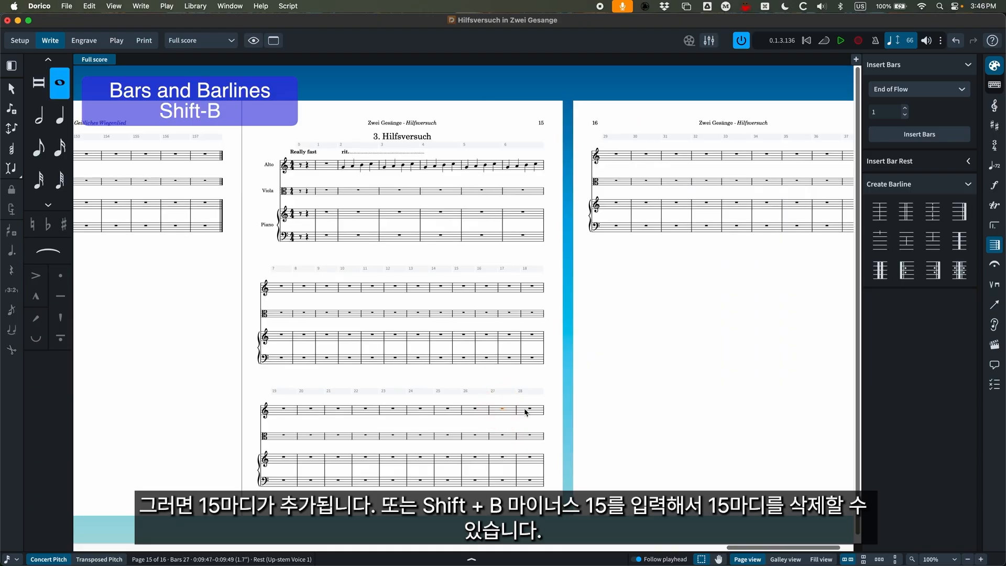
type("-15")
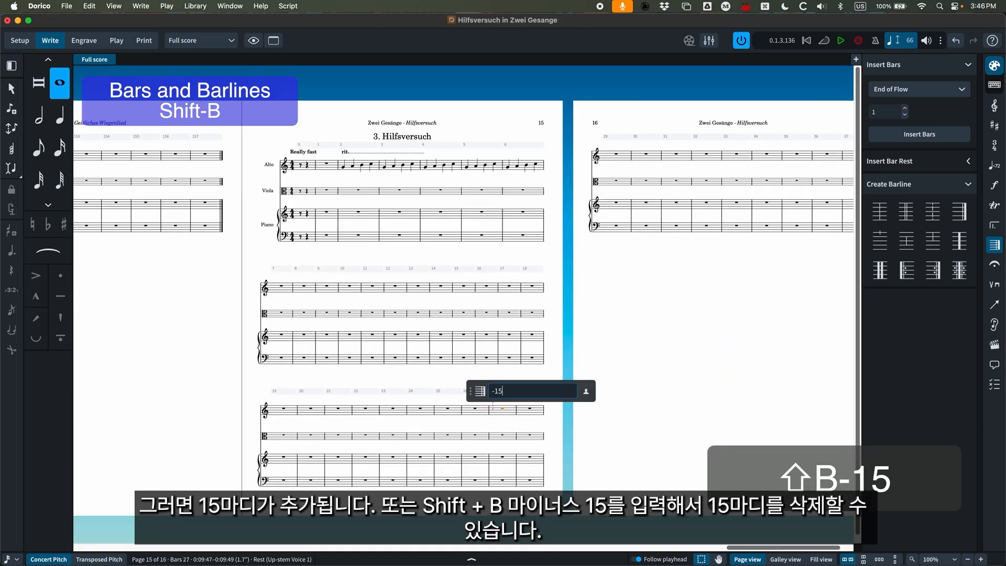
key("Return")
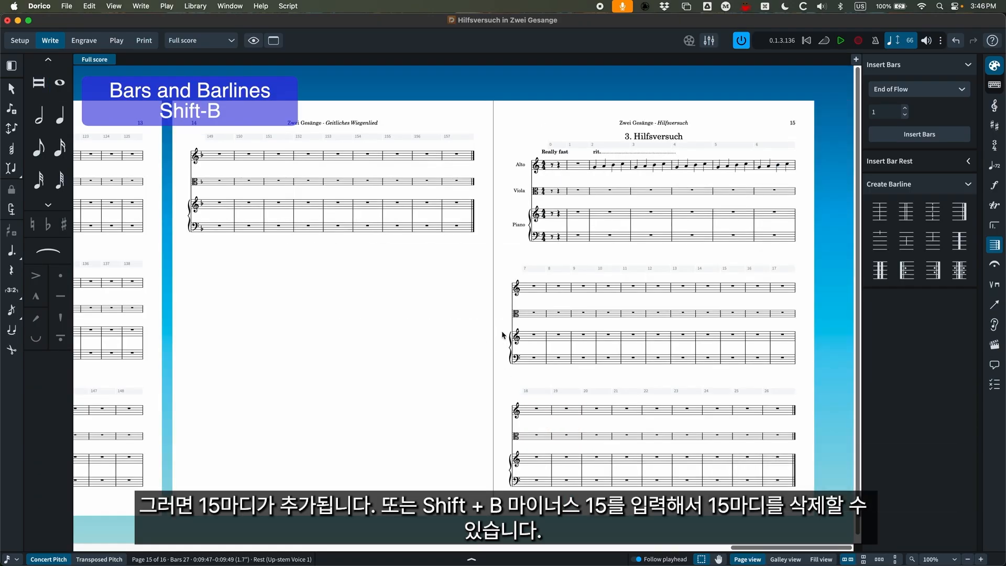
Try the ready-made double barline type on the barline between bars 6 and 7 of Hilfsversuch and undo it.
key("super+minus")
key("super+equal")
key("super+equal")
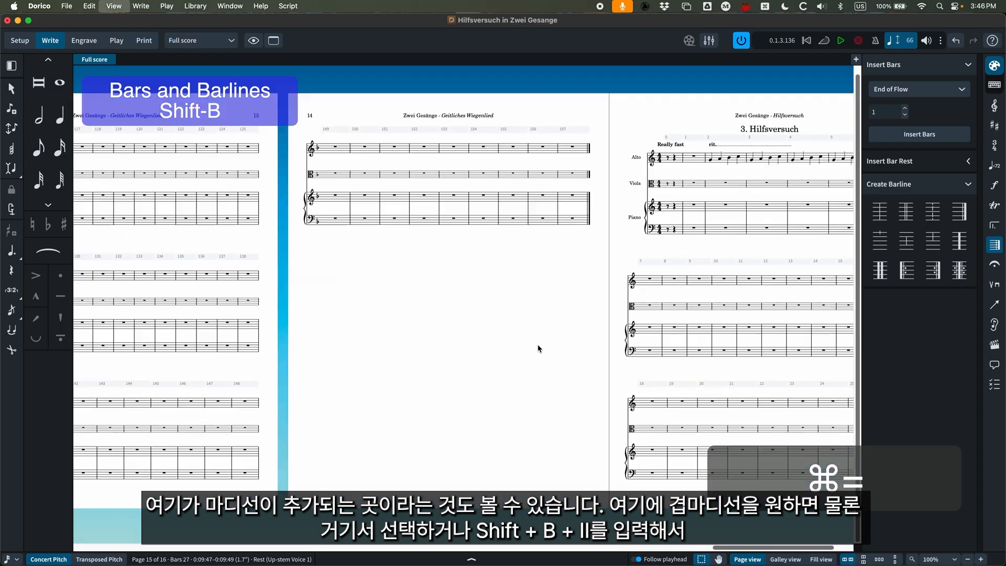
scroll(747, 326, "up", 3)
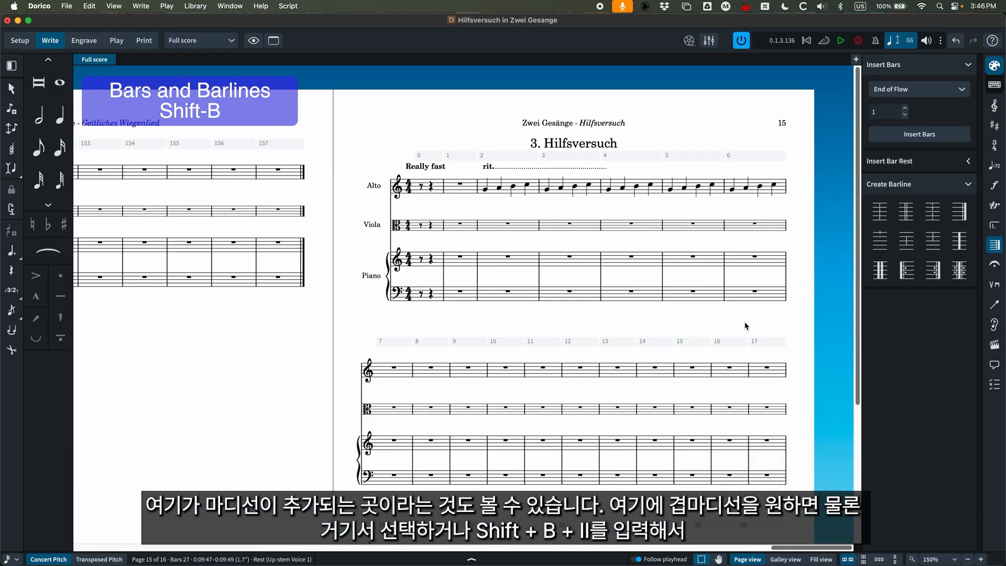
left_click(787, 280)
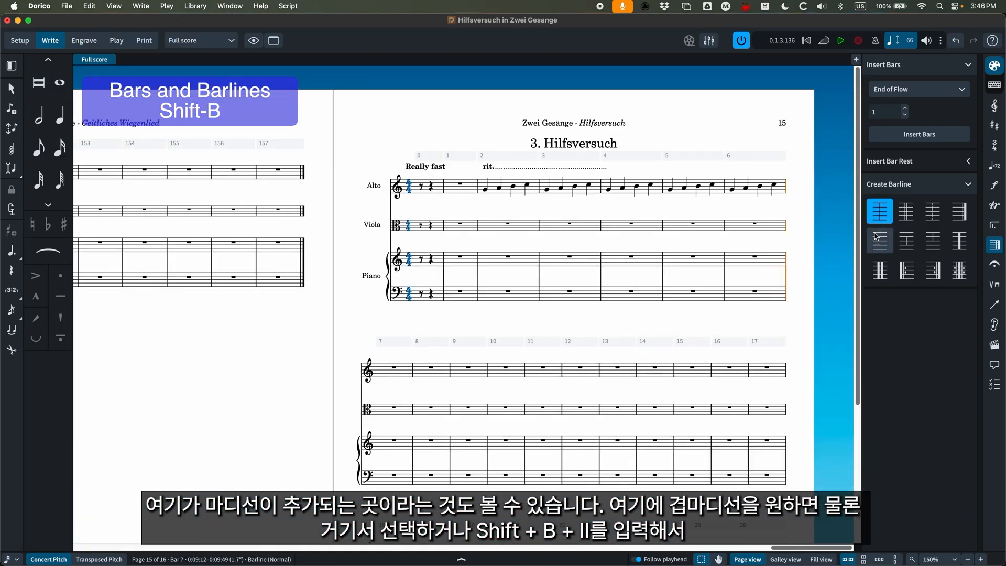
left_click(912, 215)
key("super+z")
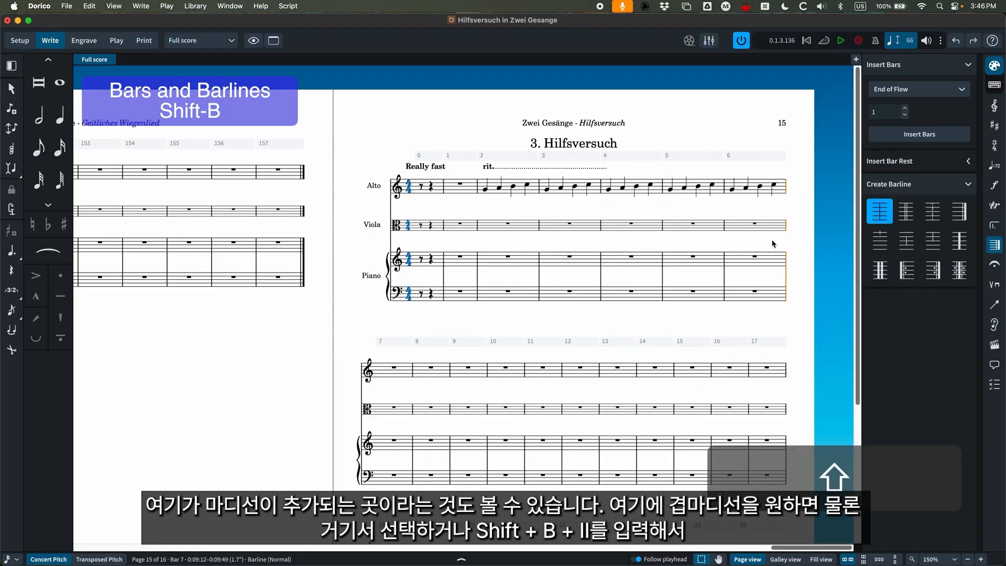
Try a double barline with the text entry || between bars 6 and 7 and undo it.
key("shift+b")
type("||")
key("Return")
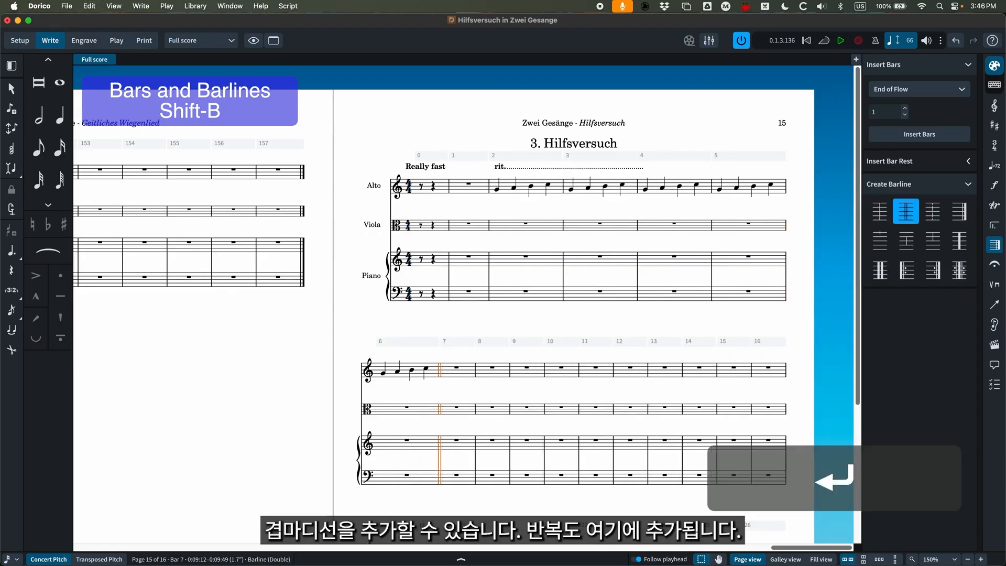
key("super+z")
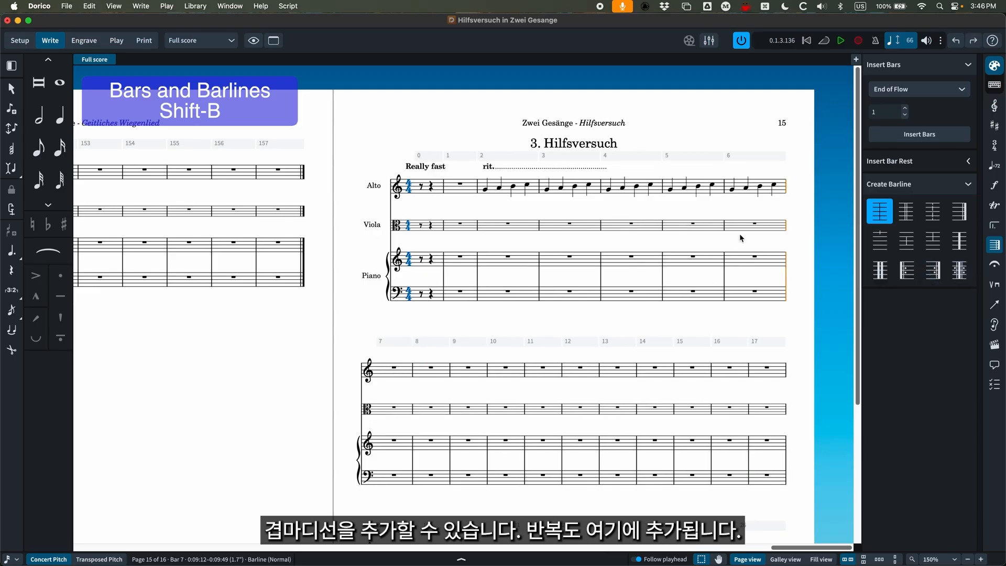
Try repeat barlines around bar 6, with an end repeat (:|) at its end and a start repeat (|:) at its beginning.
key("shift+b")
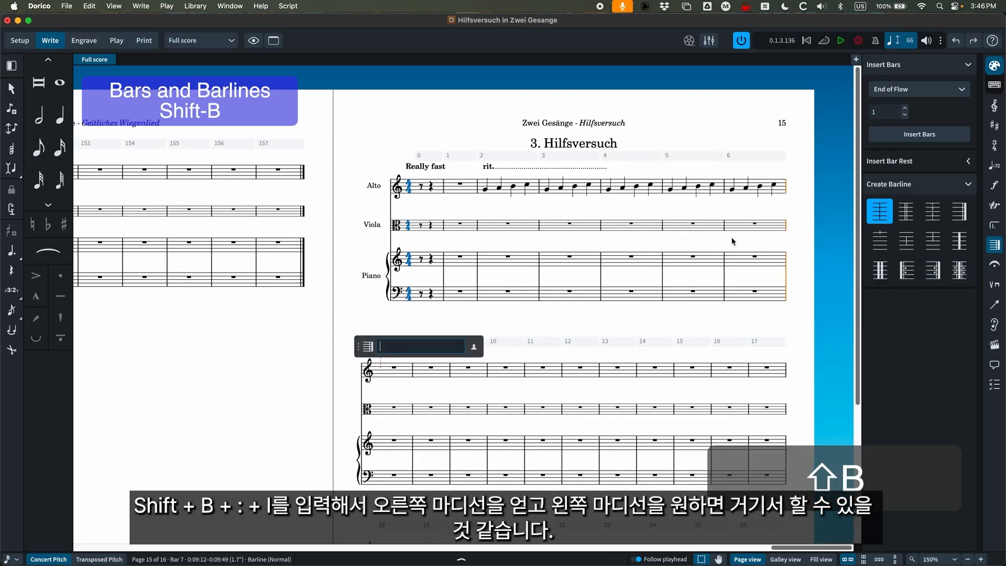
type(":|")
key("Return")
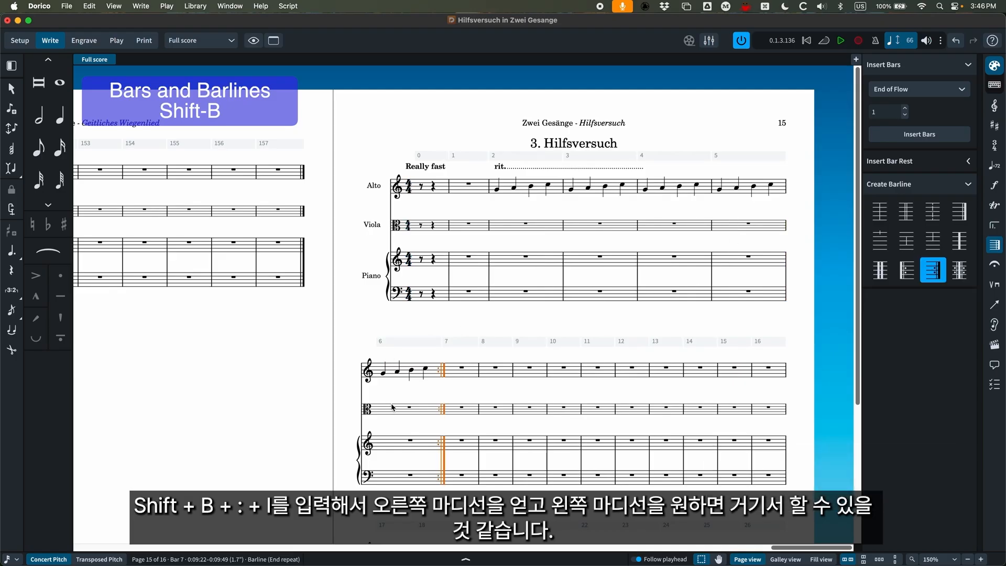
left_click(383, 375)
key("shift+b")
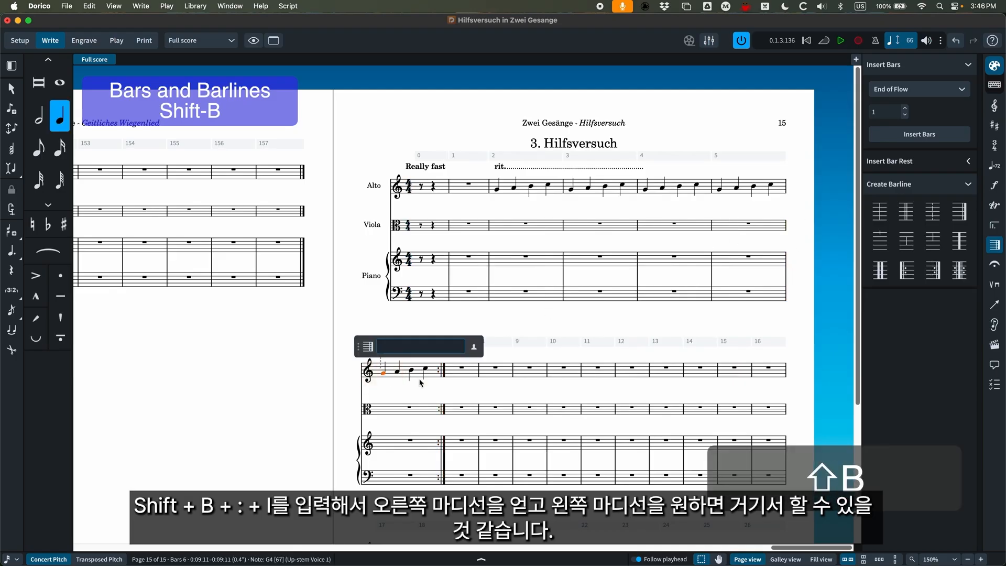
type("|:")
key("Return")
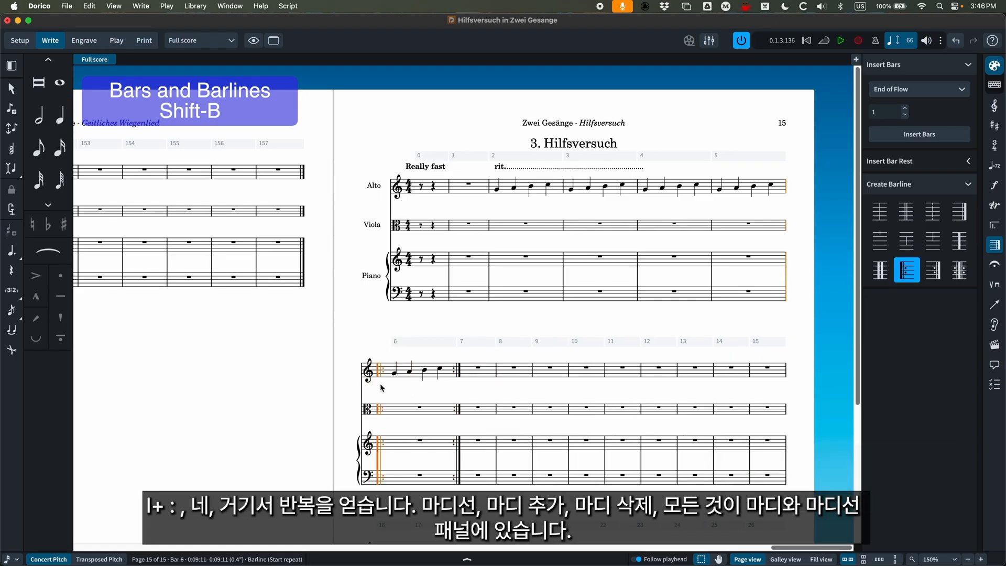
Delete the start repeat and end repeat barlines around bar 6.
key("BackSpace")
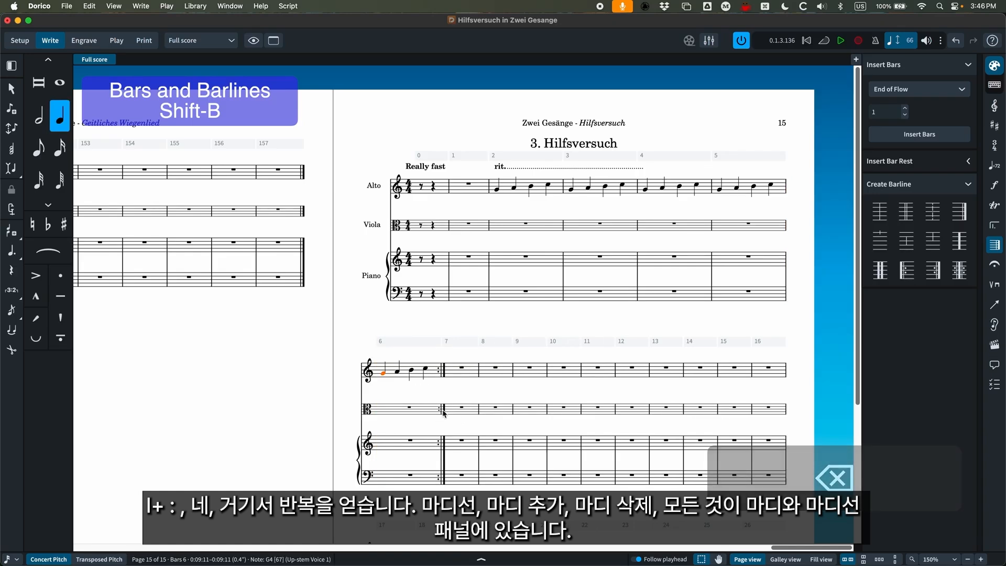
left_click(443, 411)
key("BackSpace")
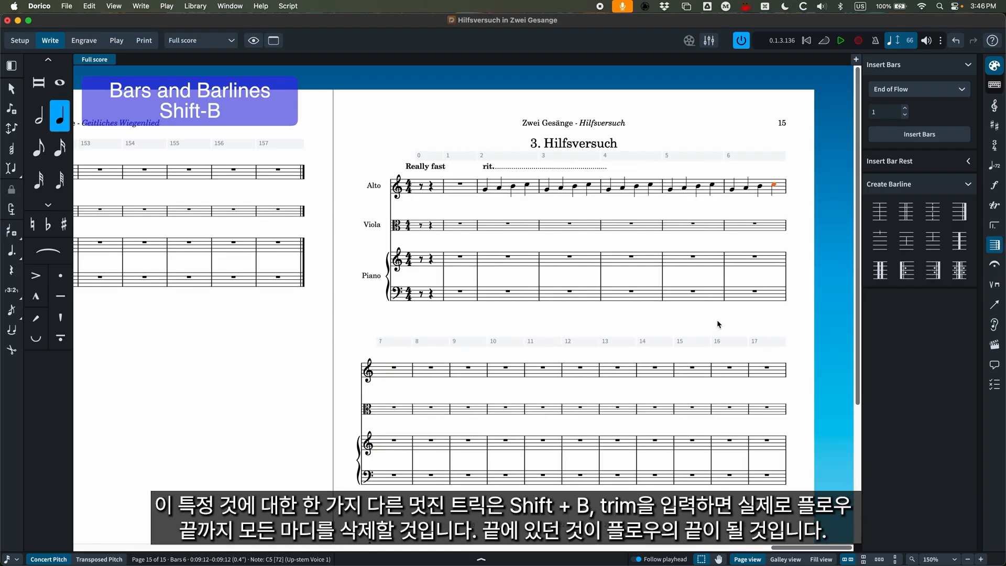
Try removing the empty bars at the end of Hilfsversuch with the trim entry from bar 7, and undo it.
left_click(393, 367)
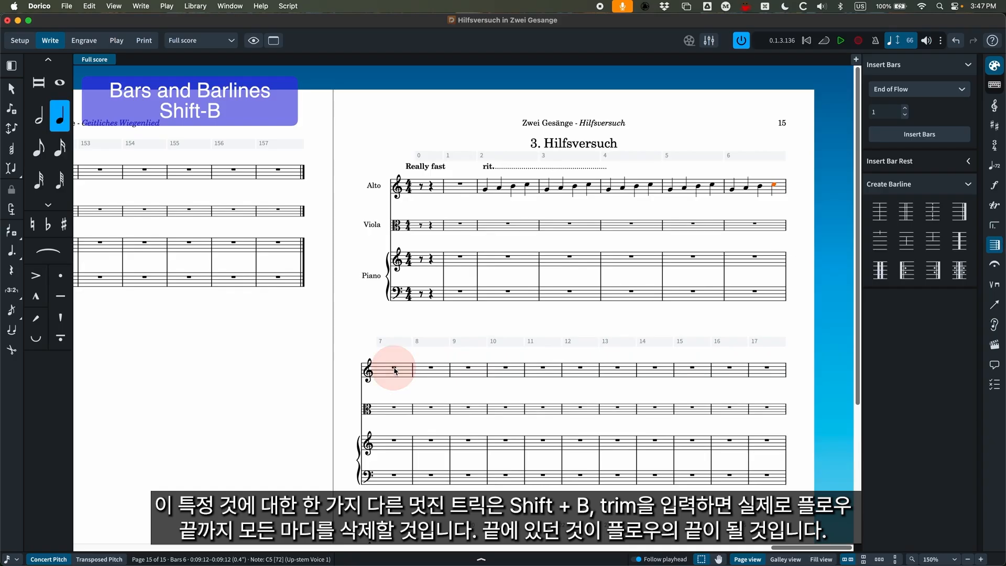
key("shift+b")
type("trim")
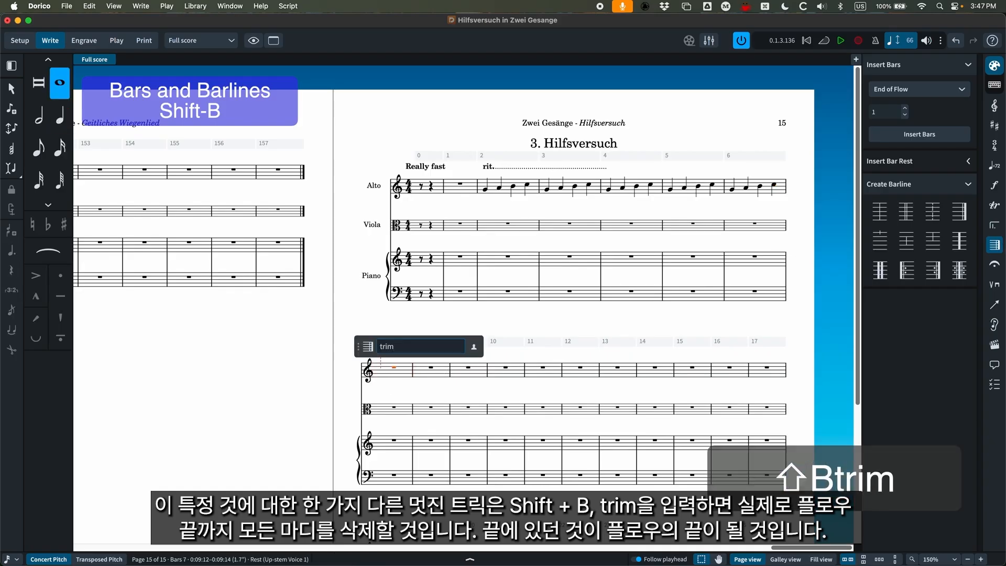
key("Return")
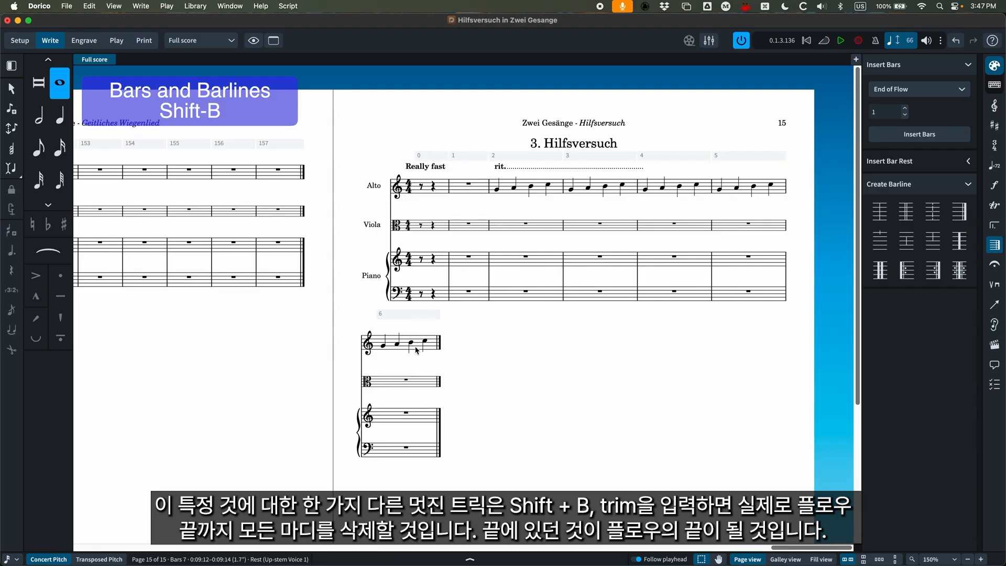
key("super+z")
scroll(498, 417, "down", 5)
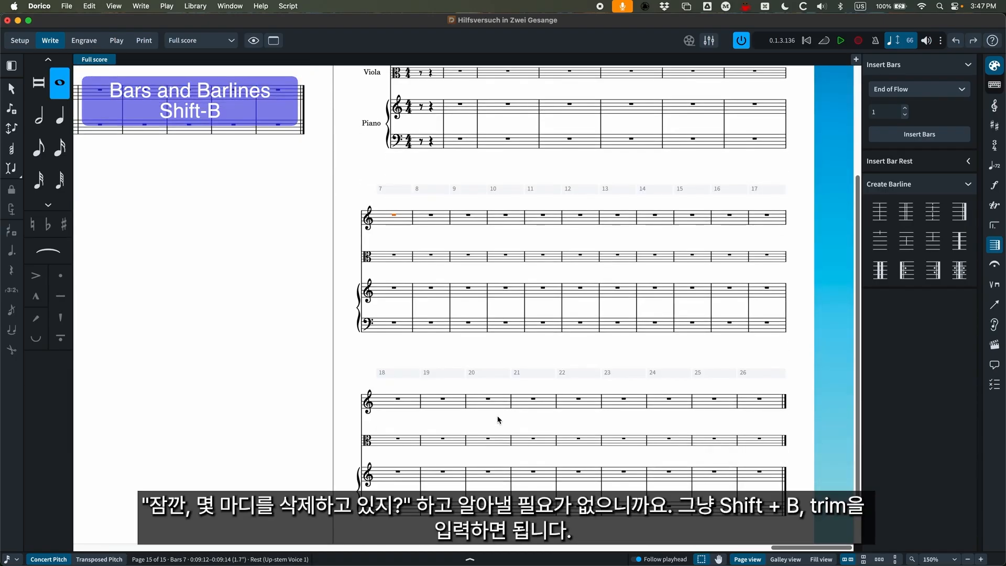
scroll(616, 403, "up", 5)
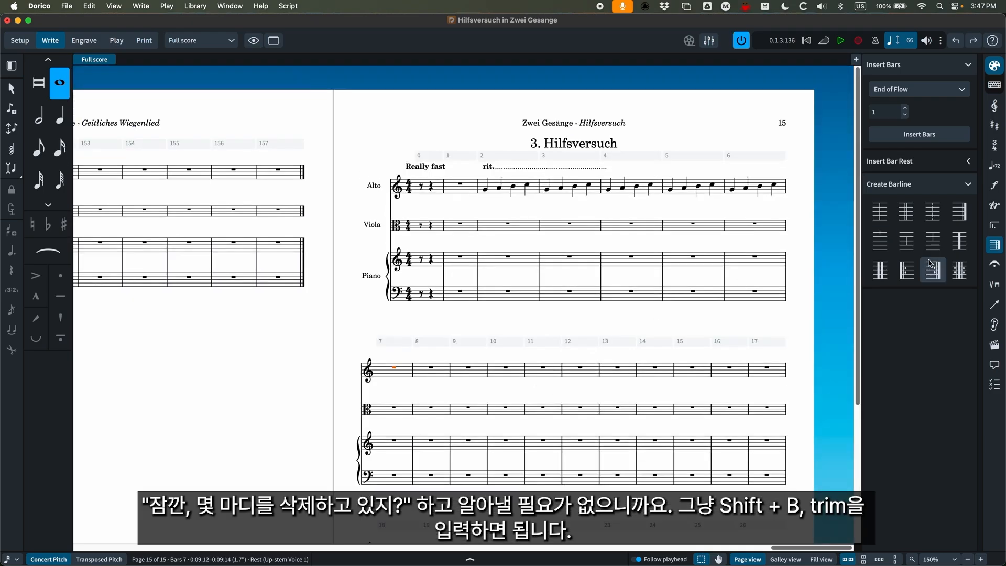
Show the holds and pauses and add a fermata (fer) at the Alto's last note in bar 5.
left_click(999, 267)
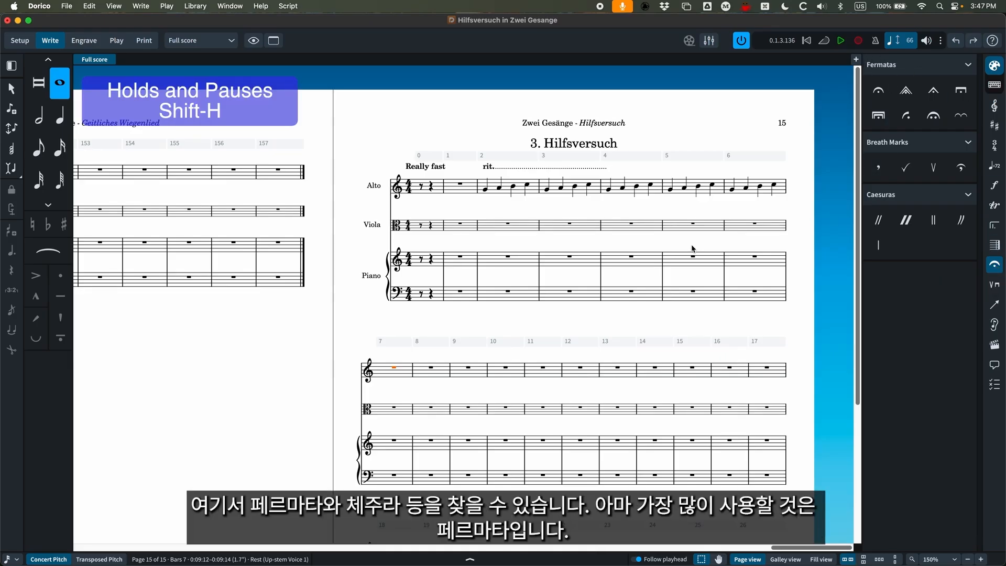
left_click(713, 186)
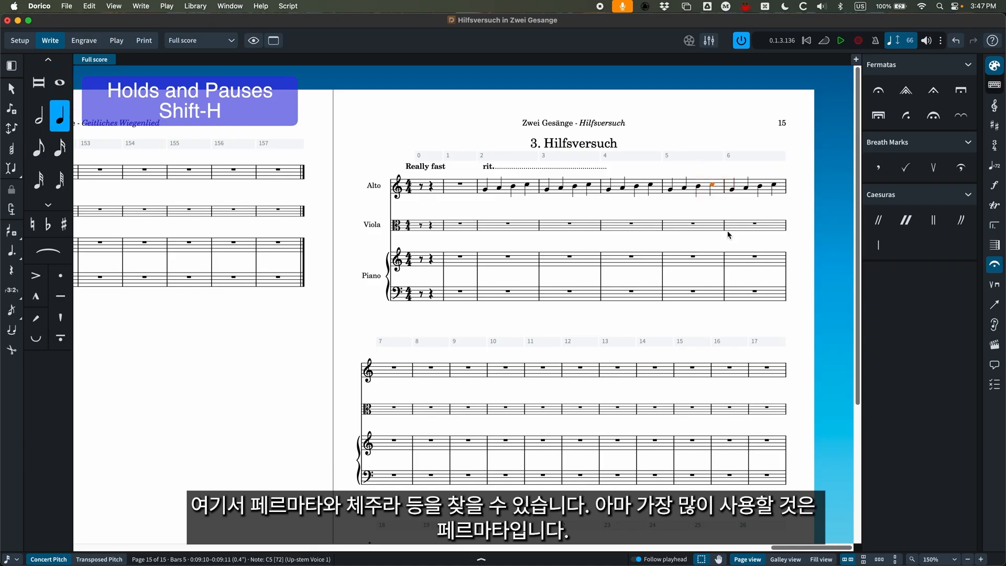
key("shift+h")
type("fer")
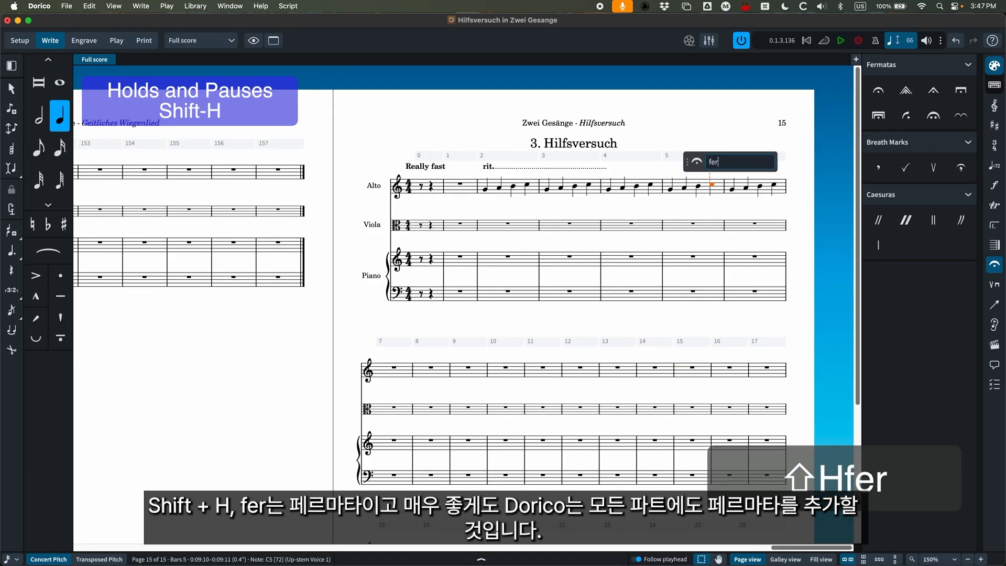
key("Return")
key("super+equal")
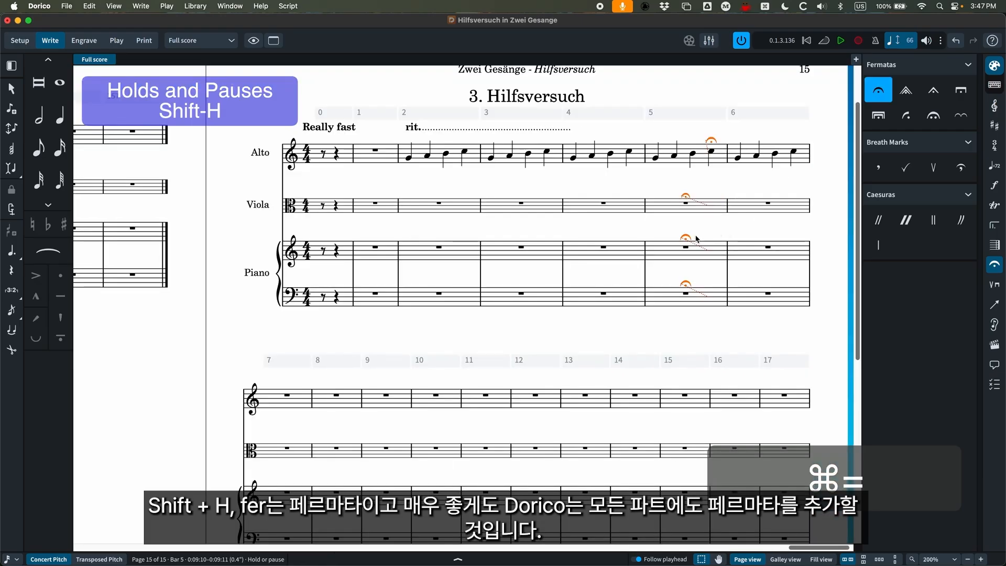
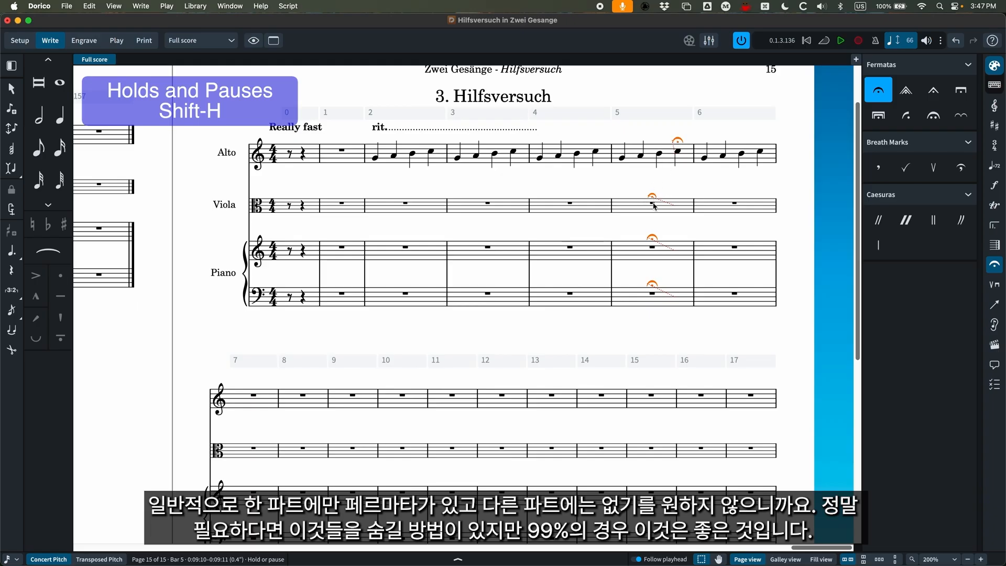
Delete the fermata at the Alto's last note in bar 5.
key("Escape")
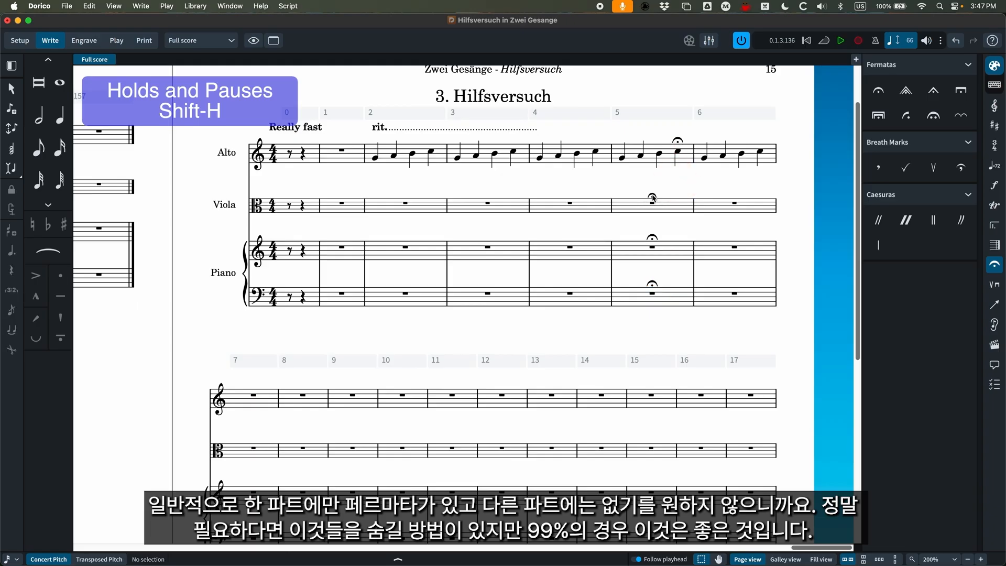
left_click(679, 141)
key("BackSpace")
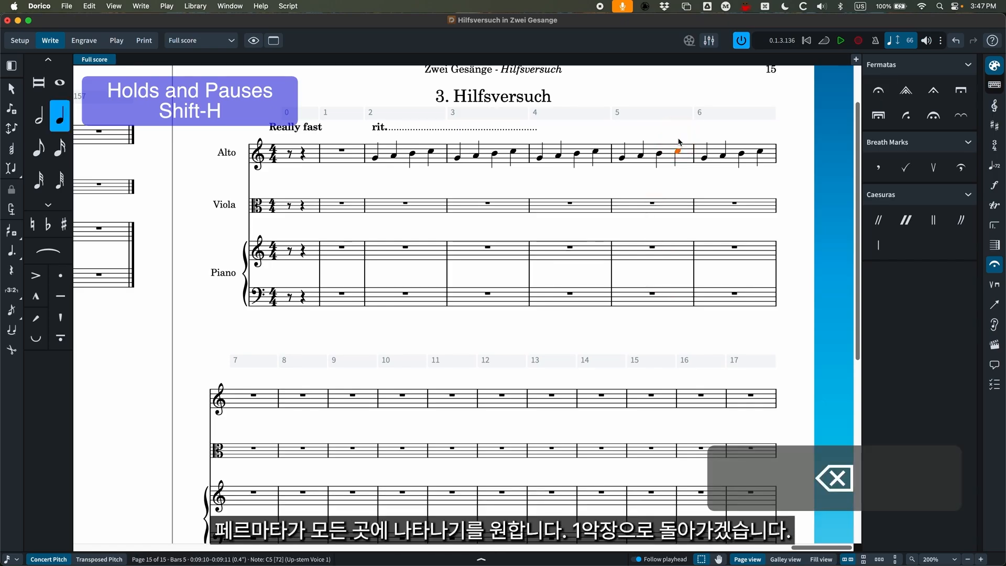
Return to the first movement, Gestillte Sehnsucht, and show the playing techniques.
key("cmd+minus")
key("cmd+minus")
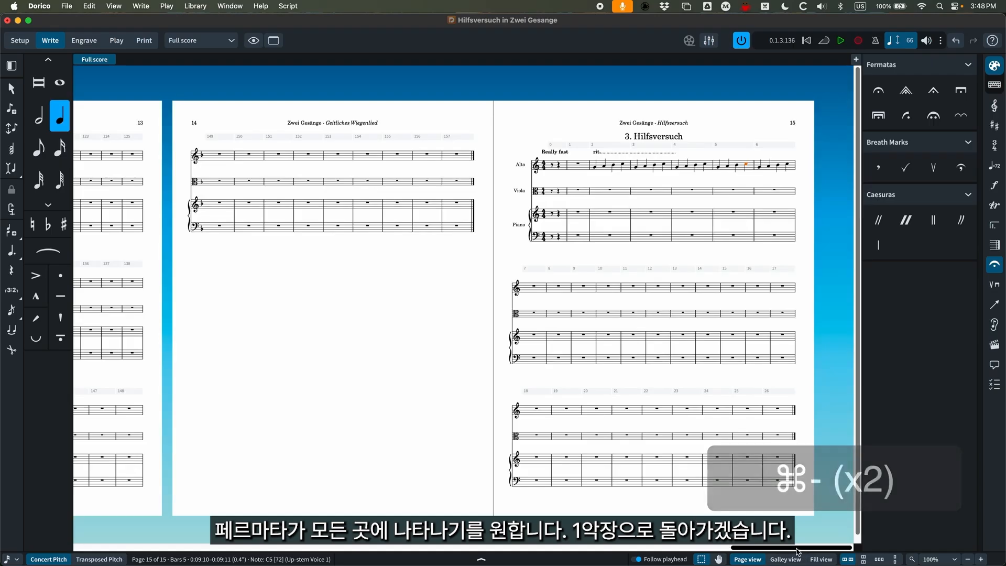
left_click_drag(794, 548, 210, 561)
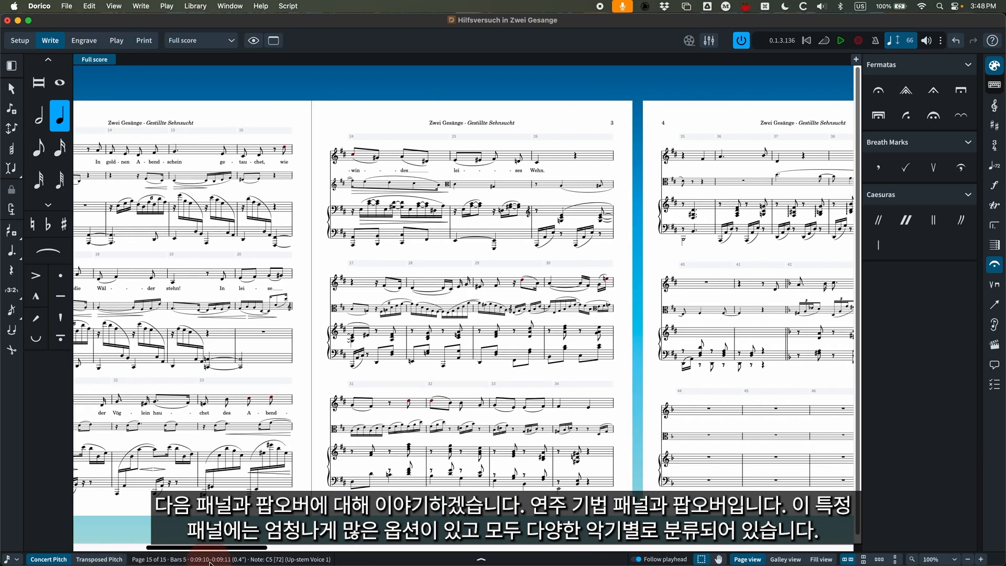
left_click(999, 286)
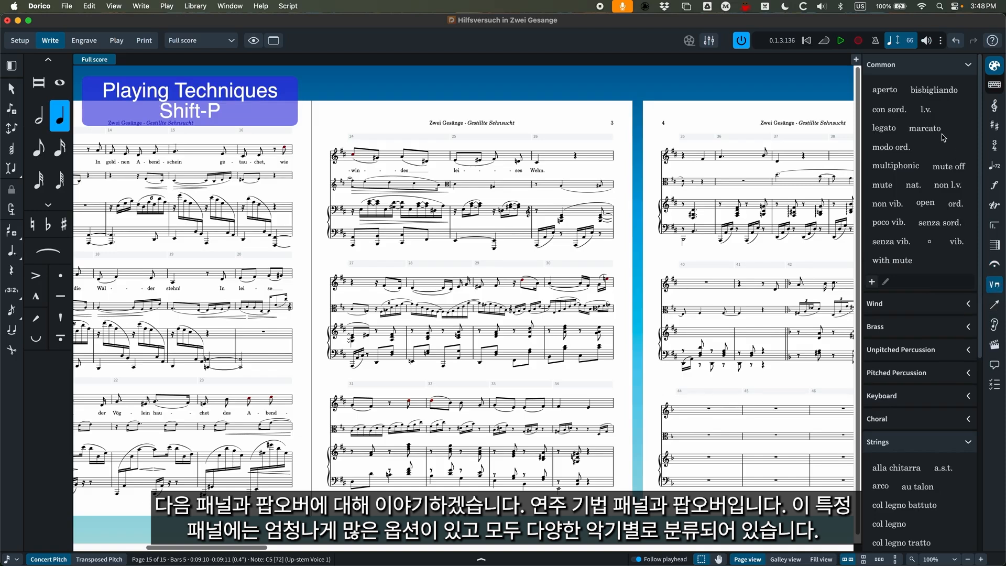
Examine the playing technique categories, including Common, Wind, Brass and Strings.
scroll(904, 314, "down", 10)
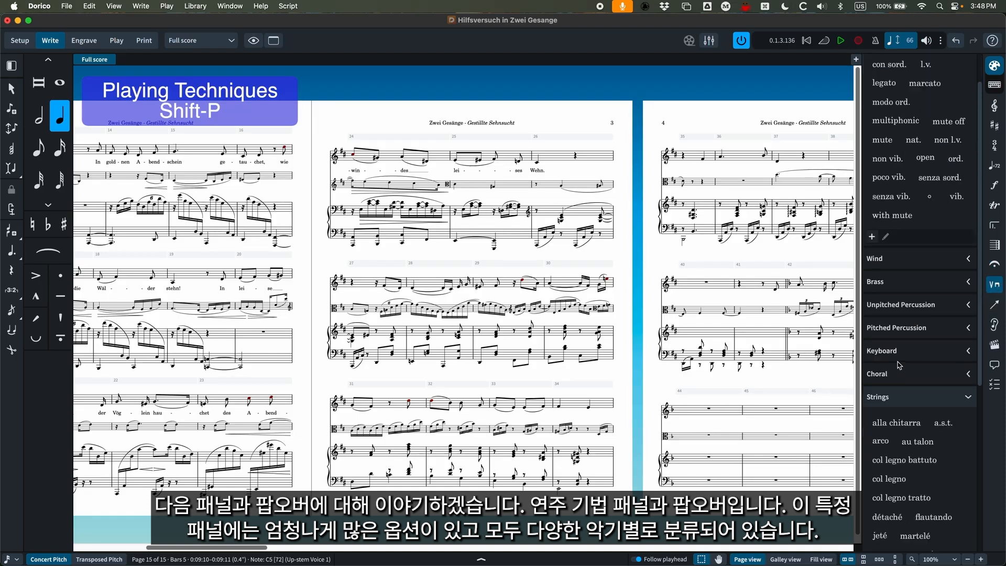
scroll(899, 362, "up", 10)
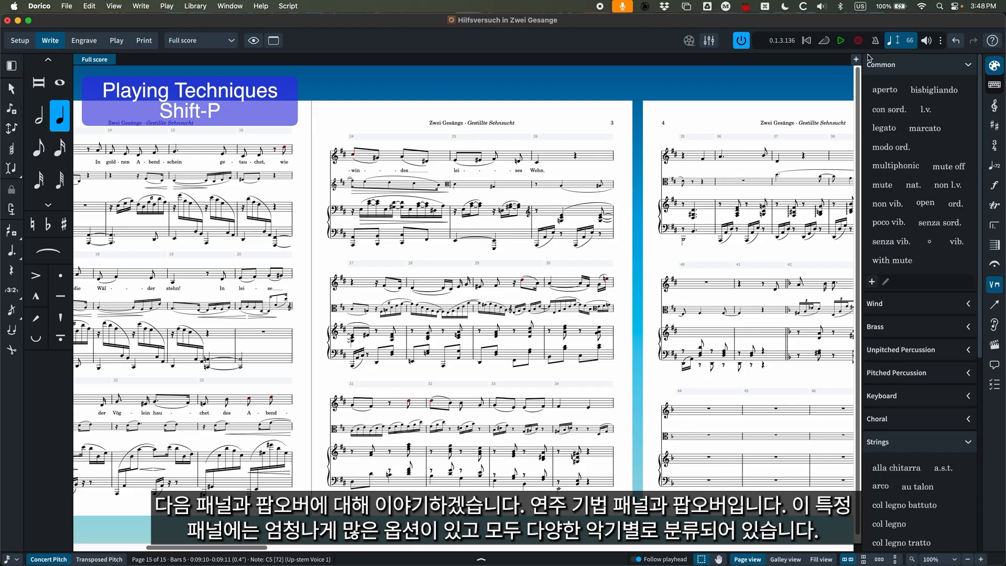
left_click(969, 305)
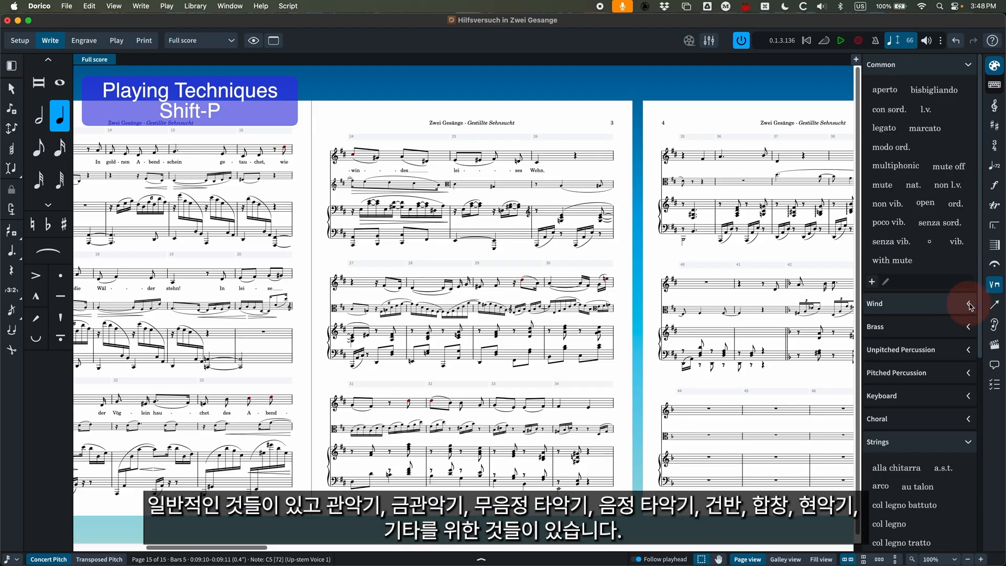
left_click(970, 305)
left_click(970, 329)
left_click(969, 329)
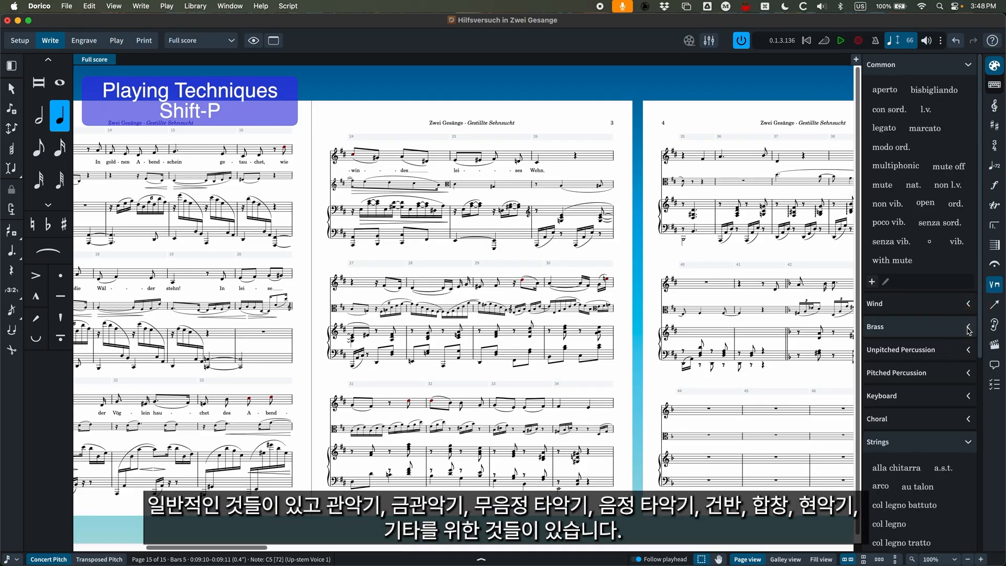
scroll(923, 360, "down", 5)
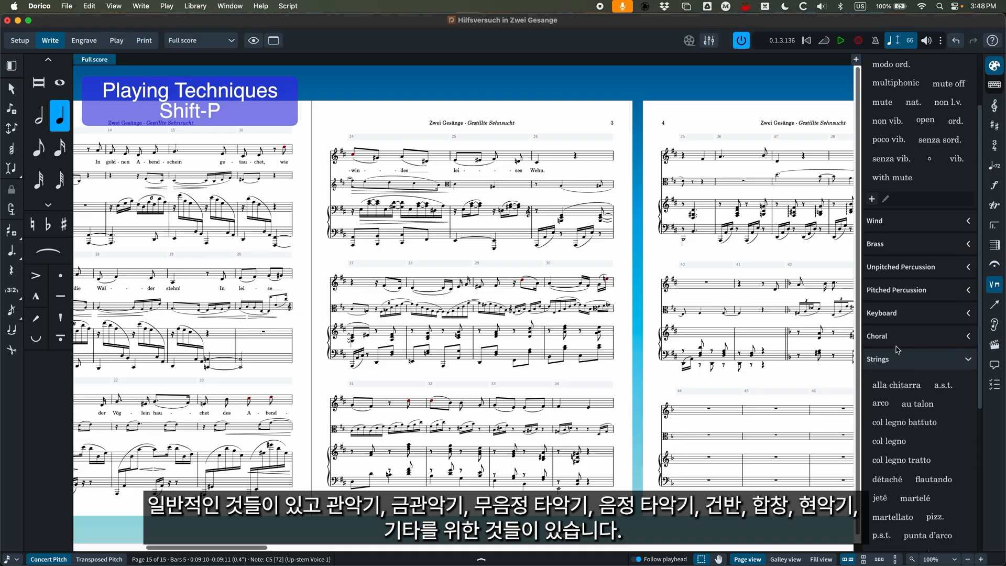
scroll(895, 342, "down", 5)
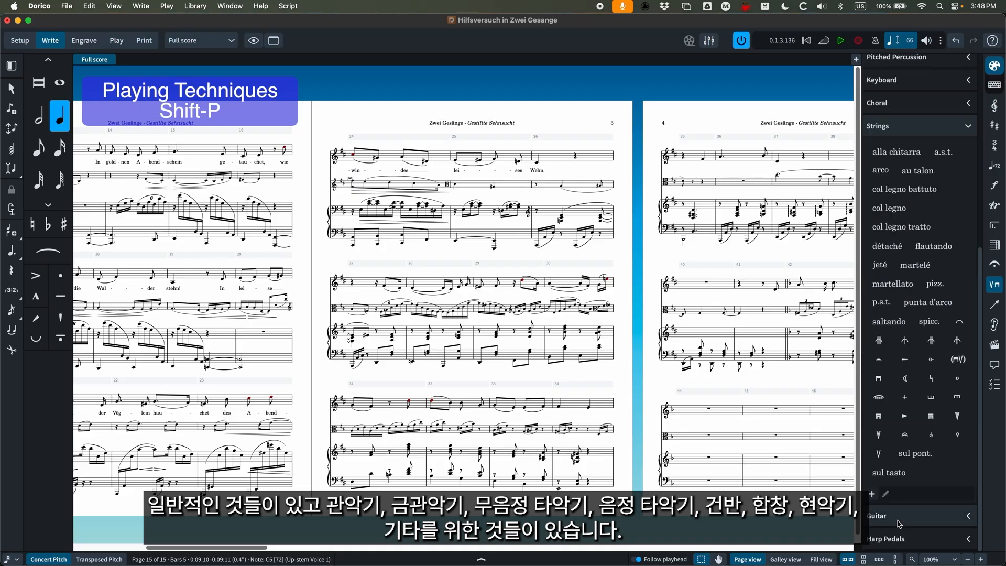
Try setting the D, B, E and A pedals to flat in the harp pedal diagram options, and collapse them.
left_click(969, 543)
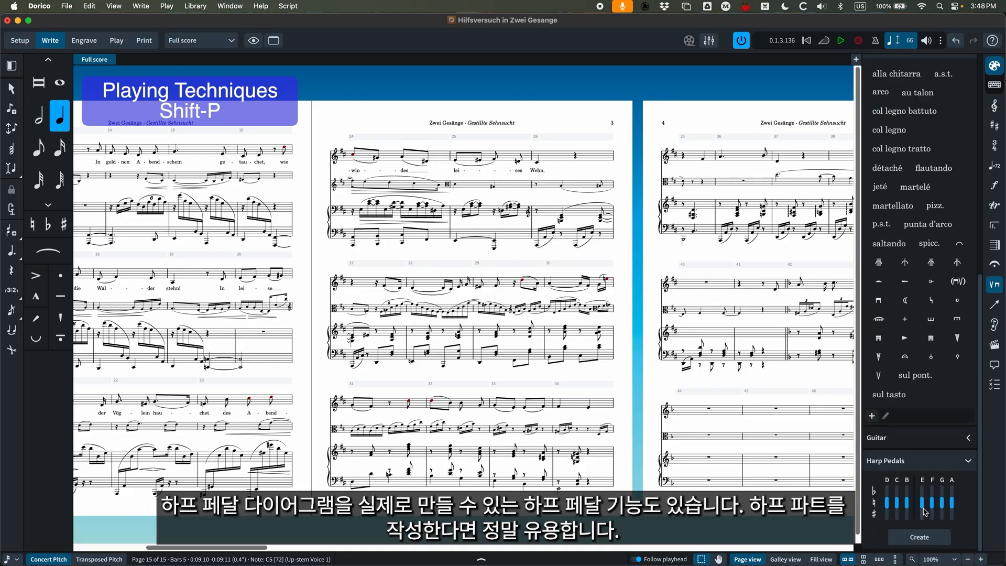
left_click(888, 491)
left_click(907, 490)
left_click(923, 491)
left_click(952, 491)
left_click(970, 463)
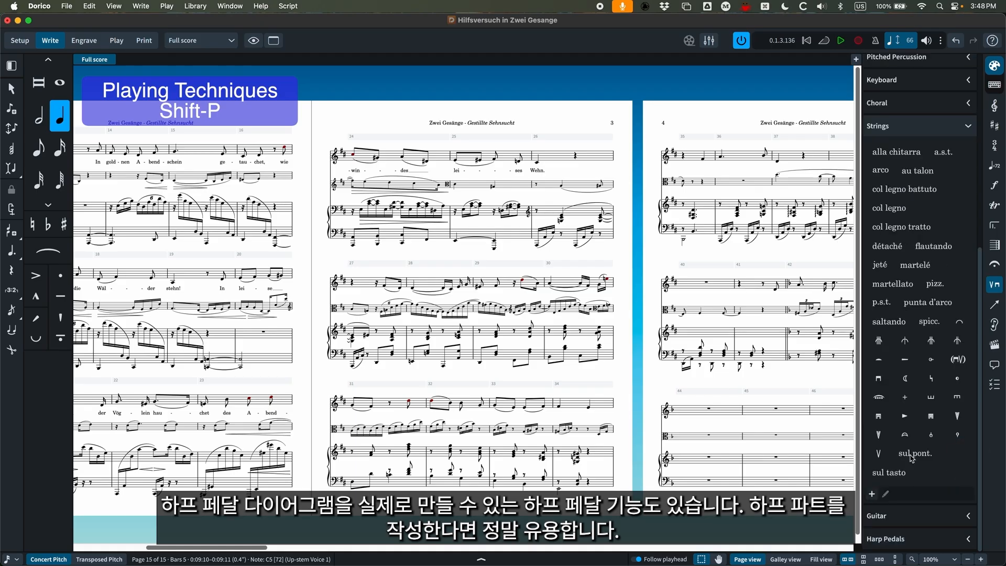
scroll(921, 246, "up", 2)
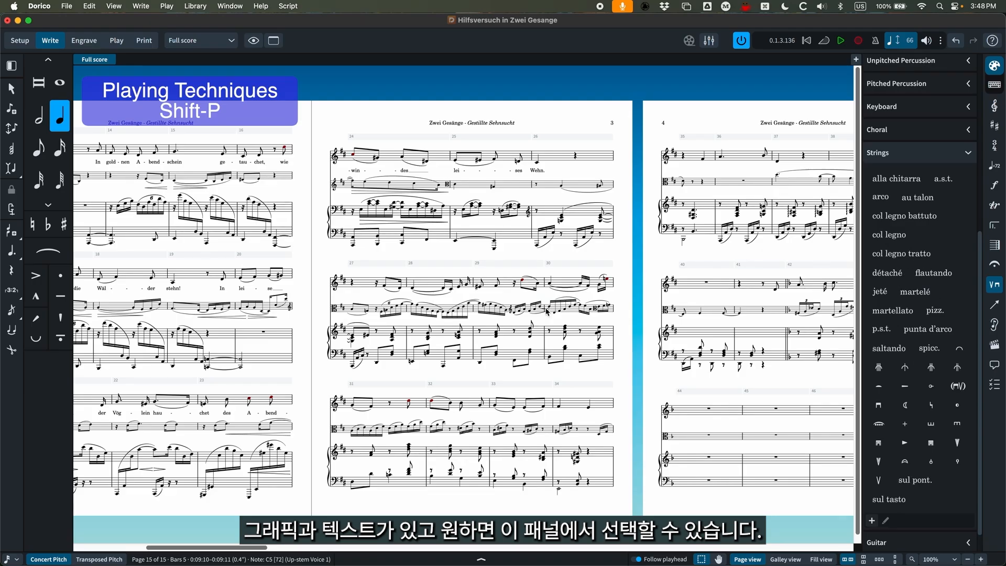
Try the arco playing technique at the Viola's first note in bar 33 and delete it.
key("super+equal")
scroll(532, 382, "right", 3)
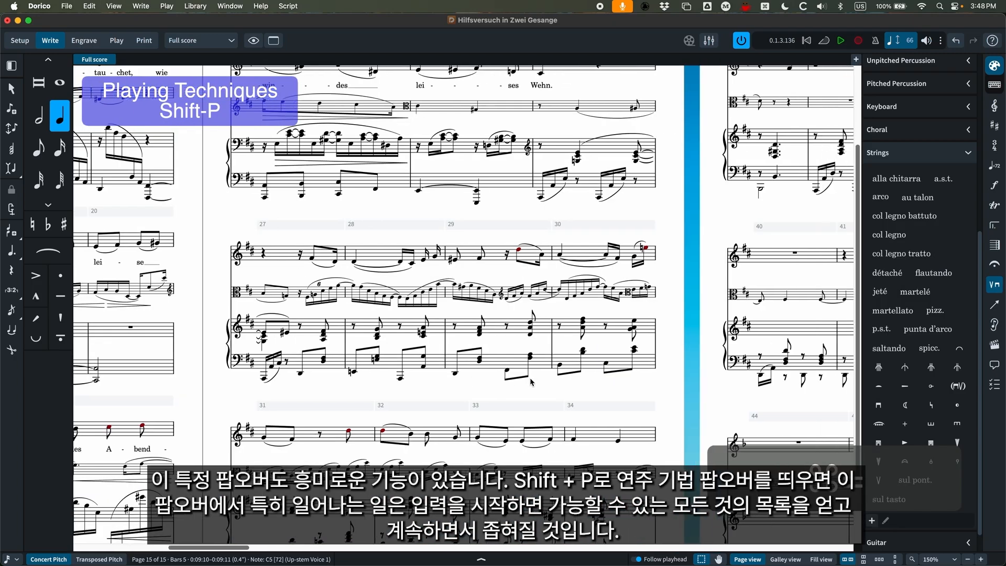
scroll(532, 382, "down", 3)
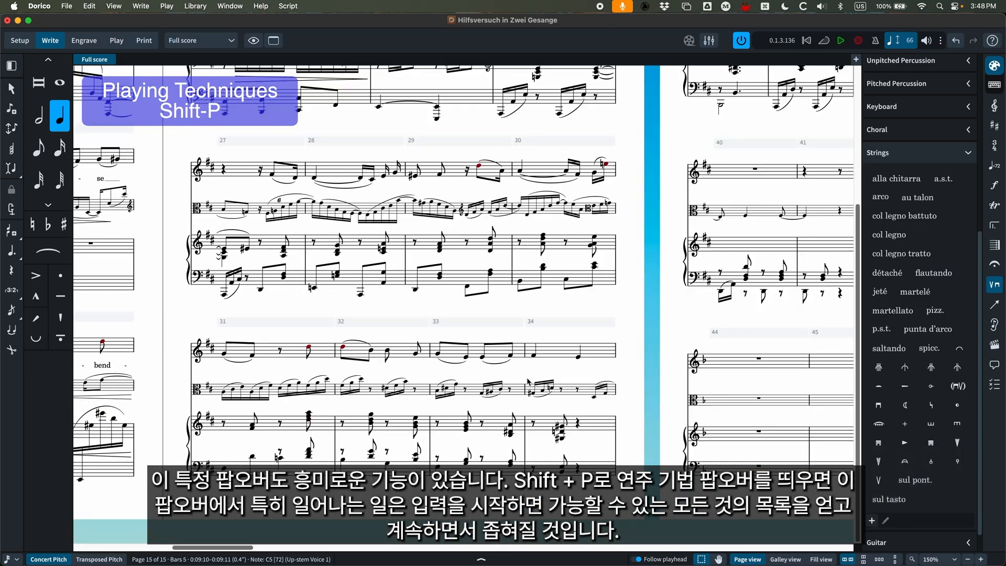
left_click(440, 393)
key("shift+p")
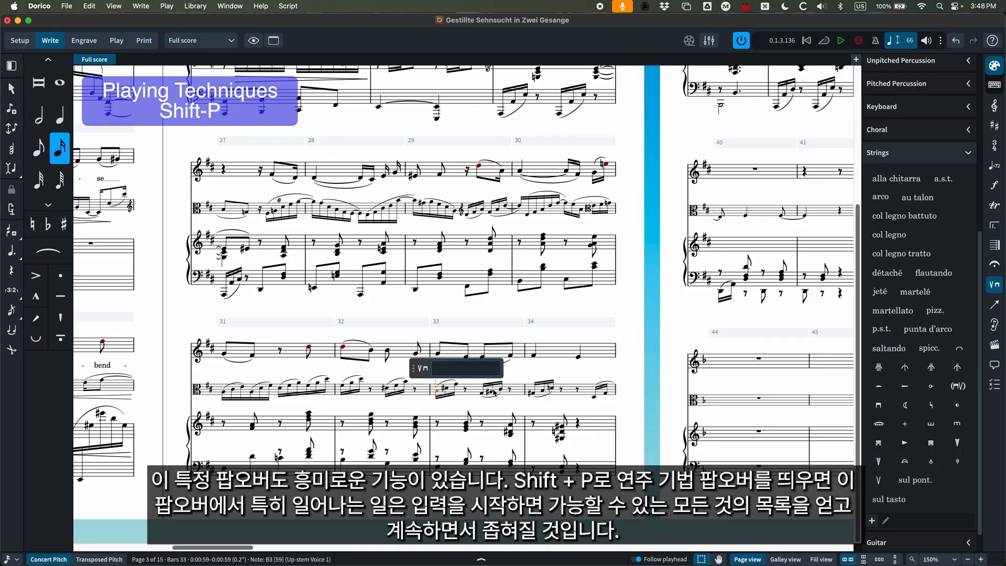
type("a")
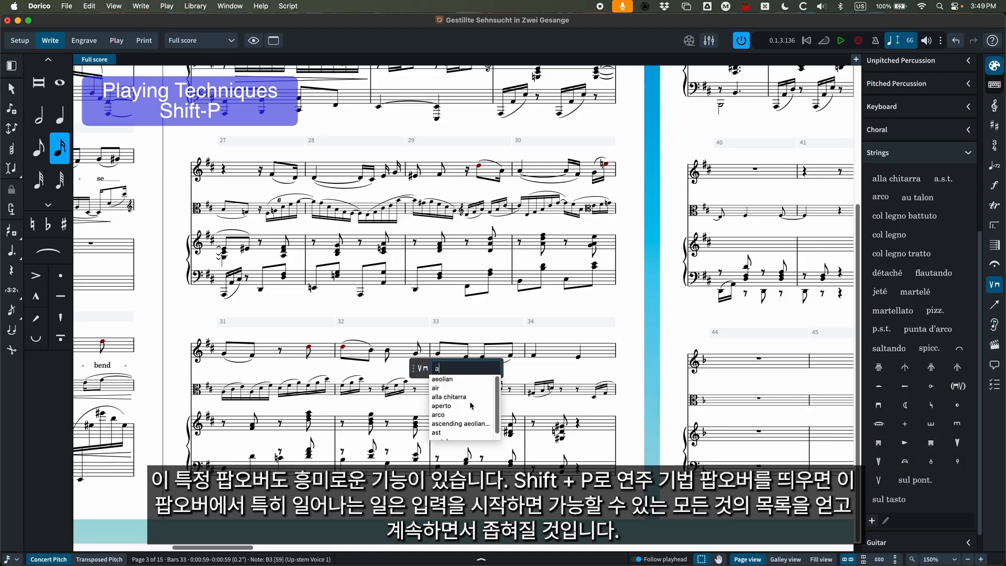
type("r")
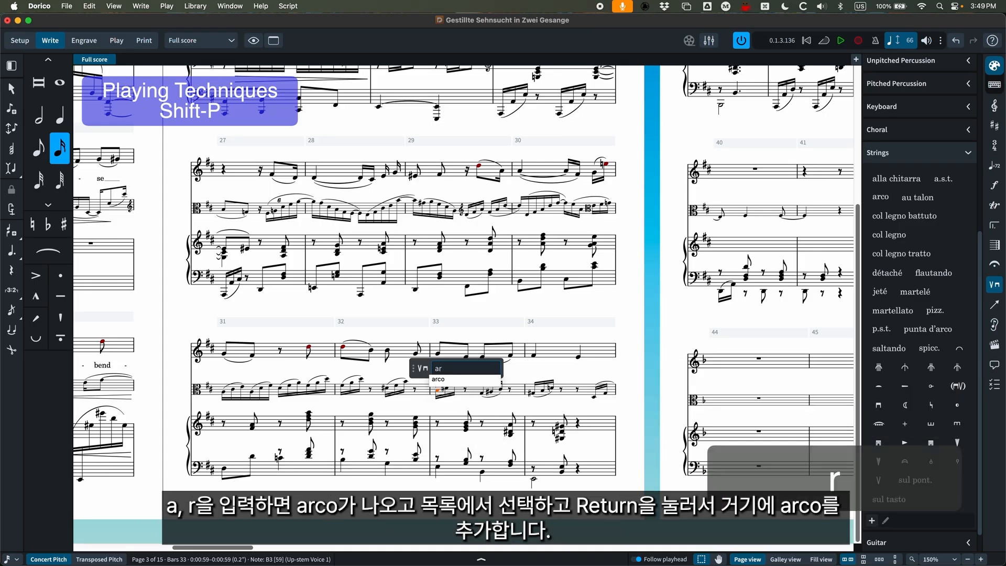
key("Down")
key("Up")
key("Down")
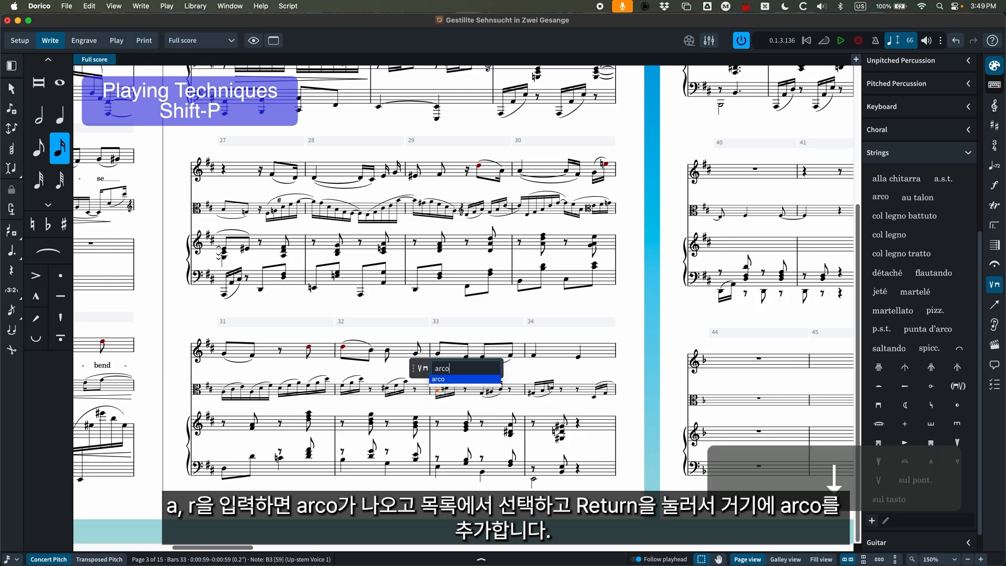
key("Return")
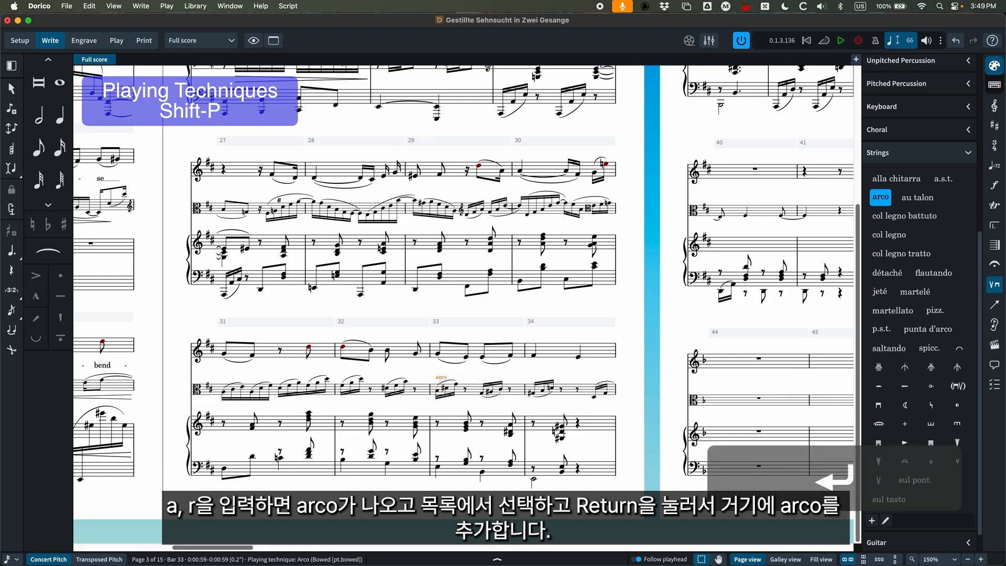
key("BackSpace")
Try the pizz playing technique at the Viola's first note in bar 33 and delete it.
left_click(438, 391)
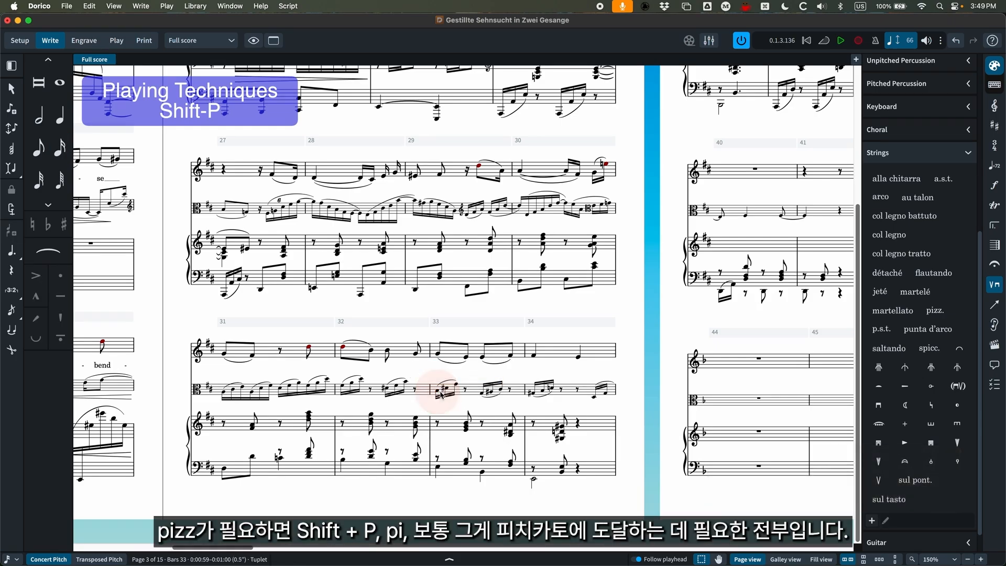
key("shift+p")
type("po")
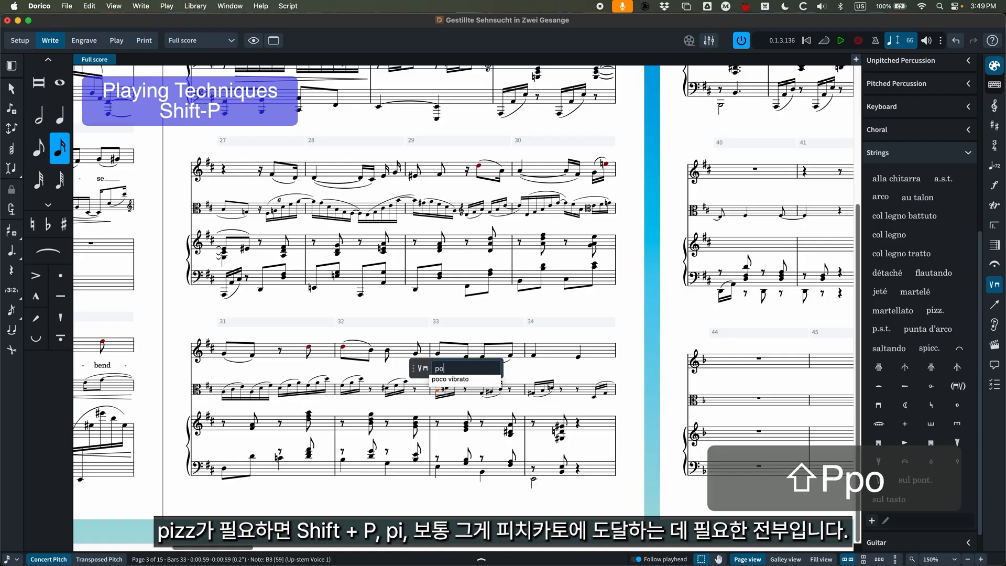
key("BackSpace")
type("i")
key("Down")
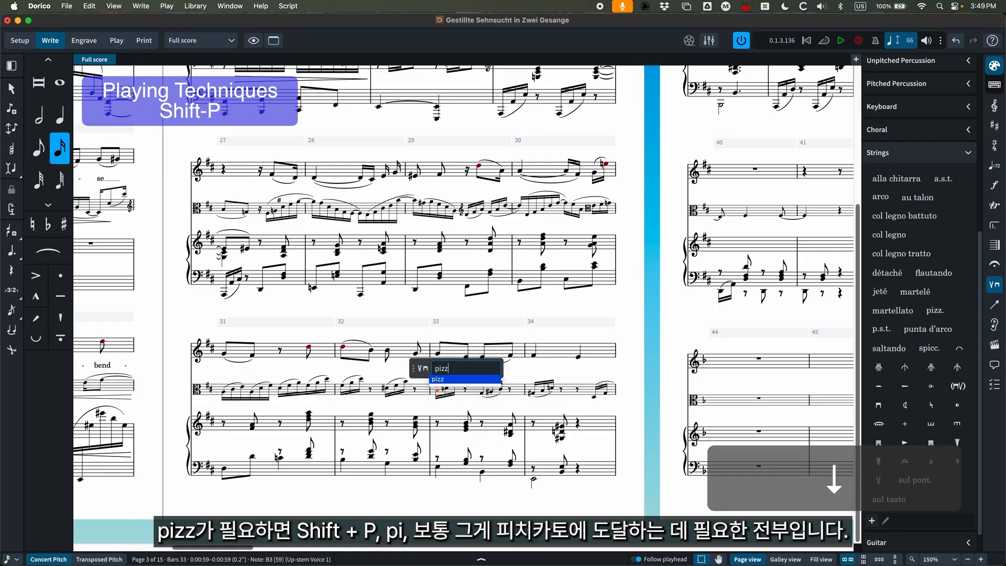
key("Return")
key("BackSpace")
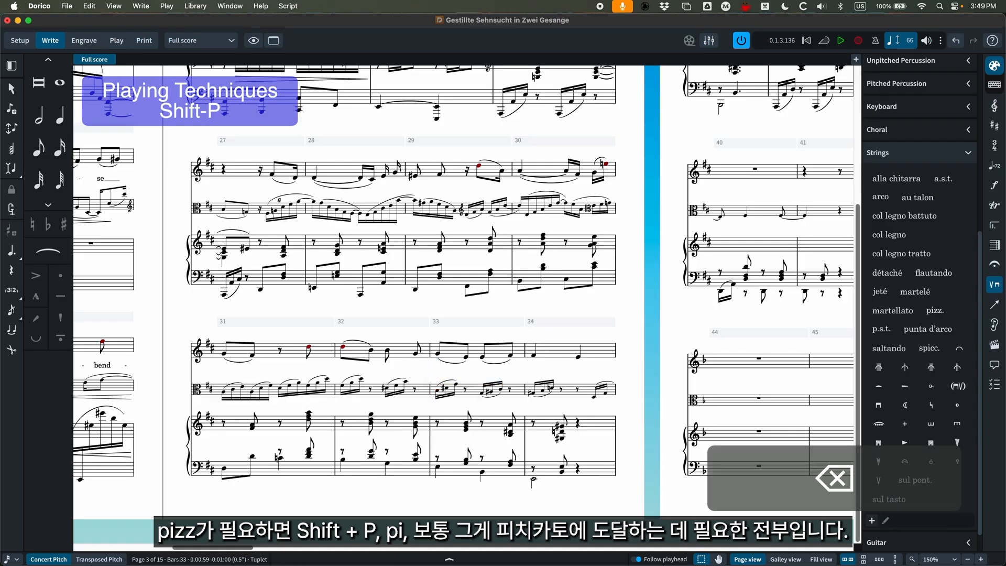
Try the upbow playing technique at the Viola's first note in bar 33 and delete it.
left_click(456, 395)
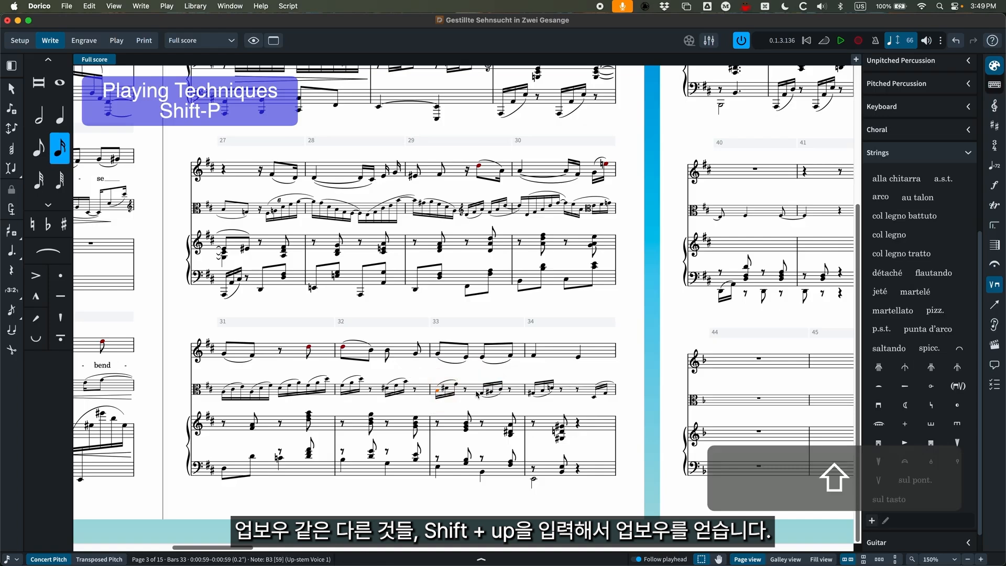
key("shift+p")
type("up")
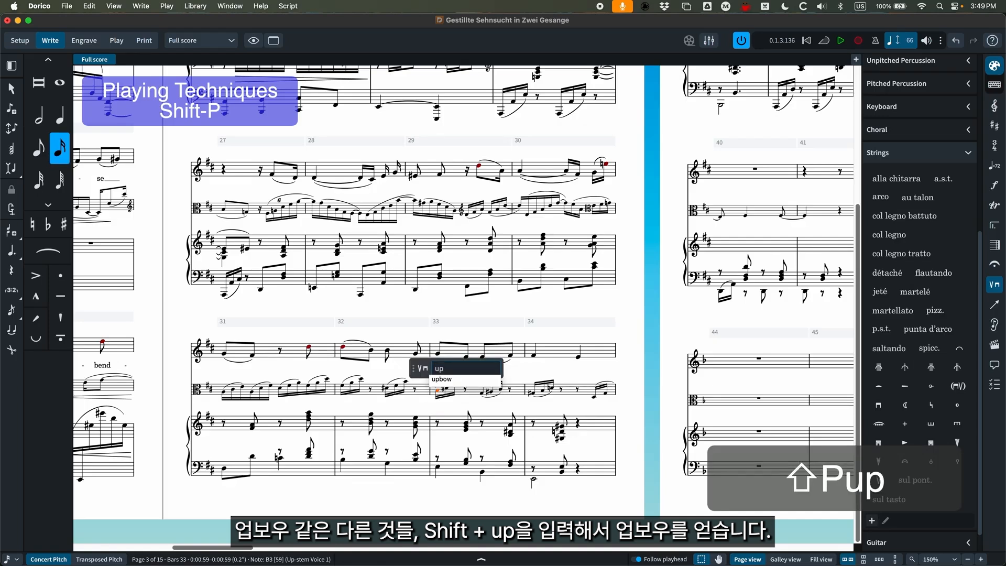
key("Down")
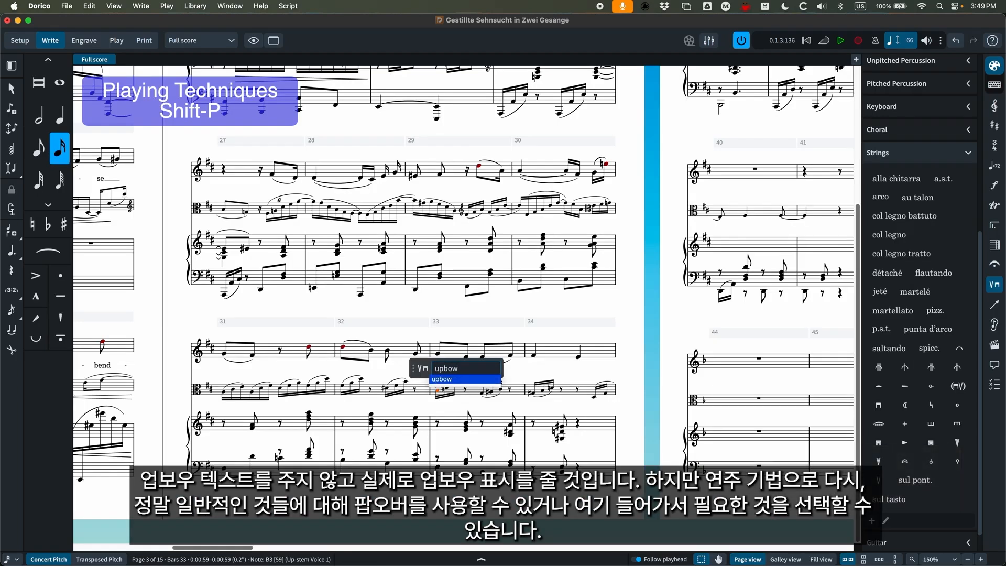
key("Return")
key("super+equal")
key("super+equal")
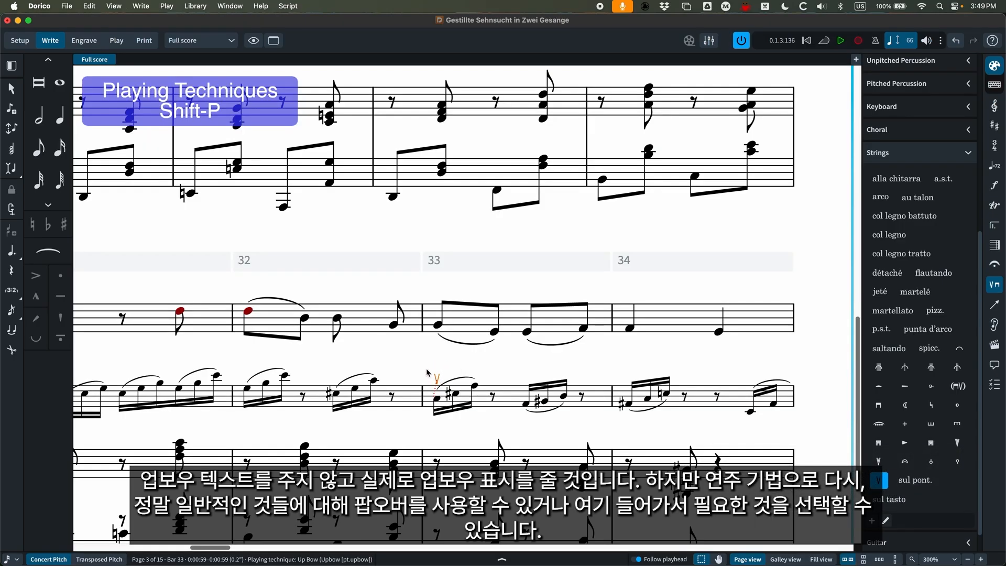
key("Delete")
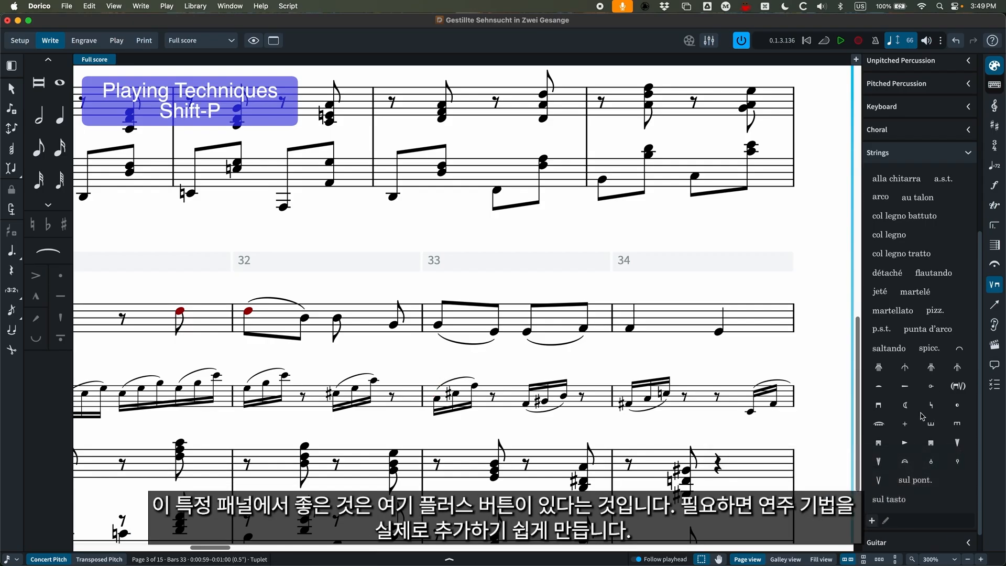
Try adding a new strings playing technique of type Text, check its continuation options, and discard it.
scroll(923, 416, "up", 10)
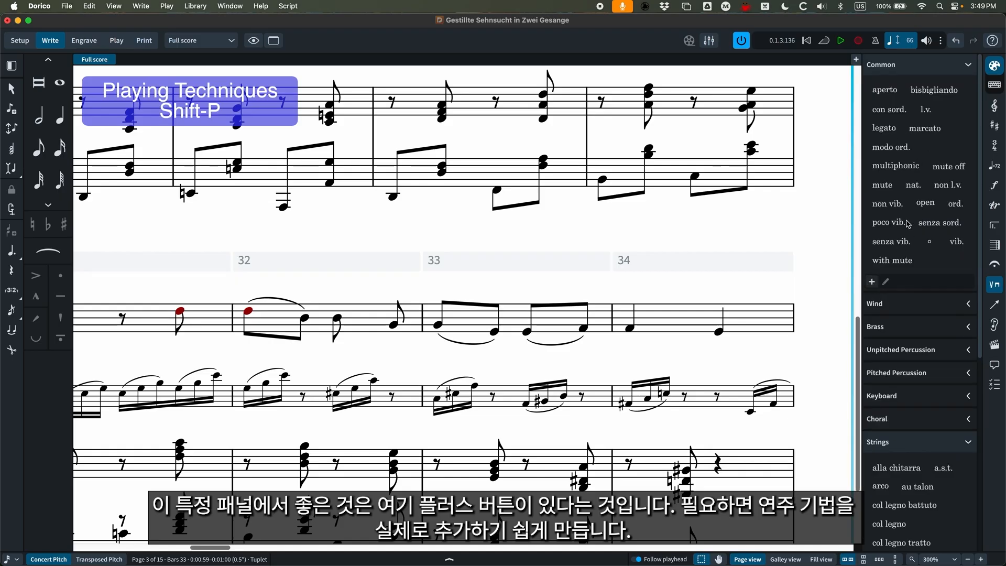
scroll(909, 224, "down", 10)
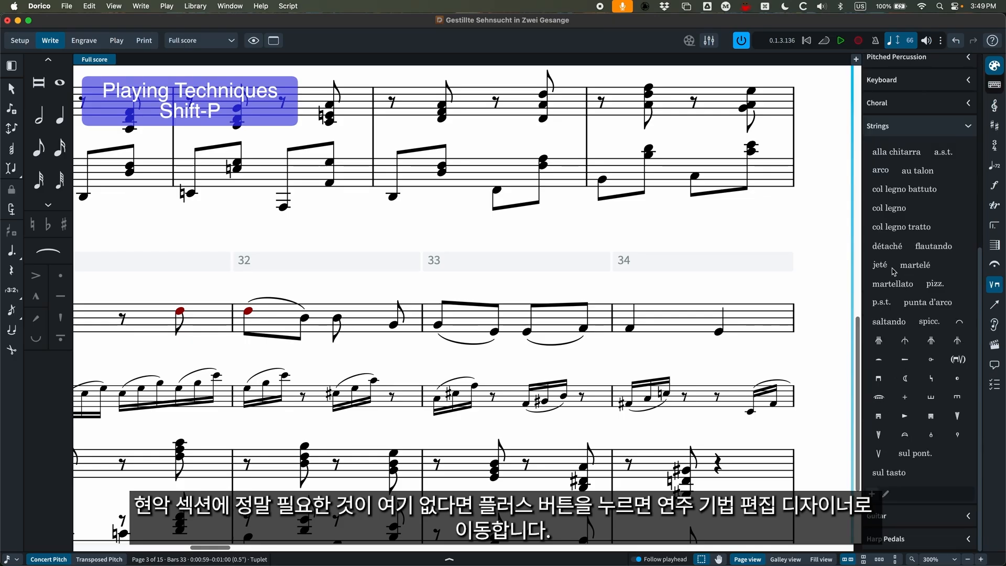
left_click(872, 494)
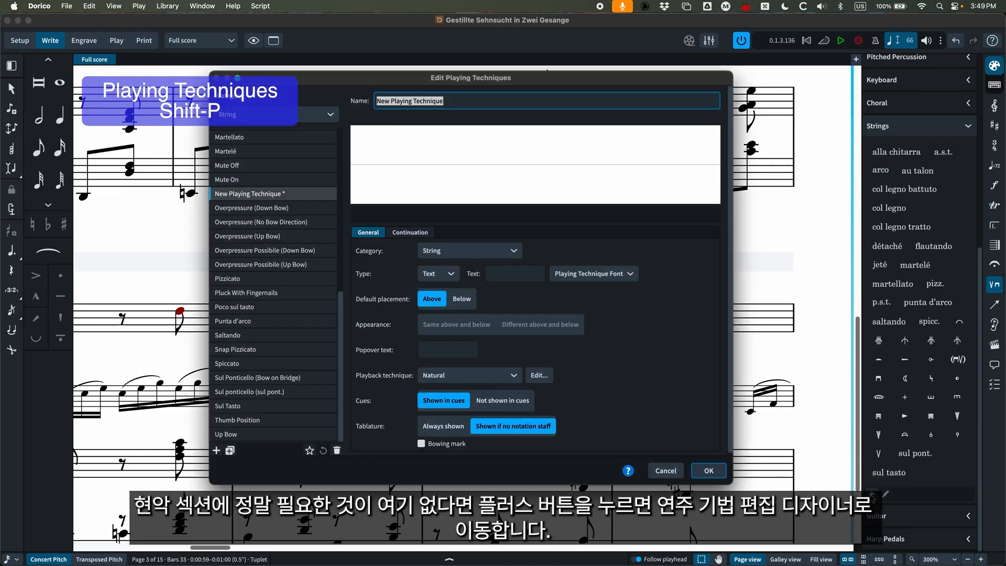
left_click_drag(395, 80, 380, 83)
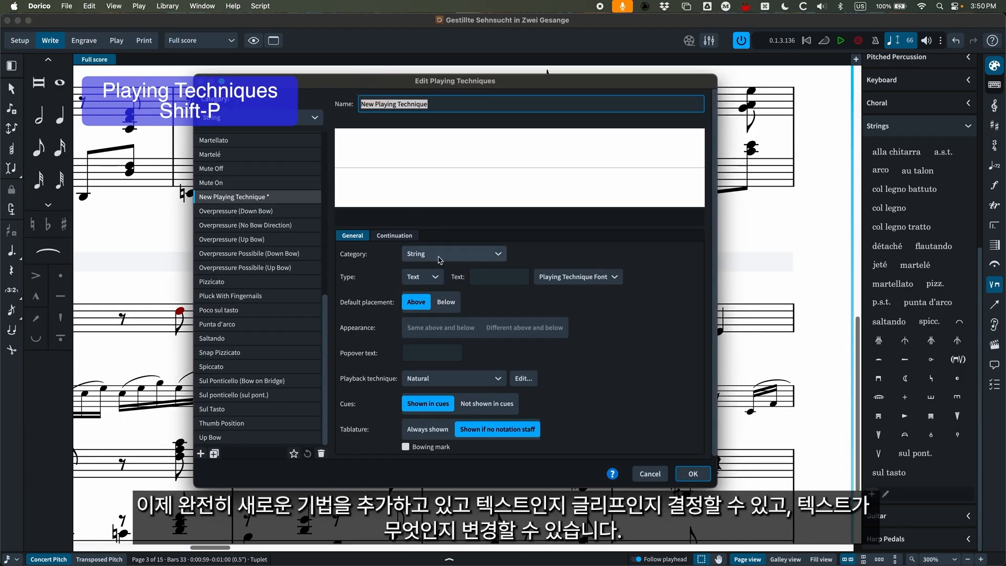
left_click(434, 280)
left_click(420, 300)
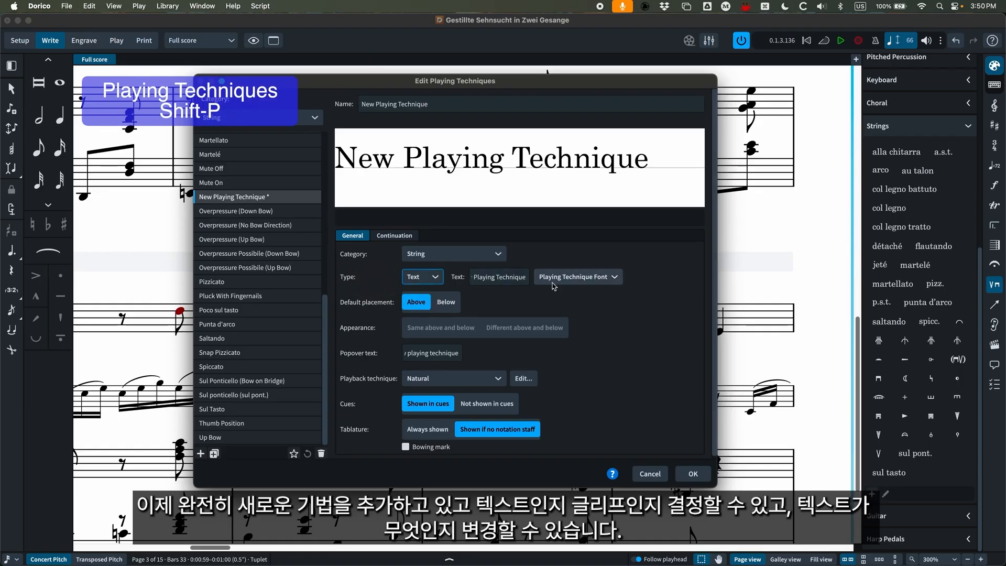
left_click(395, 236)
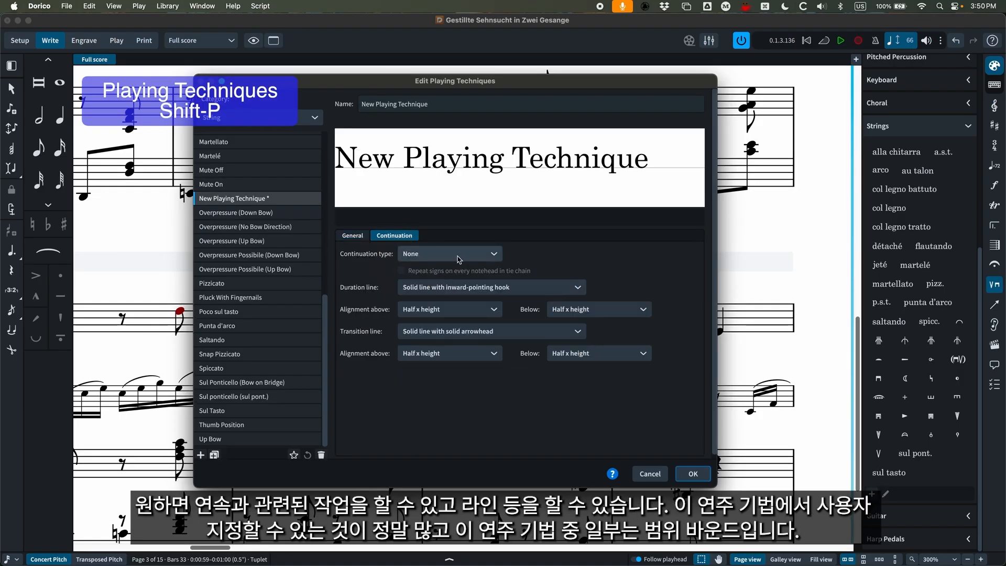
left_click(353, 236)
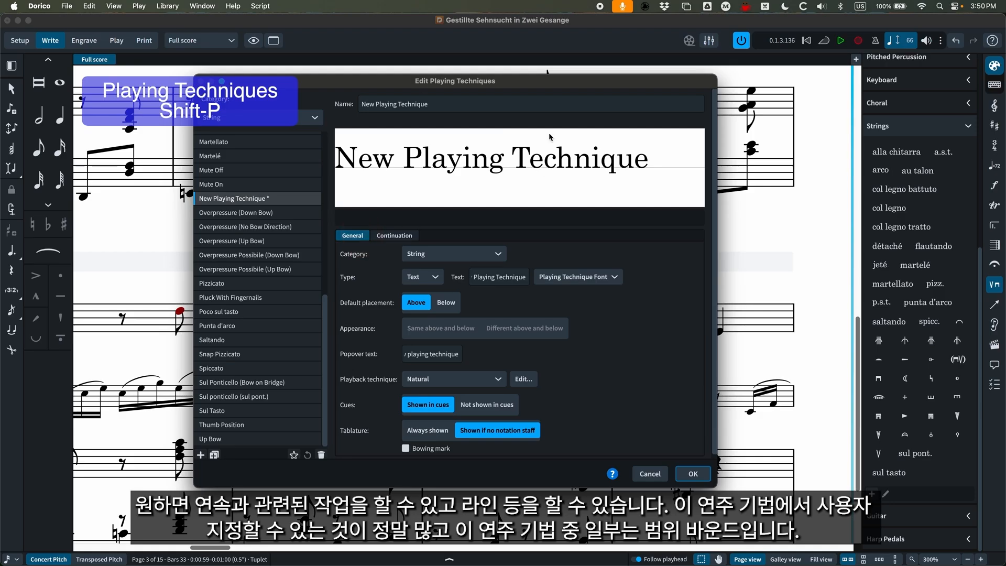
left_click(648, 475)
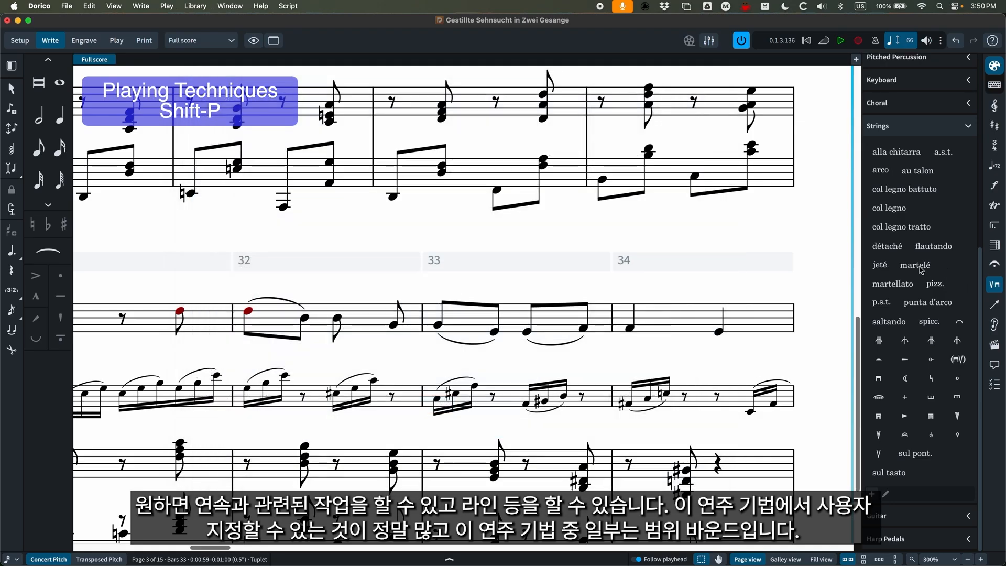
Add a pedal line under the piano's left-hand staff across bars 29 and 30 with the popover entry "ped".
scroll(602, 265, "down", 1)
key("super+minus")
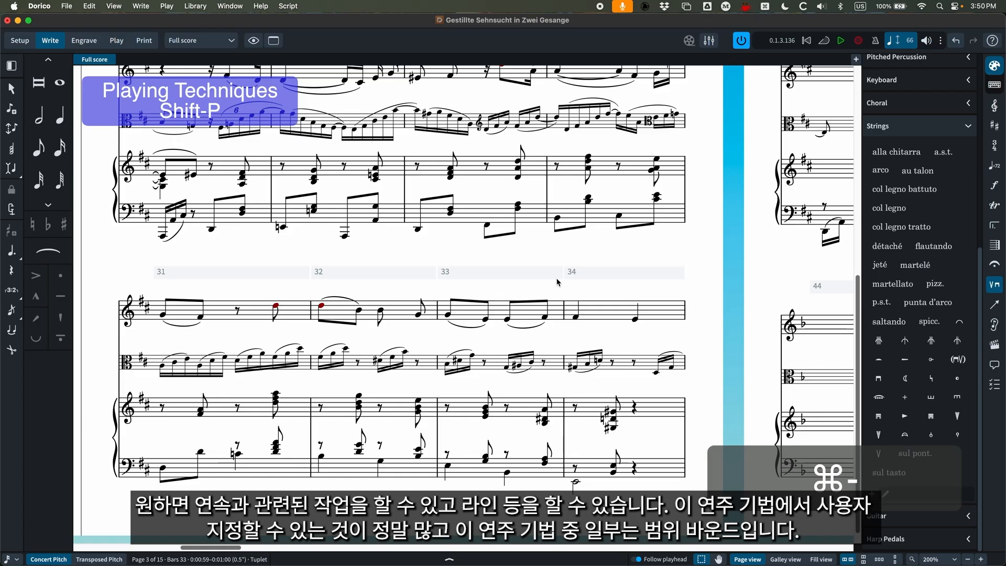
left_click(441, 234)
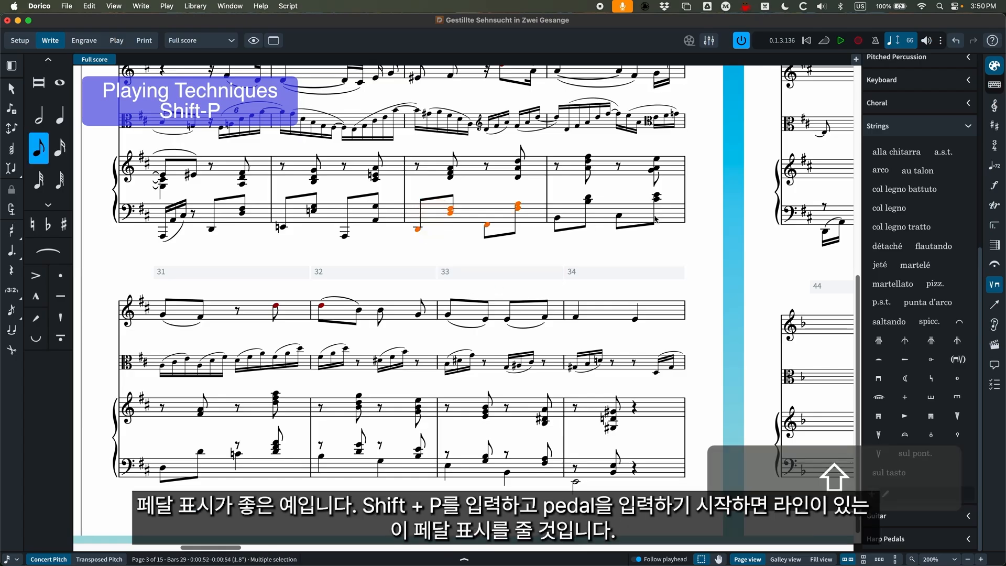
left_click(622, 225, "shift")
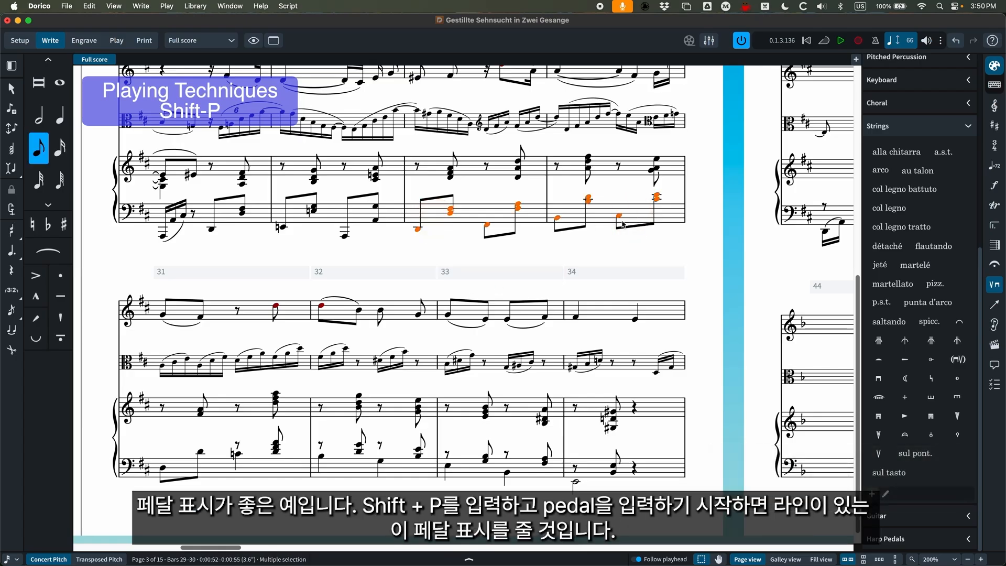
key("shift+p")
type("ped")
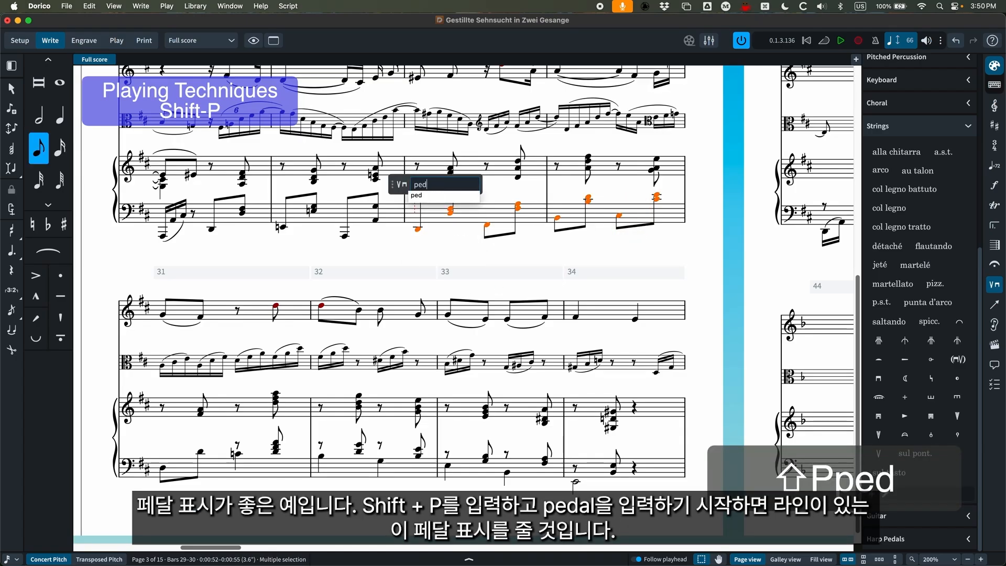
key("Return")
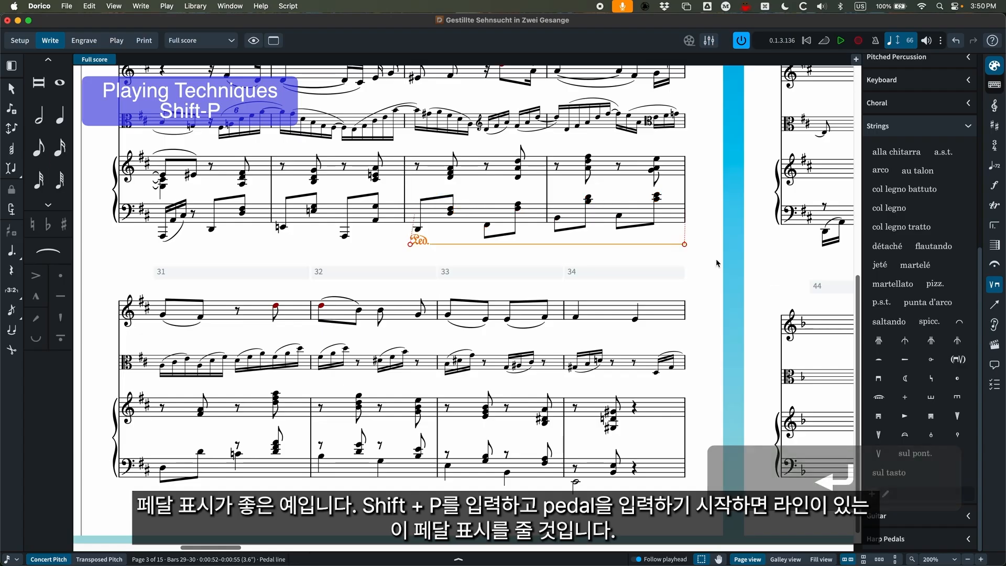
Try shortening and lengthening the pedal line in bars 29–30 by grid steps, and delete it.
key("alt+shift+Left")
key("alt+shift+Left")
key("alt+shift+Left")
key("alt+shift+Left")
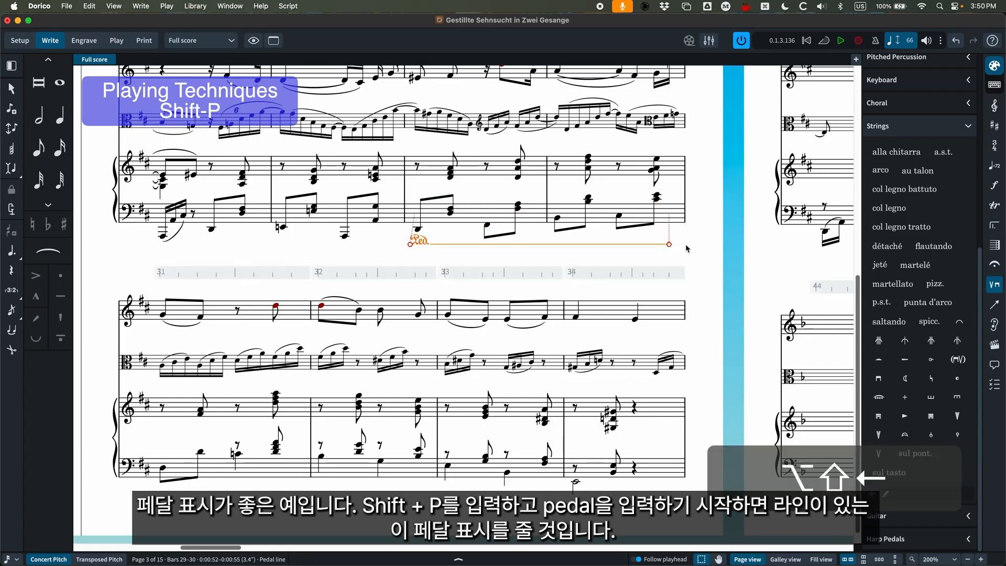
key("alt+shift+Right")
key("alt+shift+Right")
key("alt+shift+Right")
key("alt+shift+Right")
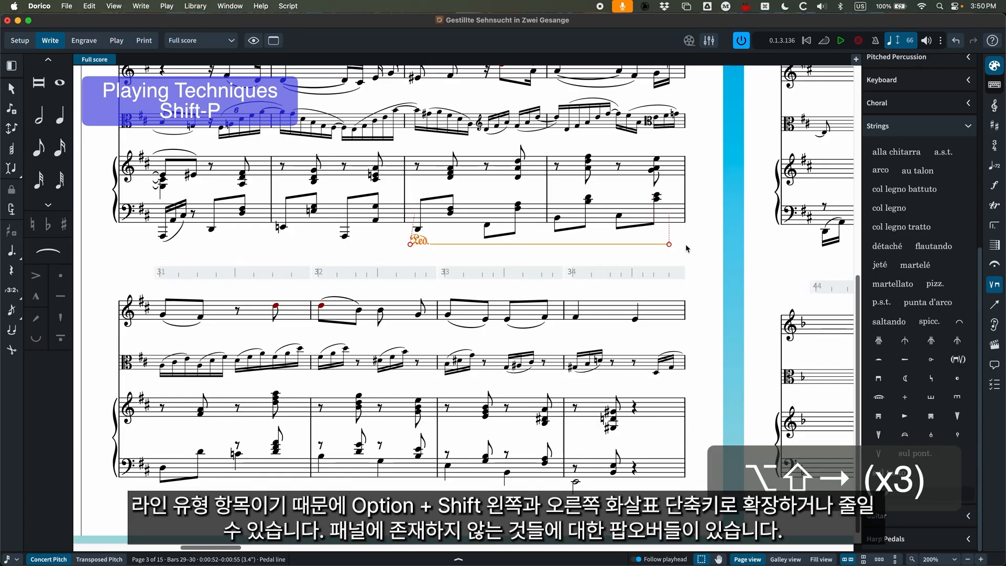
key("alt+shift+Left")
key("alt+shift+Left")
key("alt+shift+Left")
key("alt+shift+Right")
key("alt+shift+Right")
key("alt+shift+Right")
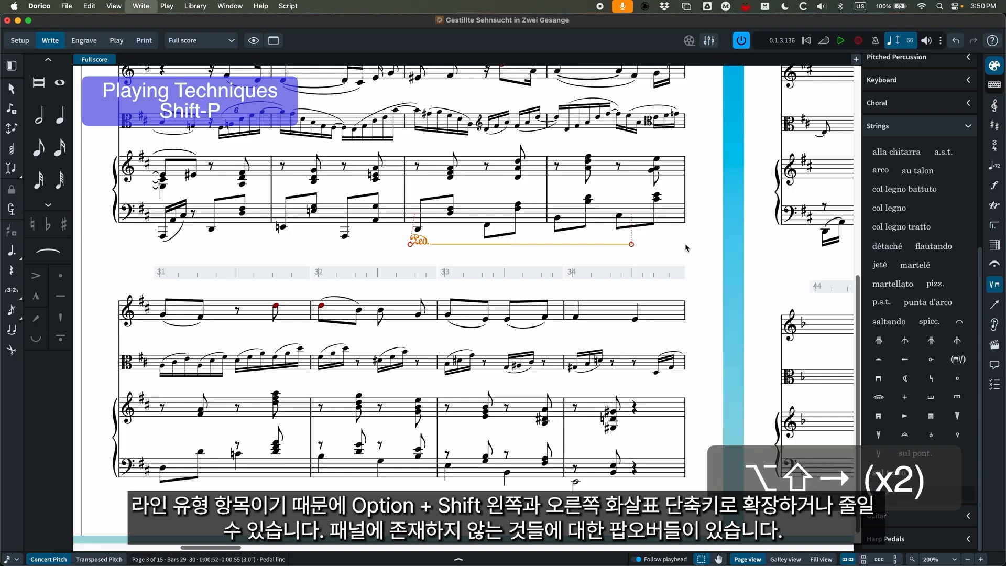
key("alt+shift+Right")
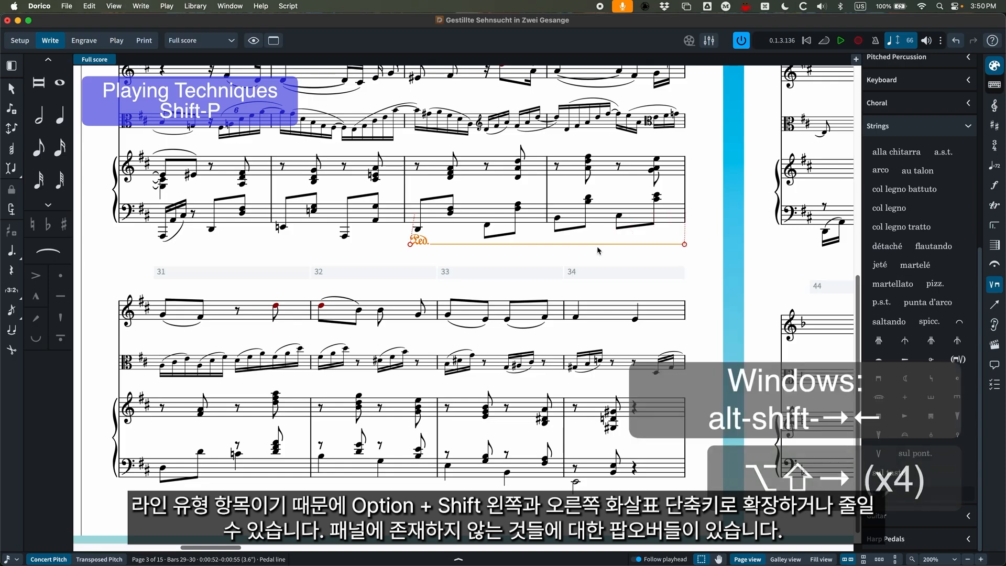
key("BackSpace")
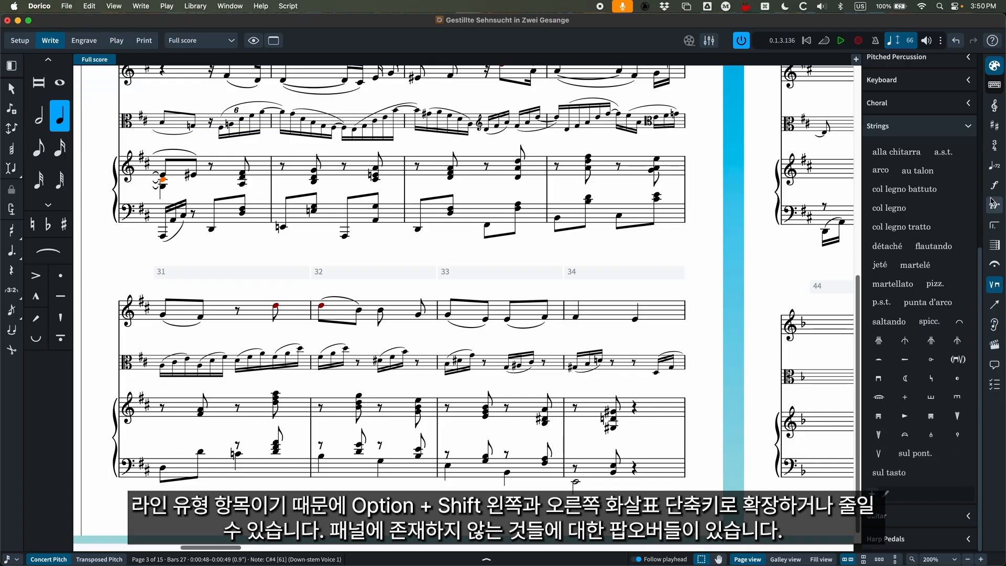
Hide the playing techniques panel and open the lyrics popover on the first slurred vocal note in bar 27.
left_click(994, 285)
key("super+minus")
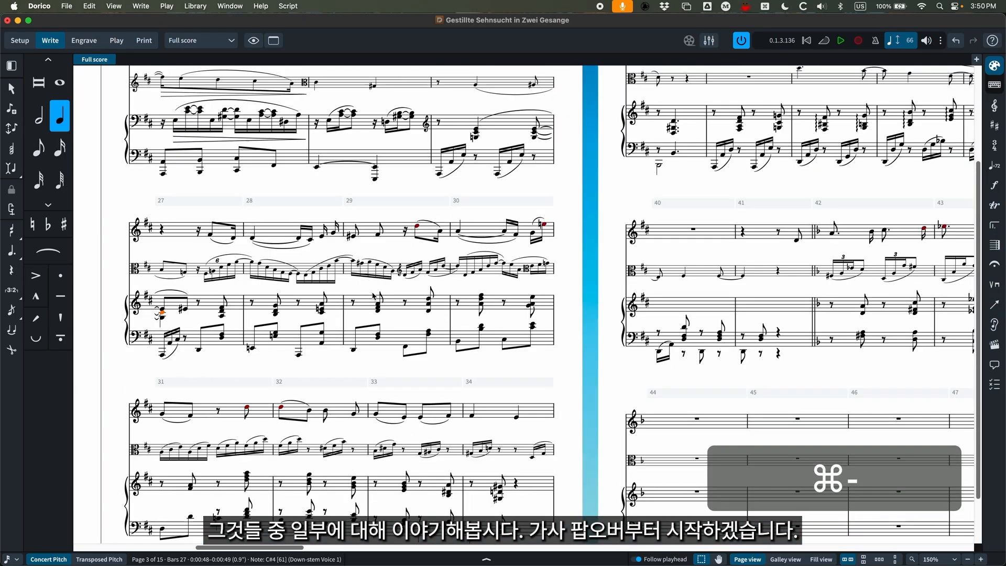
key("shift+l")
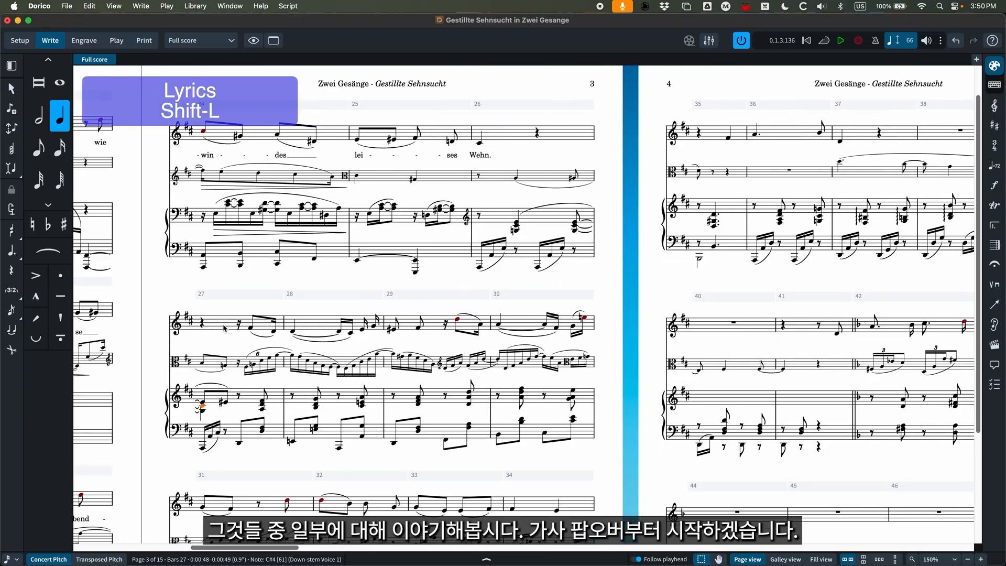
left_click(263, 330)
key("s")
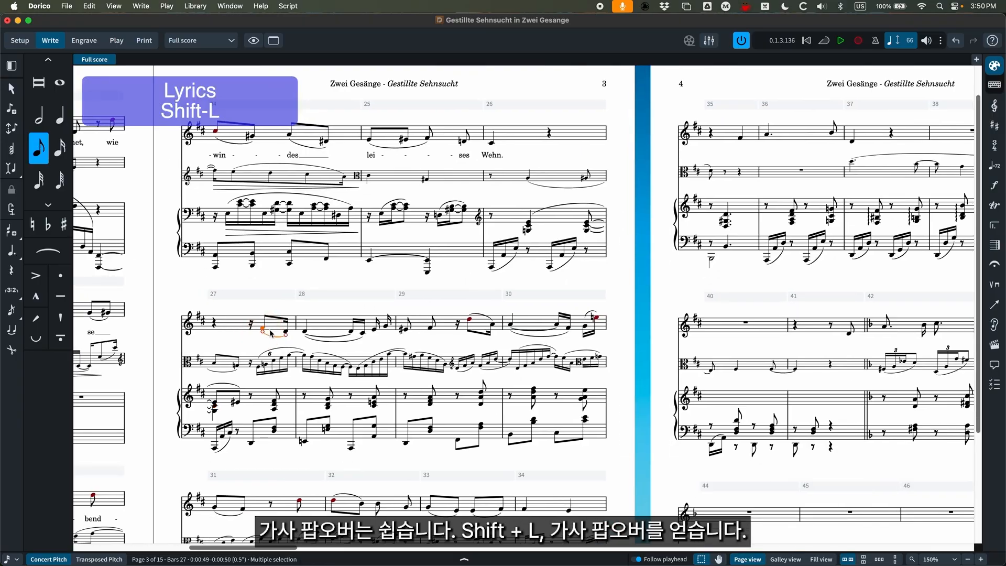
key("shift+l")
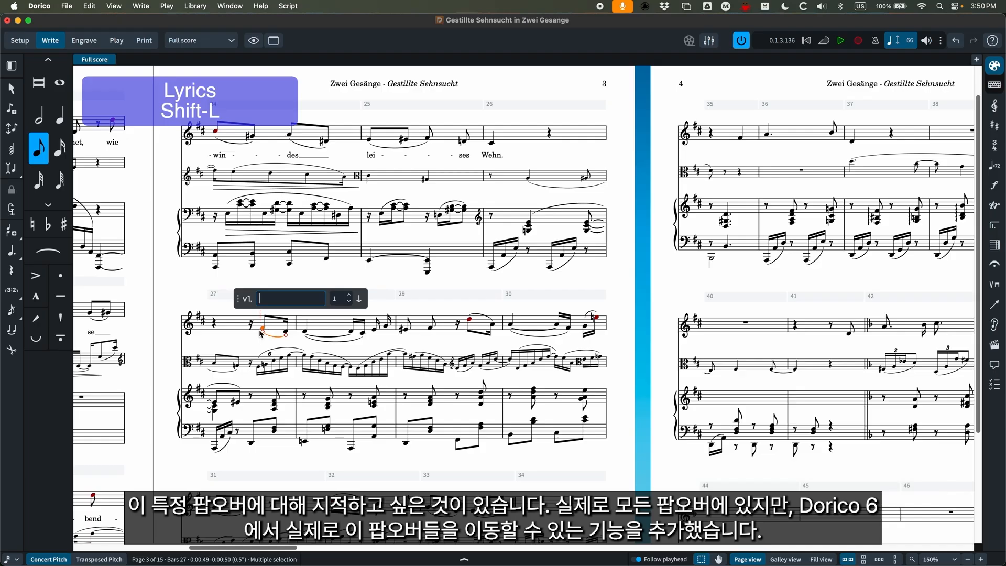
Reposition the lyrics popover below the vocal staff over the viola staff, and close it.
key("super+equal")
scroll(281, 343, "left", 2)
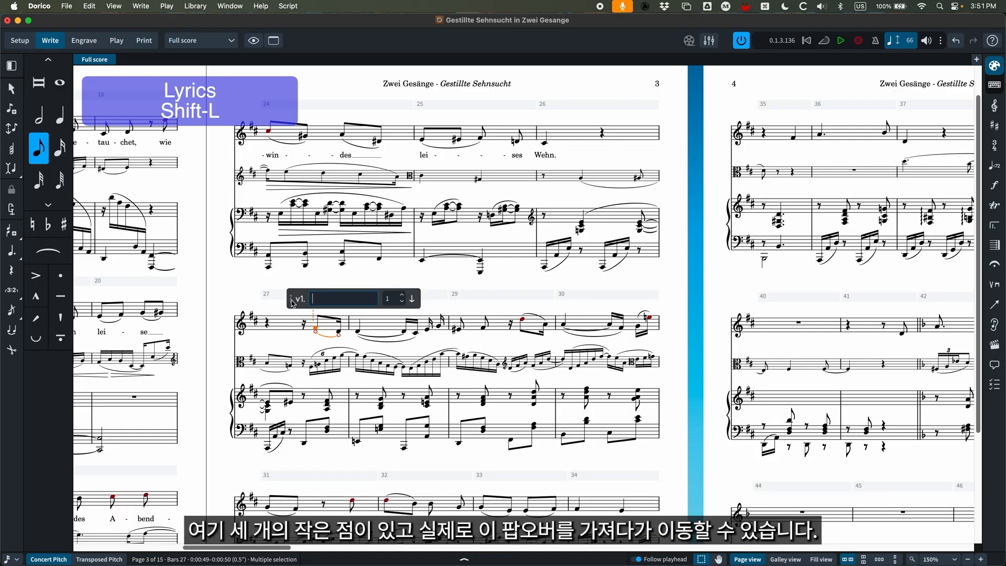
mouse_move(292, 303)
left_mouse_down()
mouse_move(293, 292)
mouse_move(291, 316)
mouse_move(298, 292)
mouse_move(290, 301)
left_mouse_up()
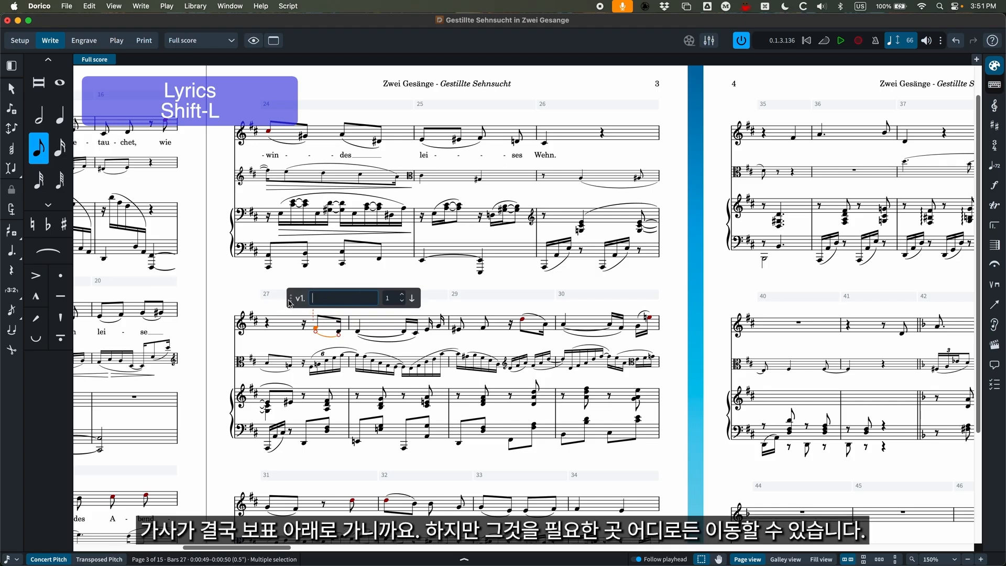
left_click_drag(292, 299, 297, 366)
key("super+equal")
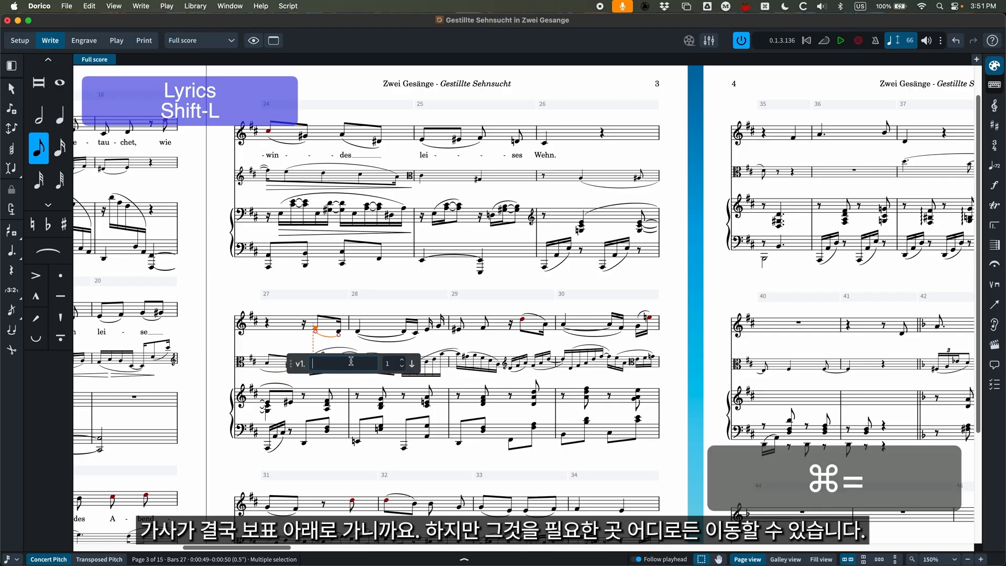
key("Escape")
key("Escape")
Reopen the lyrics popover on the first vocal note in bar 27 and move it slightly lower.
key("super+equal")
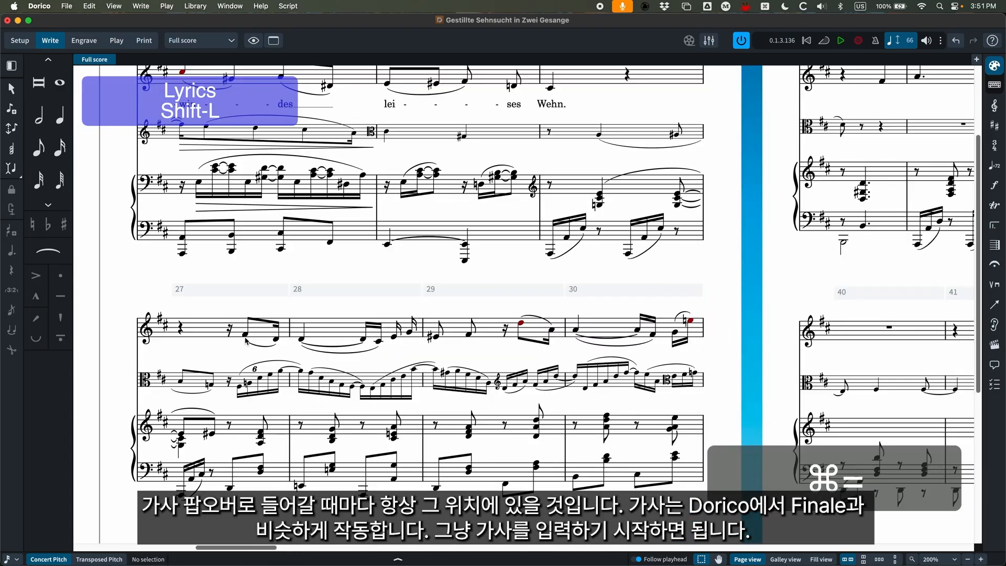
scroll(242, 341, "left", 3)
left_click(322, 335)
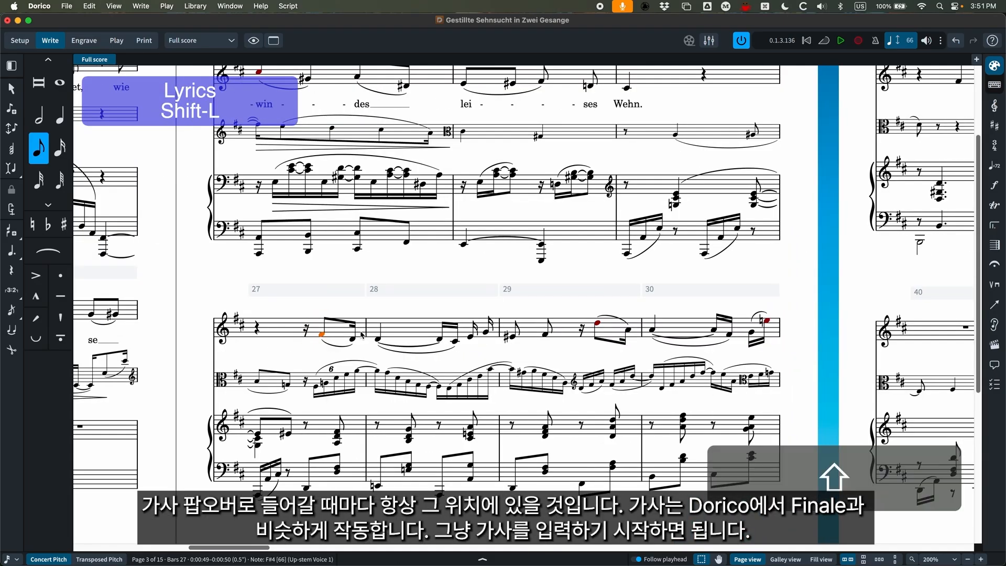
key("shift+l")
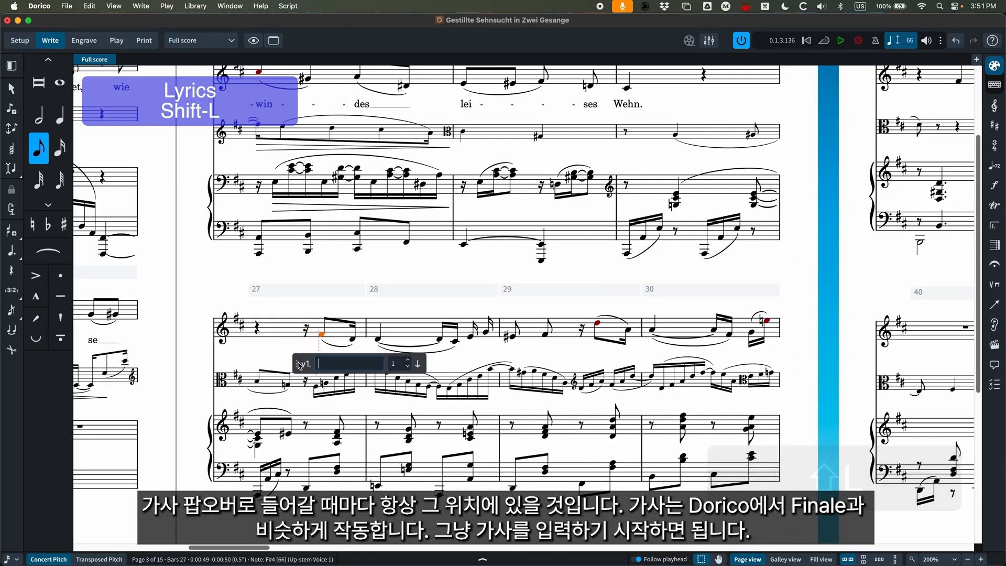
left_click_drag(296, 364, 297, 377)
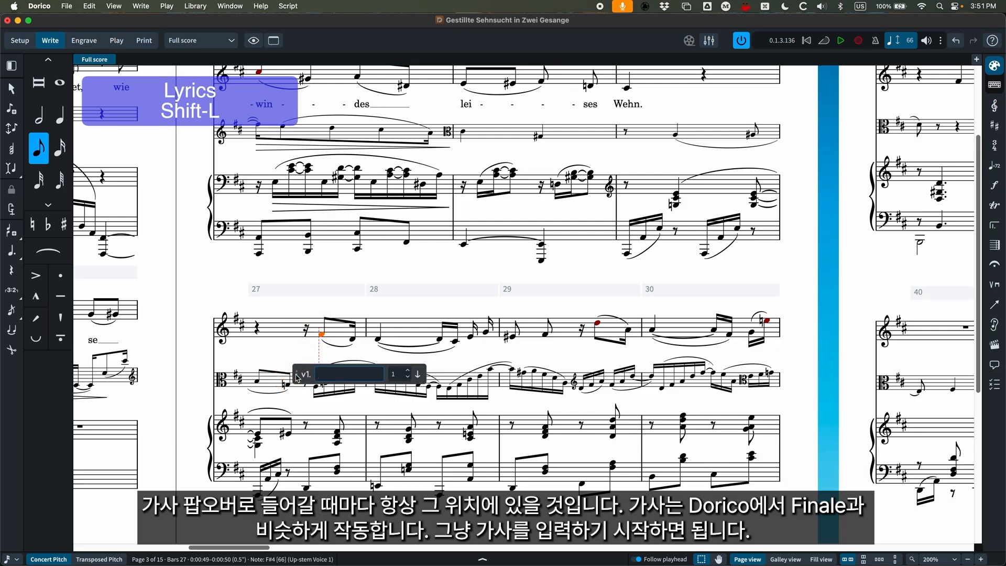
Enter the verse 1 lyrics "Type" and "words" in bars 27–28, extending each word across its slurred notes.
type("Type")
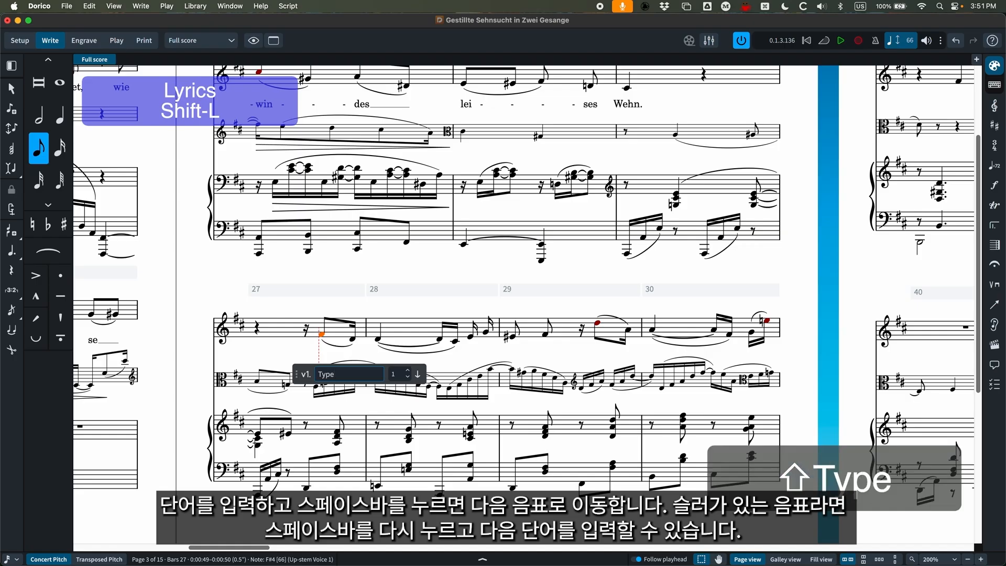
key("space")
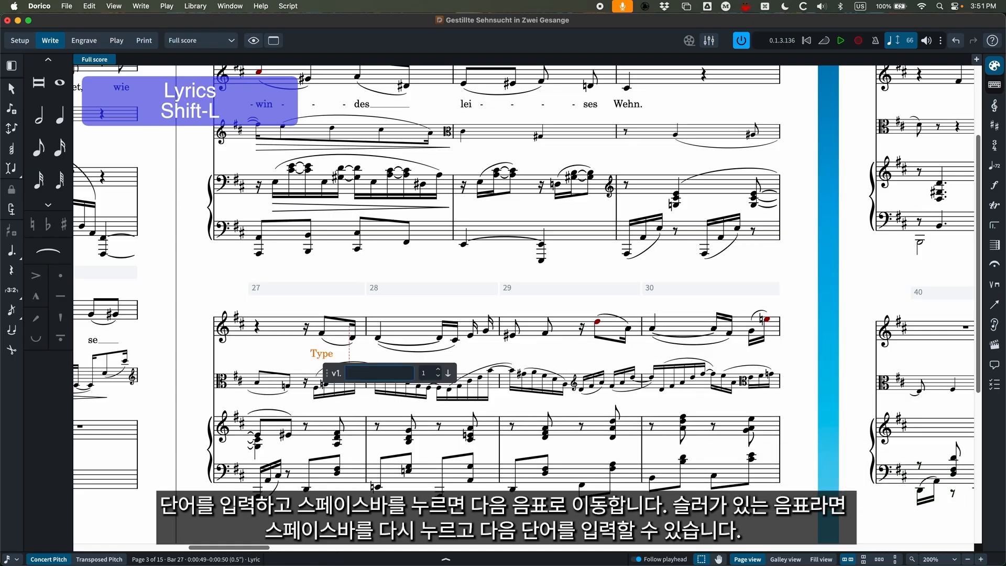
key("space")
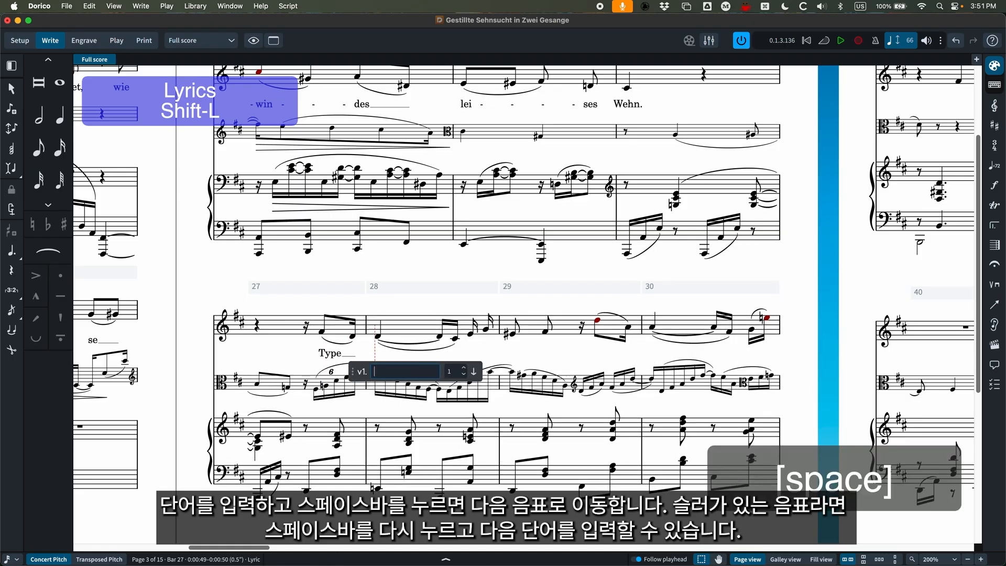
type("word")
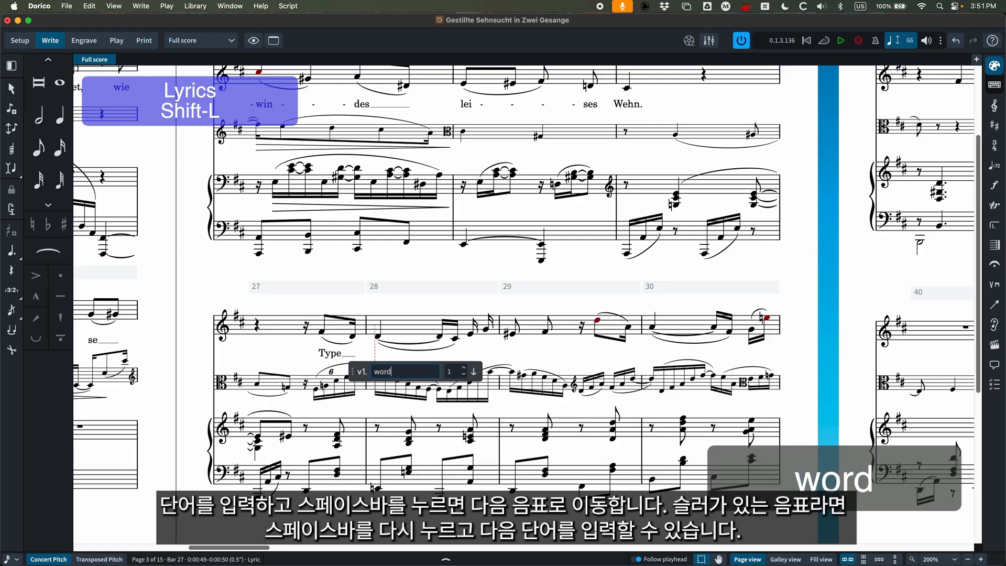
type("s")
key("space")
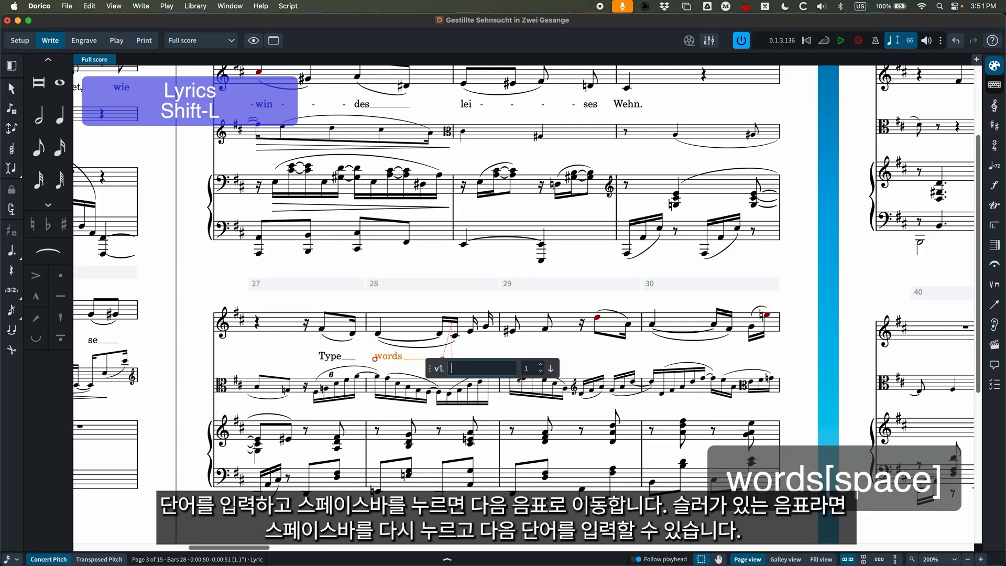
key("space")
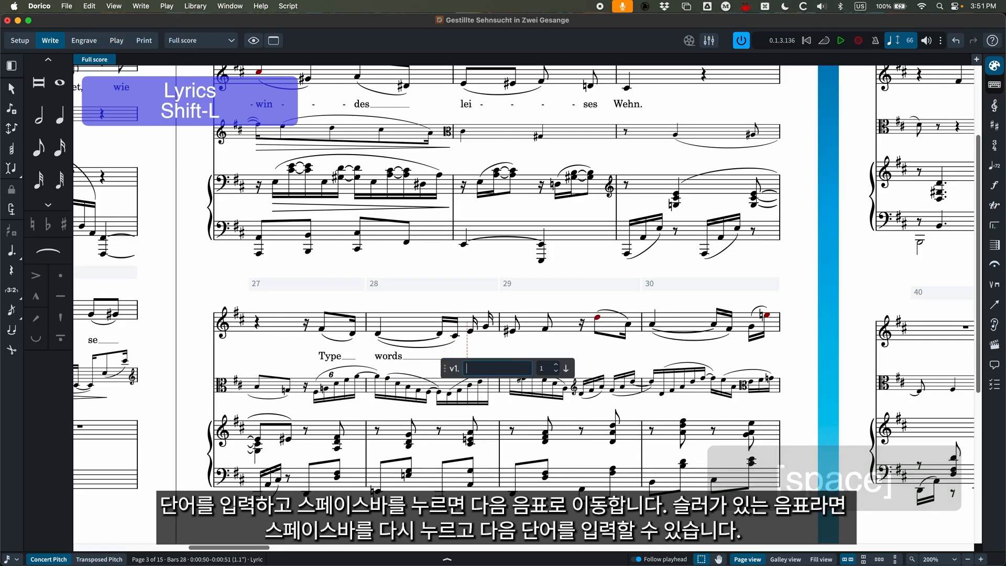
Enter the hyphenated lyric "ly-rics" on the last two vocal notes of bar 28.
type("ly")
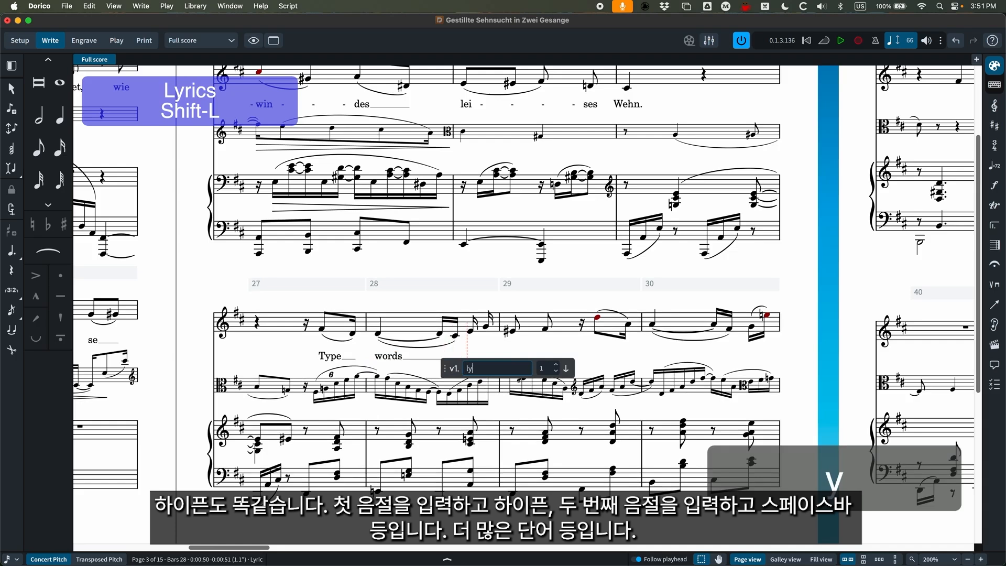
key("minus")
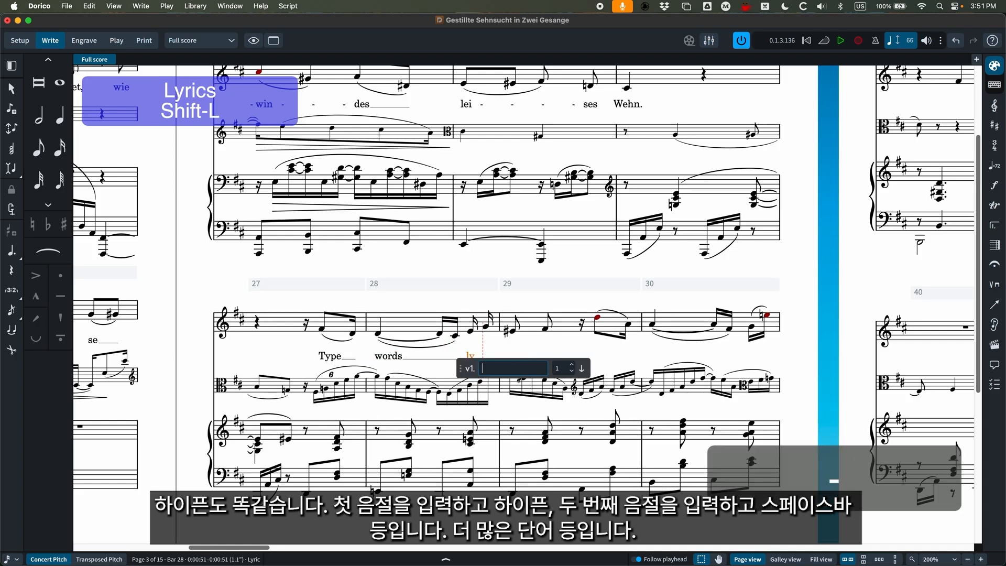
type("rics")
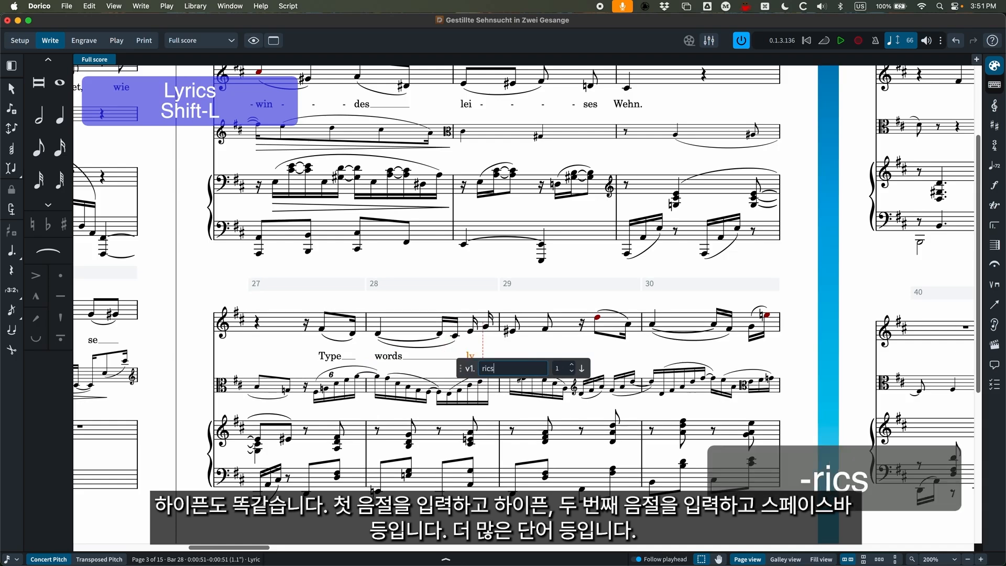
key("space")
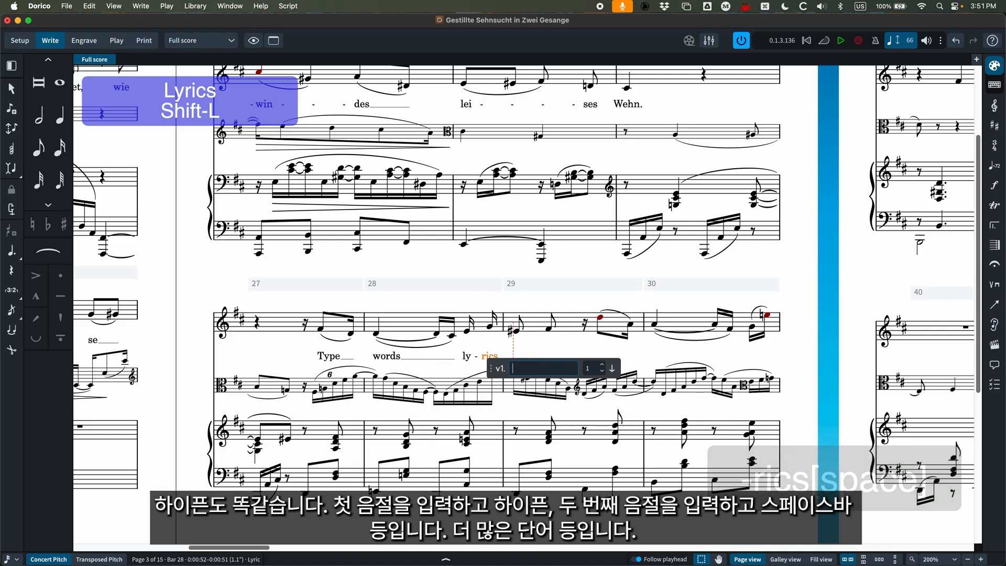
Enter the lyrics "more" and "words" on the first two vocal notes of bar 29, and close the popover.
type("more")
key("space")
type("words")
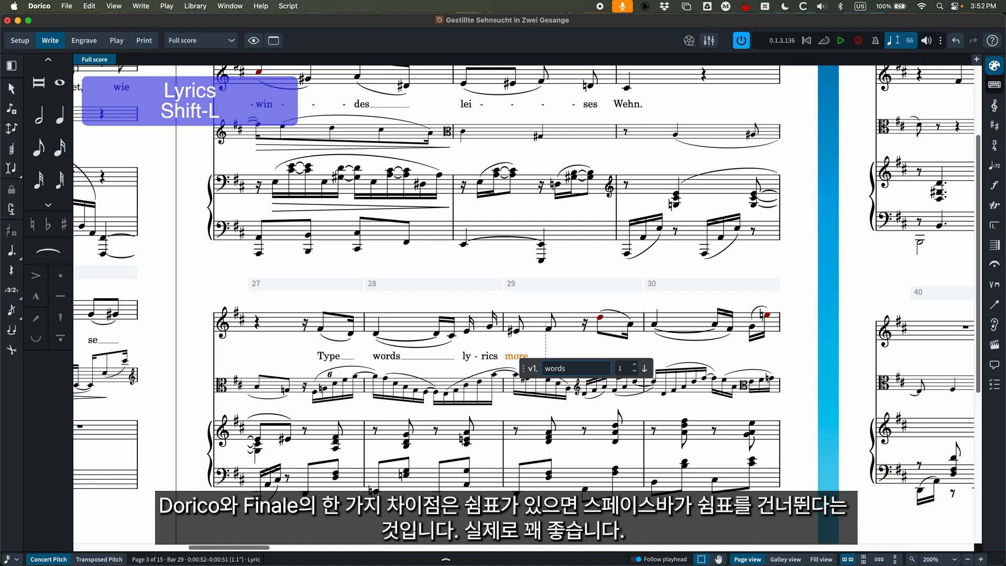
key("space")
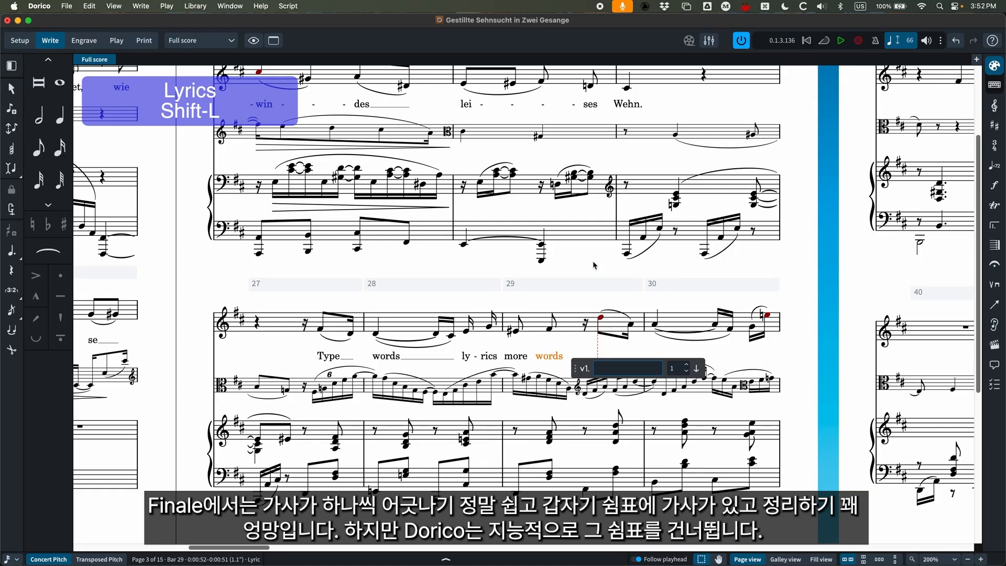
key("Escape")
Add the lyric "word" to the vocal rest in bar 29, and delete that lyric.
left_click(586, 326)
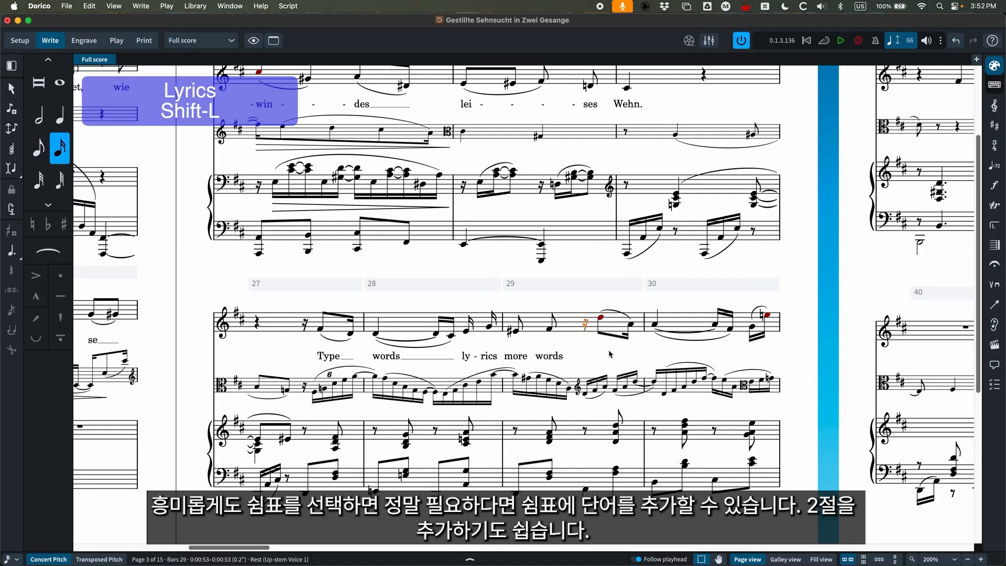
key("shift+l")
type("word")
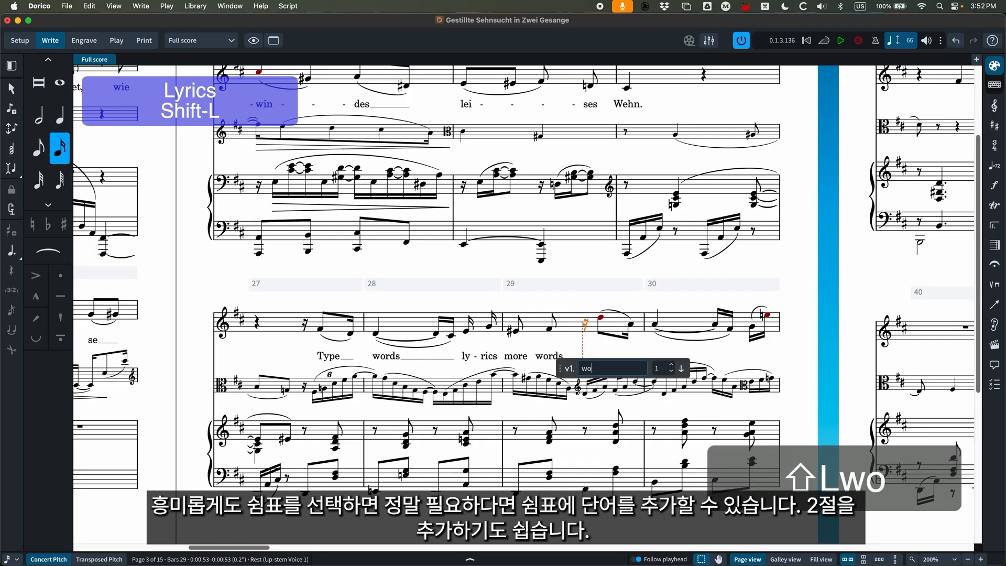
key("Return")
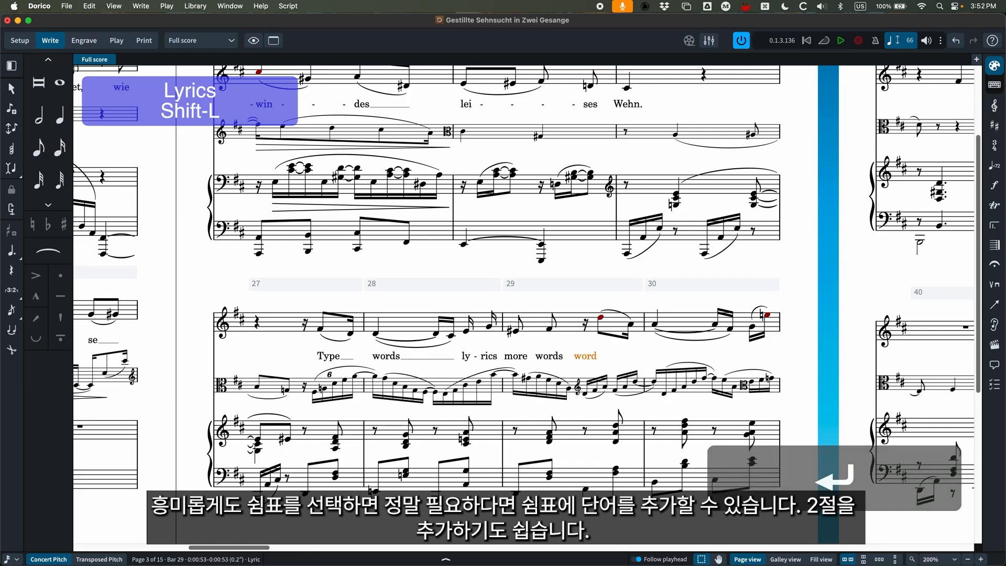
key("BackSpace")
Add verse 2 lyrics "Verse" and "two" starting at the first vocal note in bar 27, extending them across the slurred notes.
left_click(320, 329)
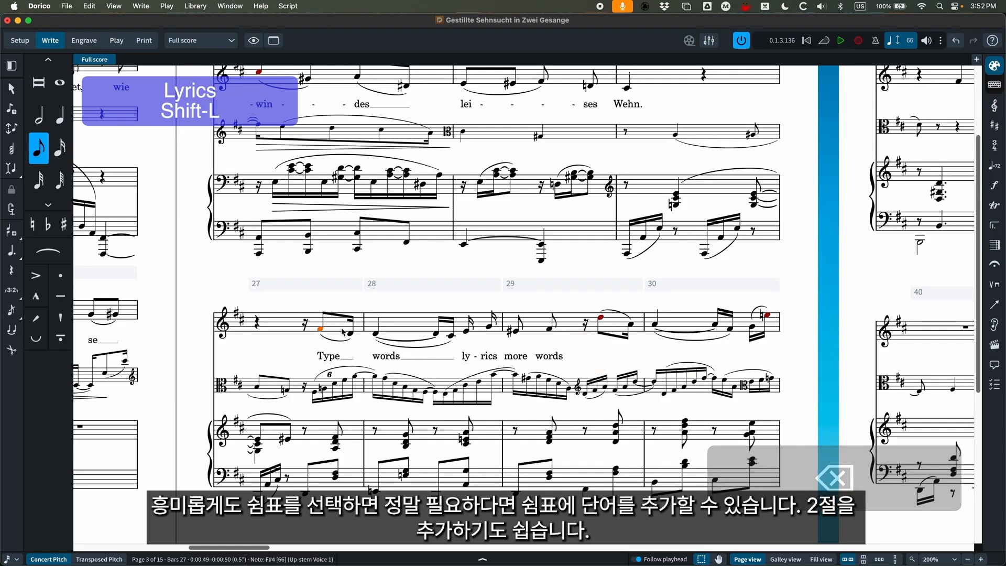
key("shift+l")
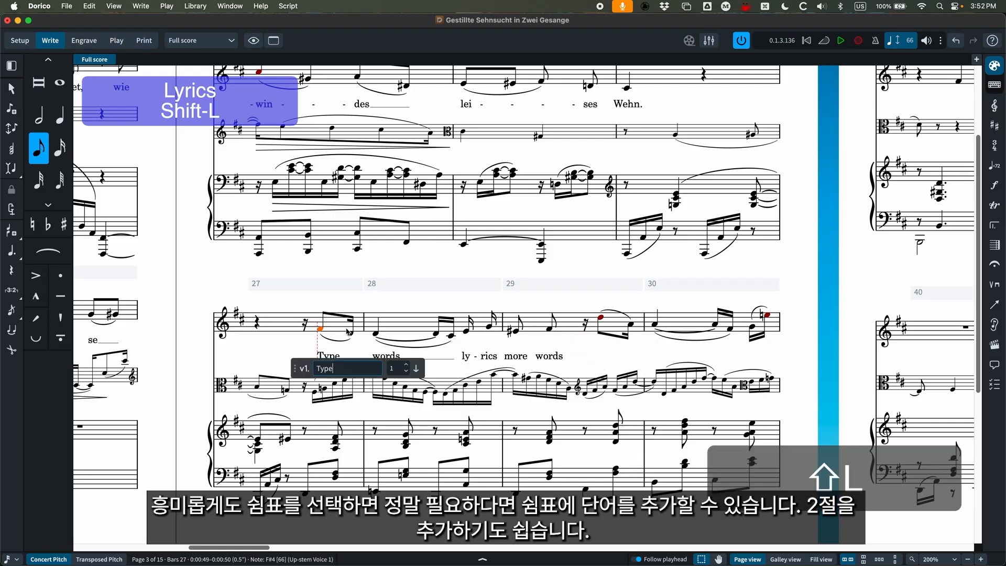
left_click(406, 367)
type("Ver")
key("space")
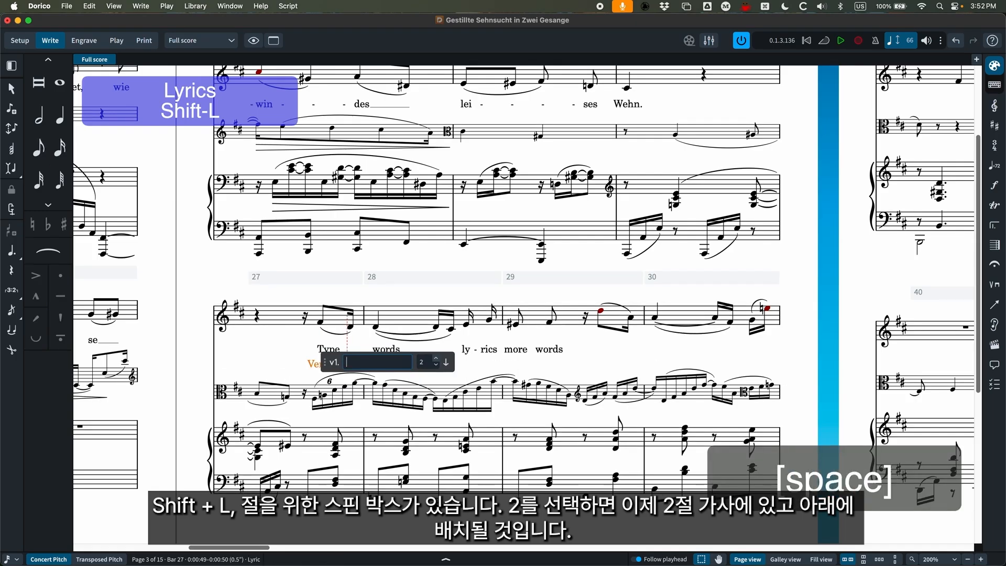
key("space")
type("two")
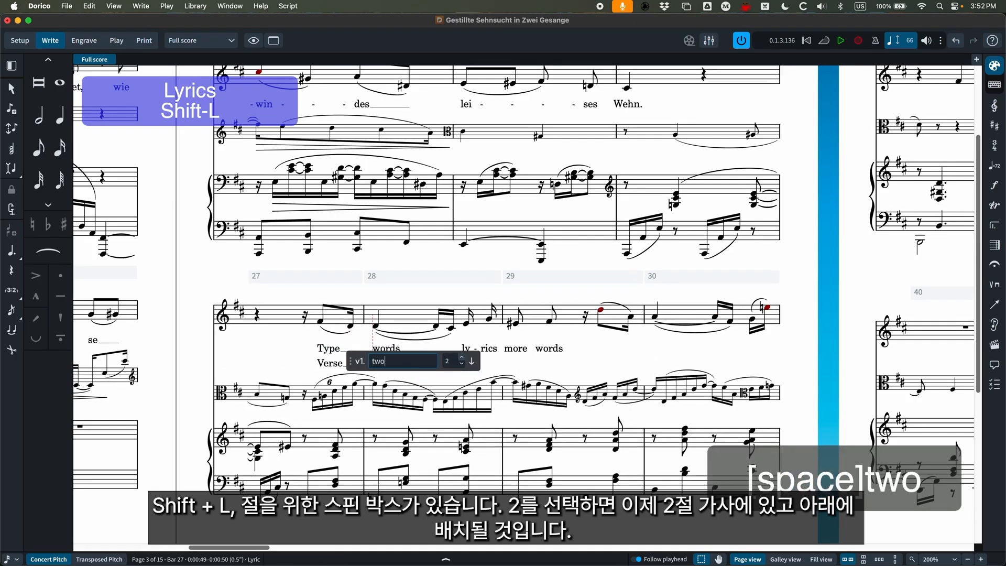
key("space")
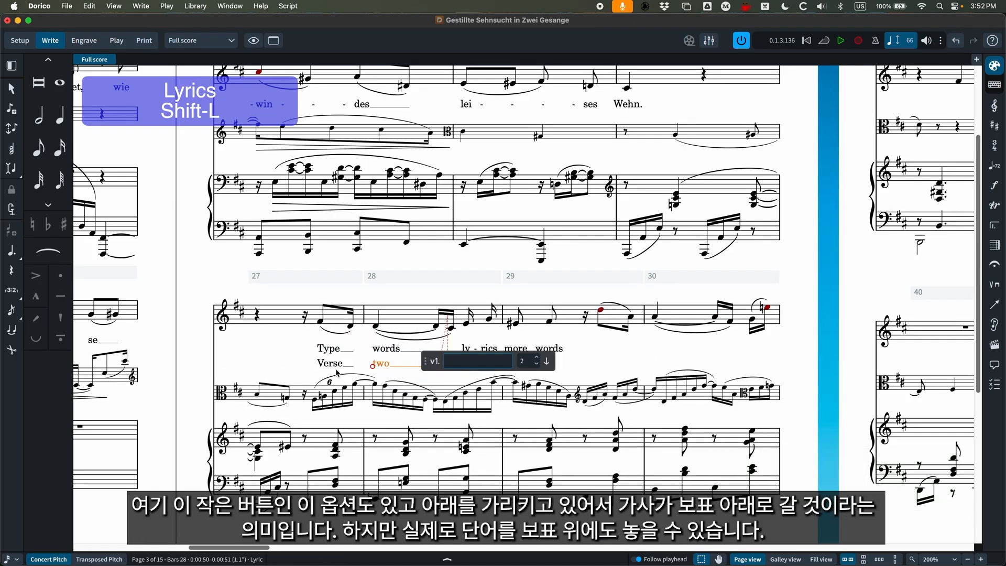
Add the lyric "Words" above the staff on the first slurred vocal note in bar 29, extend it across the slur, and close the popover.
left_click(603, 314)
key("shift+l")
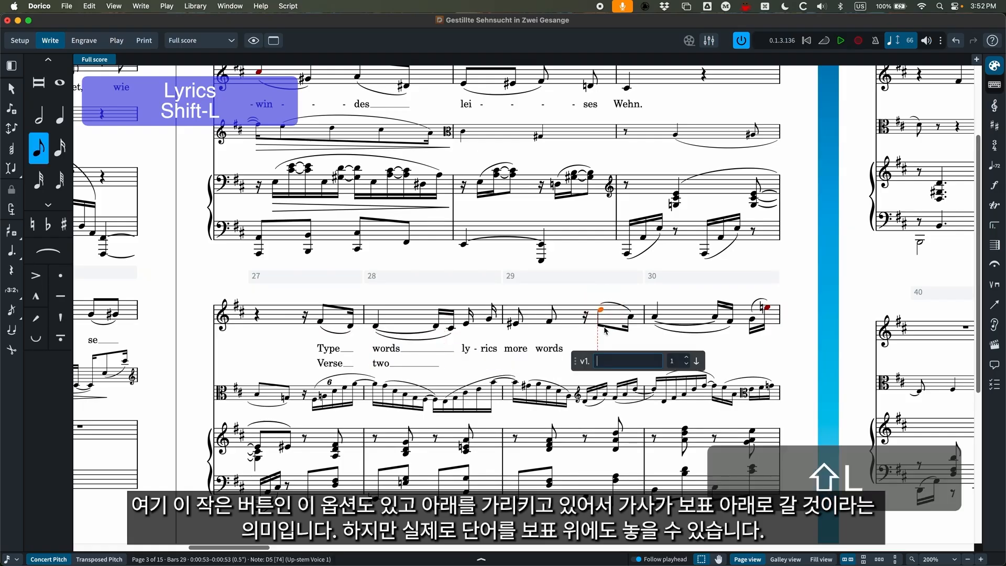
left_click(698, 362)
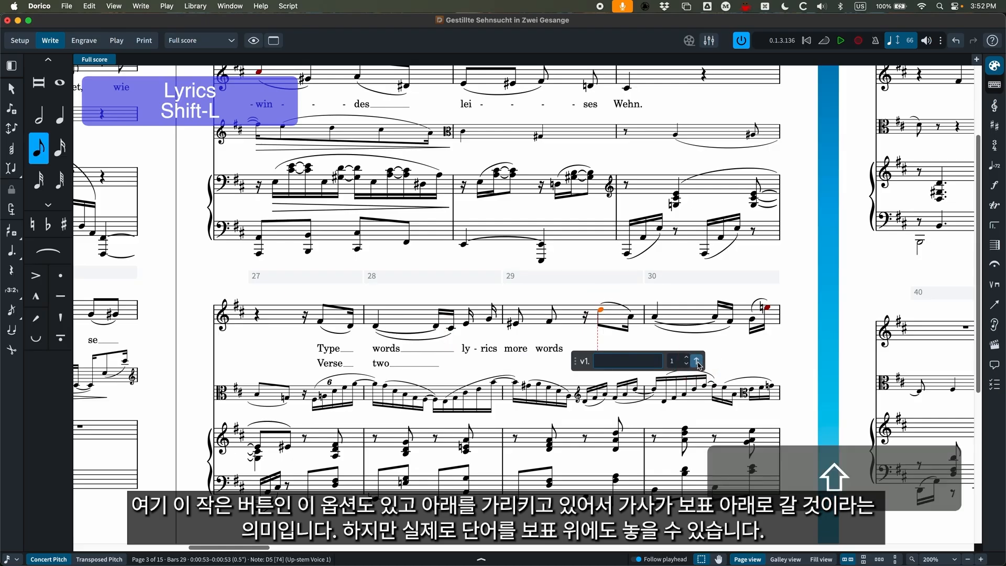
type("Words")
key("space")
key("space")
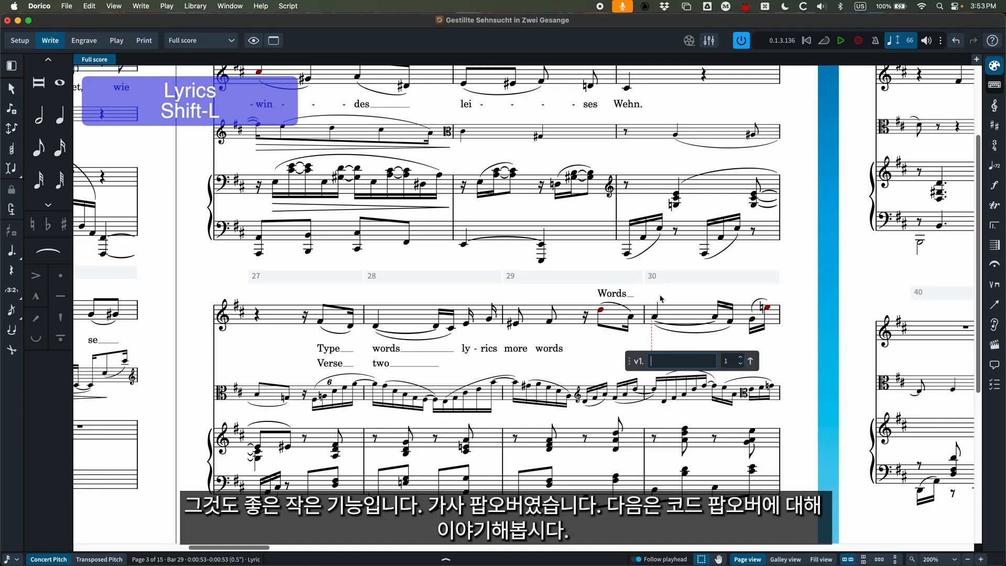
scroll(682, 304, "right", 10)
key("Escape")
Add the chord symbol D/F# at the first rest of bar 42 in the upper piano staff, and advance to the next beat.
scroll(681, 294, "right", 5)
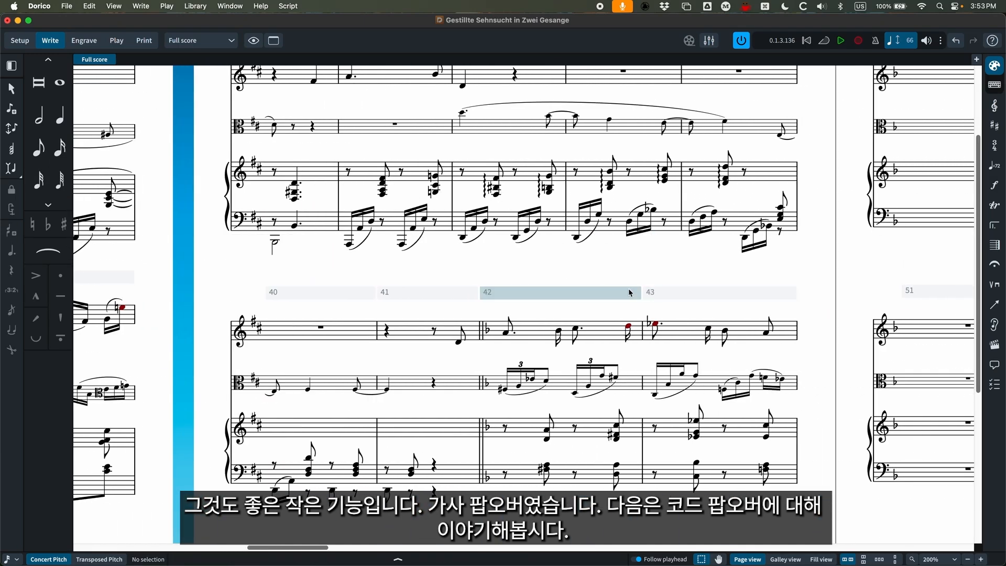
scroll(628, 288, "down", 2)
key("shift+q")
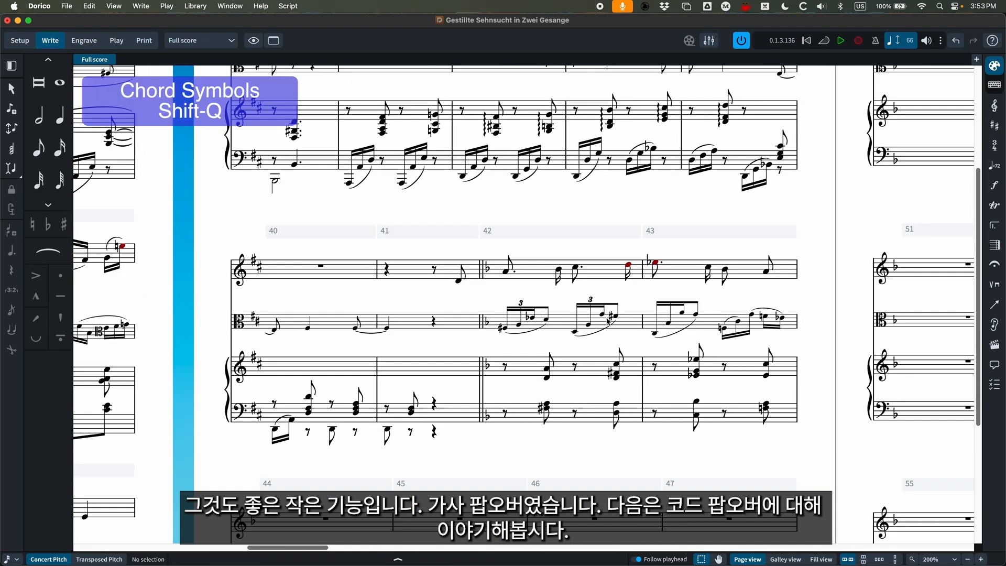
left_click(505, 367)
key("shift+q")
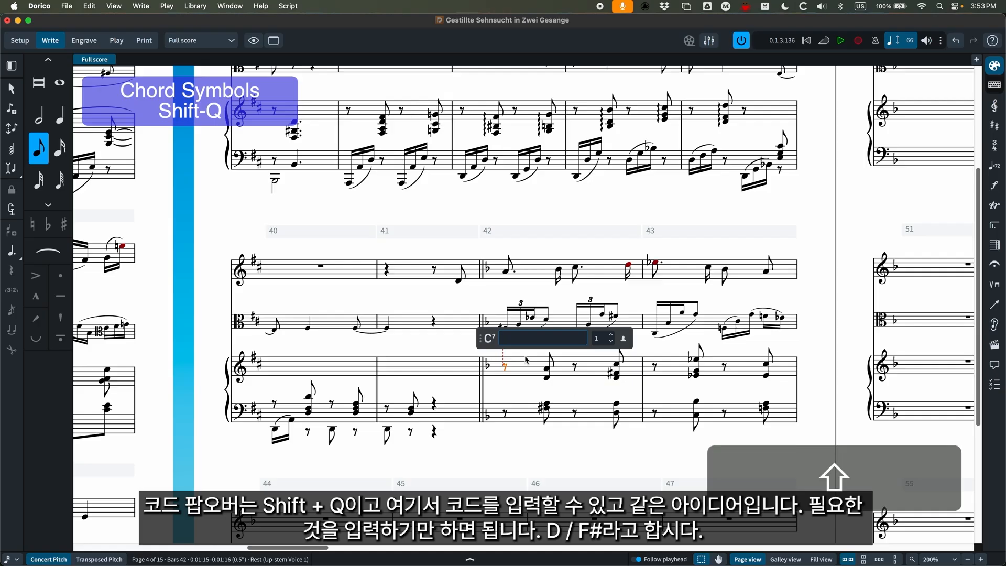
type("D")
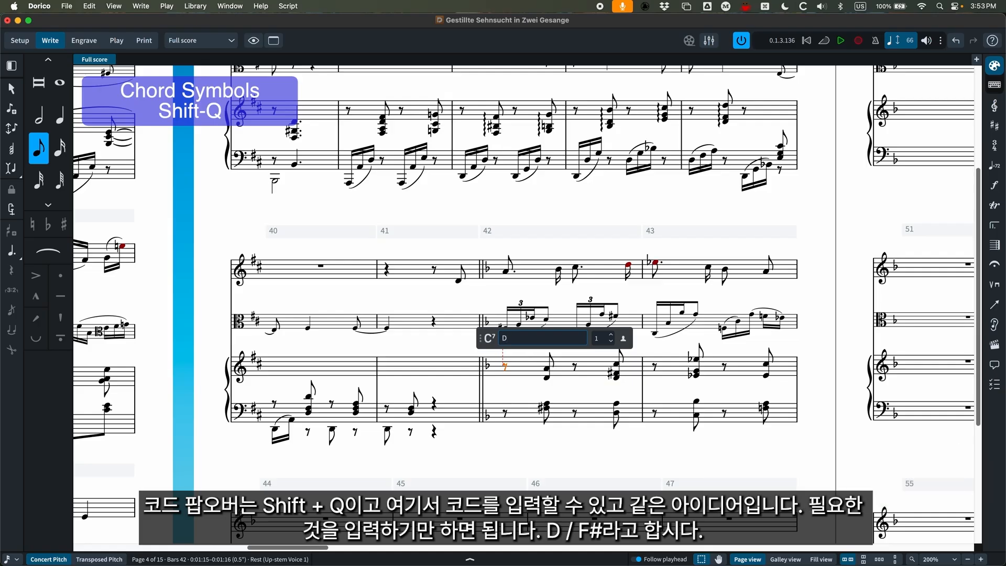
type("/F#")
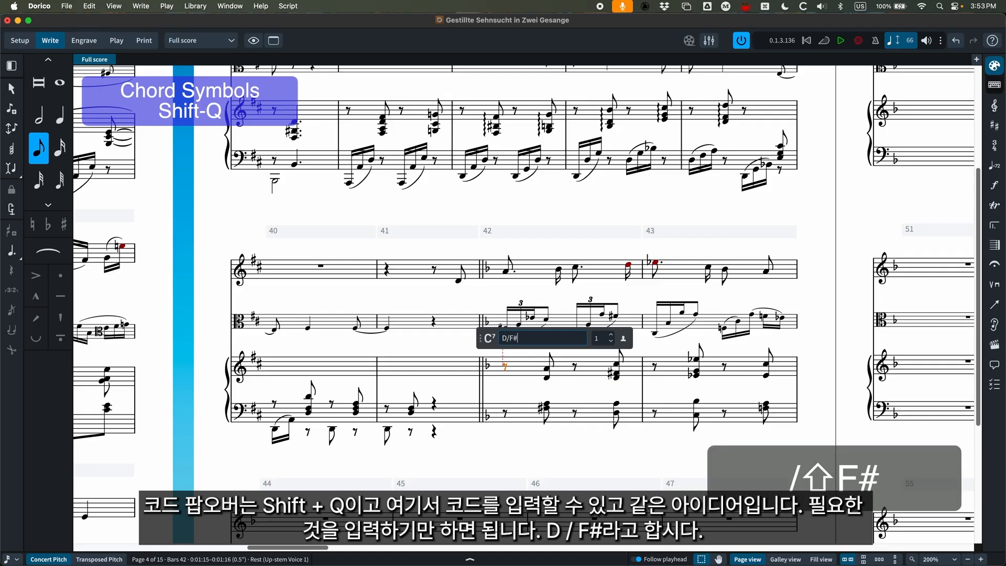
key("space")
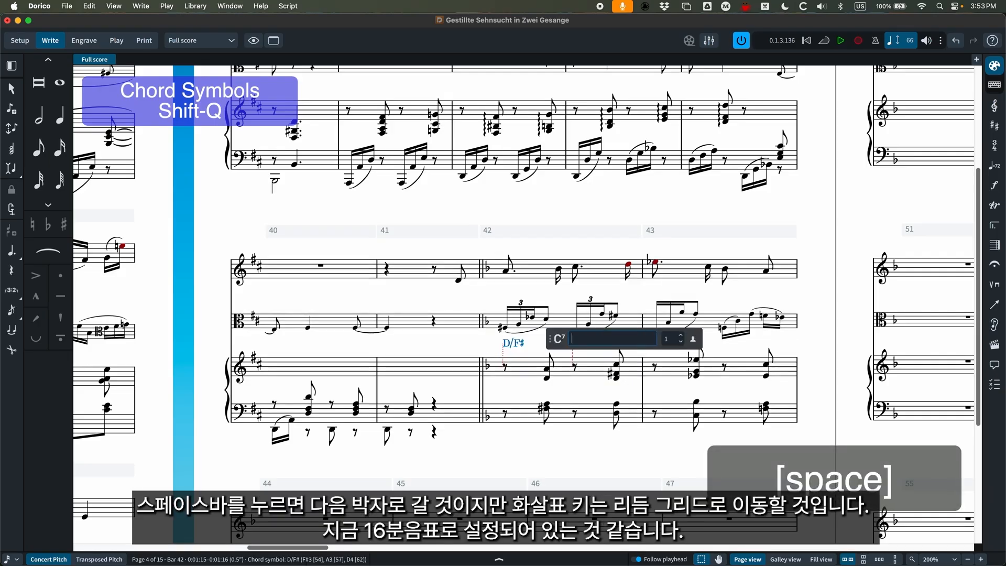
Move the chord entry point back and forth along the rhythmic grid in bar 42, returning to the second beat.
key("Left")
key("Left")
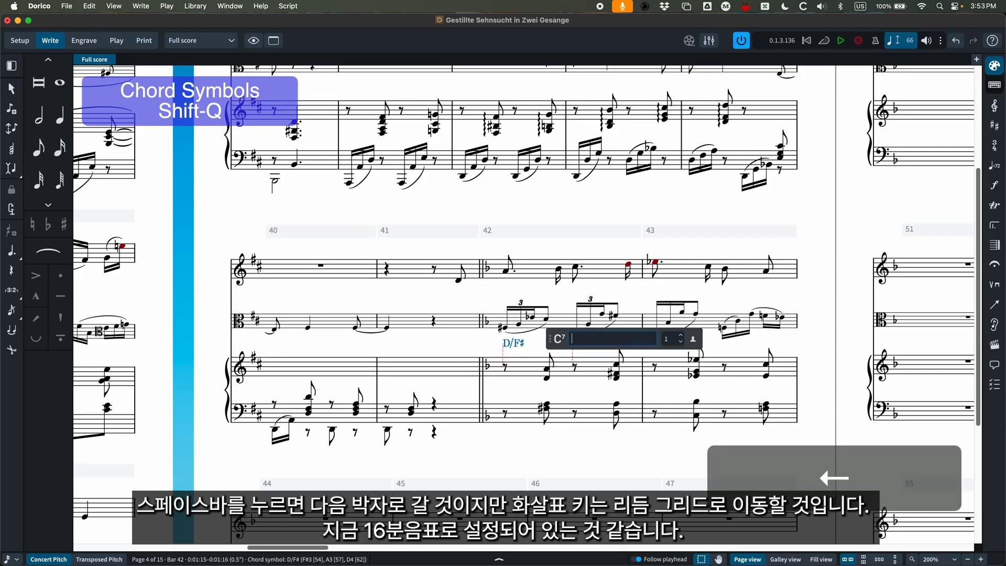
key("Left")
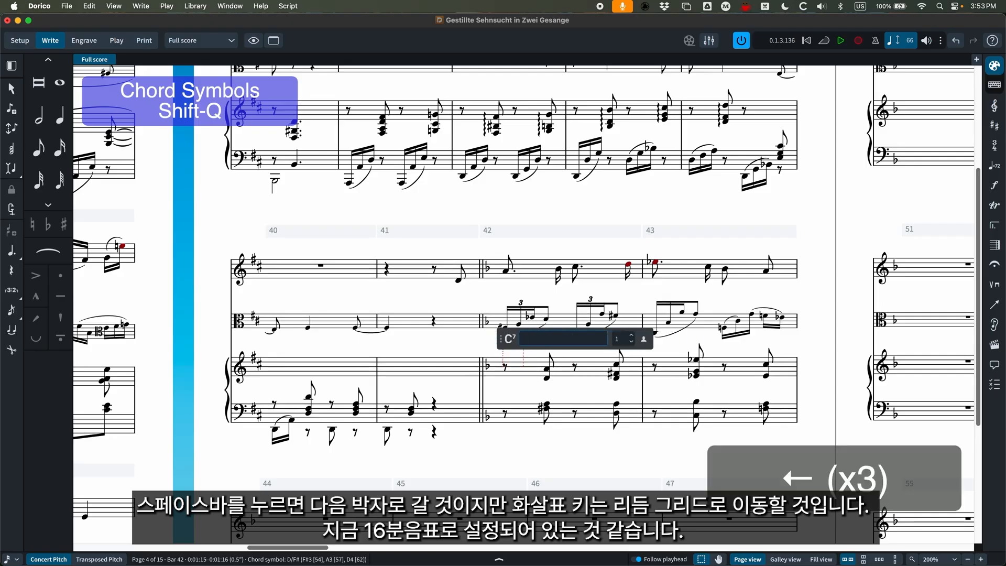
key("Left")
key("Right")
key("Right")
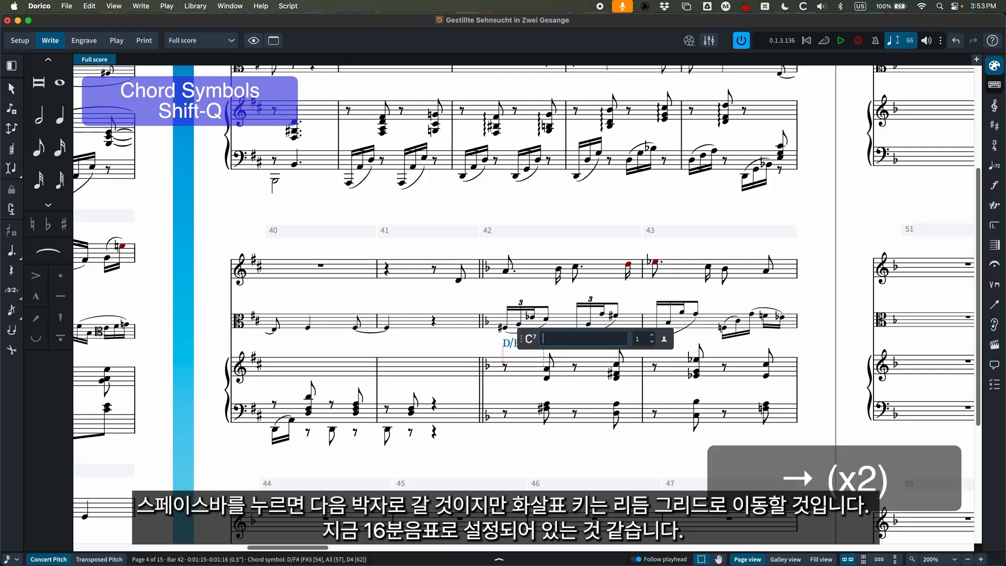
key("Right")
key("Right")
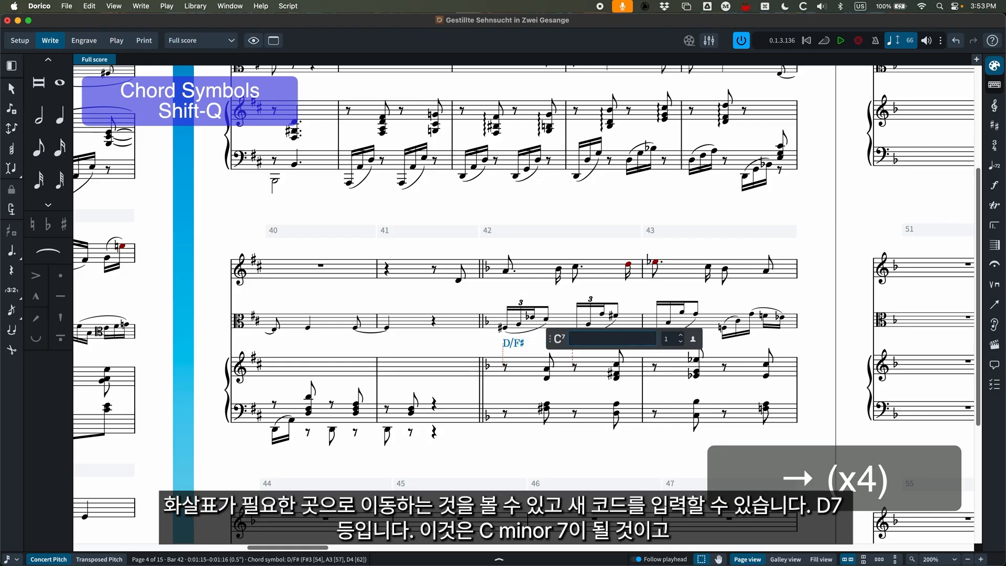
key("Right")
key("Left")
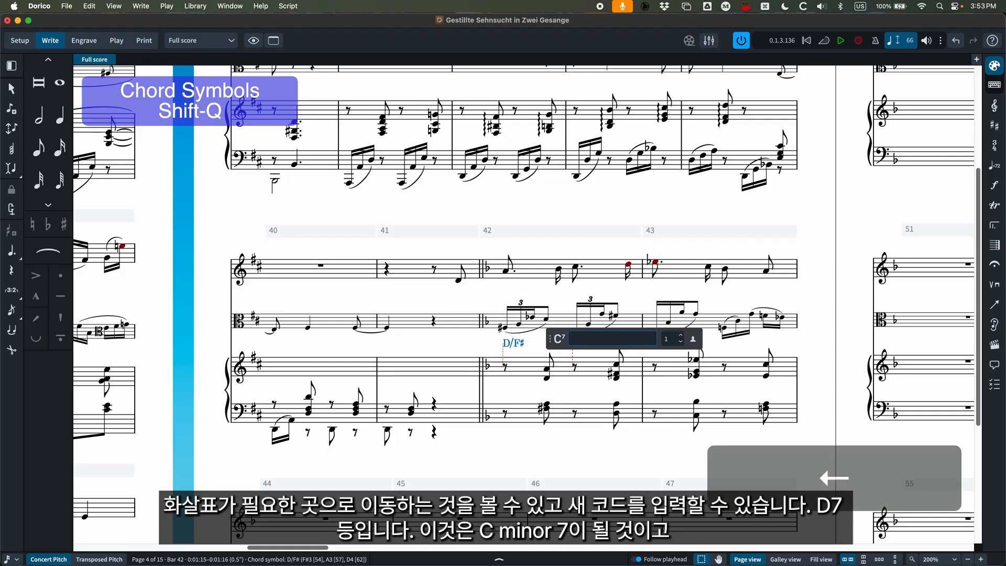
Add the chord symbols D7 on bar 42's second beat and Cm7 and F7 on bar 43's two beats, and finish chord entry.
type("D7")
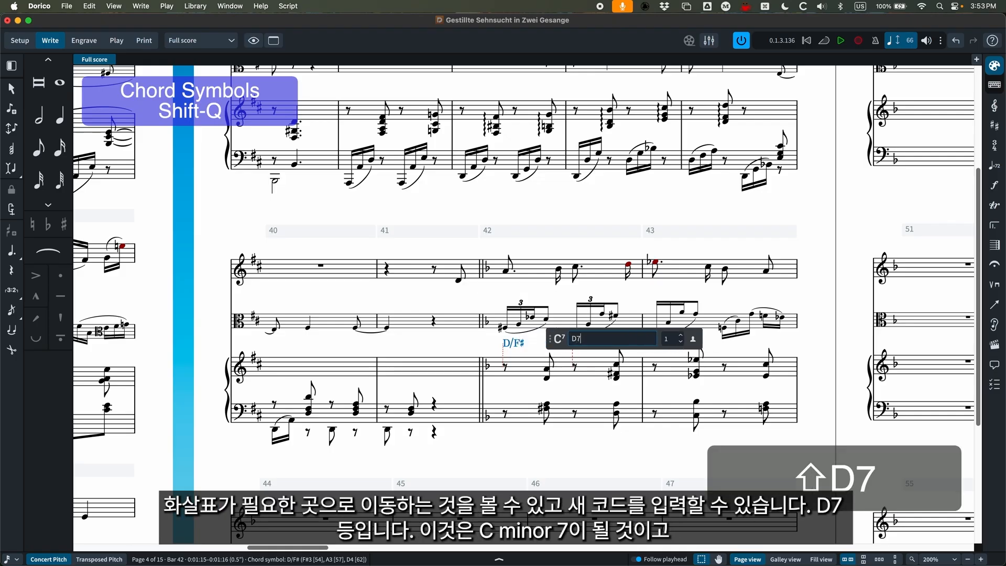
key("space")
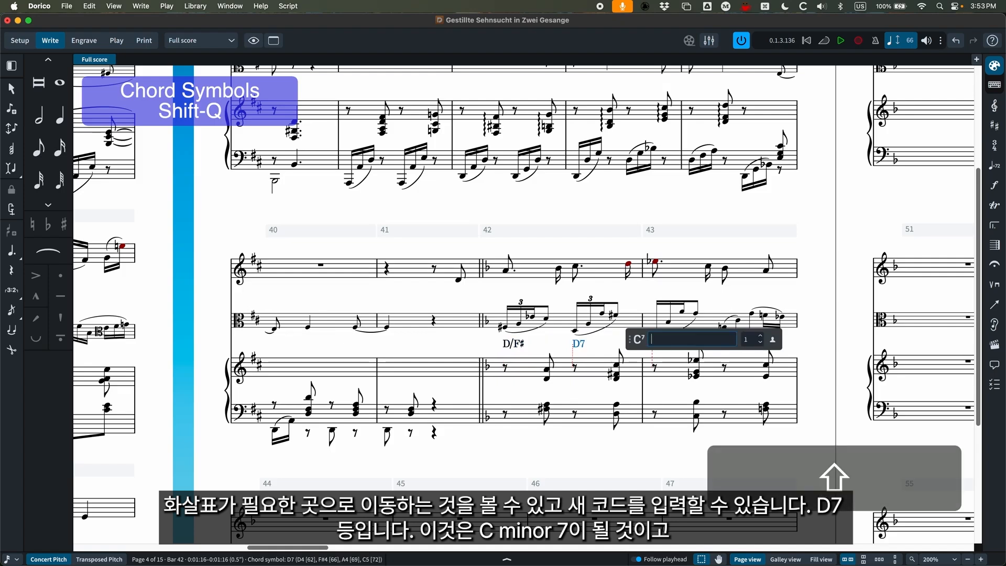
type("Cm7")
key("space")
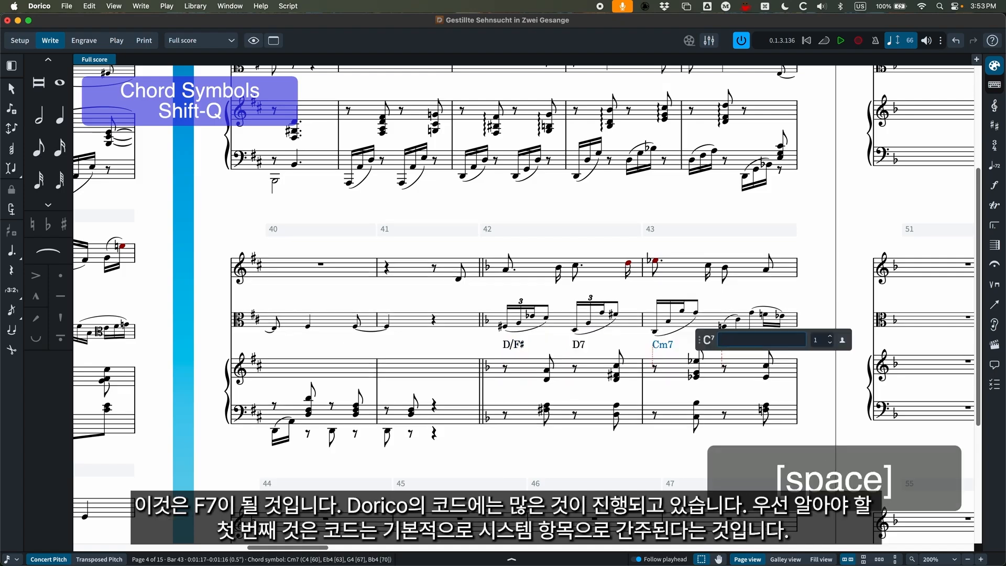
type("F7")
key("space")
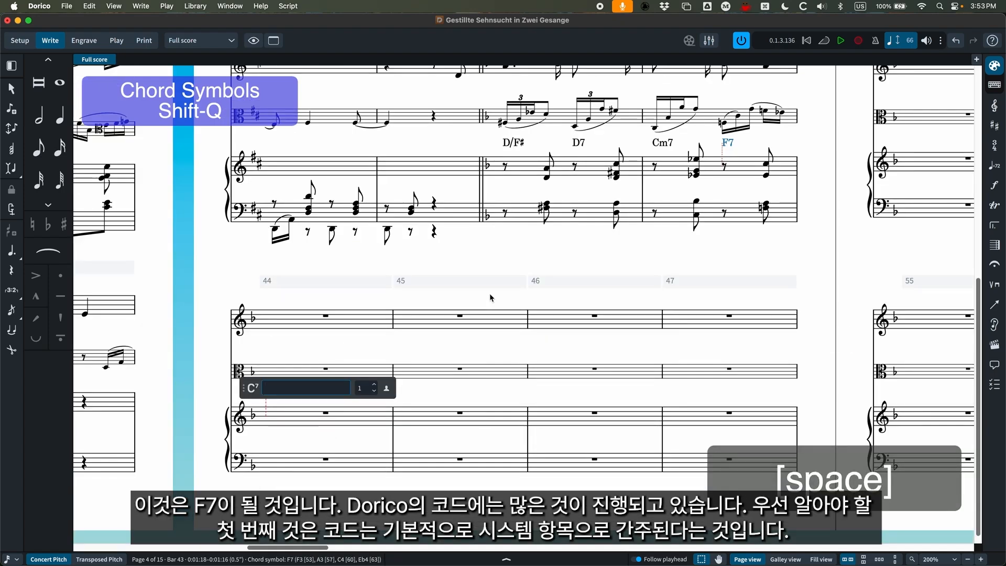
key("Escape")
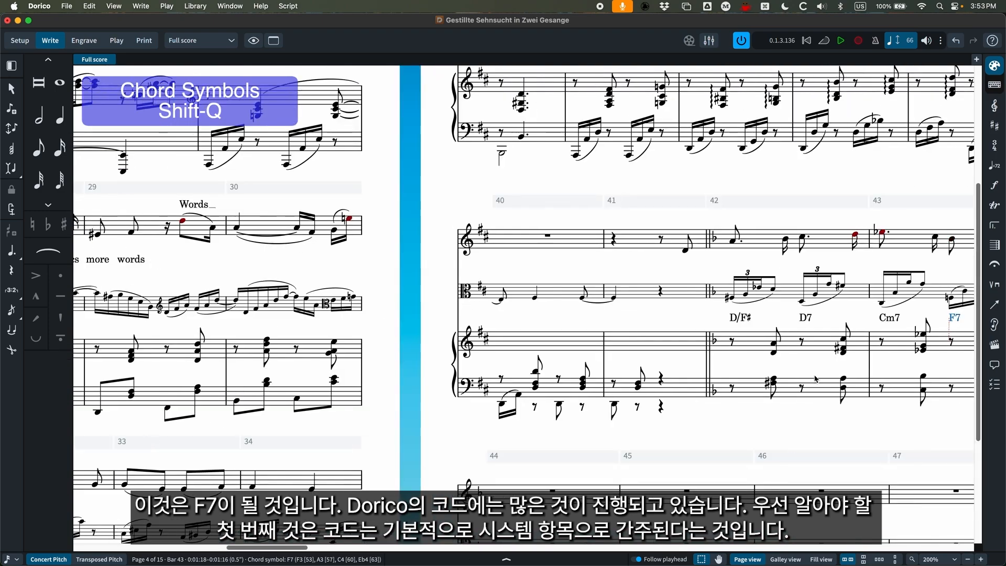
left_click(706, 183)
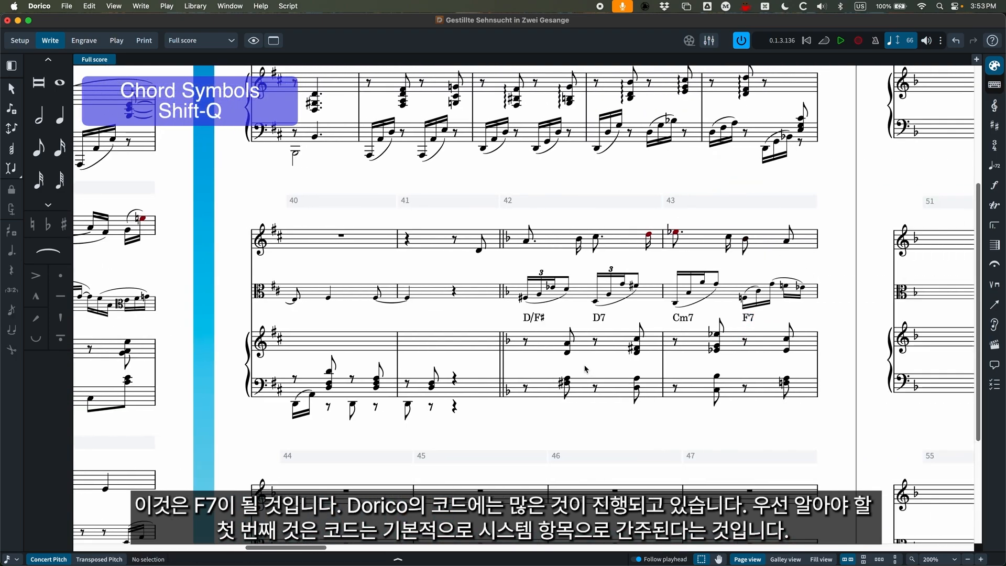
In Setup mode, set the Alto player's chord symbols to Show for All Instruments.
scroll(446, 336, "right", 2)
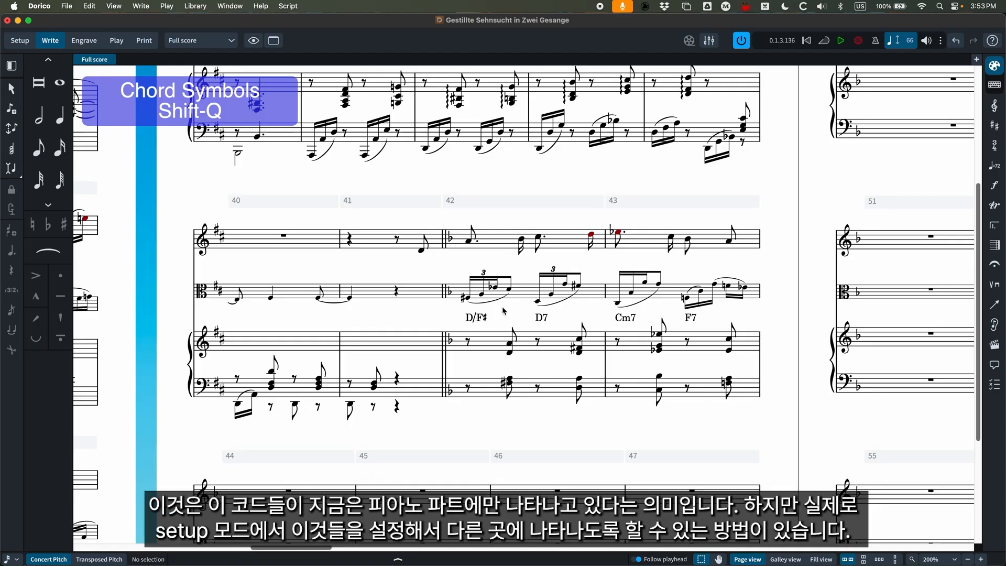
left_click(15, 40)
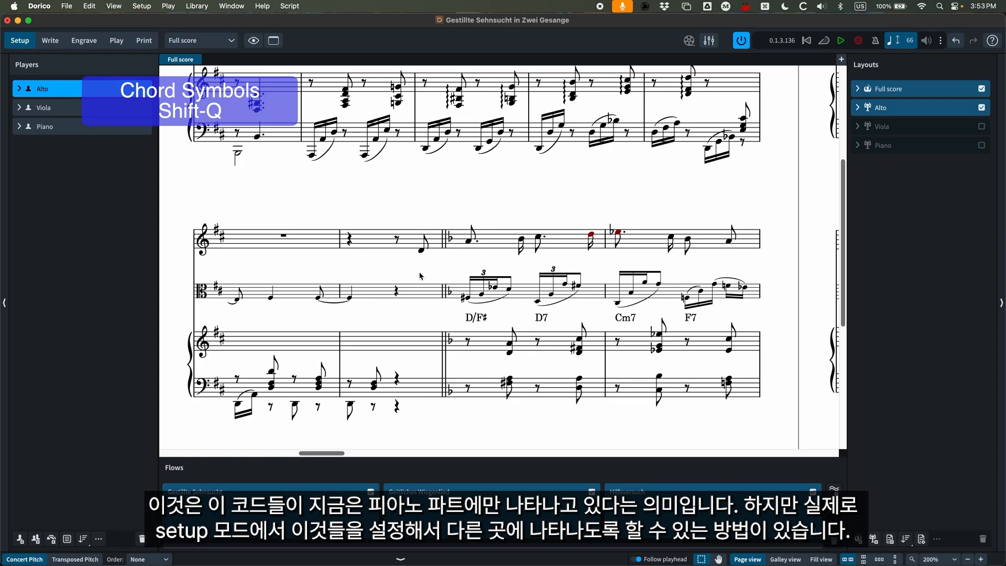
right_click(77, 93)
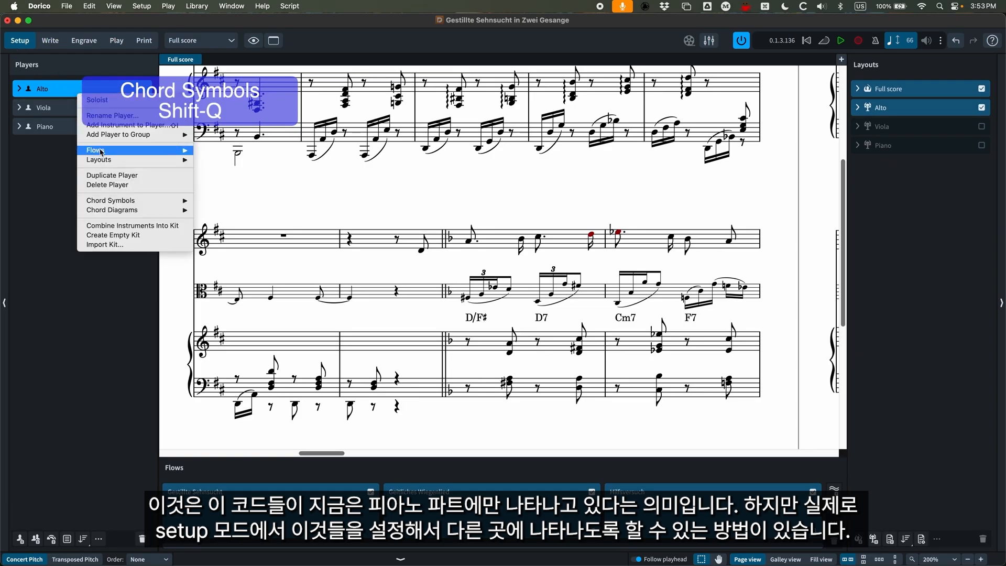
mouse_move(124, 204)
left_click(246, 235)
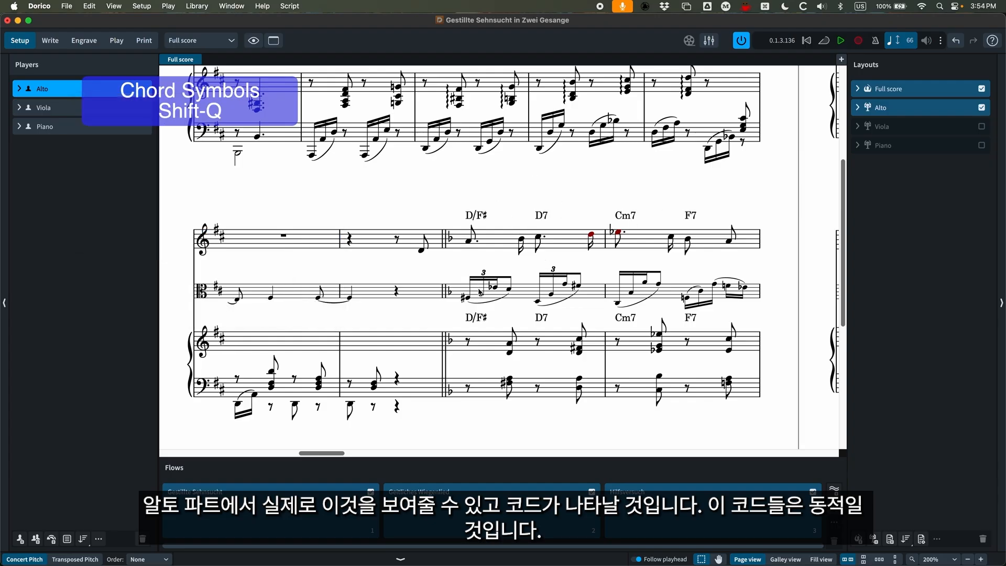
Return to Write mode and change the D/F# chord symbol above the piano in bar 42 to D9.
left_click(51, 43)
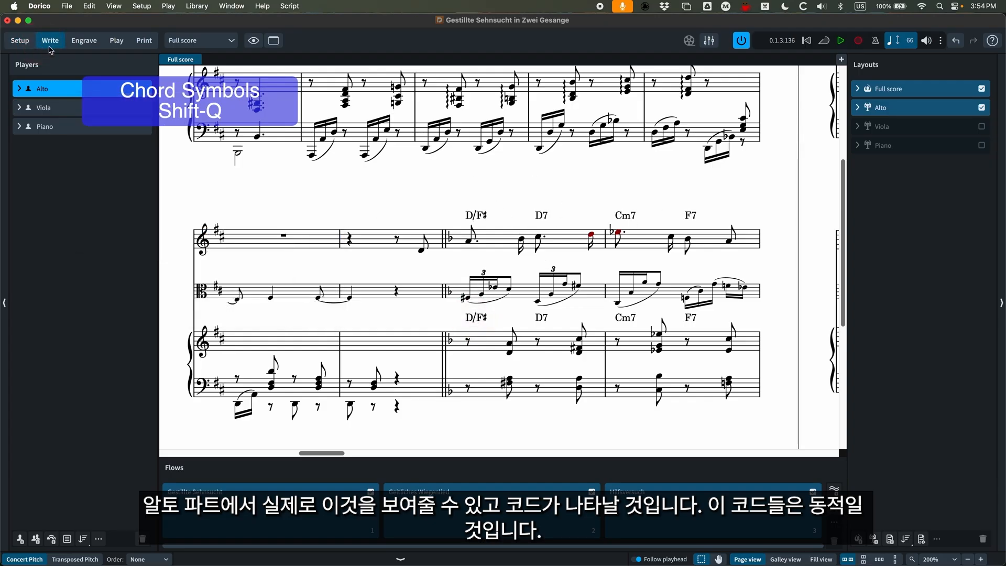
double_click(470, 319)
key("BackSpace")
key("BackSpace")
key("BackSpace")
key("BackSpace")
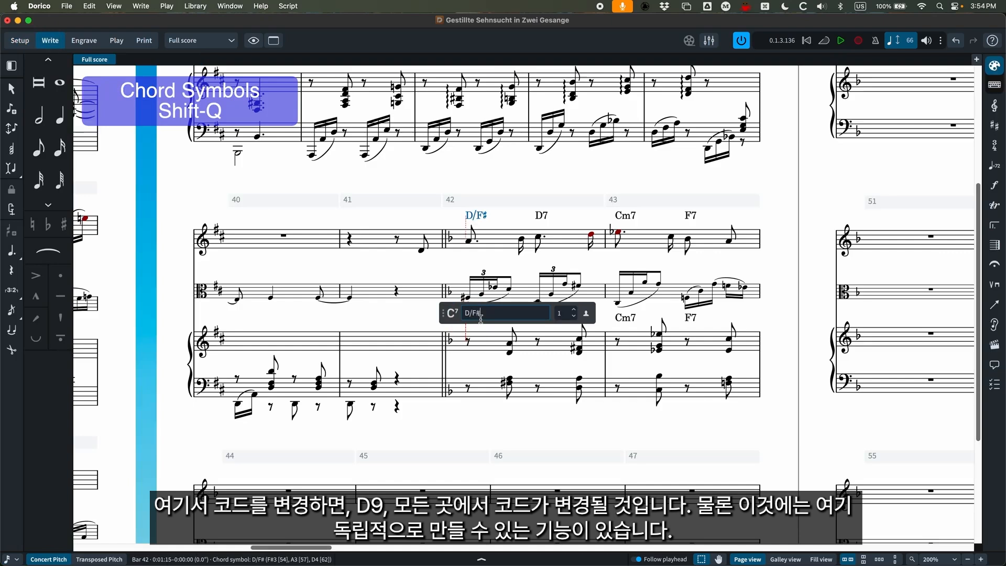
type("D9")
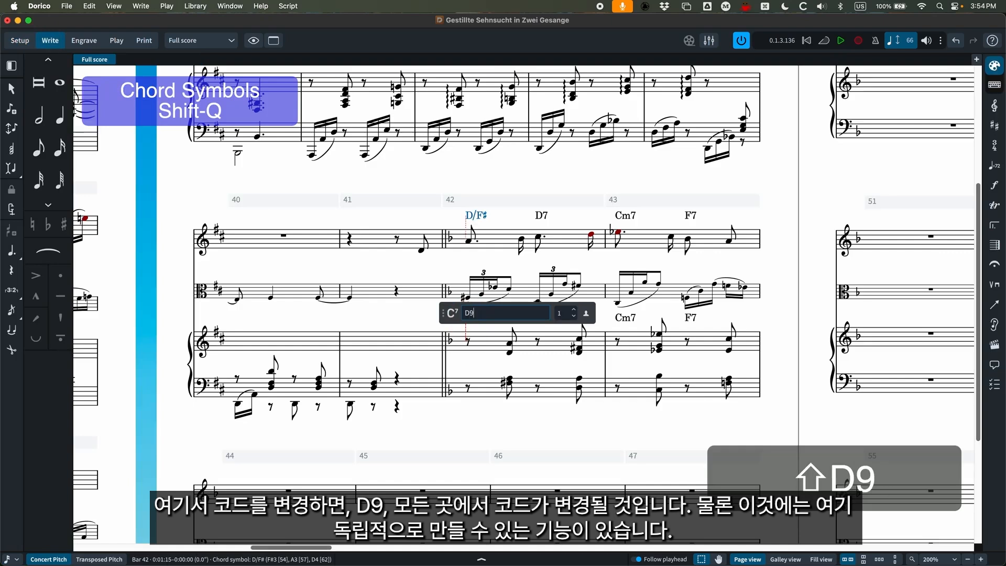
key("Return")
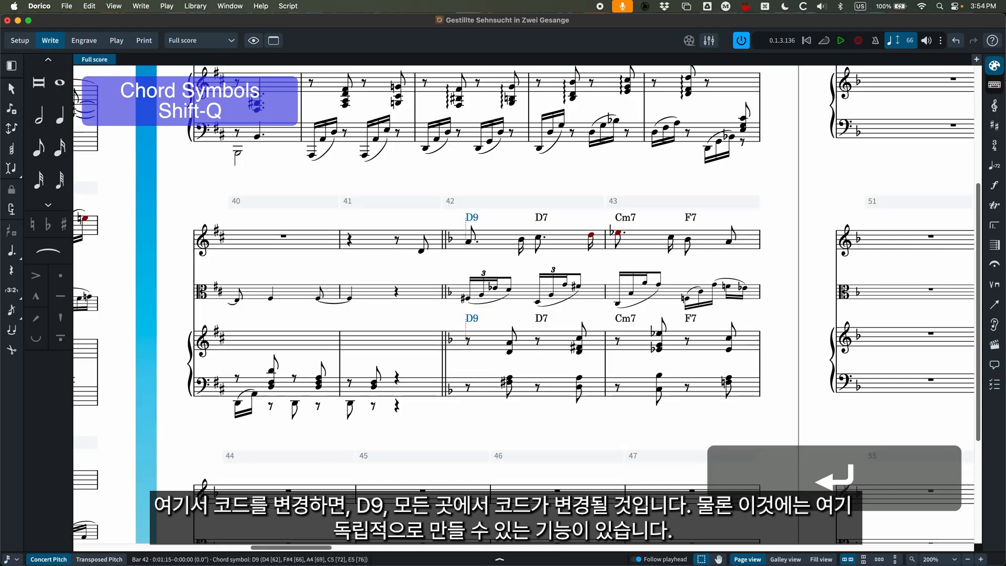
Change the first chord symbol above the Alto staff in bar 42 to D13 as a local chord for that player only.
double_click(473, 218)
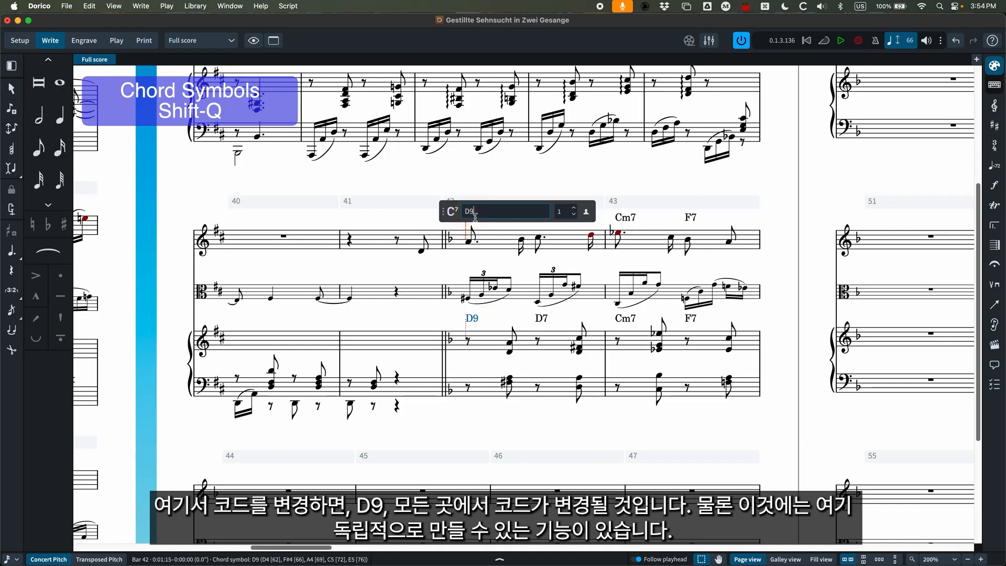
left_click(588, 213)
key("BackSpace")
type("13")
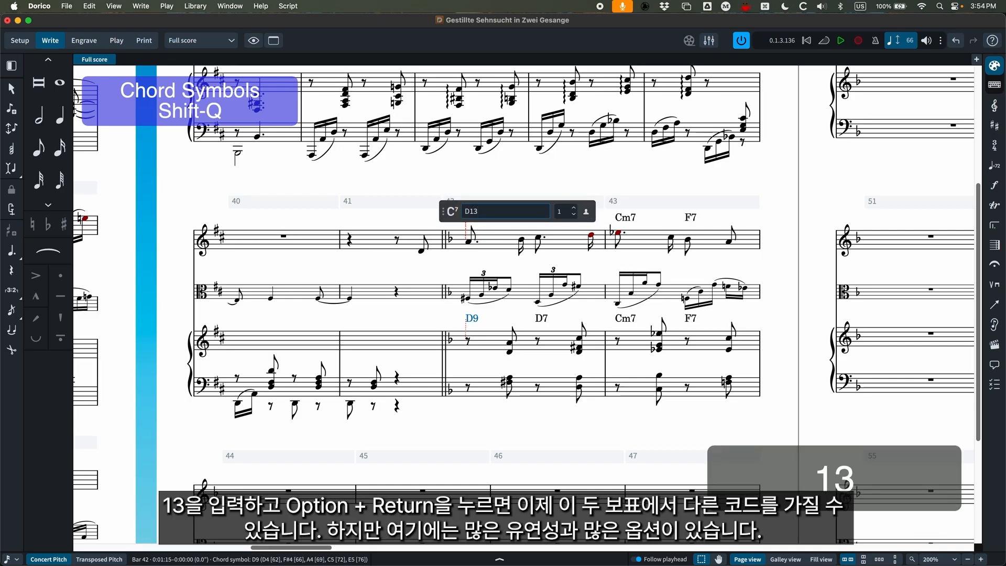
key("alt+Return")
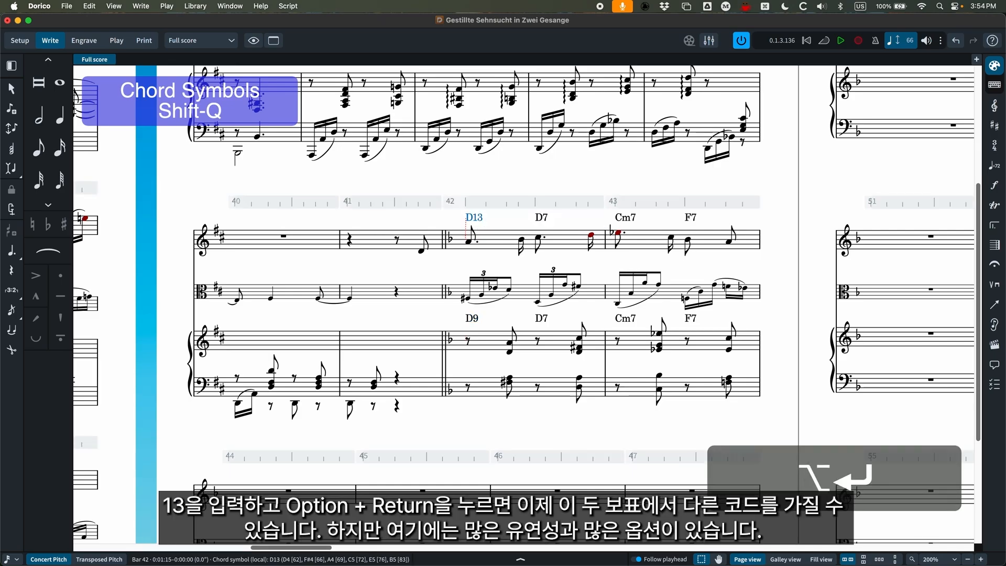
left_click(505, 168)
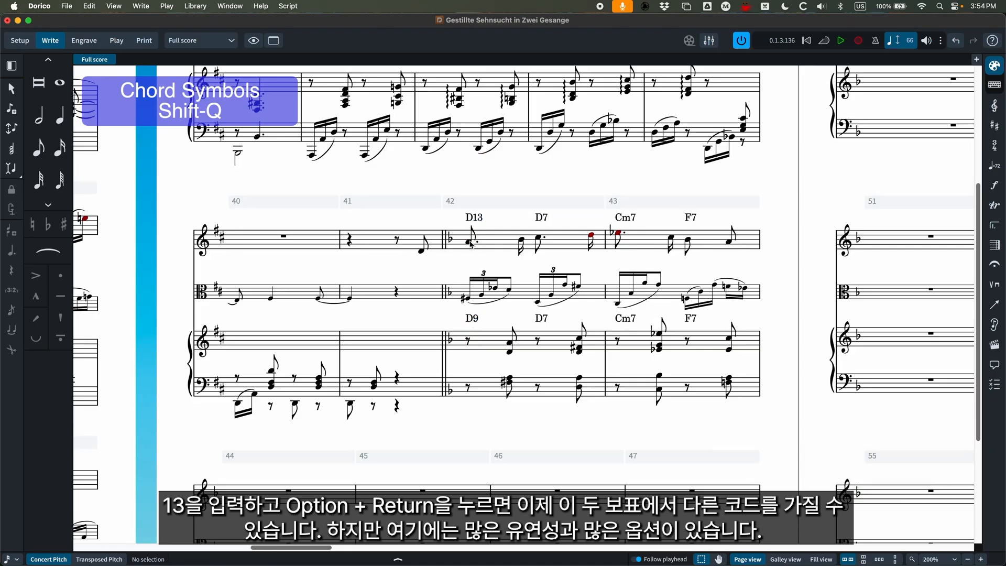
Set the Alto player's chord symbols to Show for Rhythm Section Instruments, and return to Write mode.
left_click(19, 40)
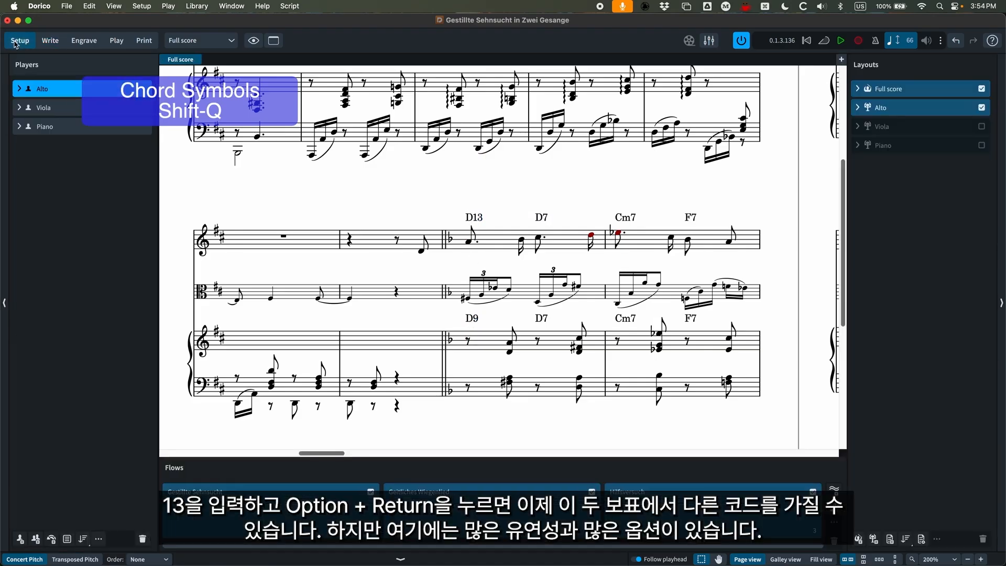
right_click(66, 87)
mouse_move(112, 195)
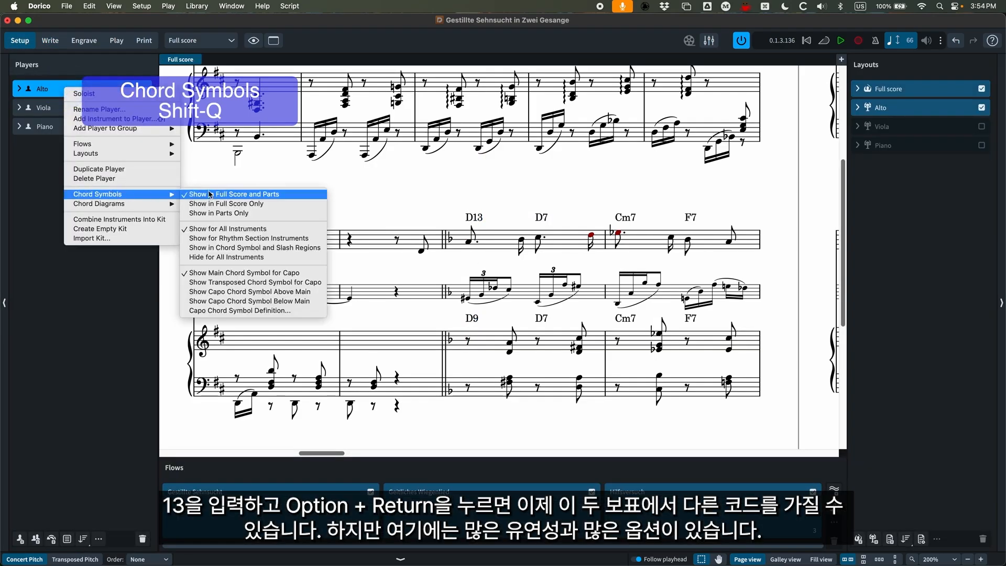
left_click(222, 239)
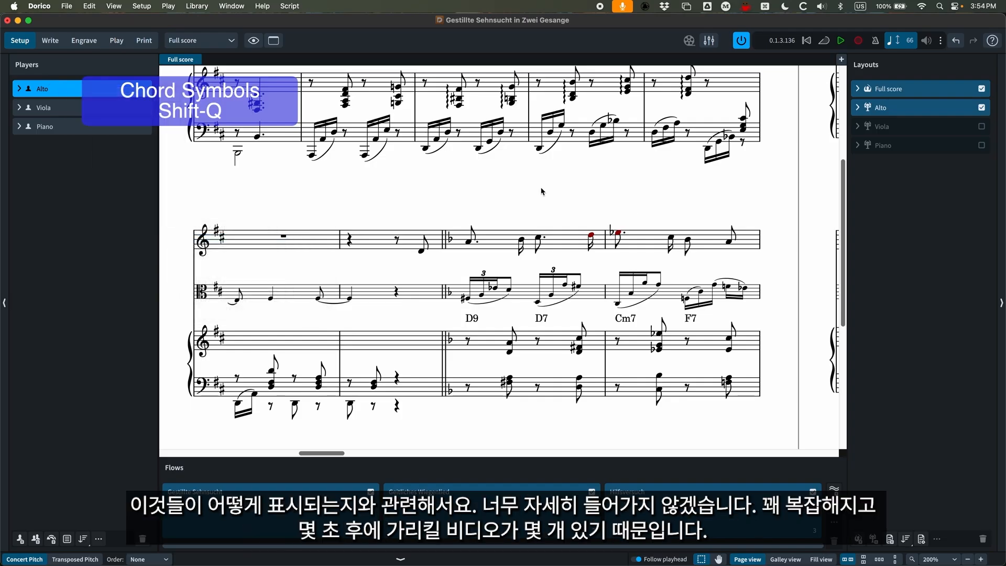
left_click(51, 41)
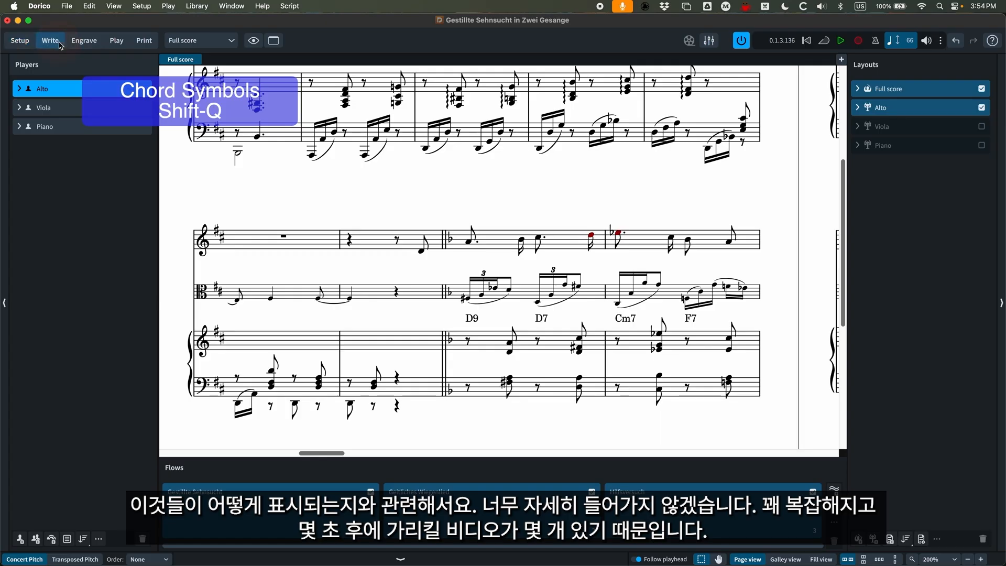
Narrow the score window to uncover the Finale document beside it, and switch to Finale with the Chord tool active.
scroll(585, 308, "down", 1)
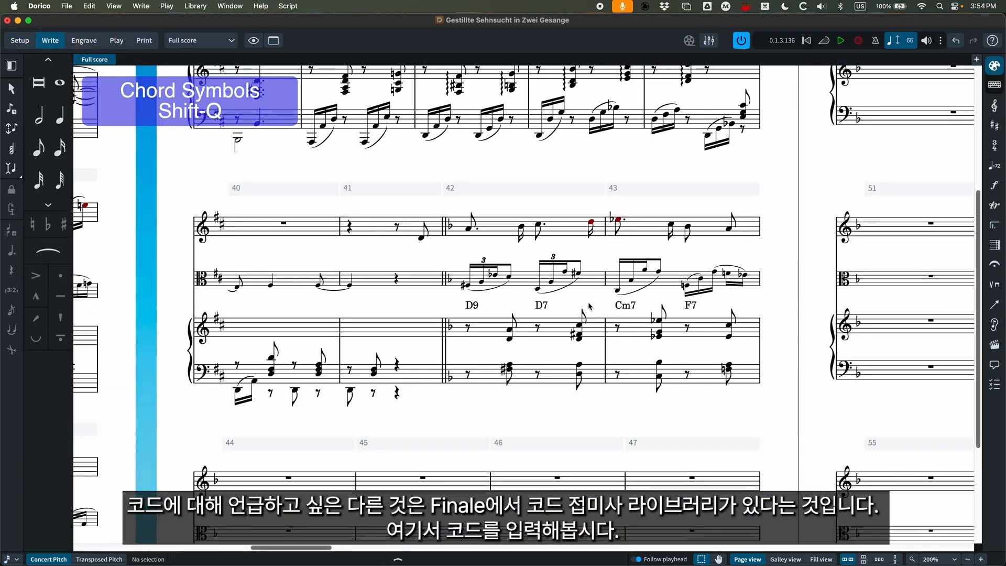
left_click_drag(2, 87, 378, 89)
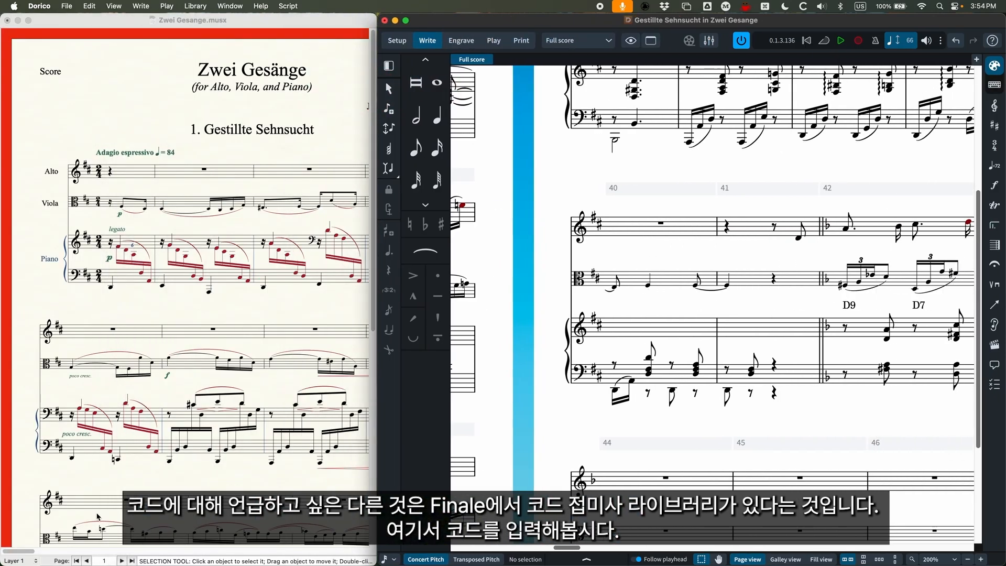
left_click(143, 543)
left_click(61, 537)
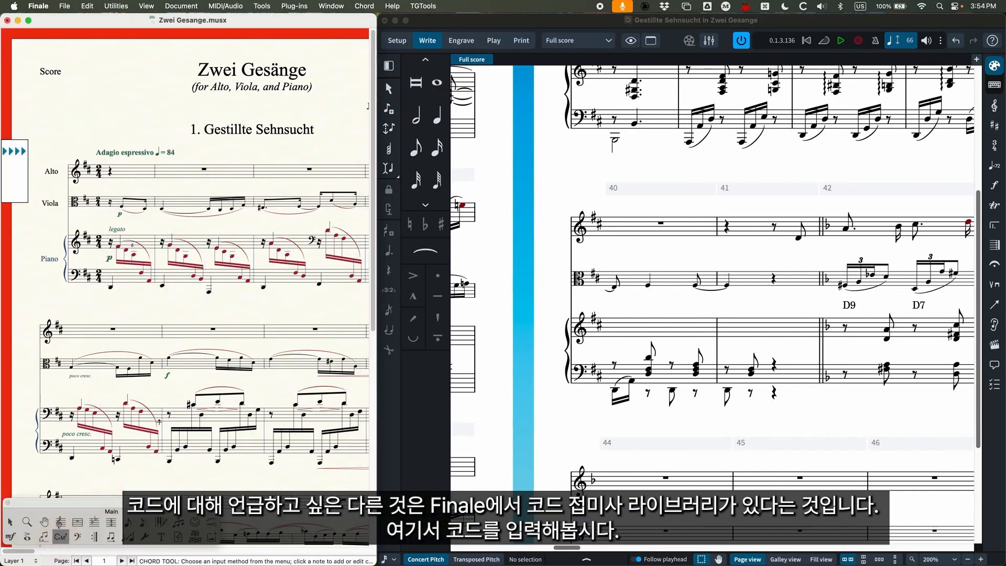
Add the chord D7 above the upper piano staff at the start of the second measure in the second system.
left_click(170, 415)
type("D7")
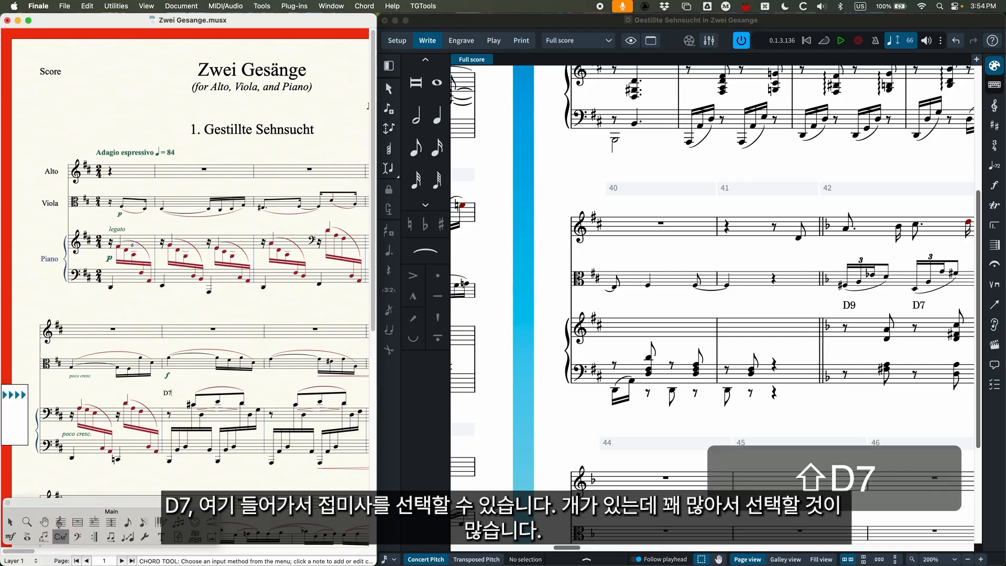
key("Return")
Open the suffix selection from the chord definition of the D7 chord above the upper piano staff.
right_click(170, 394)
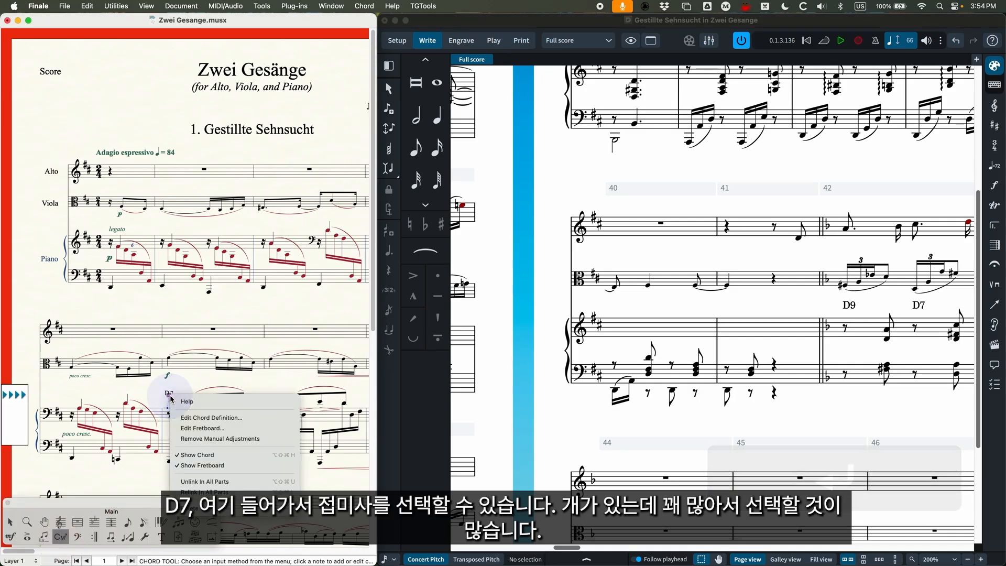
left_click(202, 414)
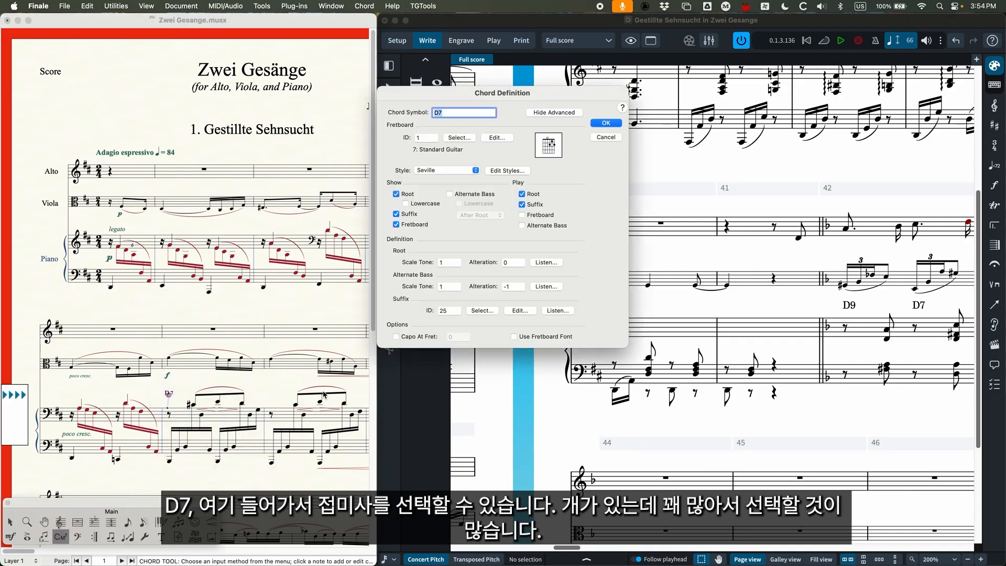
left_click(488, 311)
left_click_drag(214, 61, 256, 84)
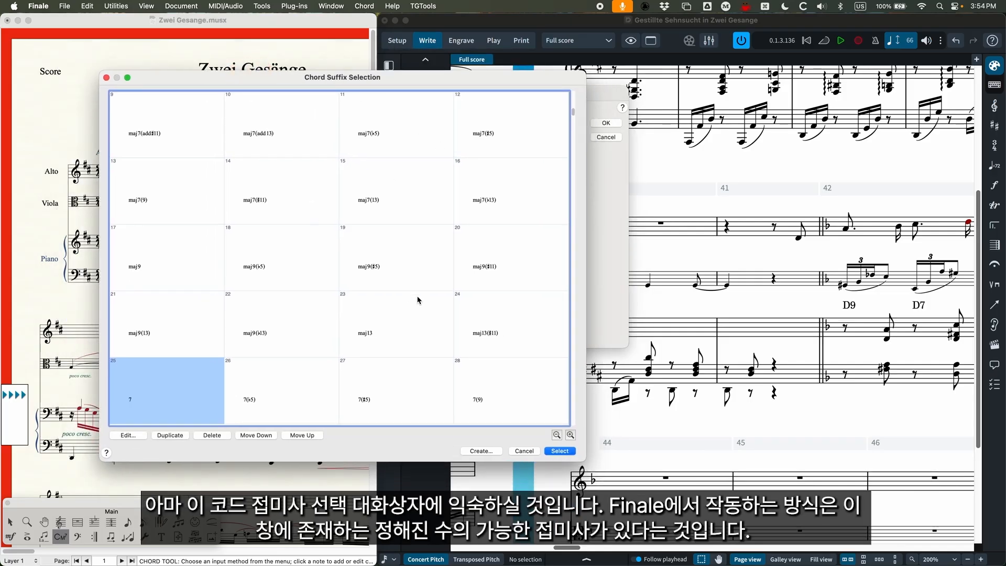
Browse the whole chord suffix library from start to end, and close it and the chord definition without choosing another suffix.
scroll(346, 300, "down", 2)
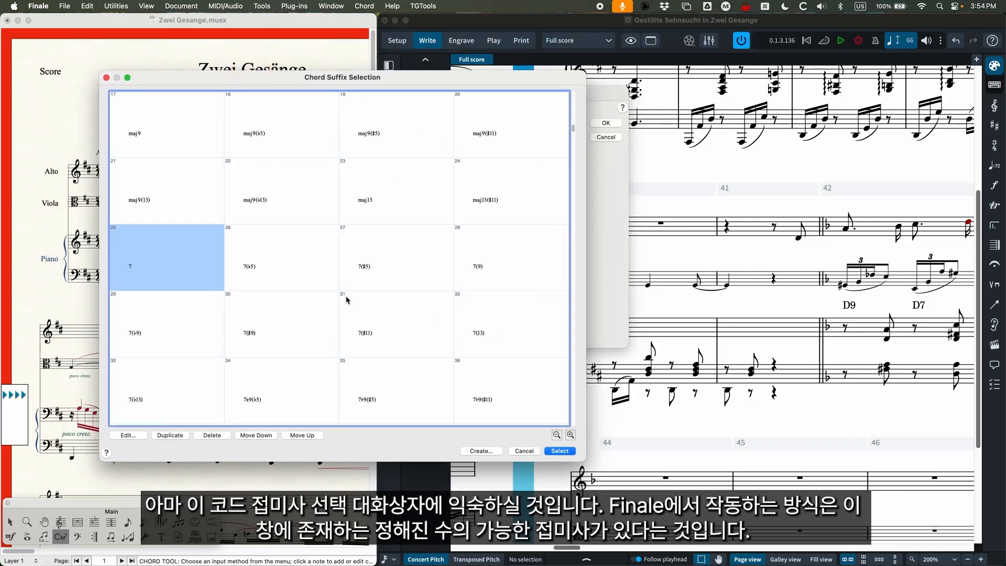
scroll(385, 308, "down", 1)
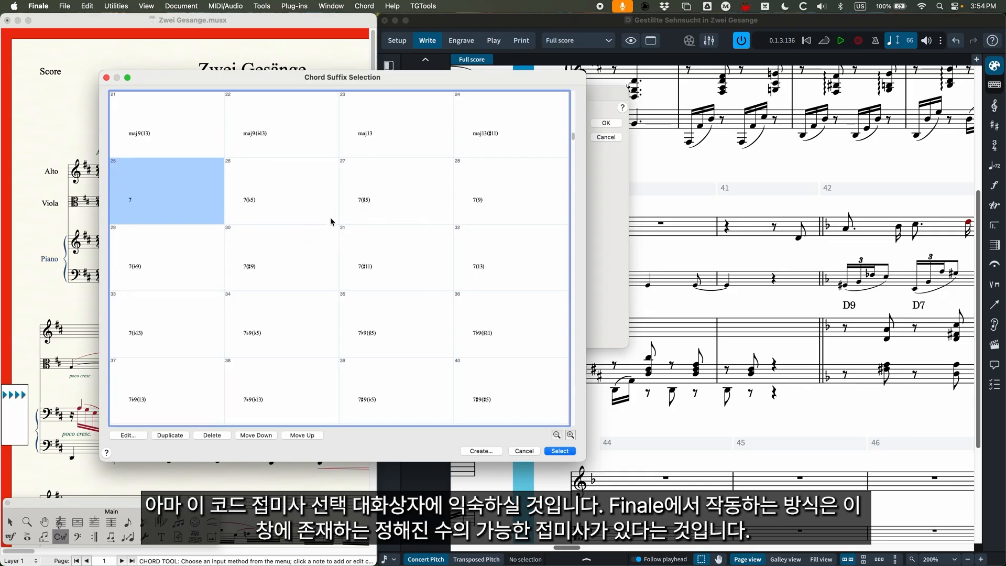
scroll(392, 307, "down", 20)
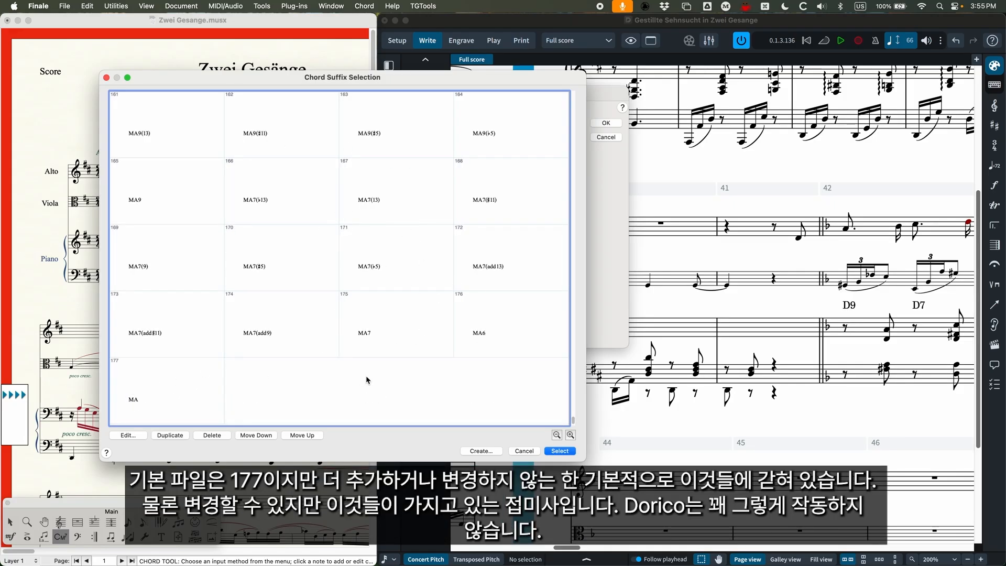
scroll(323, 390, "up", 6)
scroll(323, 390, "up", 20)
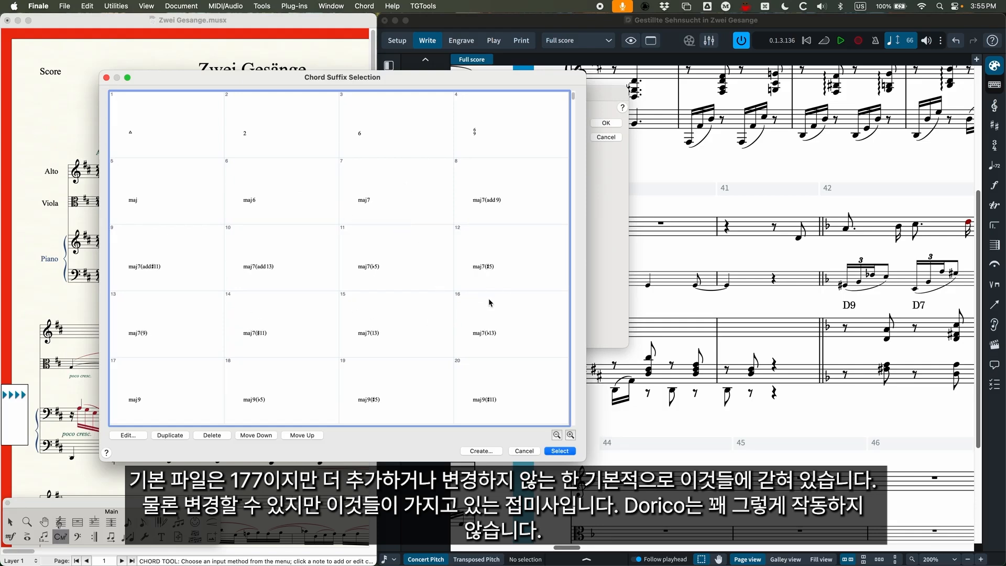
left_click(524, 451)
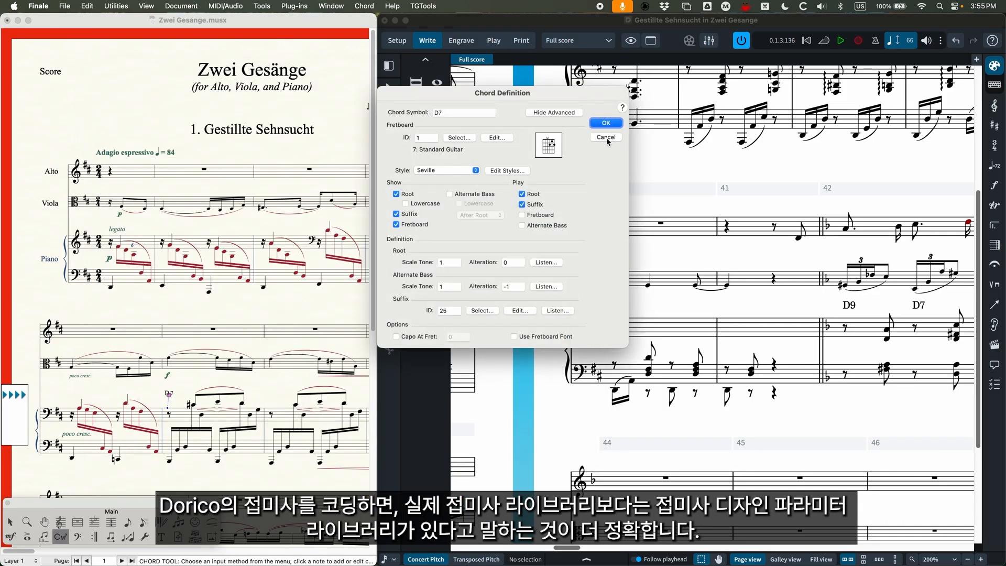
left_click(607, 124)
Switch back to Dorico, enlarge the score window to fill the screen and bring bars 40 to 43 into view.
scroll(633, 369, "right", 5)
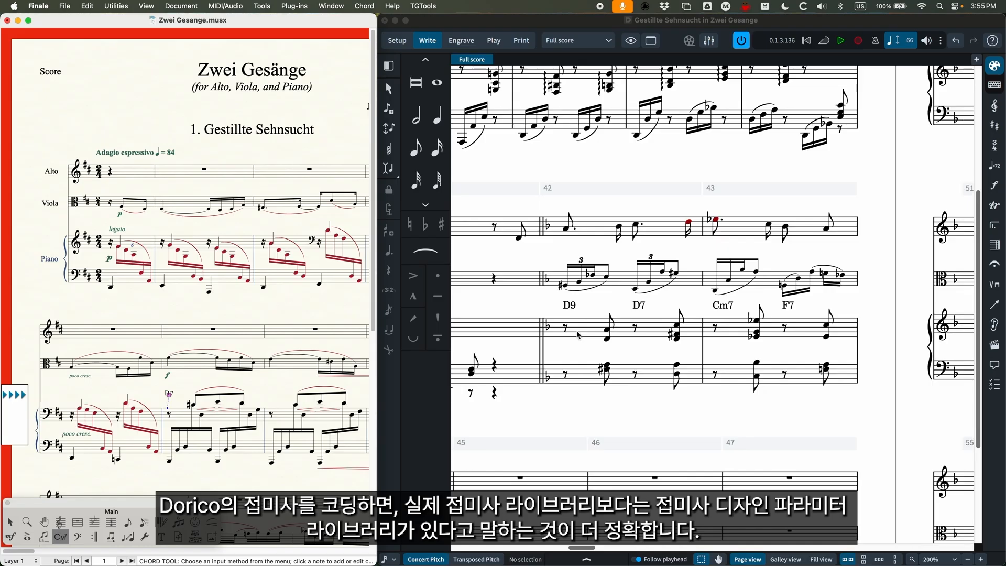
double_click(523, 23)
scroll(270, 351, "left", 10)
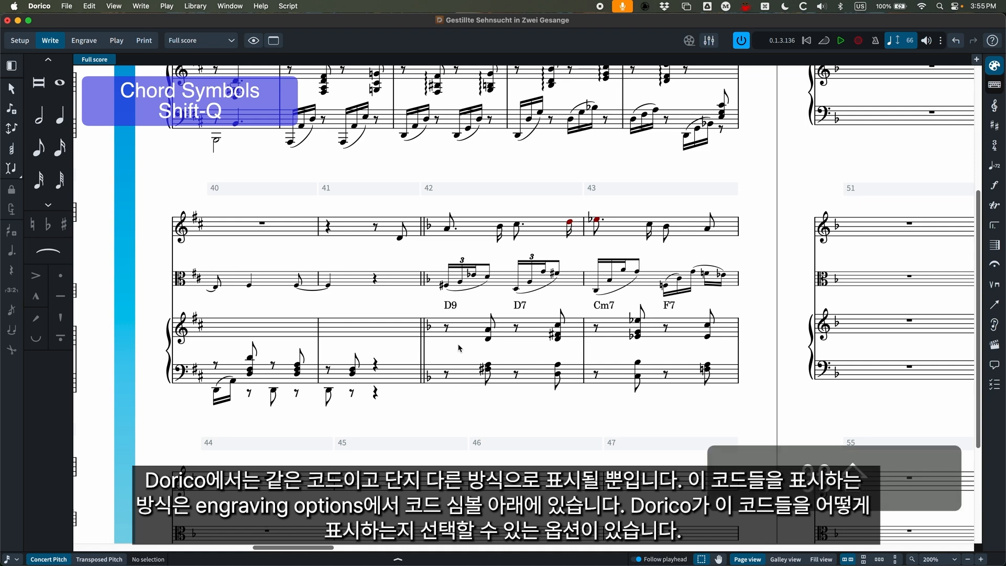
Open the Engraving Options at the Chord Symbols category, with the dialog moved away from the screen's edge.
key("super+shift+e")
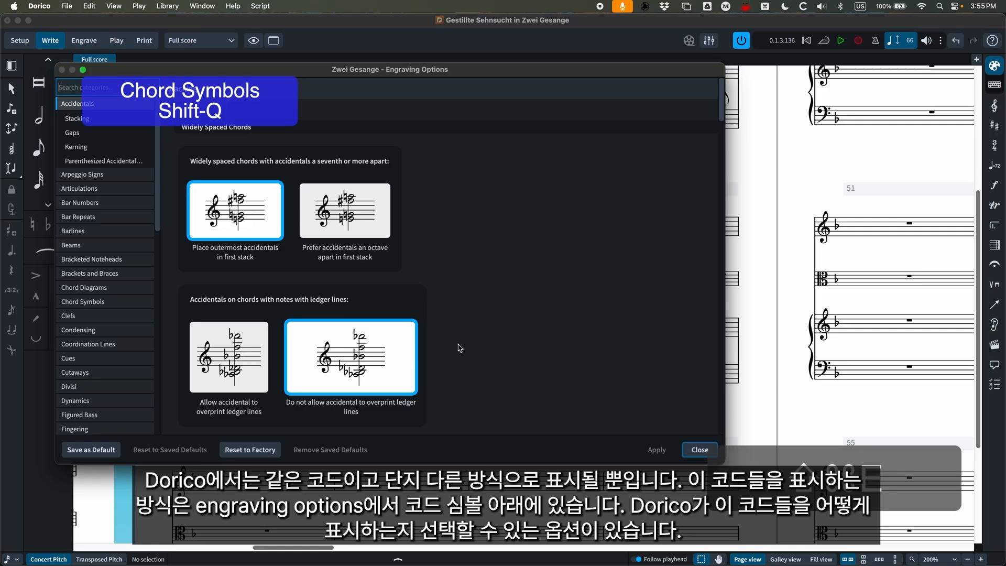
left_click_drag(170, 72, 310, 77)
left_click(225, 306)
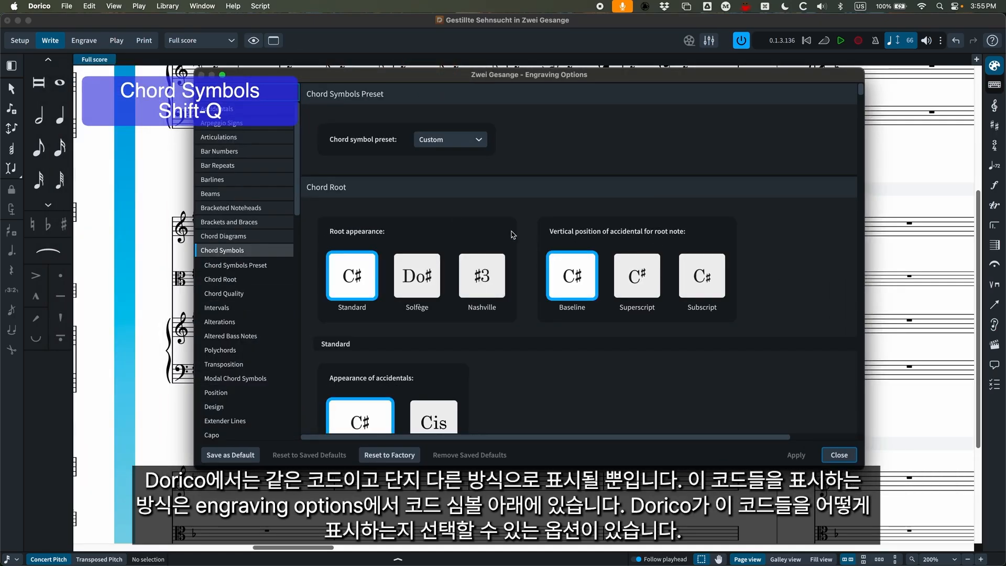
Try the Minus appearance for minor triads under Chord Quality, and set it back to Lower case m.
scroll(499, 237, "down", 2)
scroll(512, 234, "down", 15)
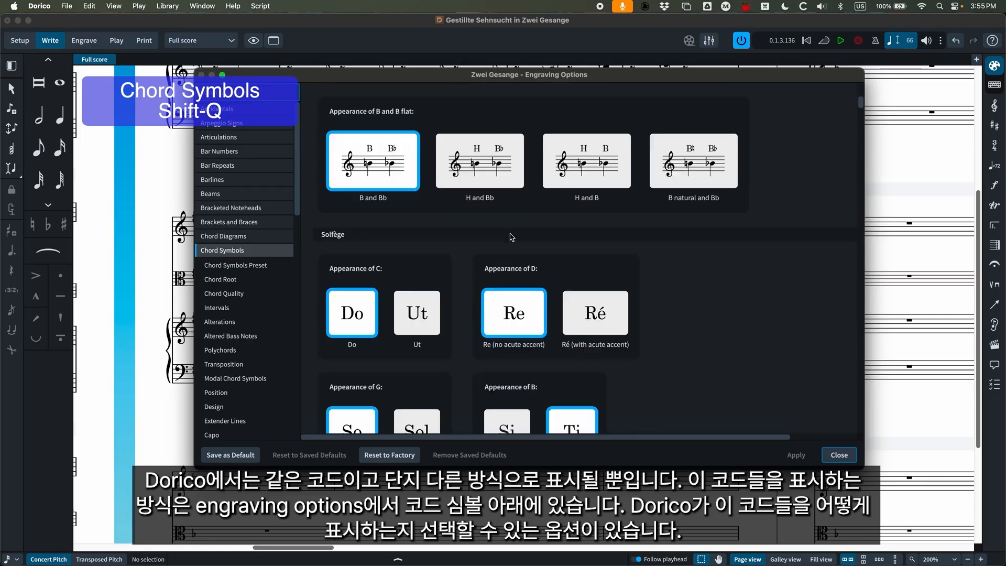
scroll(511, 237, "down", 3)
scroll(511, 236, "down", 9)
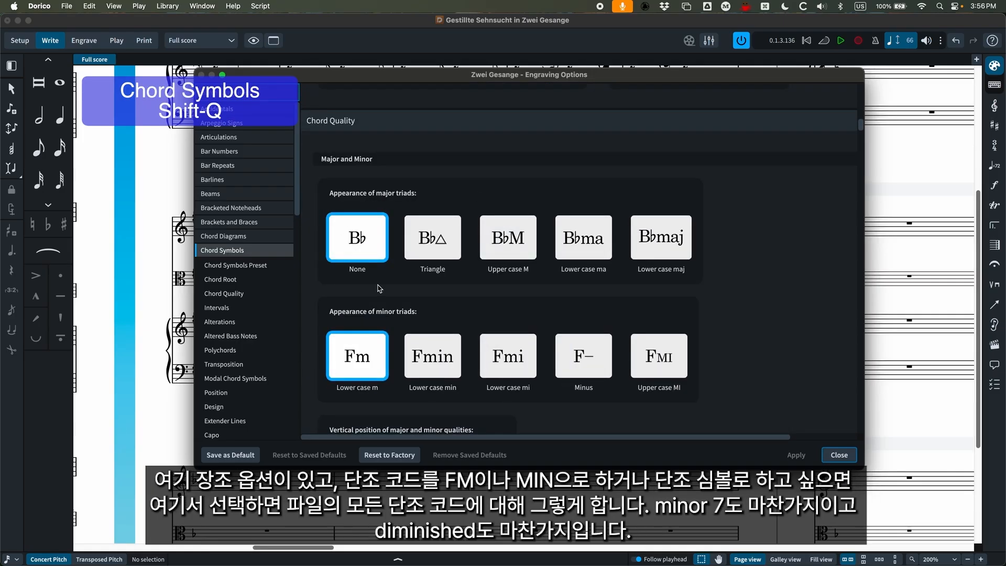
scroll(381, 289, "down", 1)
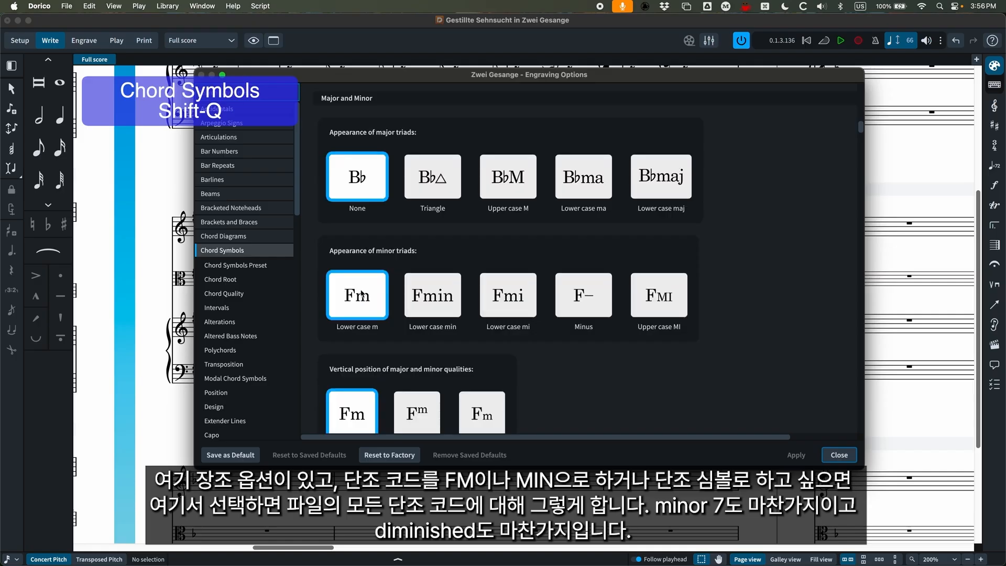
left_click(577, 293)
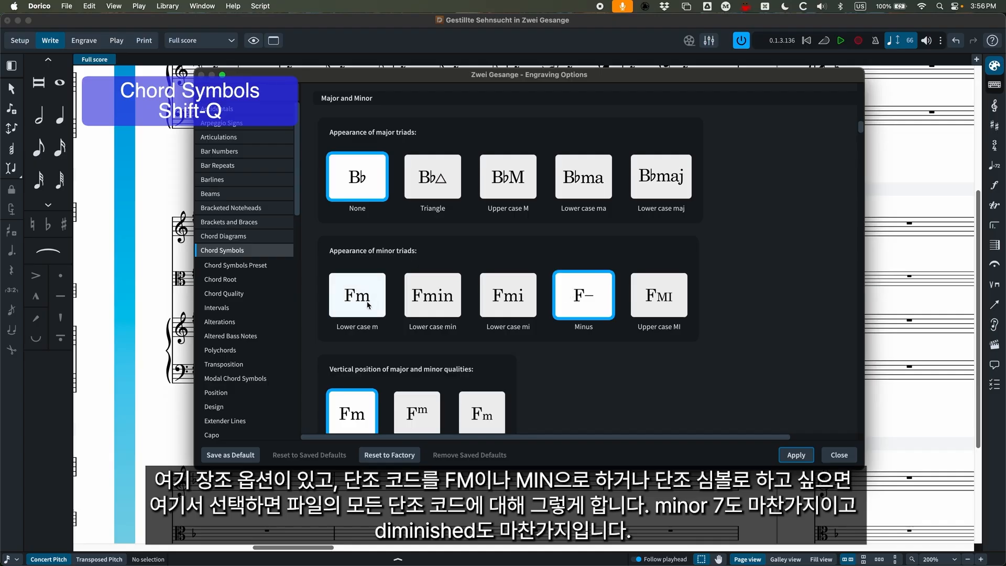
left_click(367, 305)
Try the dim and Circle appearances for the diminished triad, and set it back to Minor flat 5.
scroll(524, 294, "down", 10)
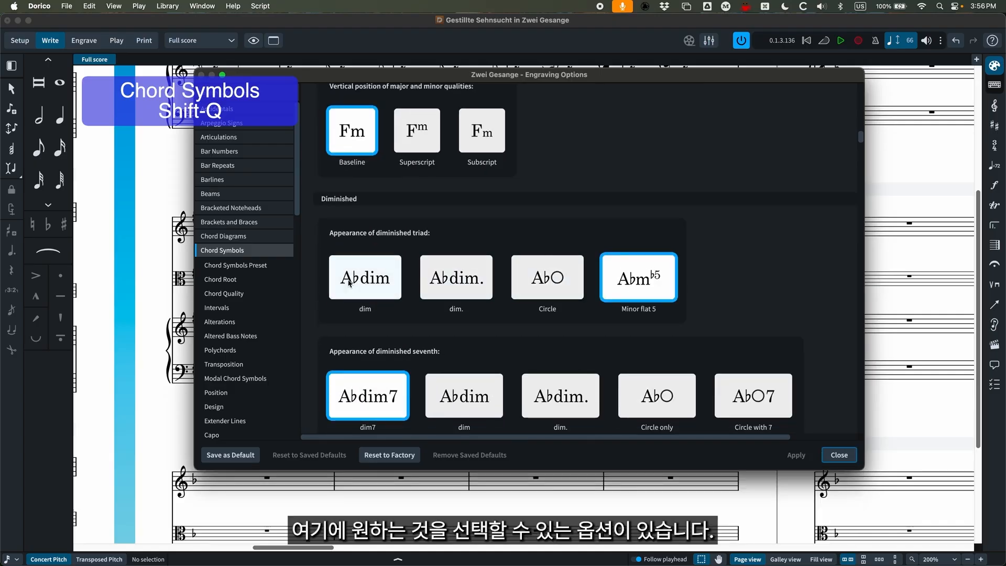
left_click(366, 278)
left_click(580, 277)
left_click(639, 277)
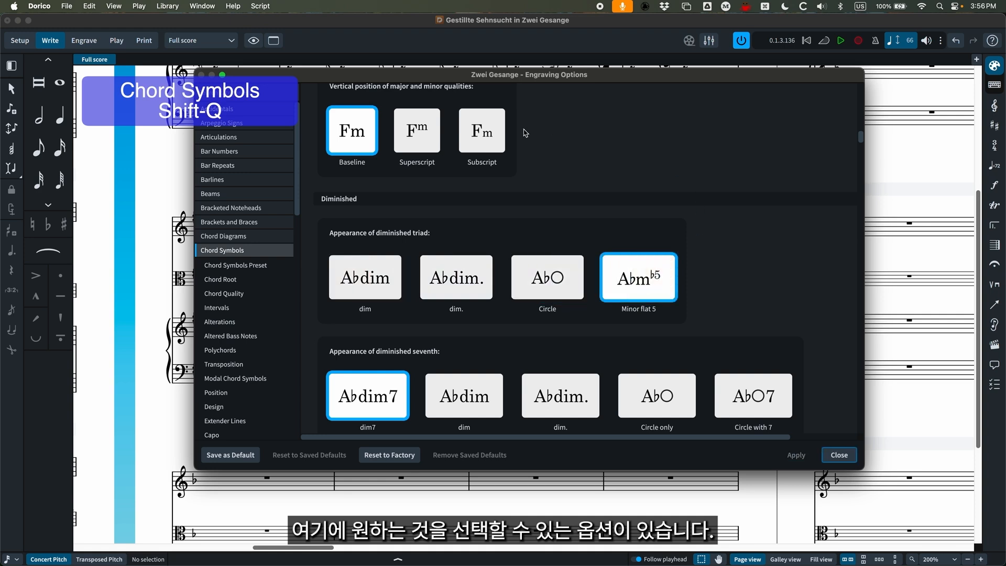
Try the Circle only and Circle with 7 appearances for the diminished seventh, and set it back to dim7.
scroll(502, 295, "down", 1)
scroll(502, 295, "down", 2)
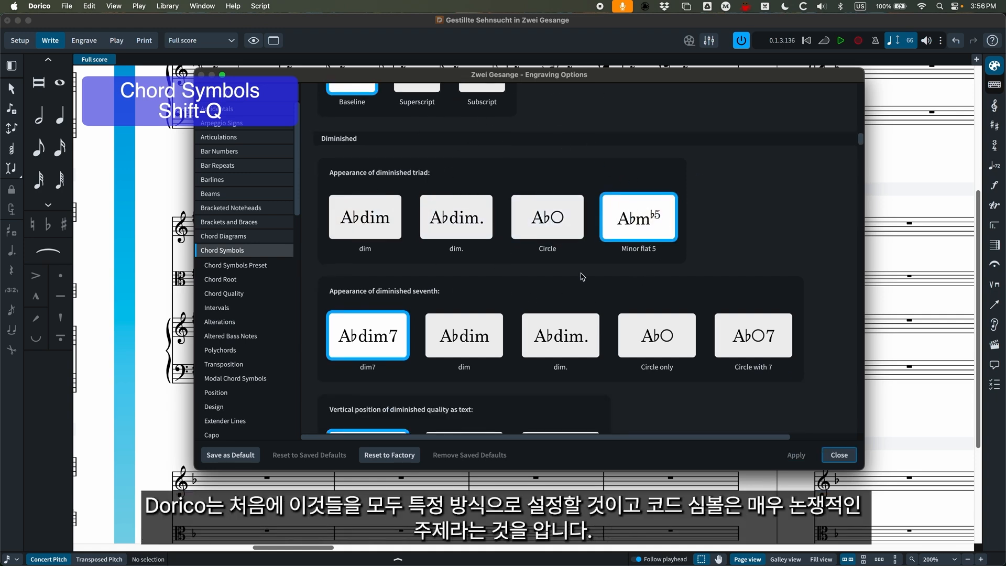
scroll(581, 276, "down", 1)
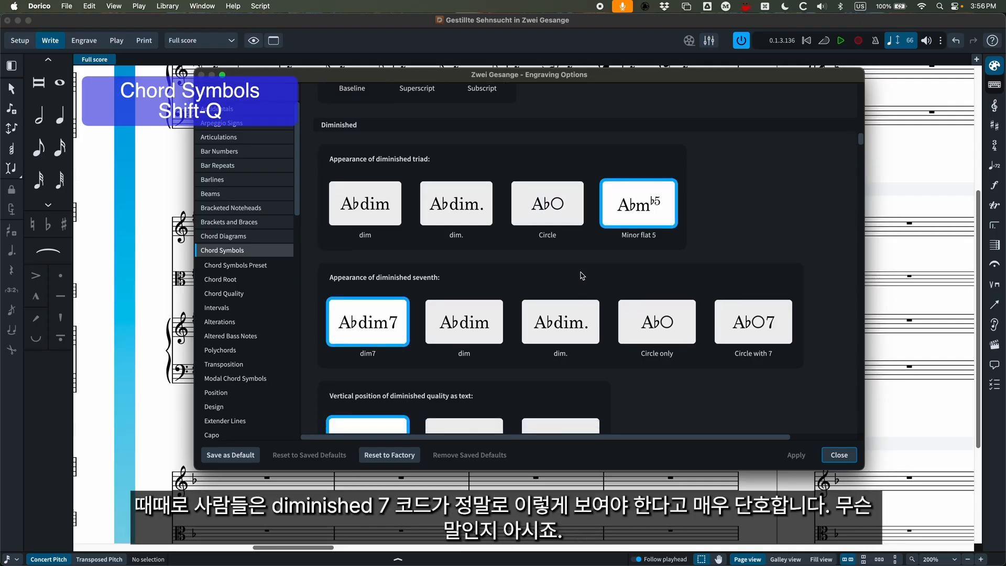
scroll(581, 276, "down", 1)
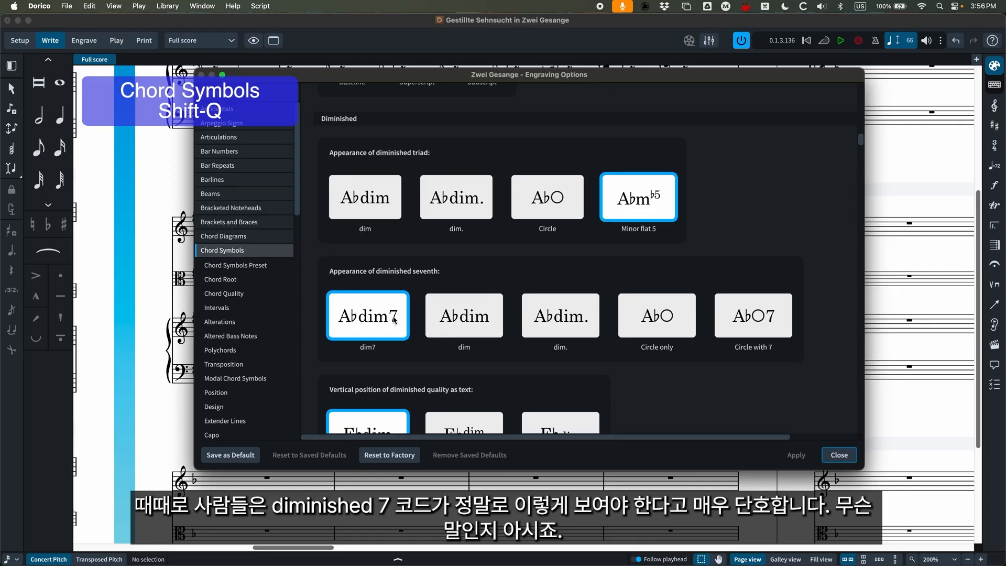
left_click(655, 317)
left_click(745, 317)
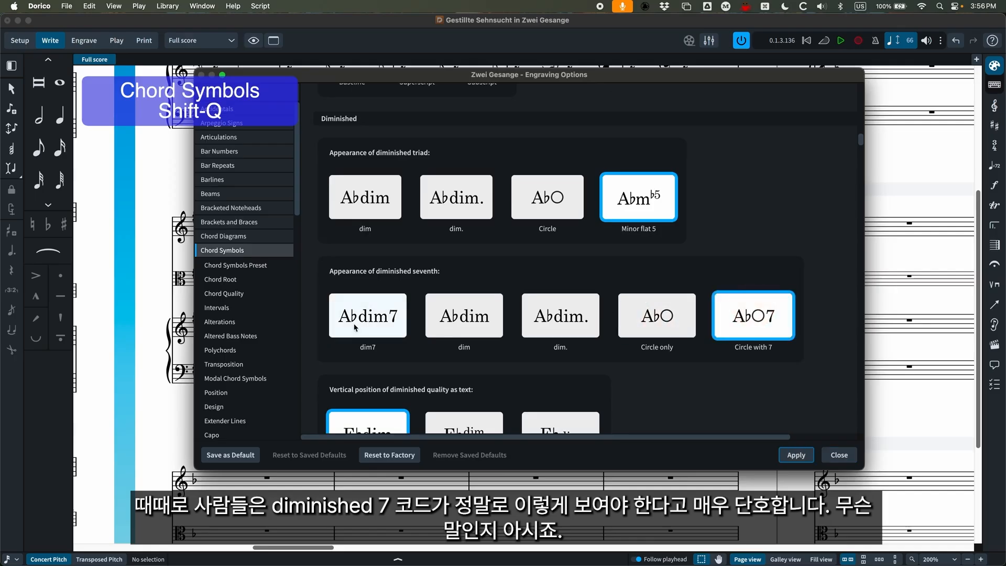
left_click(377, 314)
Examine the further chord symbol options, from diminished, half-diminished and augmented qualities through major sevenths to altered bass notes.
scroll(502, 258, "down", 3)
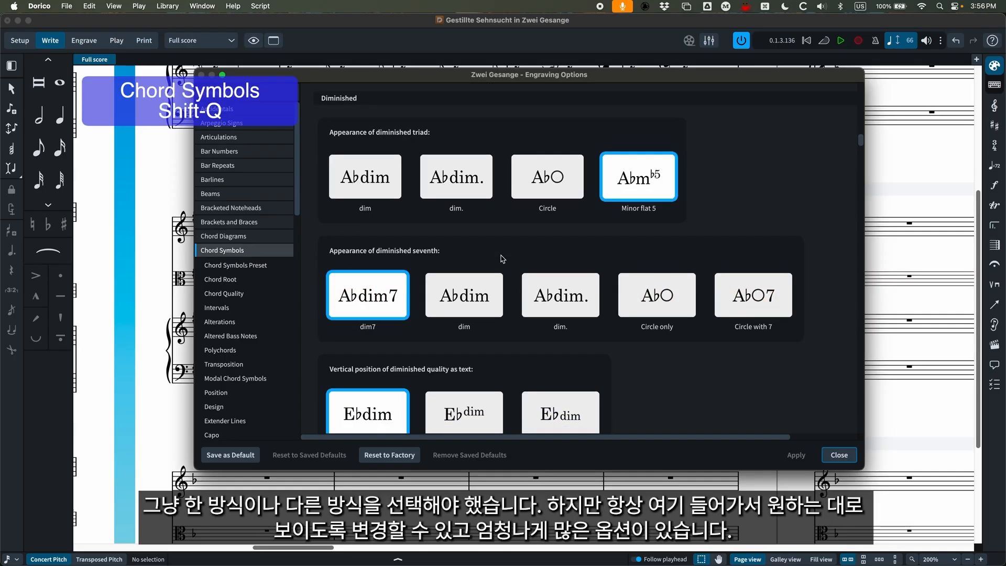
scroll(502, 258, "down", 8)
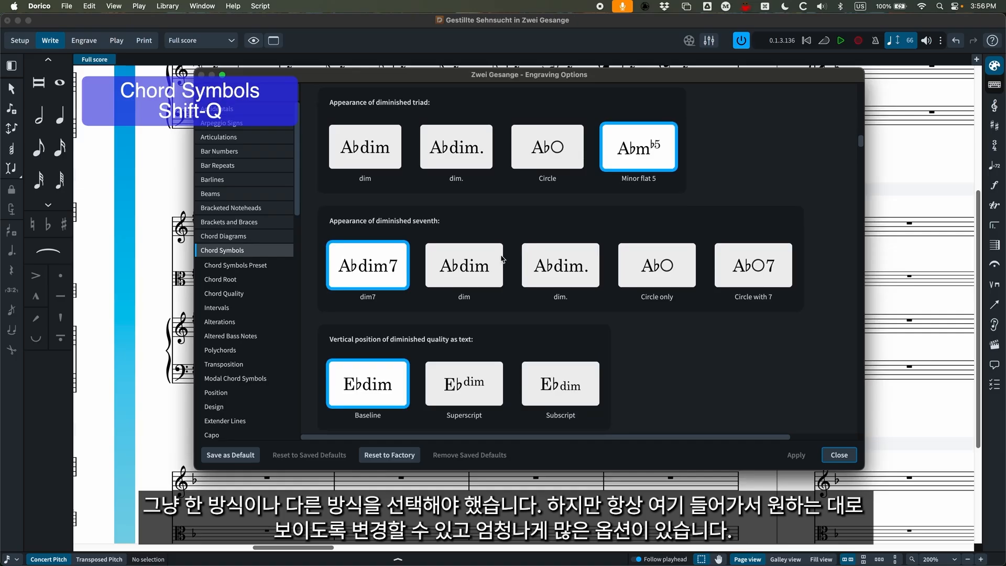
scroll(502, 257, "down", 20)
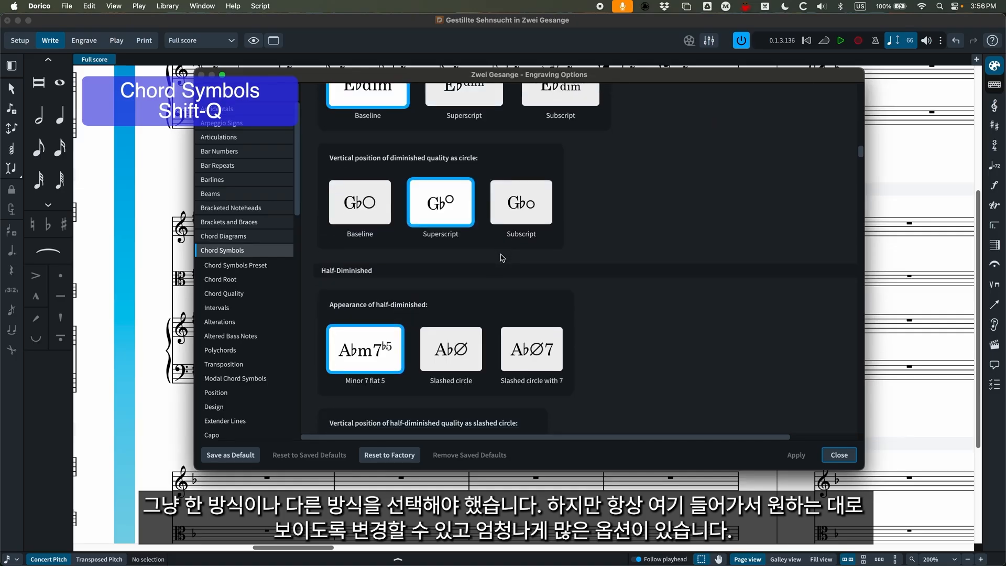
scroll(623, 256, "down", 6)
scroll(622, 256, "down", 20)
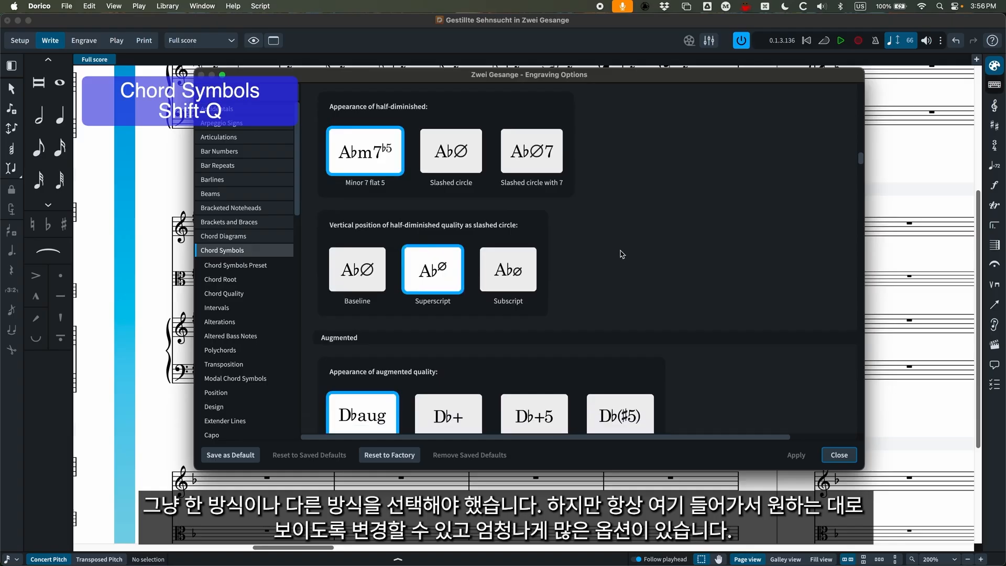
scroll(622, 254, "down", 20)
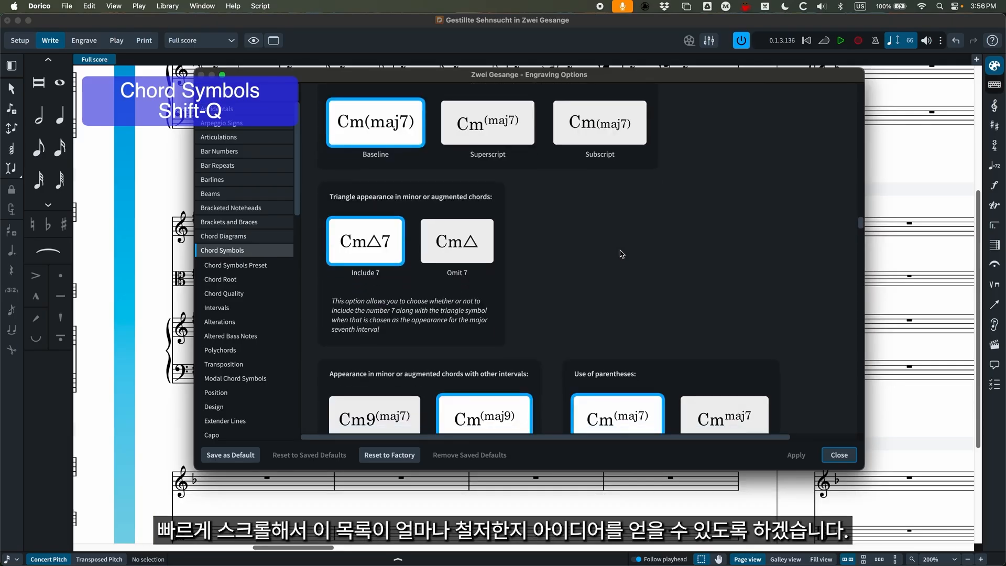
scroll(622, 254, "down", 20)
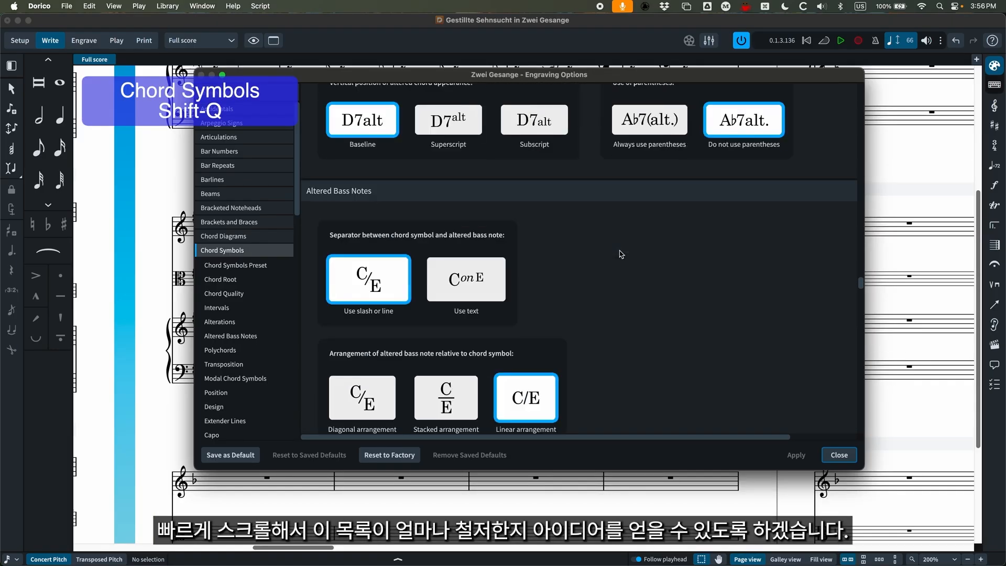
Review the chord symbol options once more, from the solfège and Nashville root settings down to the diminished qualities.
scroll(612, 273, "up", 20)
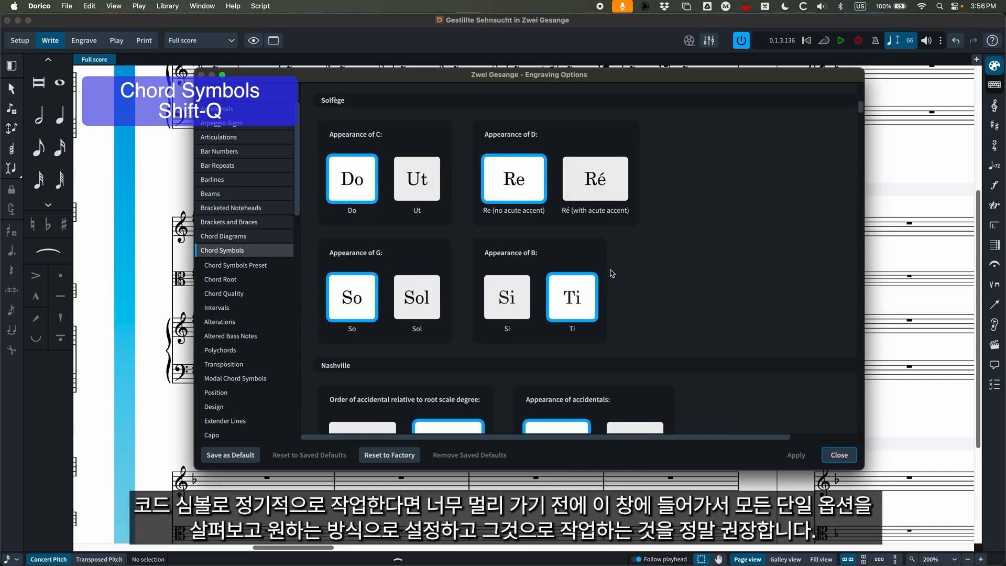
scroll(629, 270, "down", 10)
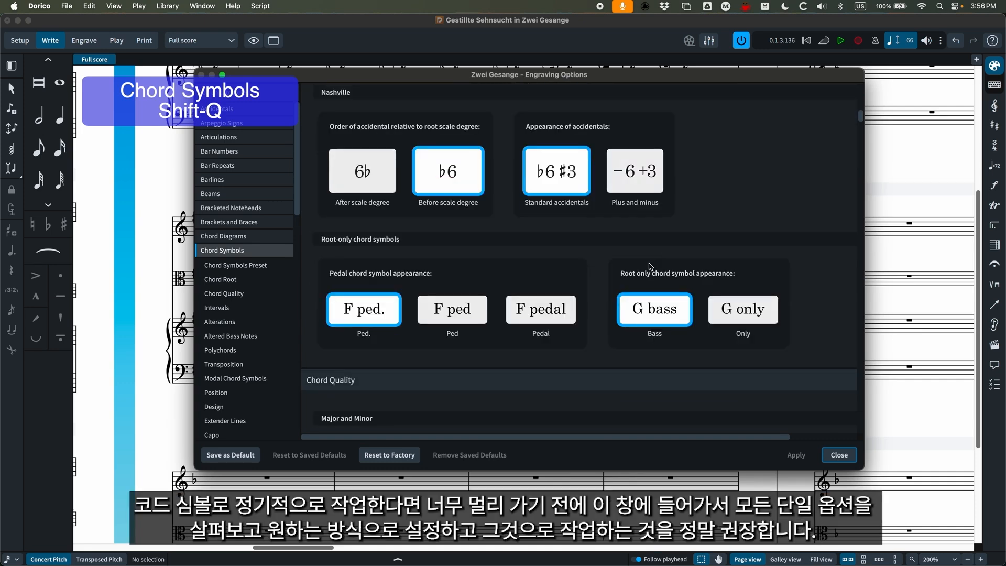
scroll(603, 276, "down", 3)
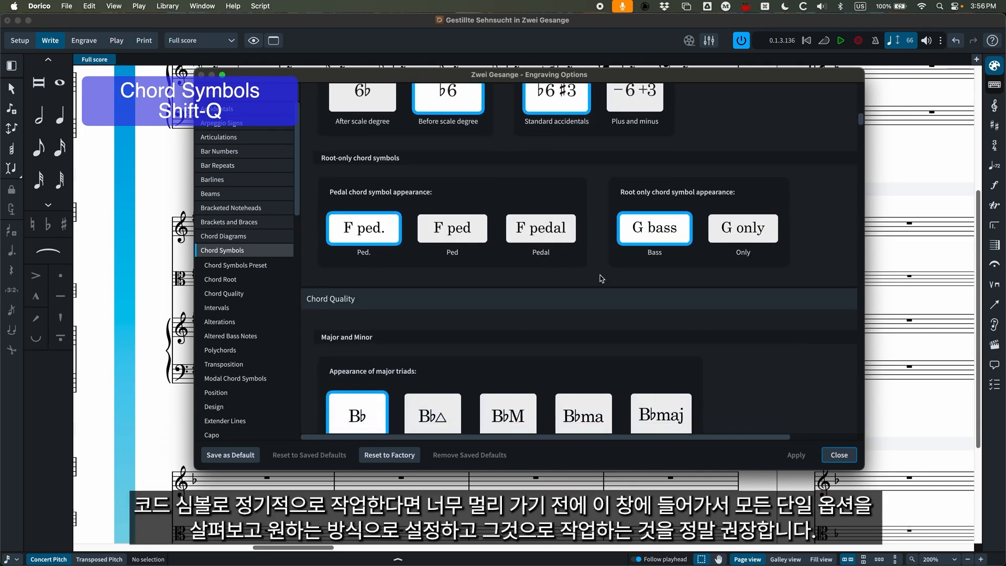
scroll(602, 278, "down", 7)
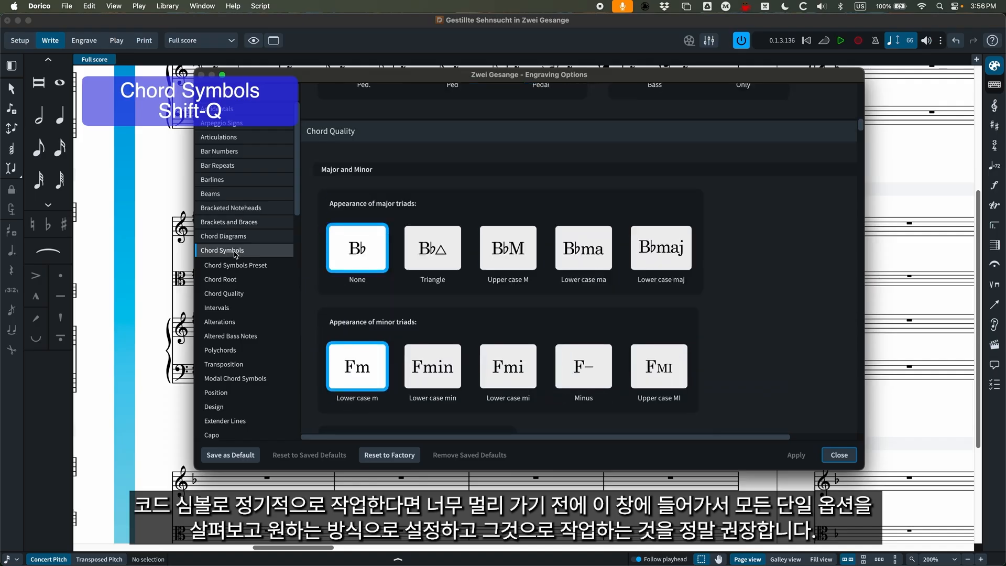
scroll(572, 267, "down", 6)
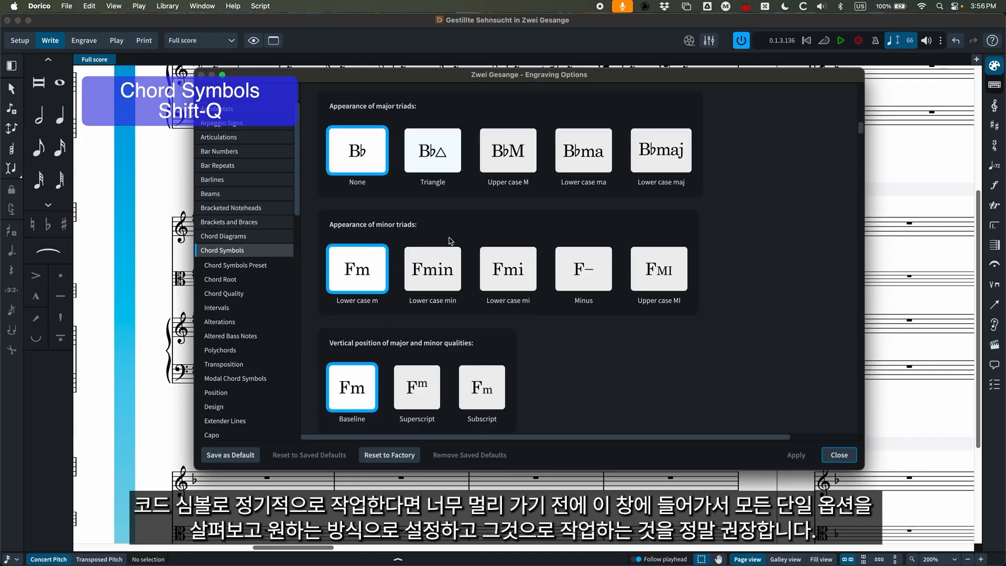
scroll(603, 267, "down", 12)
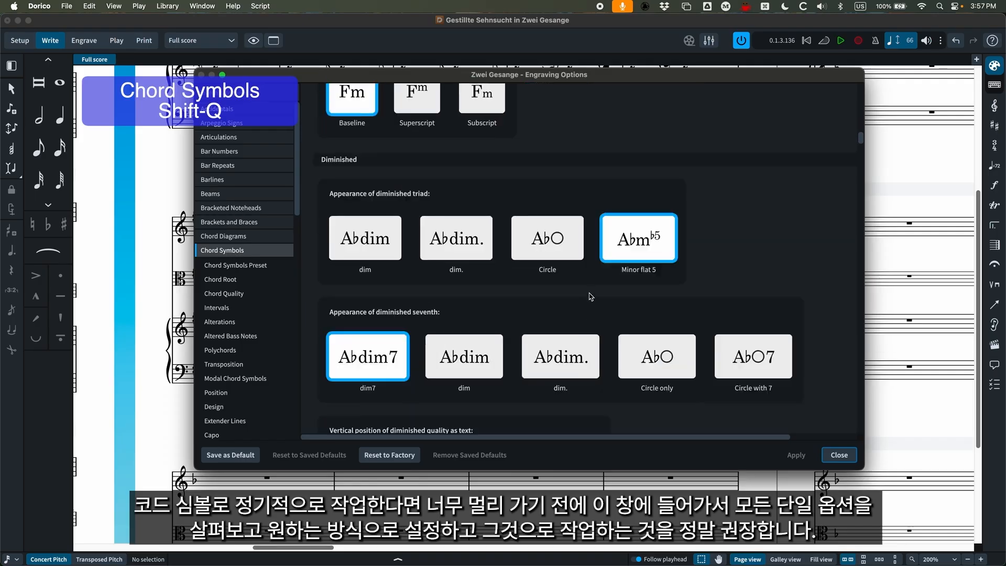
scroll(591, 297, "down", 9)
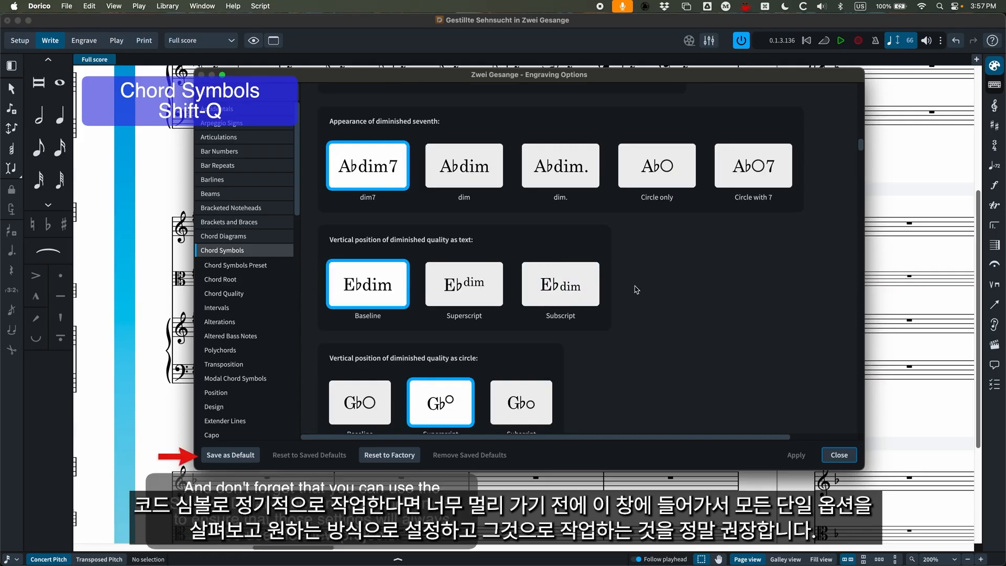
Examine the diminished, half-diminished and augmented chord symbol options, including their vertical positions, and close the Engraving Options.
scroll(637, 290, "down", 5)
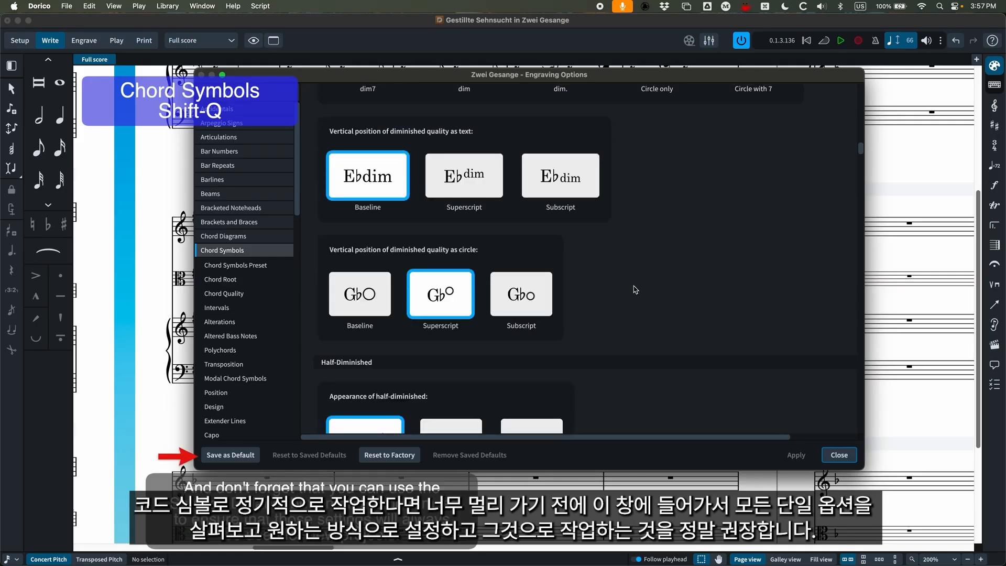
scroll(636, 290, "down", 1)
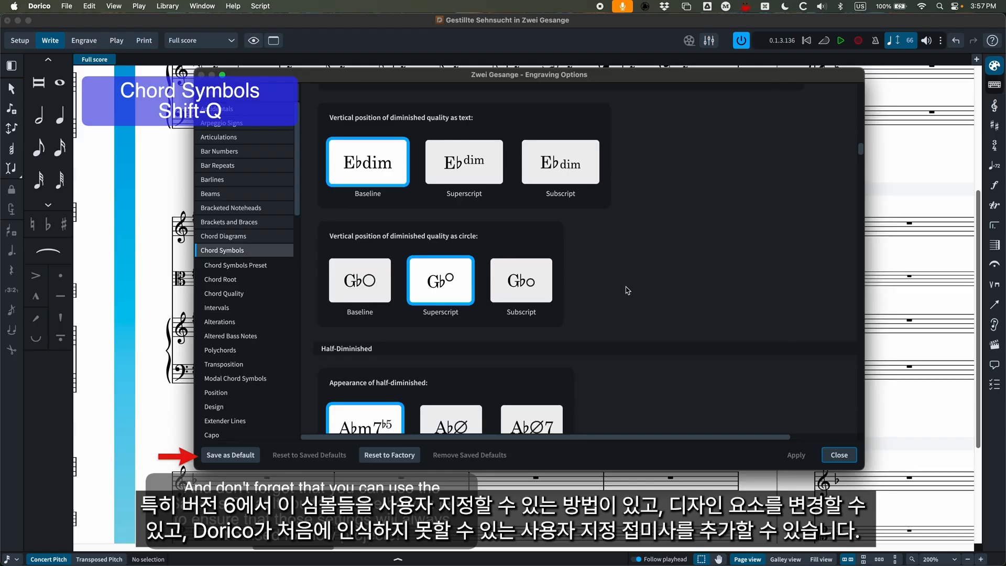
scroll(623, 292, "down", 4)
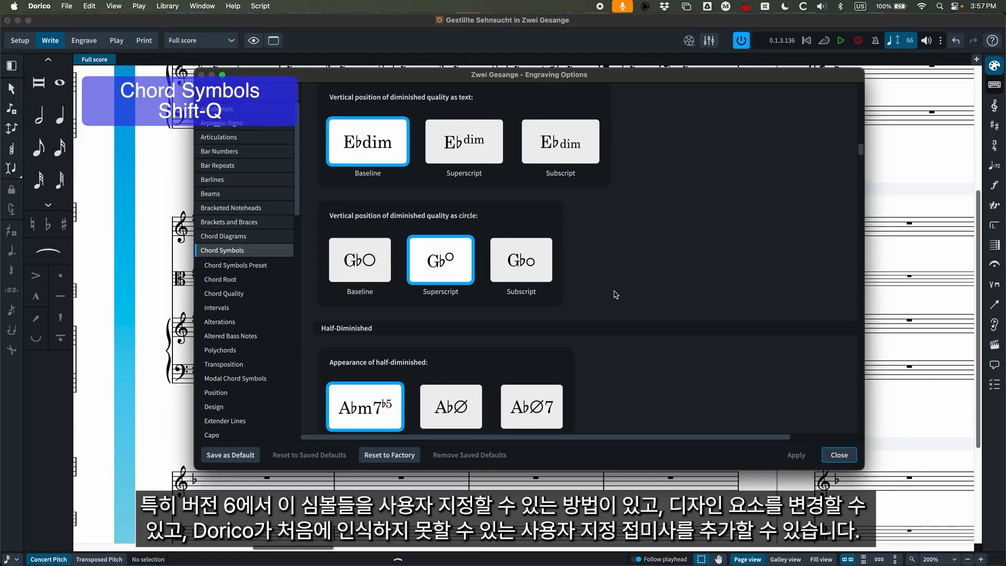
scroll(616, 295, "down", 2)
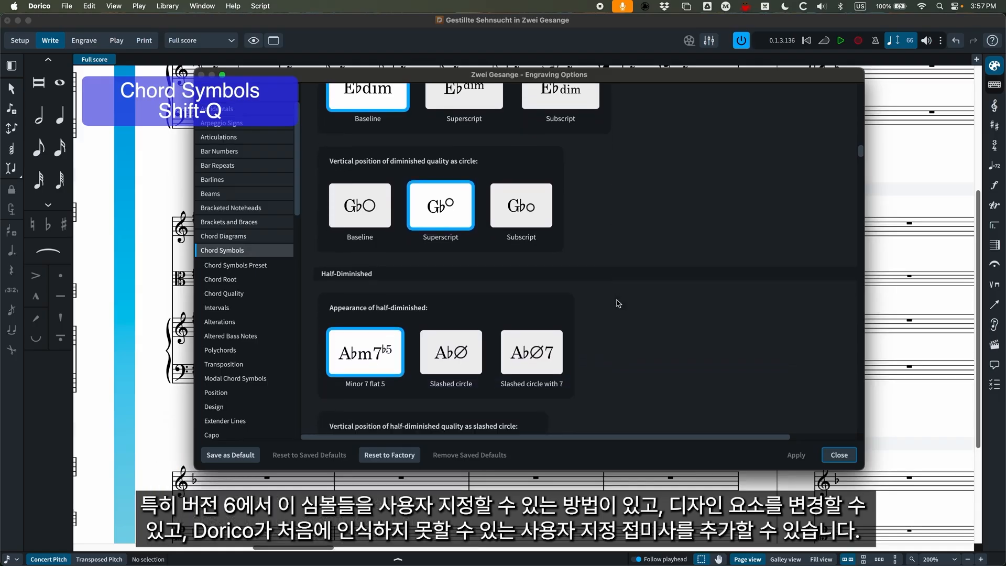
scroll(646, 335, "down", 8)
scroll(646, 336, "down", 8)
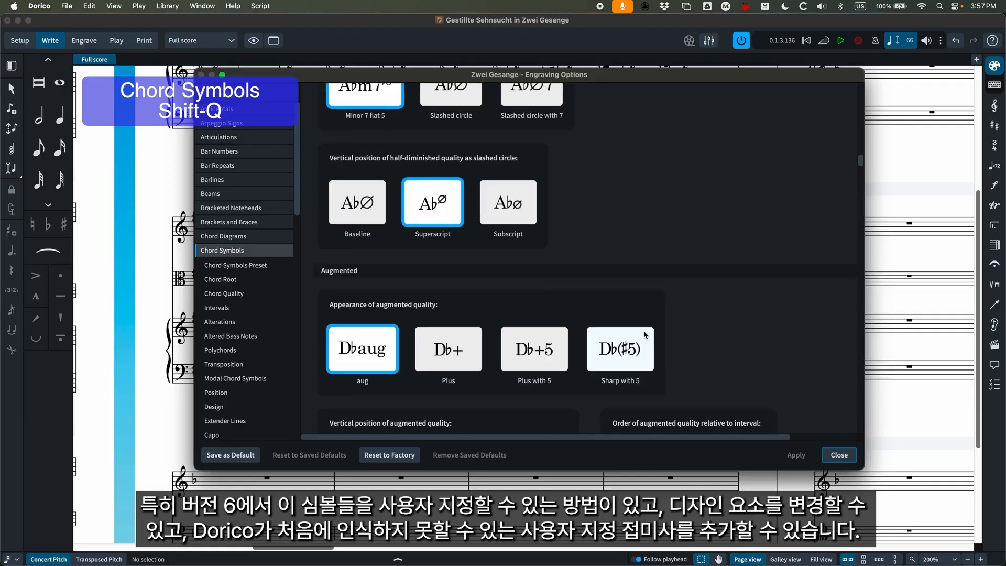
scroll(676, 333, "down", 5)
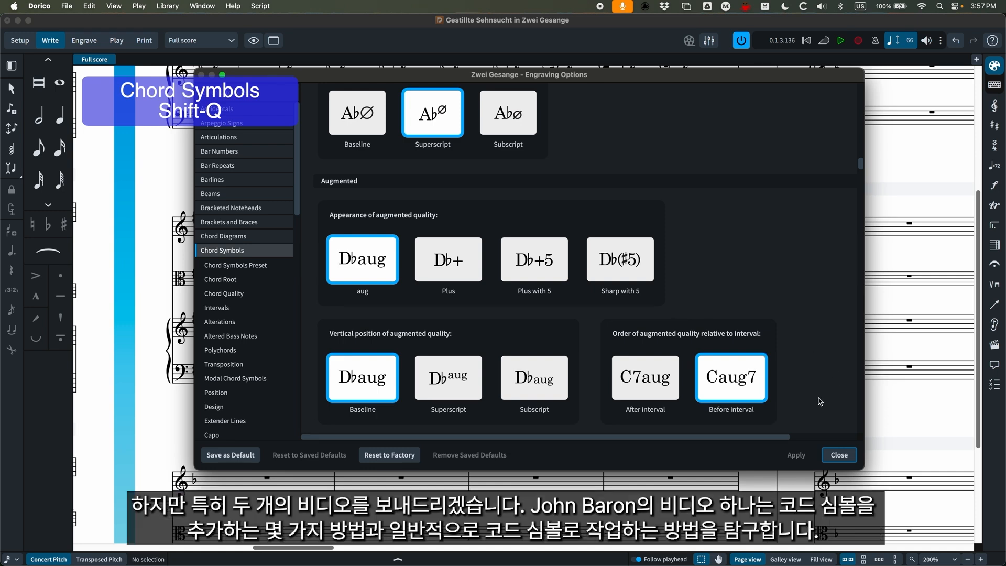
left_click(839, 455)
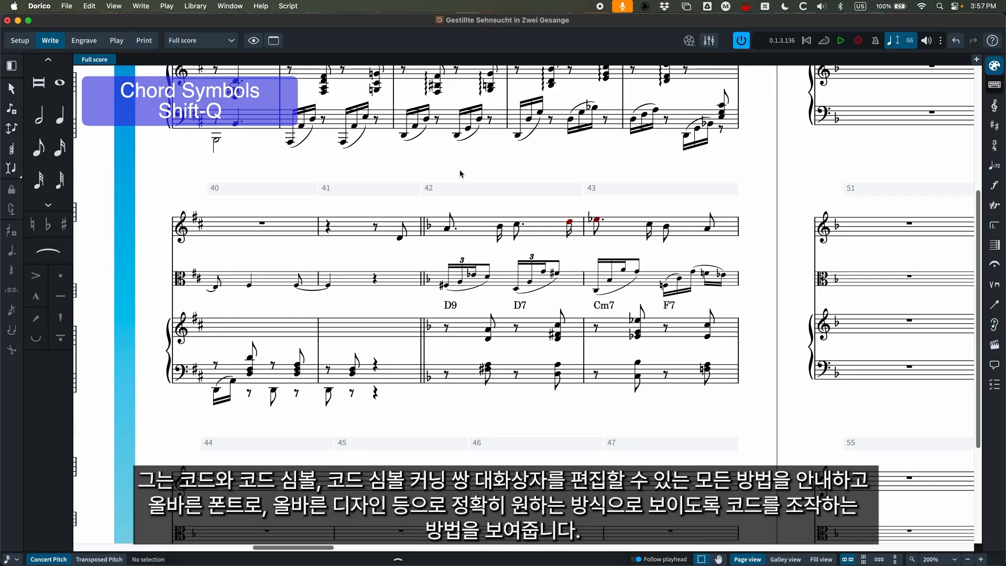
left_click(195, 5)
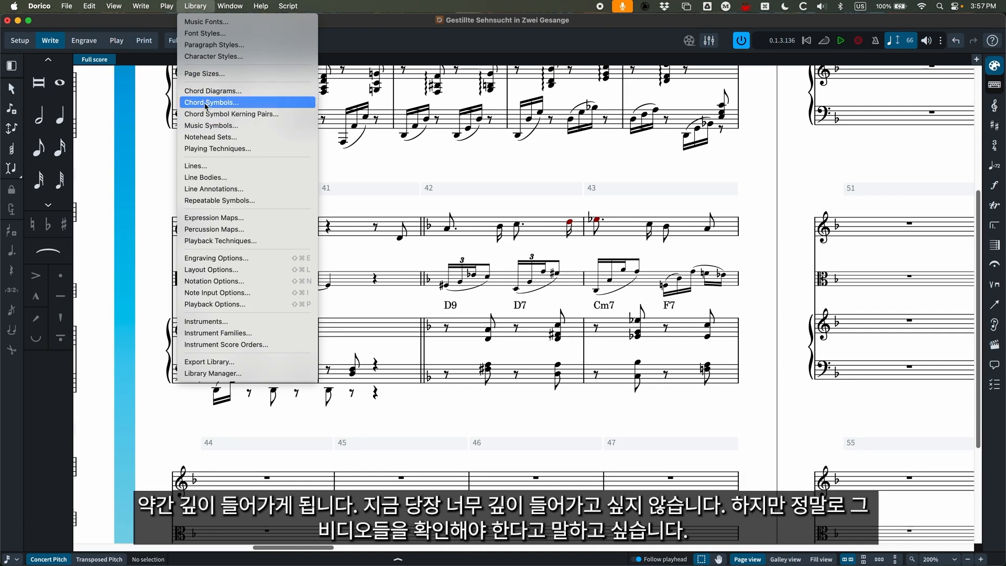
left_click(197, 5)
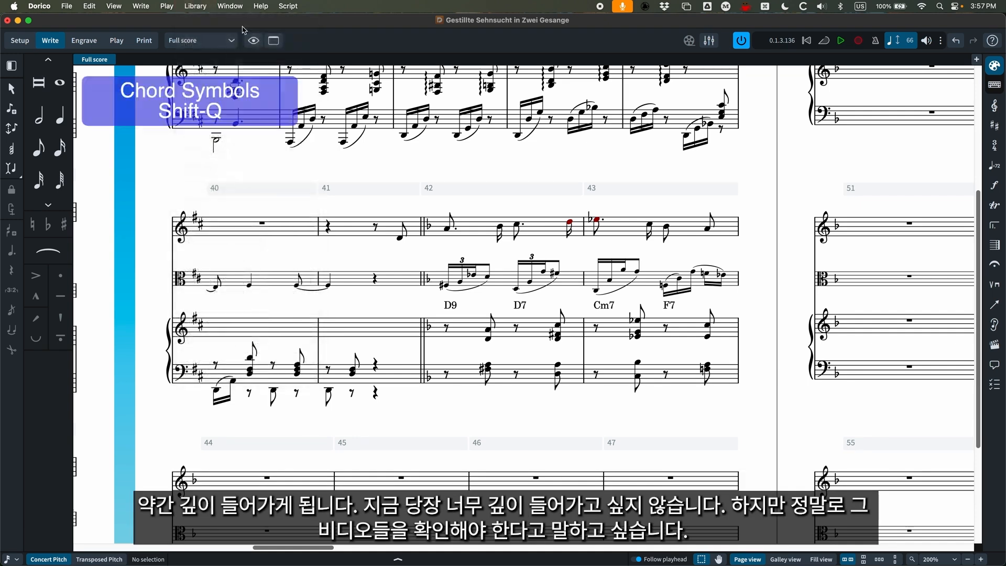
Try adding a D7 chord symbol above the first piano chord in bar 42, and remove it.
left_click(489, 332)
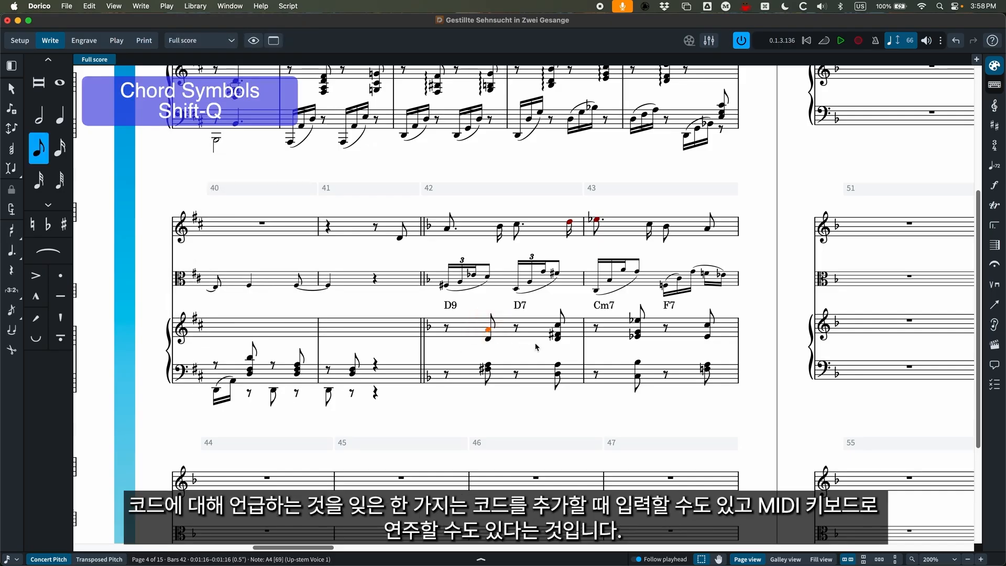
key("shift+q")
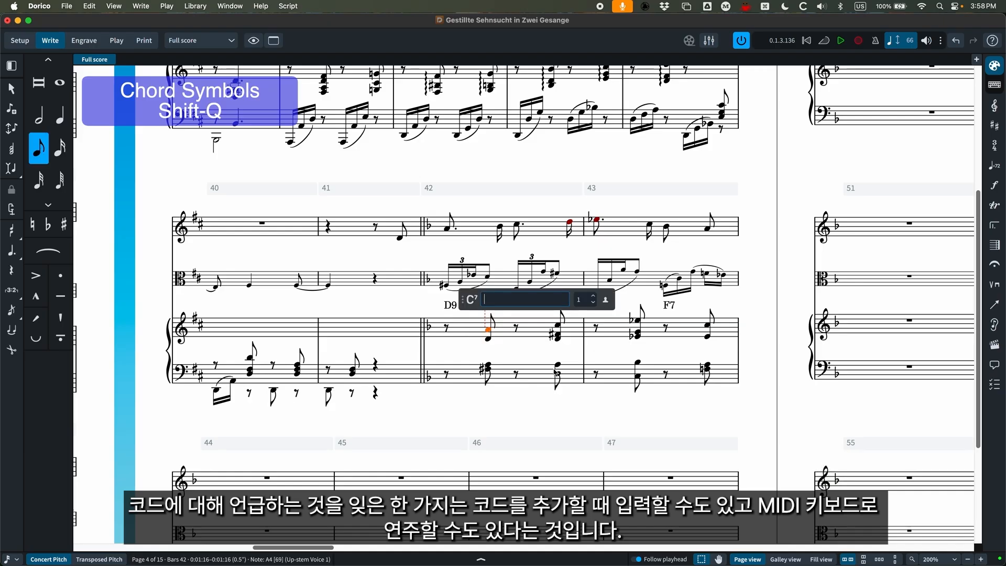
type("D7")
key("Escape")
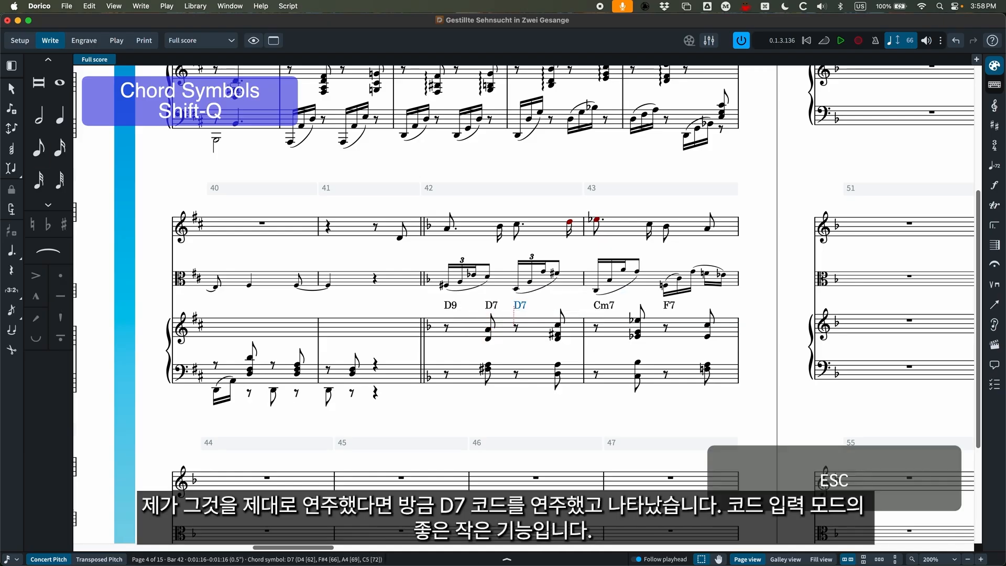
left_click(493, 305)
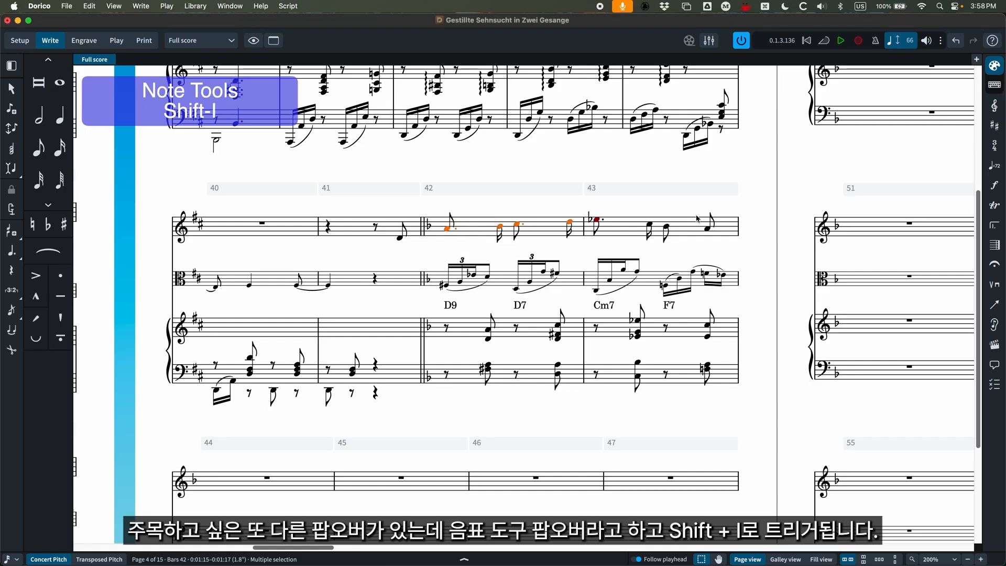
Select the notes in bars 42–43 of the upper solo staff and open the note tools popover for them.
left_click(683, 232, "shift")
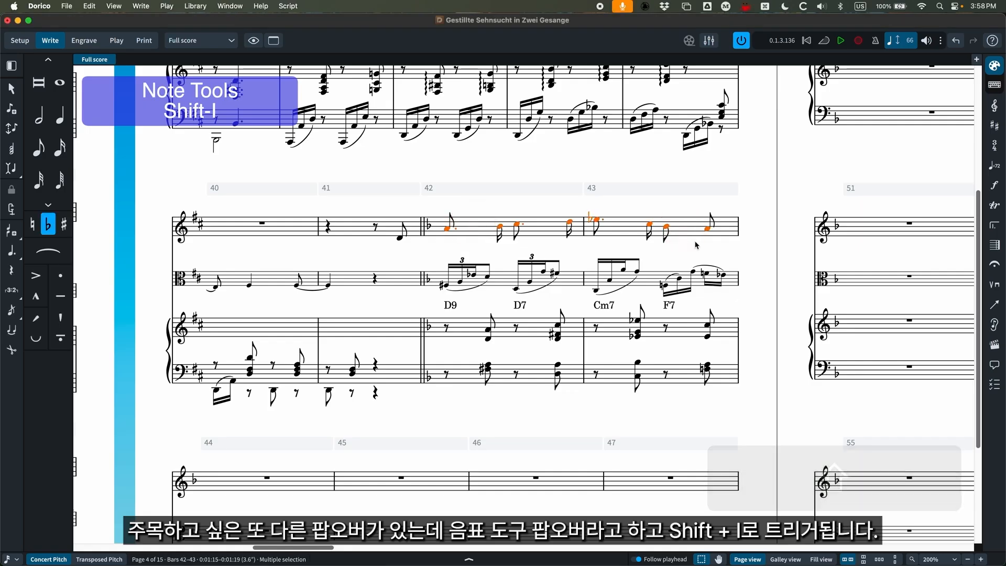
key("shift+i")
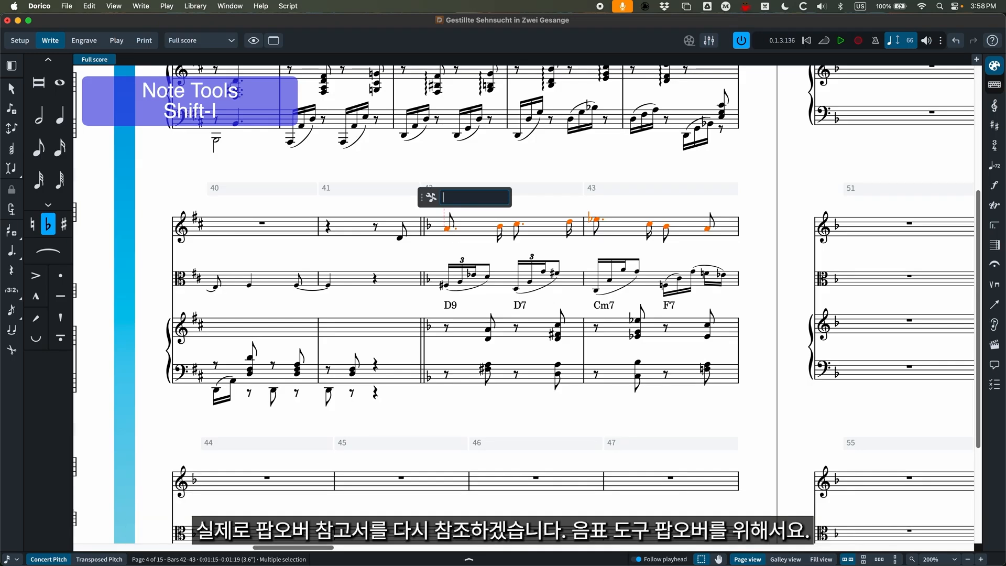
Switch to the Popover Reference PDF in Preview and examine the note tools entries for intervals, note additions and transposition.
left_click_drag(1005, 344, 493, 43)
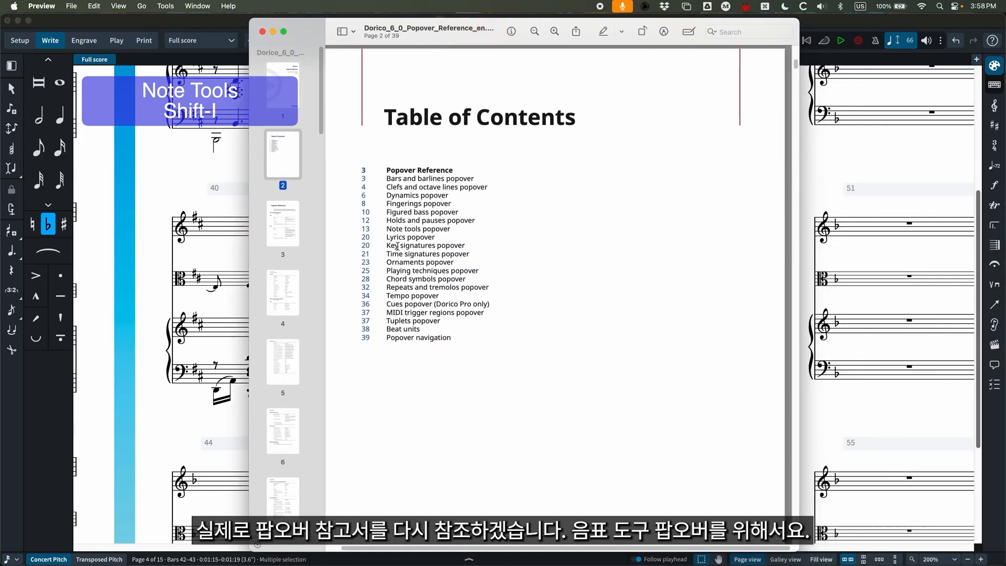
left_click(371, 229)
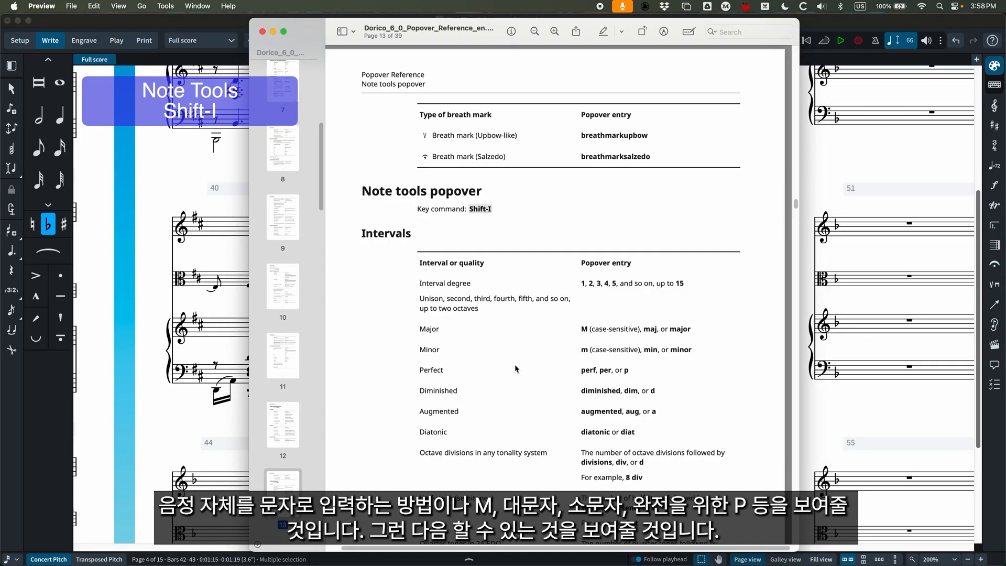
scroll(517, 369, "down", 5)
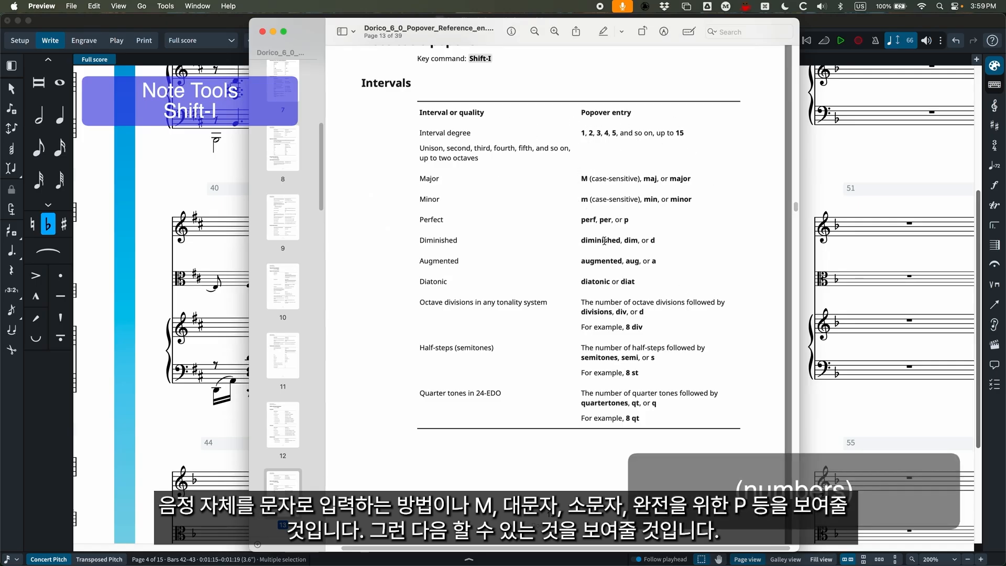
scroll(552, 251, "down", 10)
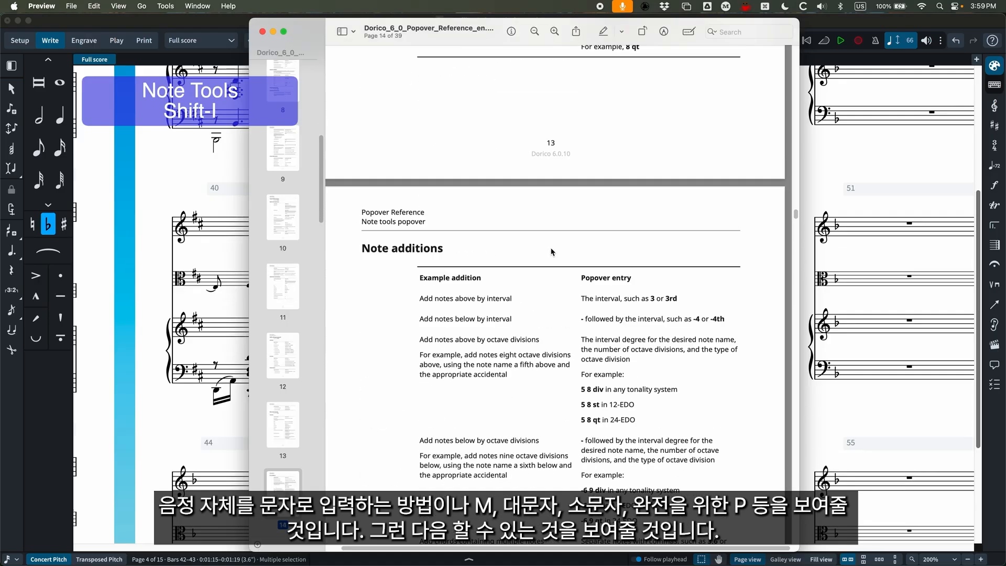
scroll(552, 251, "down", 5)
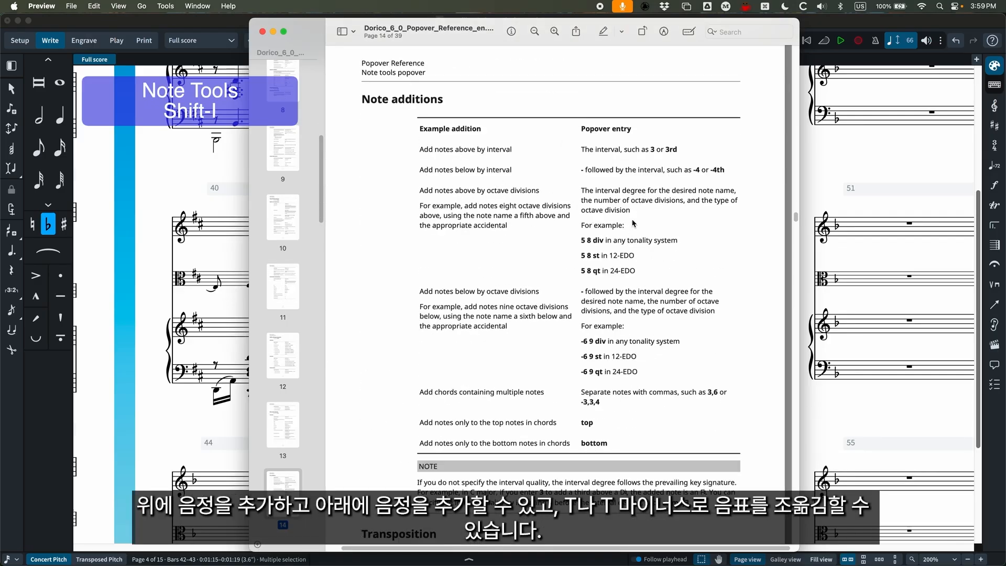
scroll(572, 225, "down", 10)
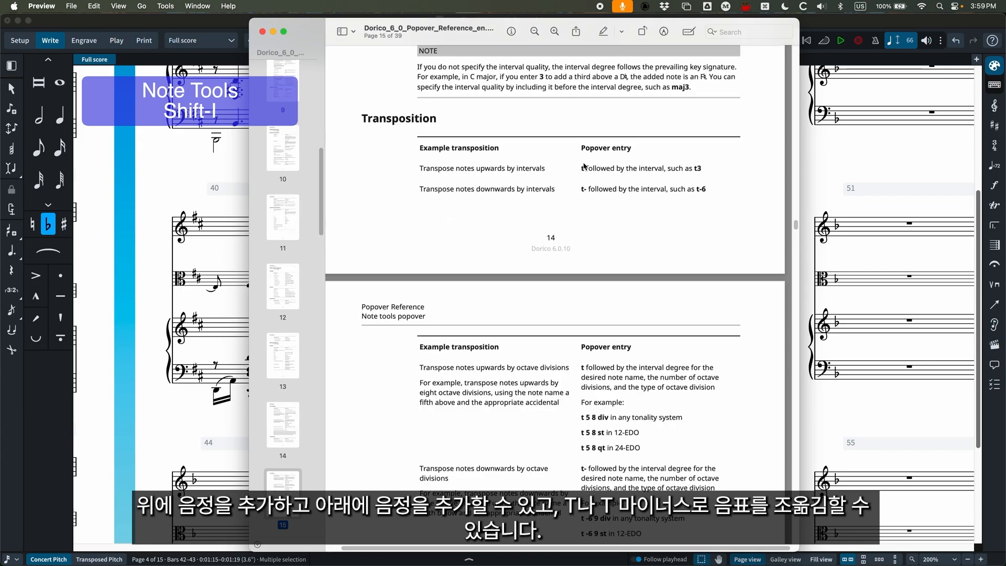
scroll(585, 212, "down", 10)
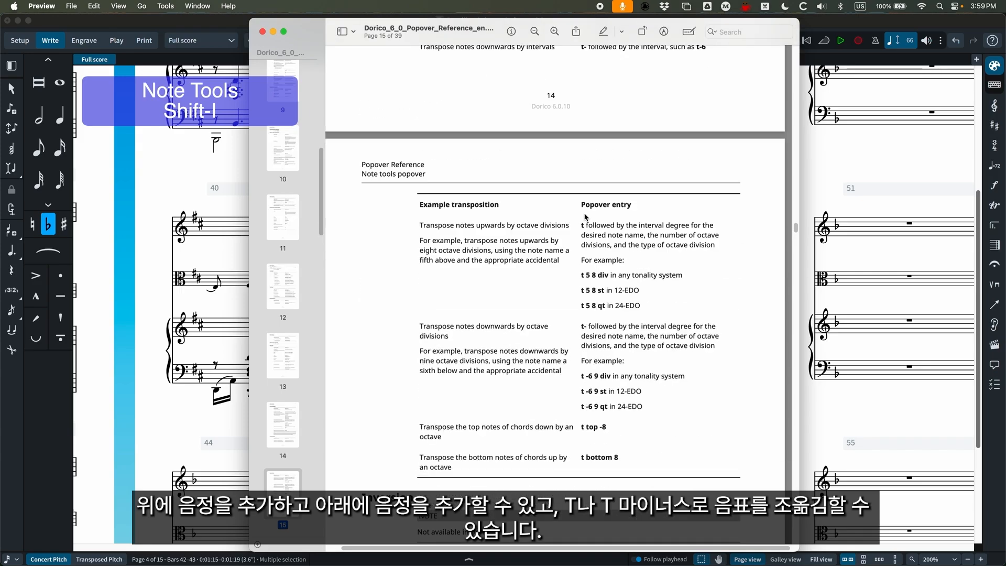
Examine the note tools entries for inversion, rotation, repetition, pitch mapping and scale mapping in the reference.
scroll(610, 248, "down", 11)
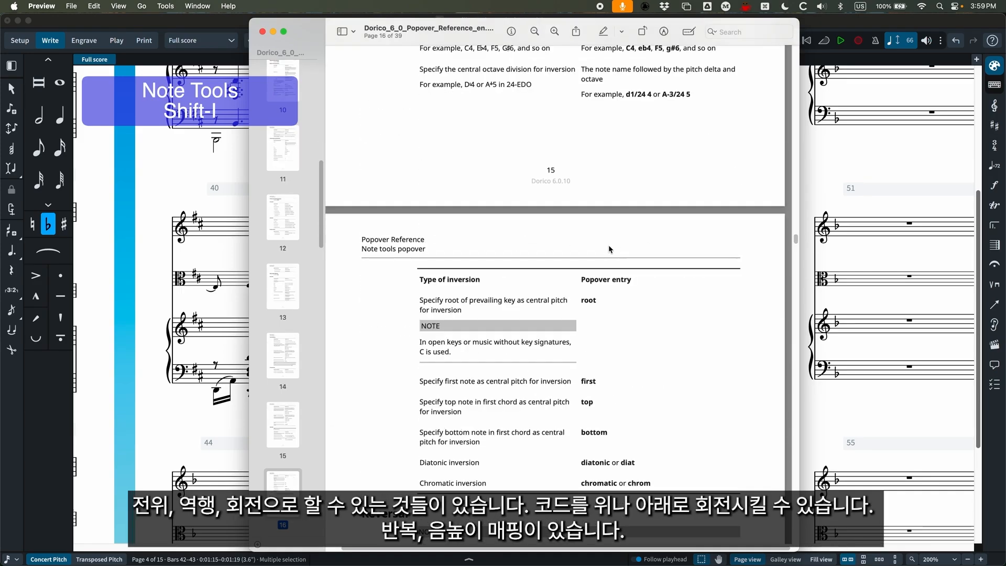
scroll(570, 246, "down", 12)
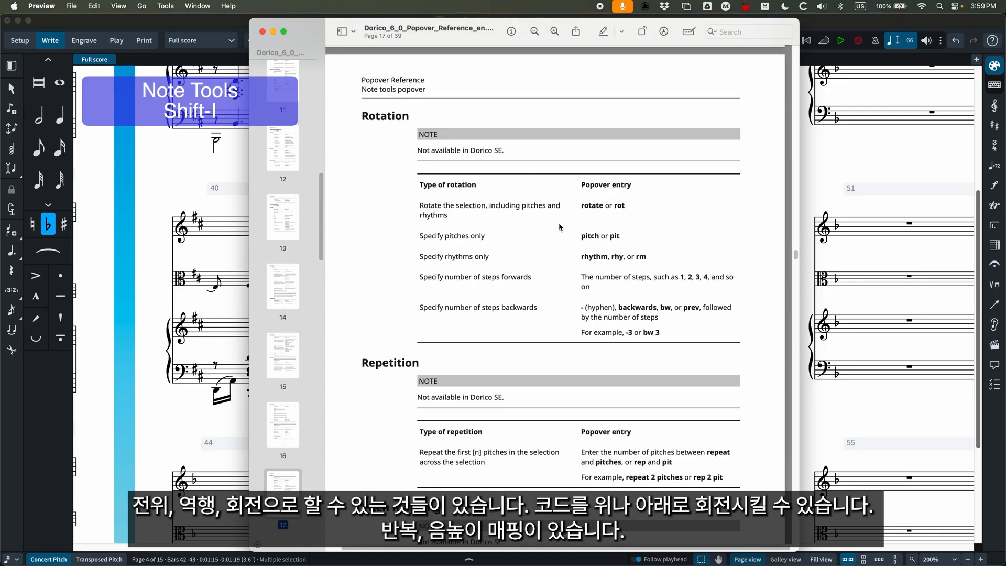
scroll(560, 227, "down", 4)
scroll(562, 283, "down", 10)
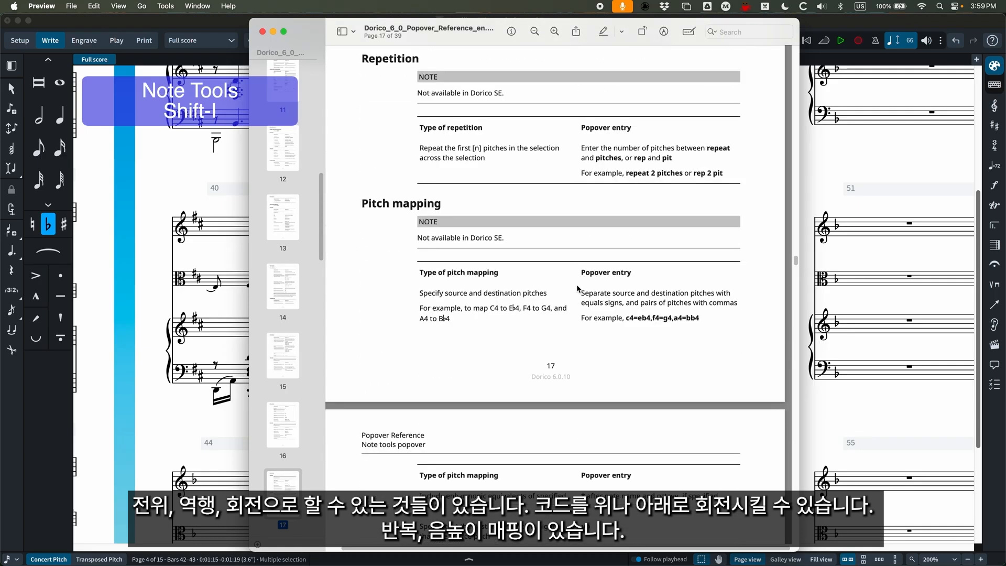
scroll(567, 288, "up", 2)
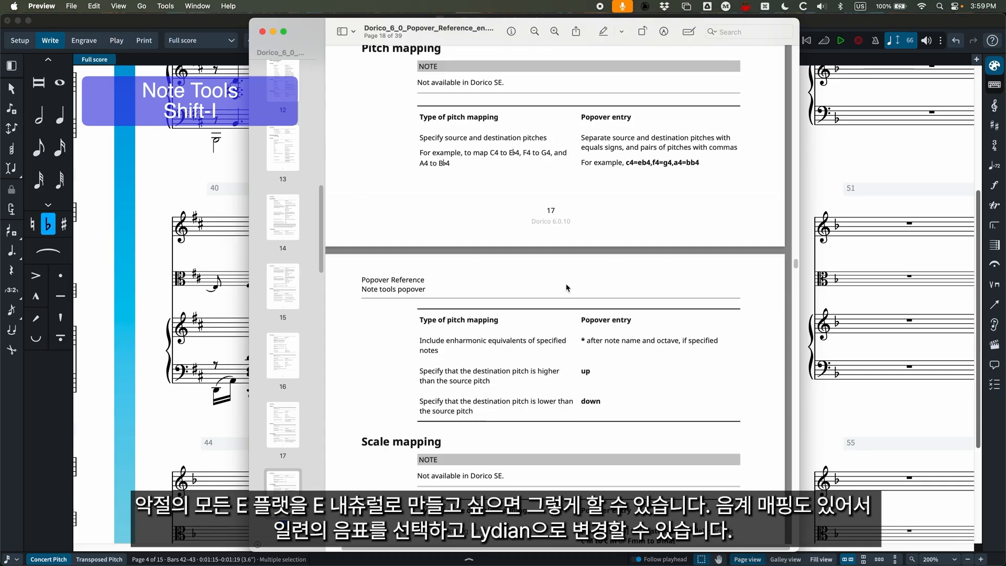
scroll(566, 287, "down", 8)
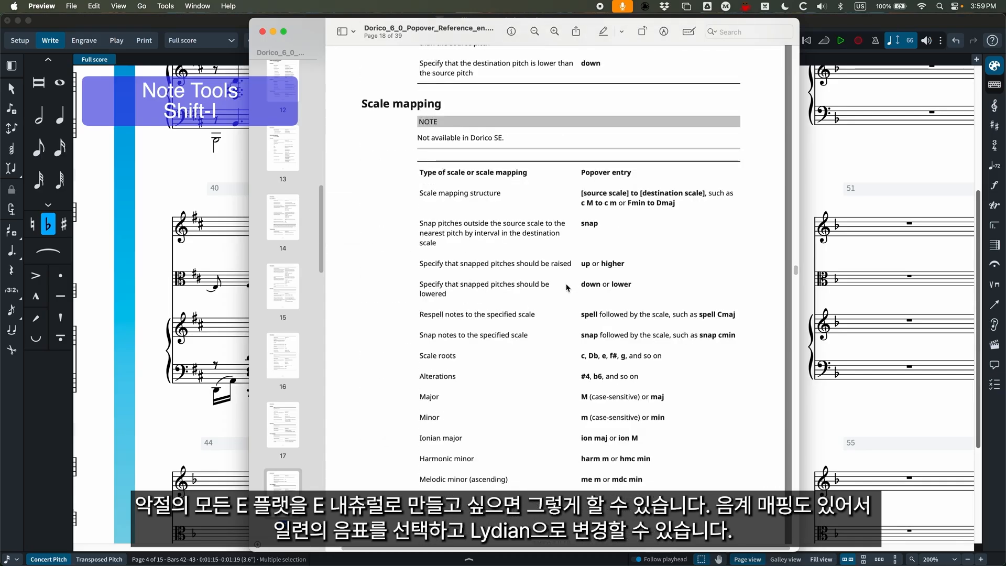
scroll(567, 287, "down", 10)
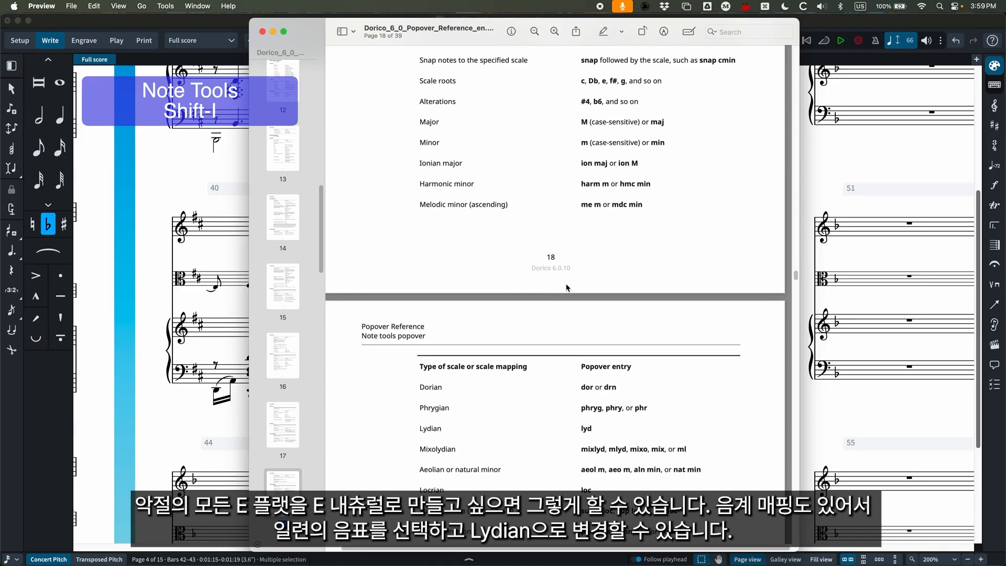
scroll(602, 278, "up", 20)
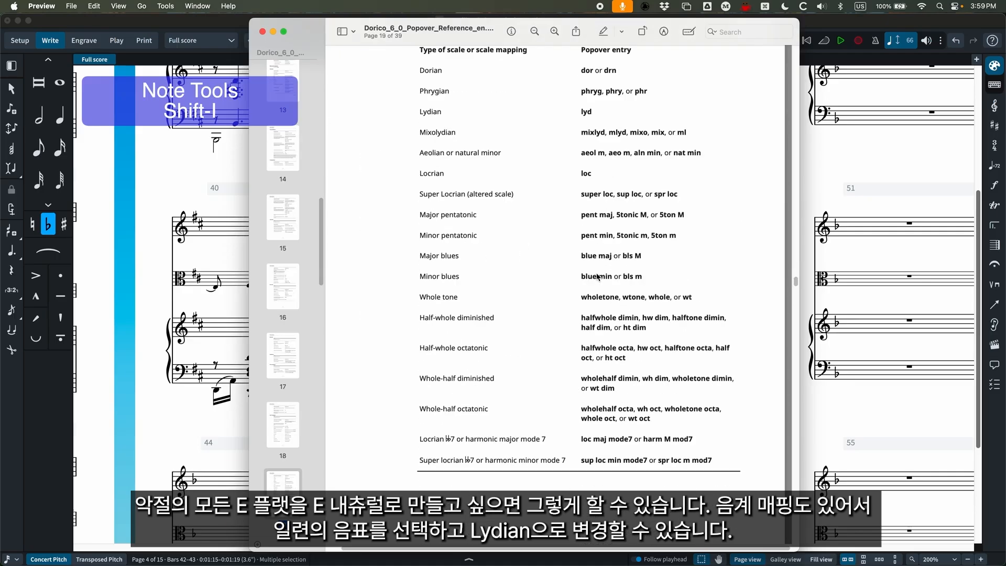
scroll(589, 293, "up", 10)
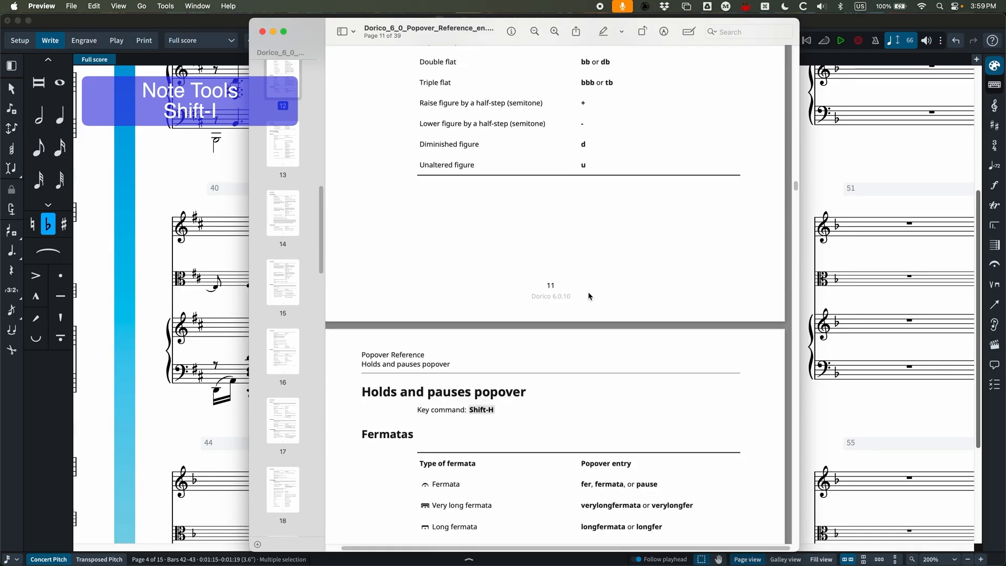
Switch back to Dorico, try adding notes a third above the selection with the note tools entry 3, and undo it.
key("super+Tab")
key("shift+i")
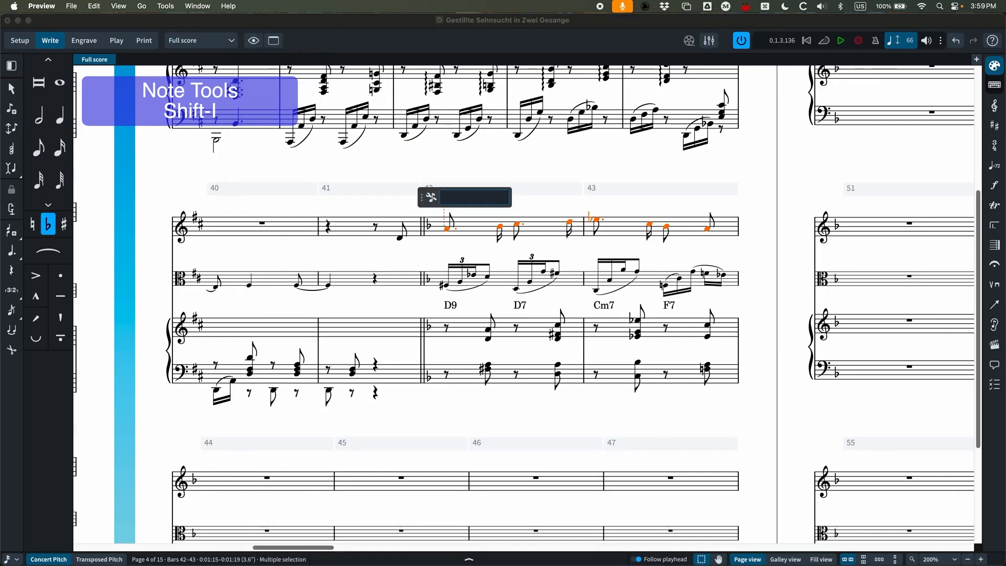
left_click(458, 201)
type("3")
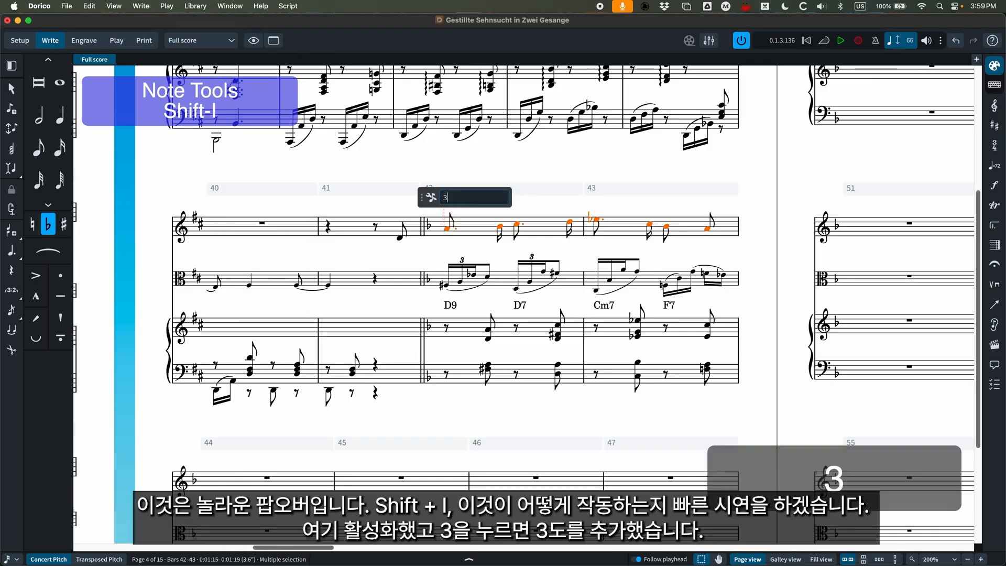
key("Return")
key("super+z")
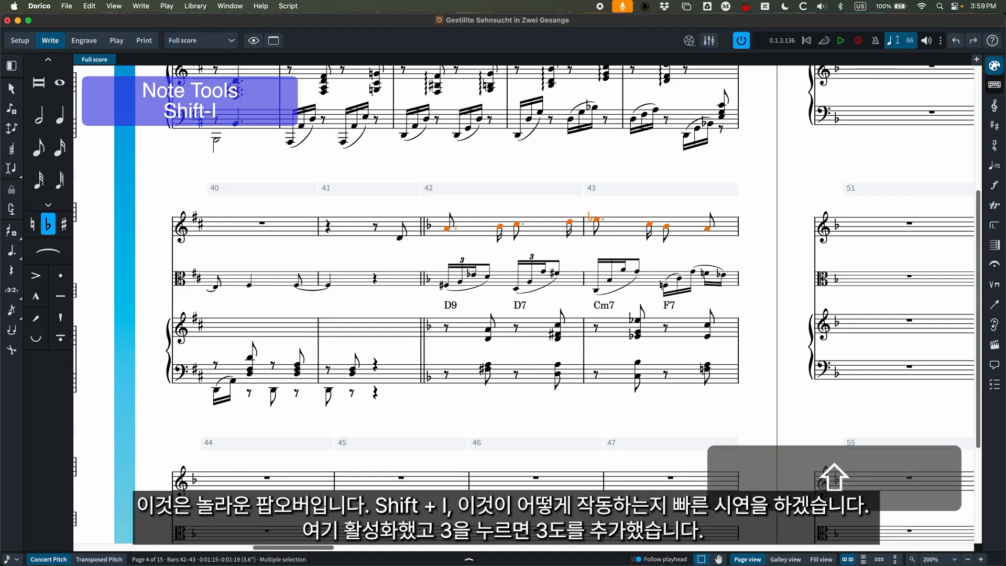
Try transposing the selected notes up a third with the note tools entry t3, and undo the transposition.
key("shift+i")
type("t3")
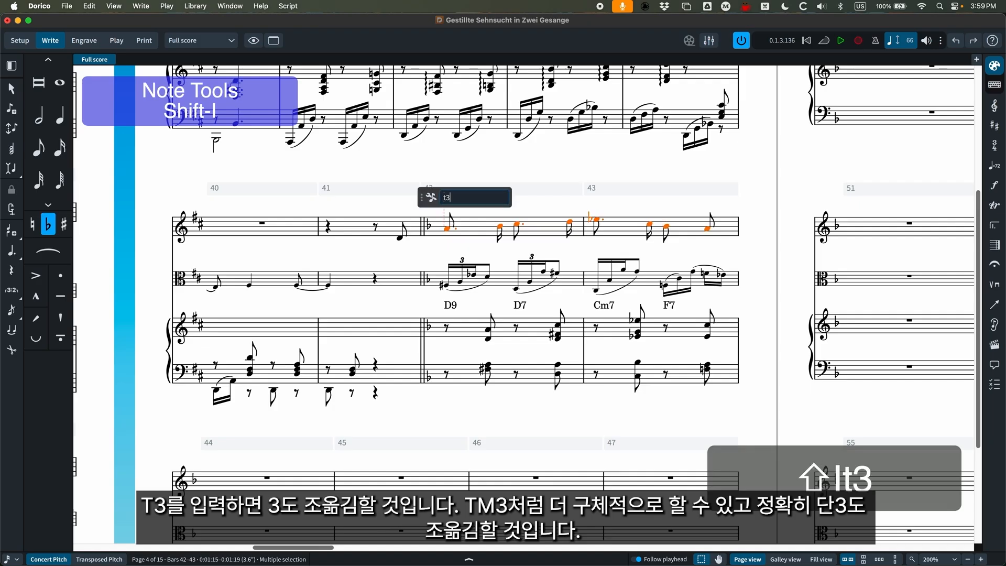
key("Return")
key("super+z")
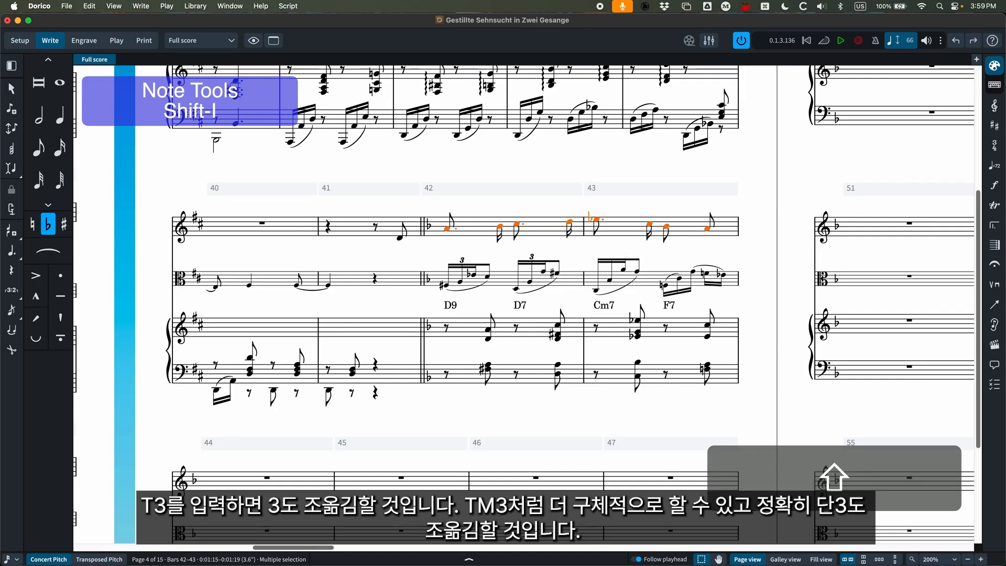
Try transposing the selected notes up a minor third with the note tools entry tm3, and undo the transposition.
key("shift+i")
type("tm3")
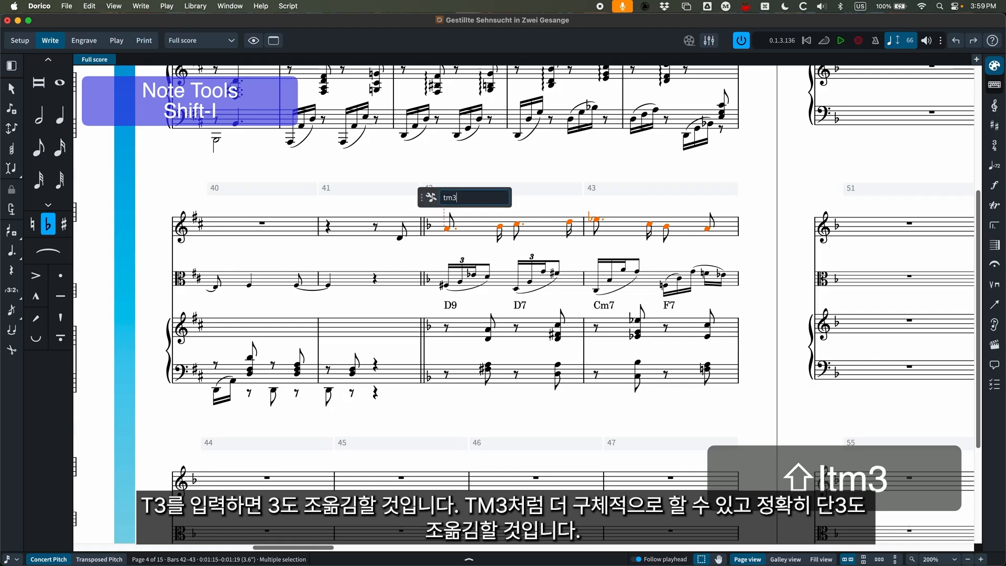
key("Return")
key("shift")
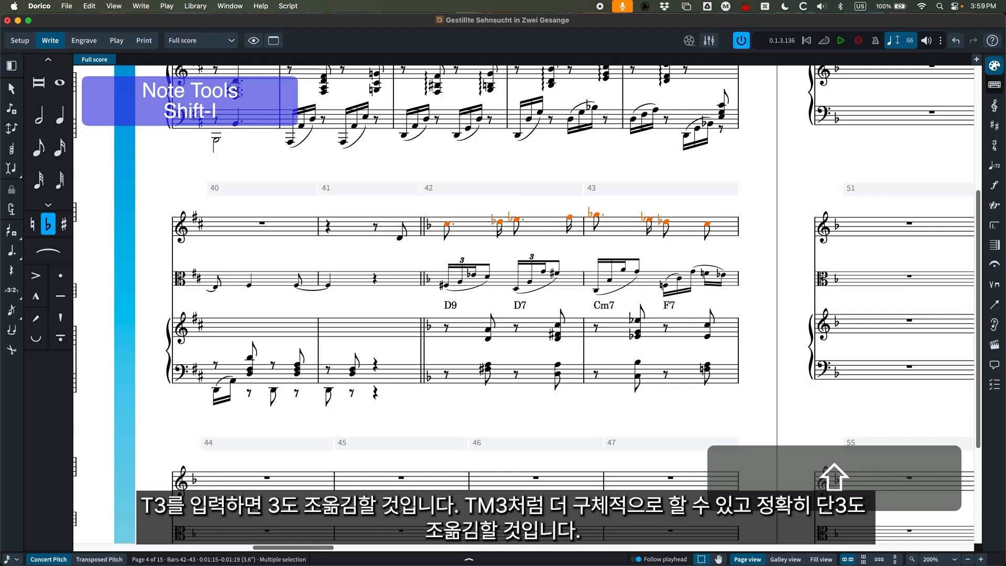
key("super+z")
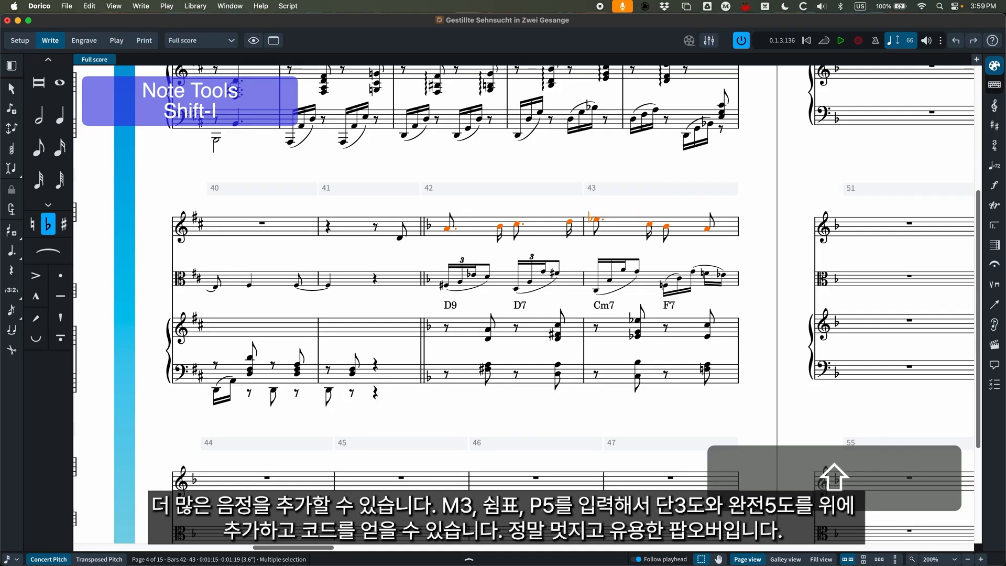
Try adding a minor third and a perfect fifth above the selected notes with the note tools entry m3,p5, and undo it.
key("shift+i")
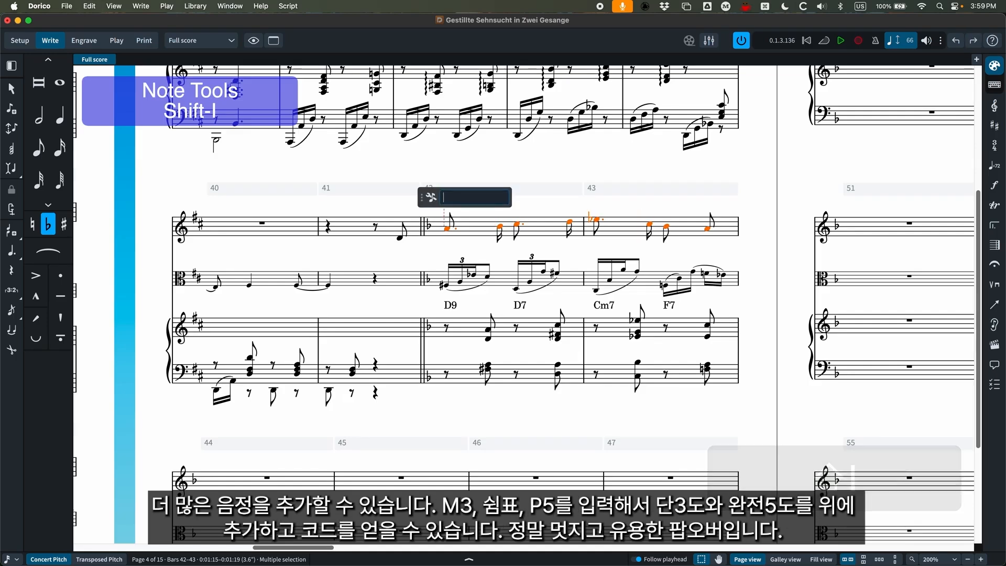
type("m3")
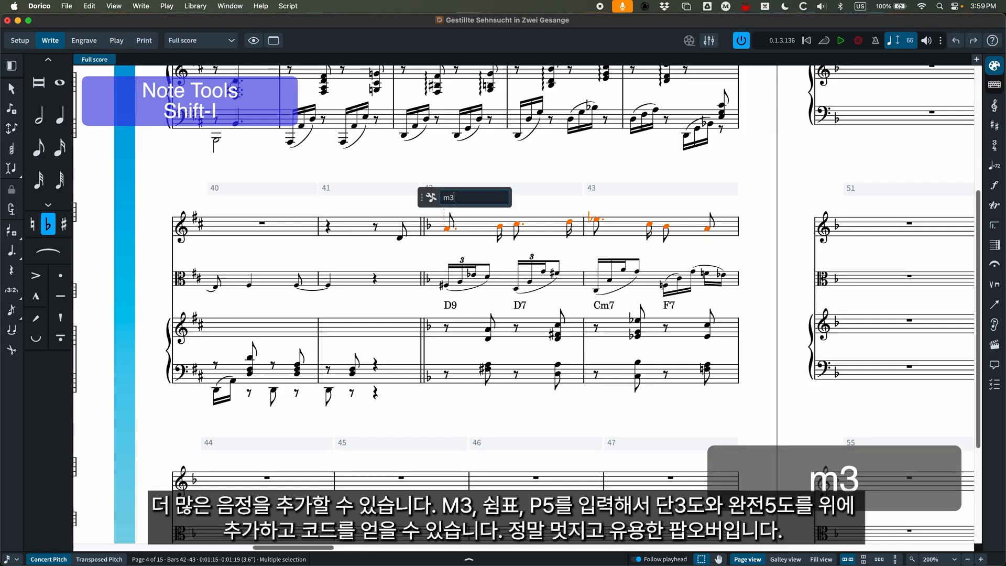
type(",p5")
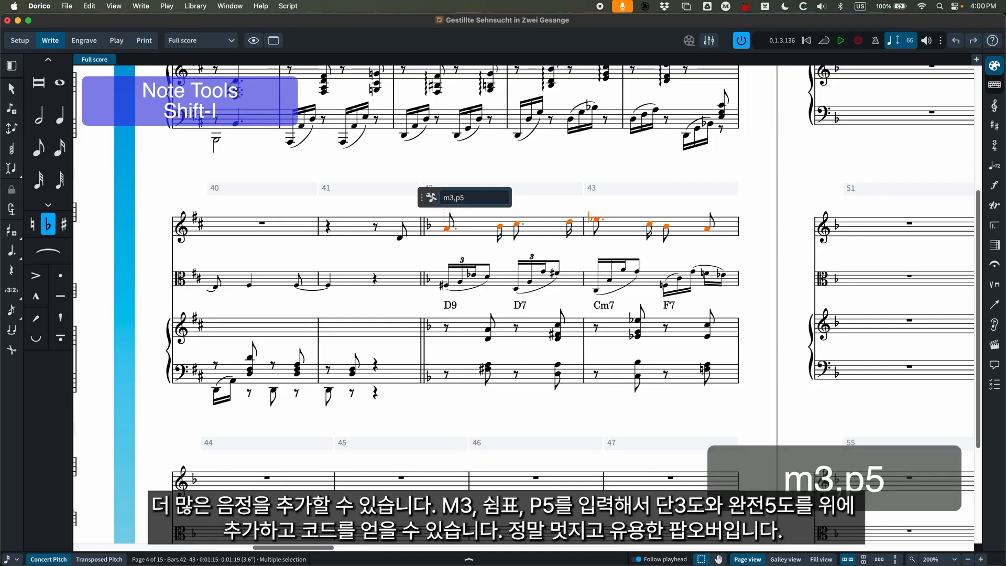
key("Return")
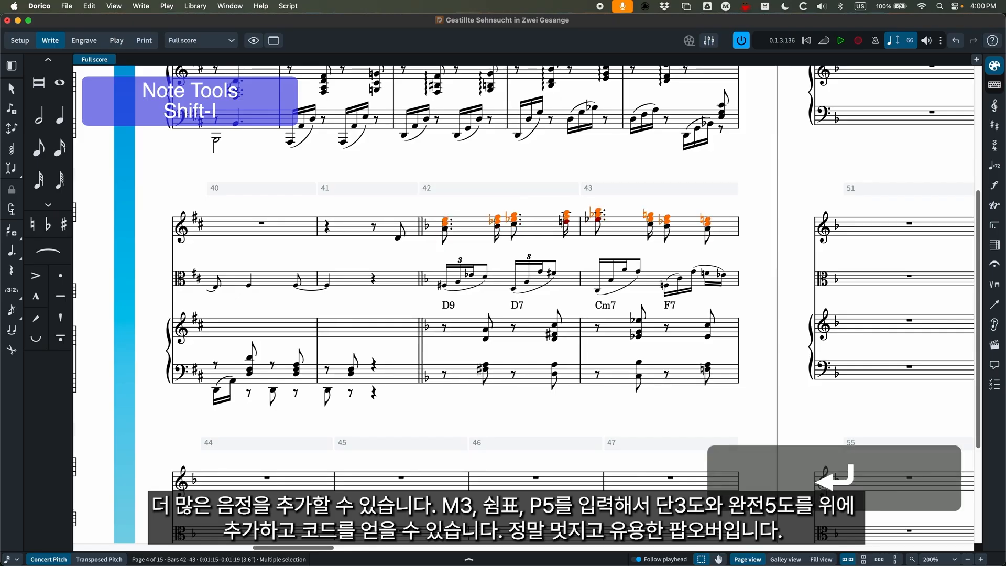
key("super+z")
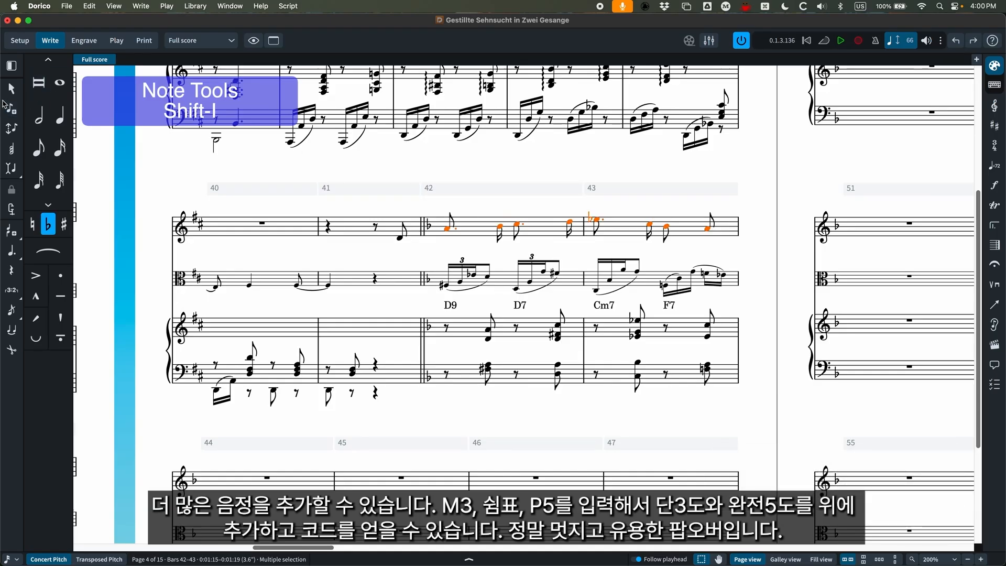
Switch to Finale, examine its plug-ins such as Canonic Utilities, Replace Pitches and the RGP Lua scripts, and return to the full-width Dorico score.
left_click_drag(3, 99, 376, 107)
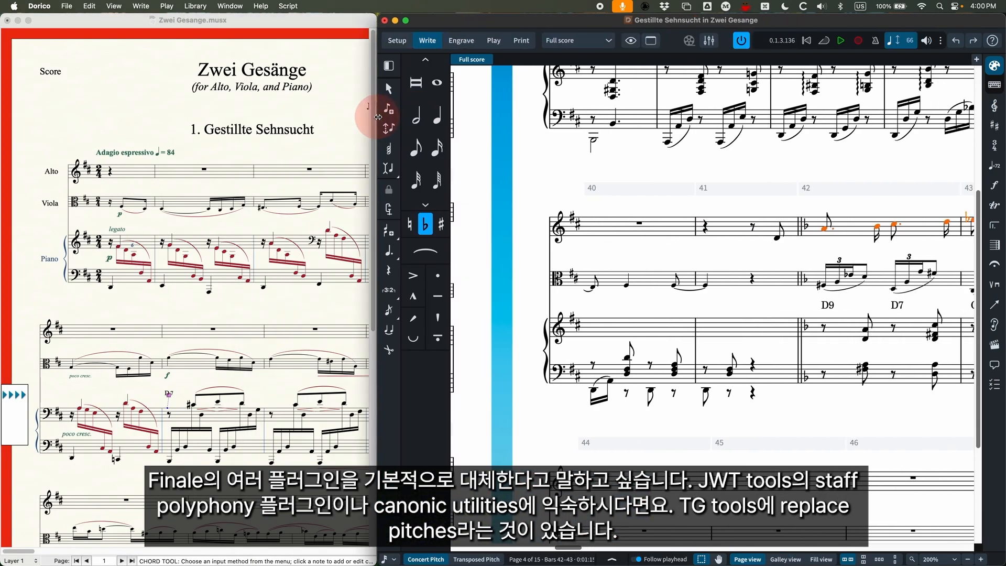
left_click(270, 29)
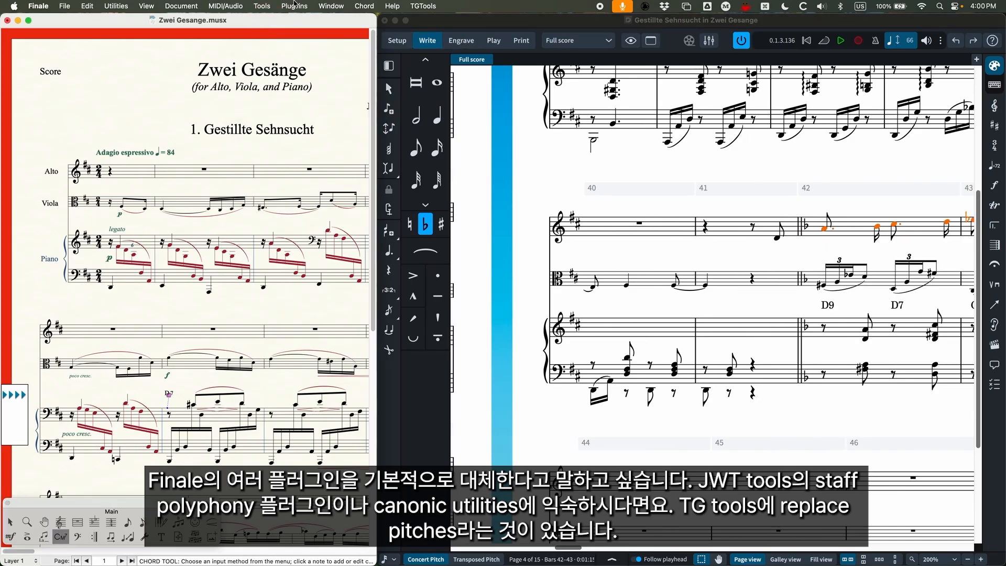
left_click(294, 5)
mouse_move(313, 71)
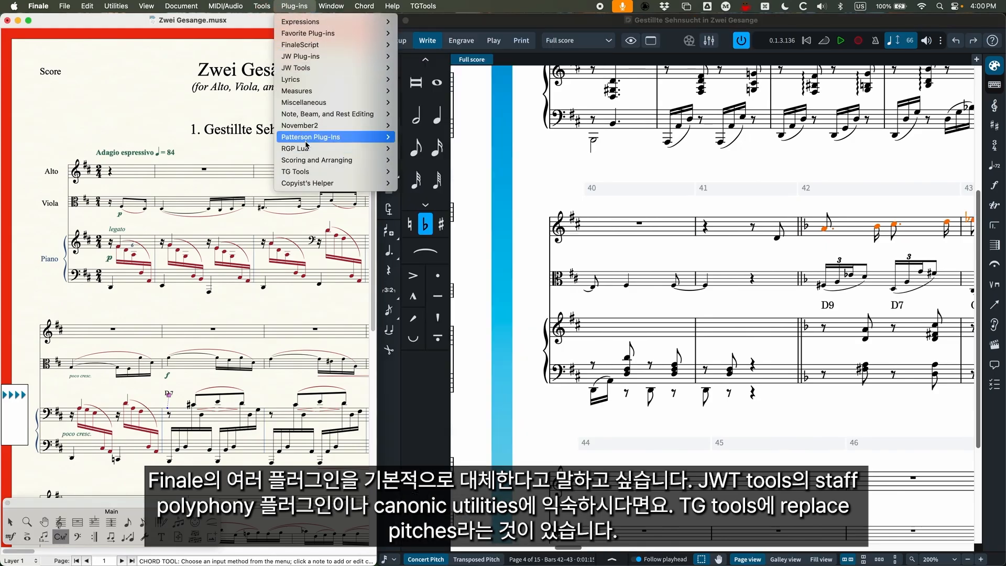
mouse_move(357, 160)
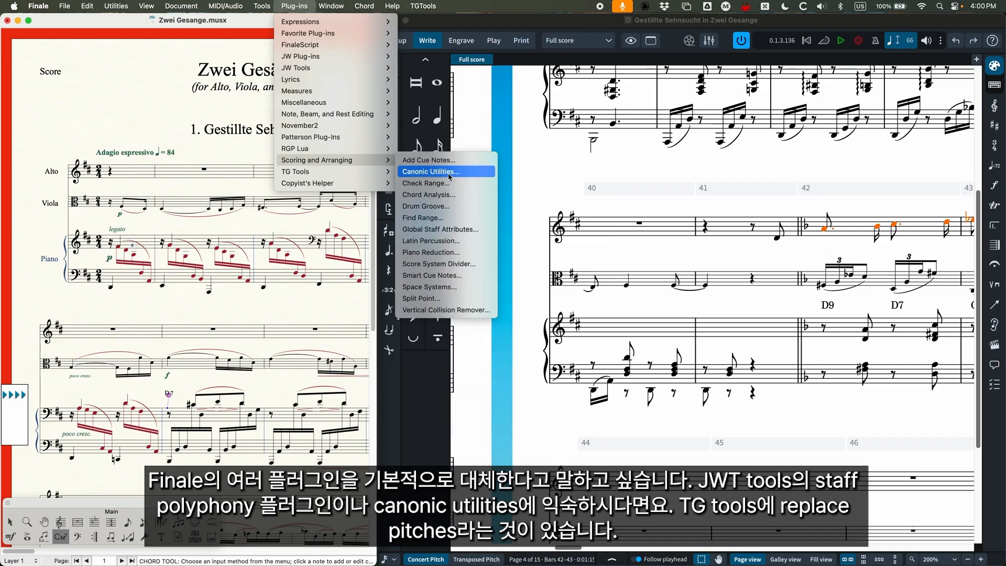
mouse_move(427, 4)
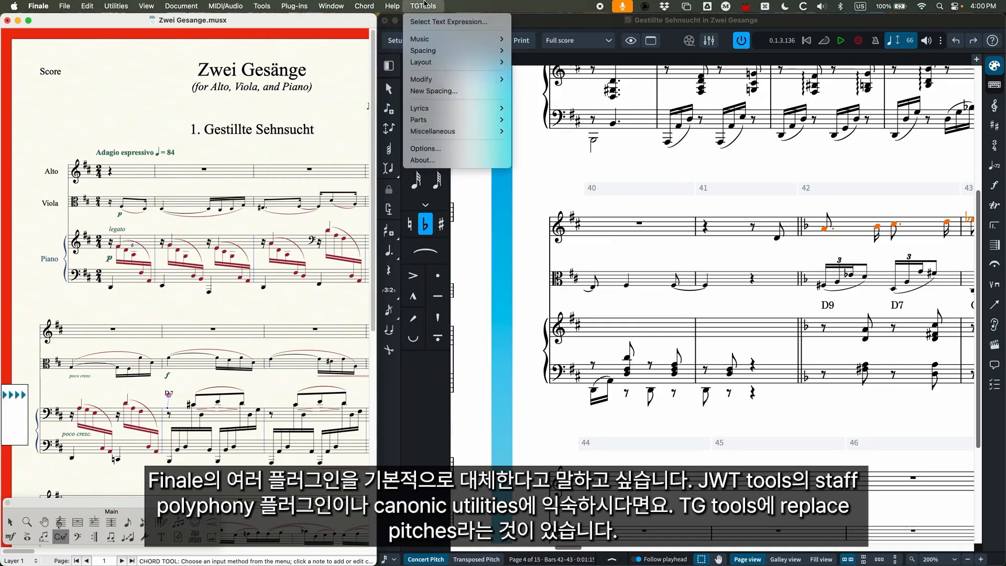
mouse_move(439, 83)
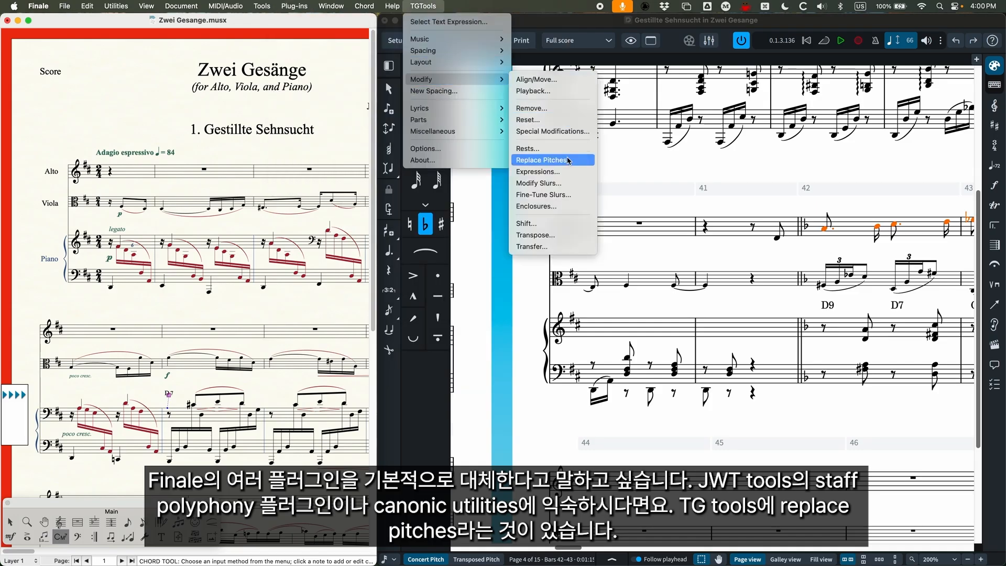
mouse_move(290, 4)
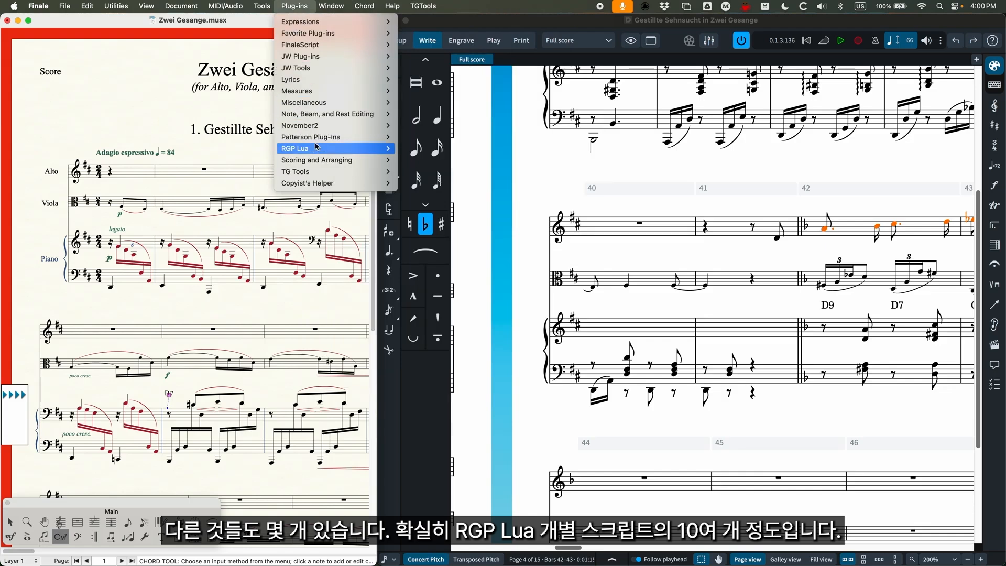
mouse_move(315, 149)
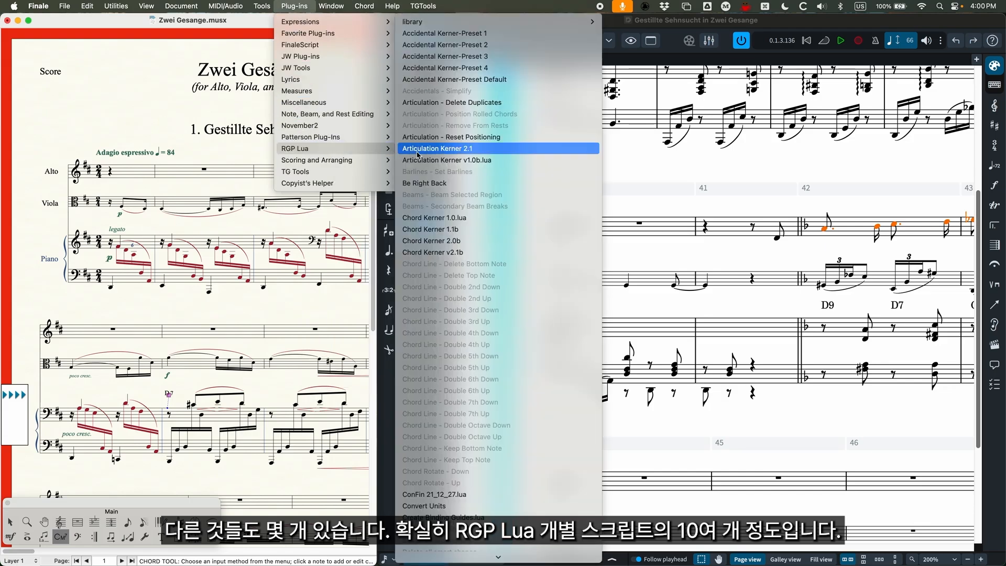
left_click(289, 4)
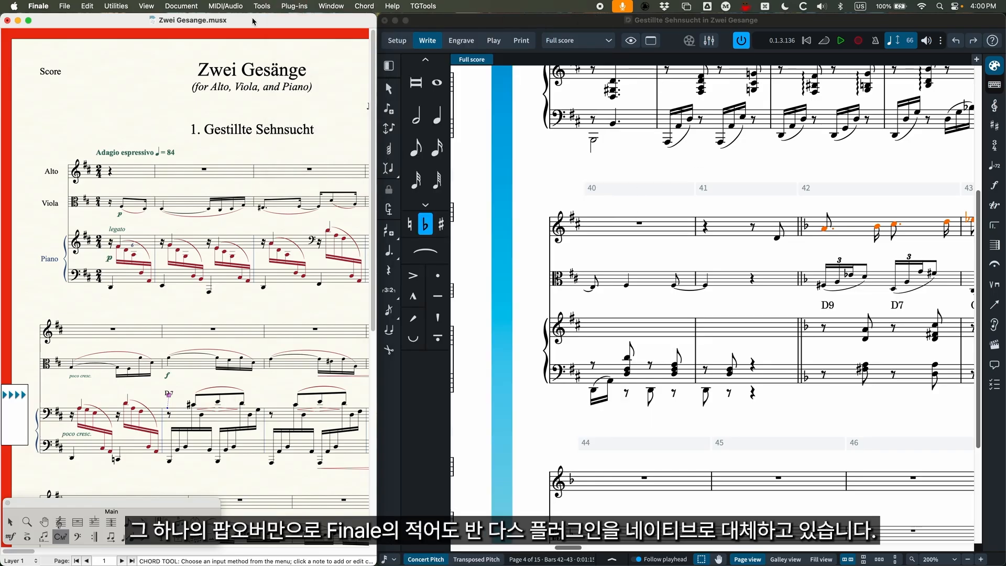
double_click(535, 23)
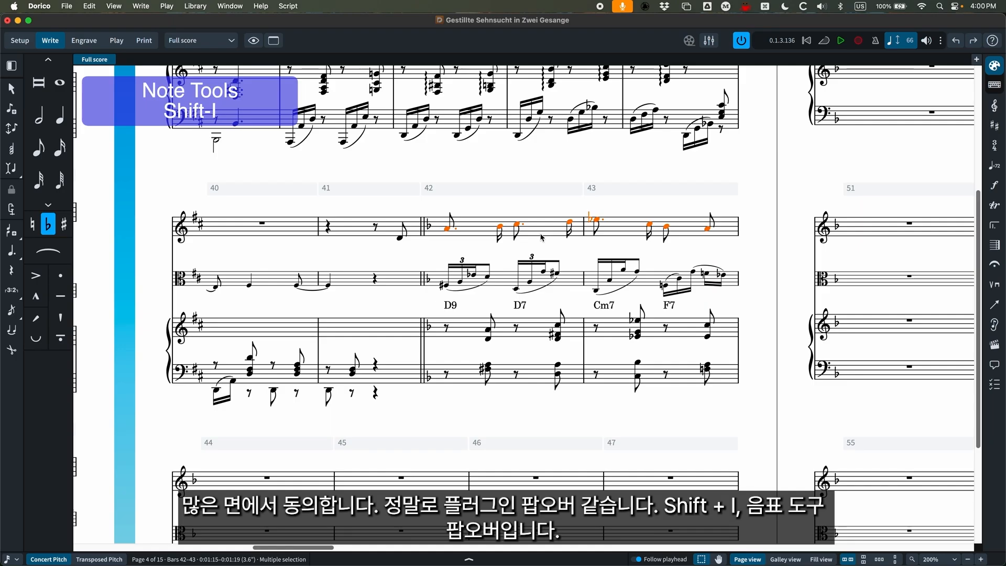
Enter the staff text "Anything" at the first rest of bar 42 in the piano's lower staff.
left_click(504, 166)
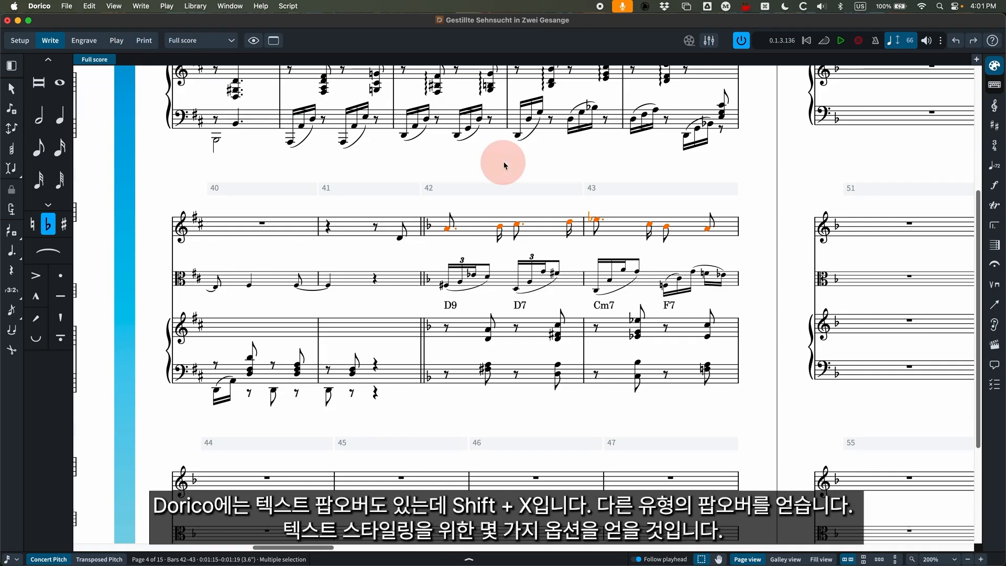
left_click(446, 374)
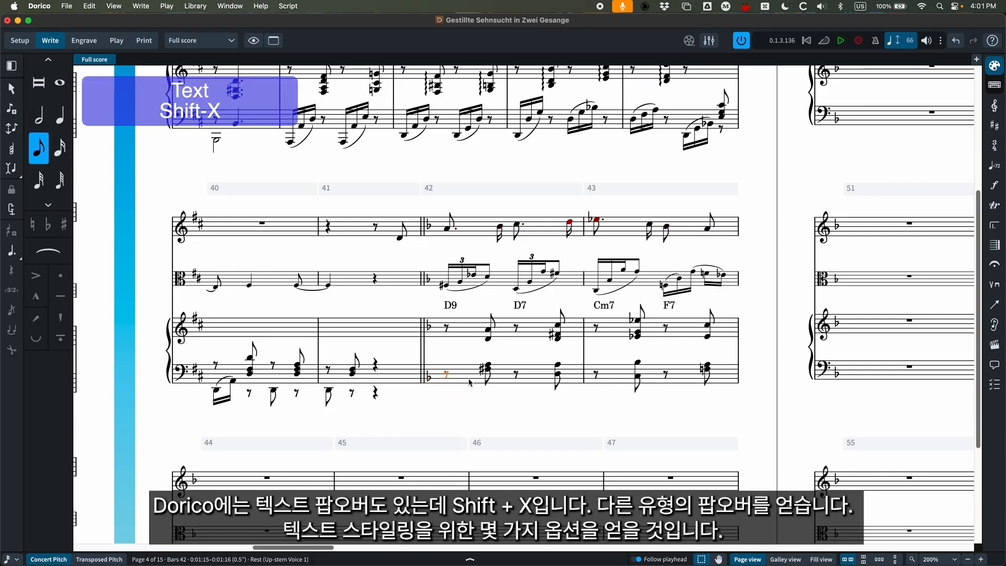
key("shift+x")
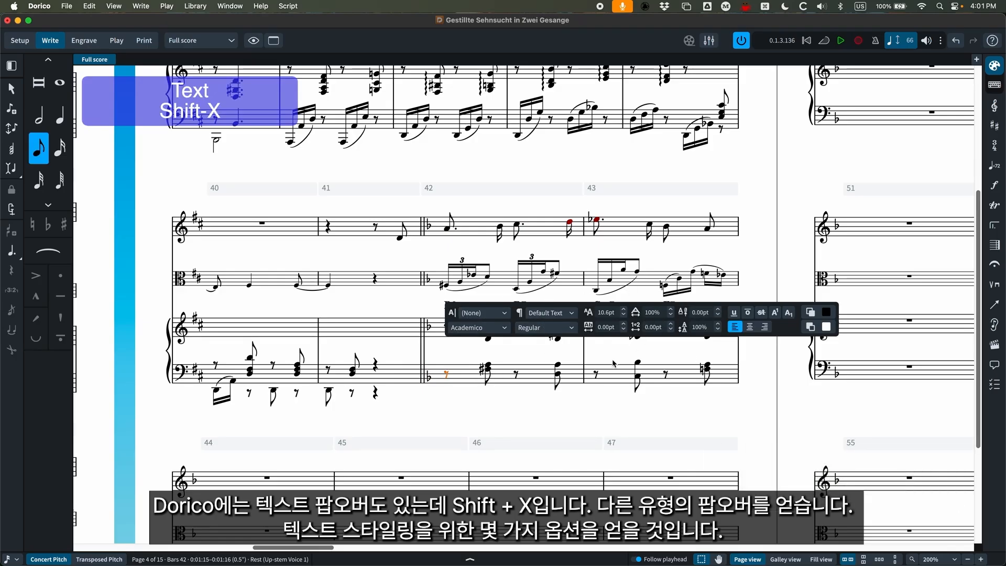
type("A")
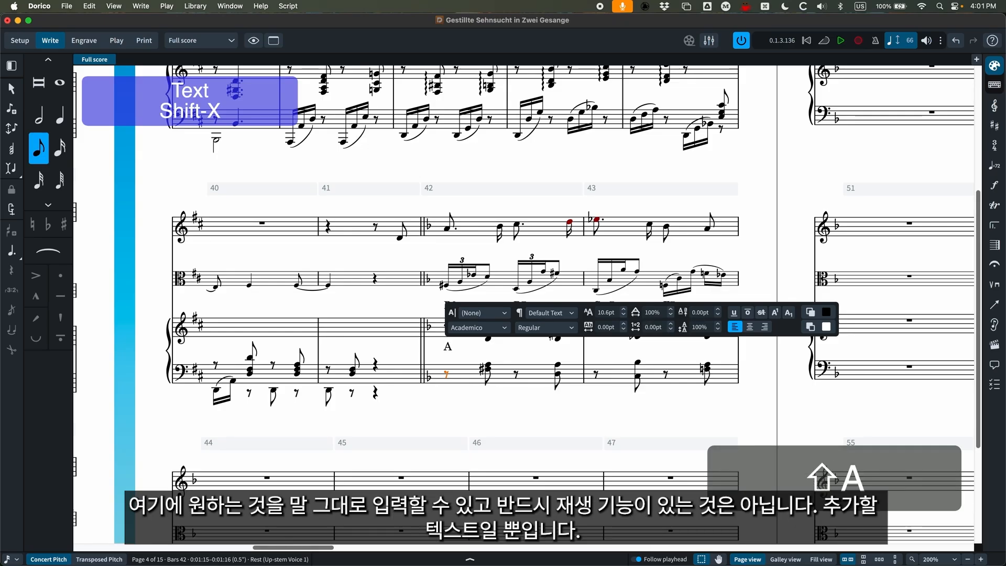
type("nythin")
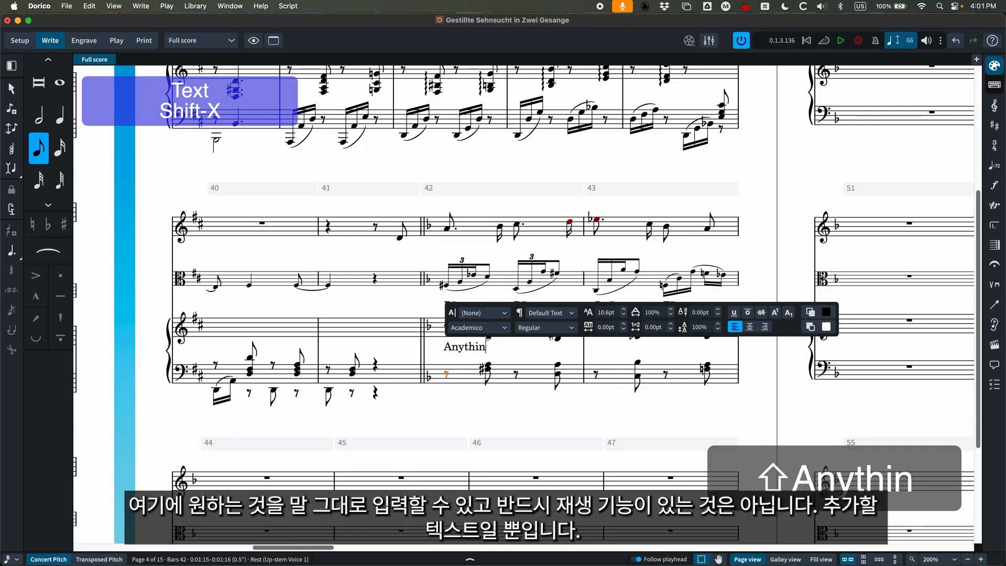
type("g")
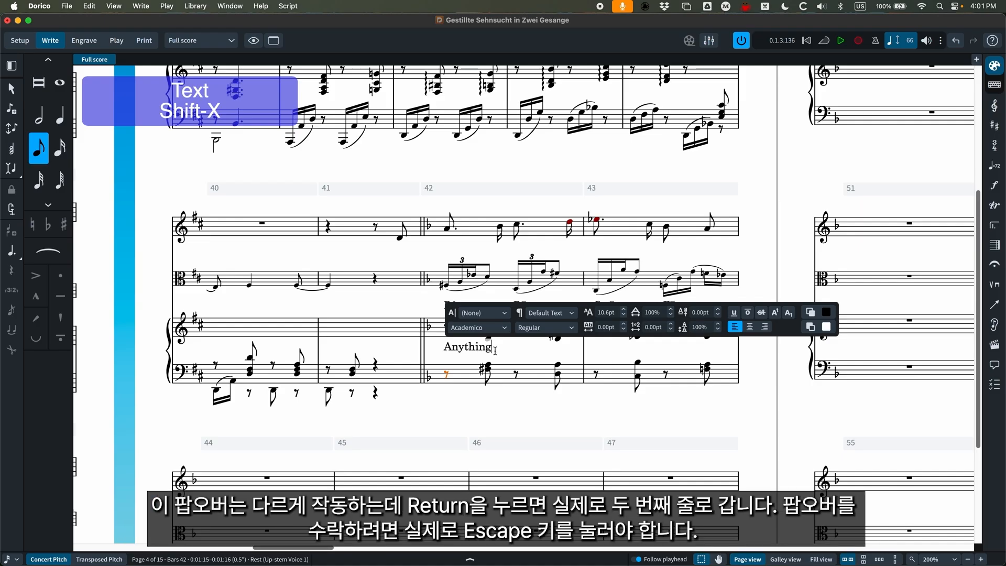
Try starting a second line below the word Anything, and delete it.
key("Return")
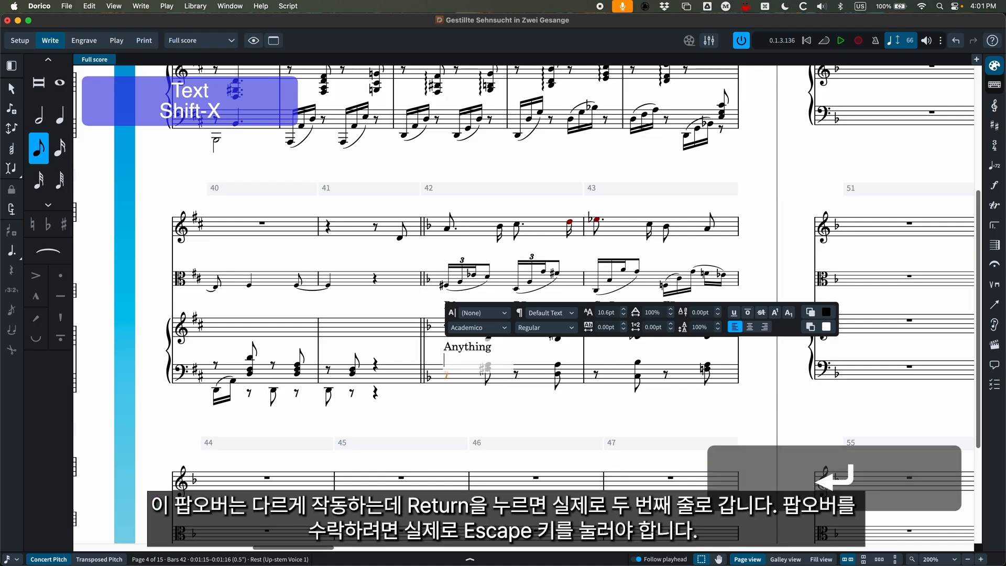
type("se")
key("BackSpace")
key("BackSpace")
key("BackSpace")
key("BackSpace")
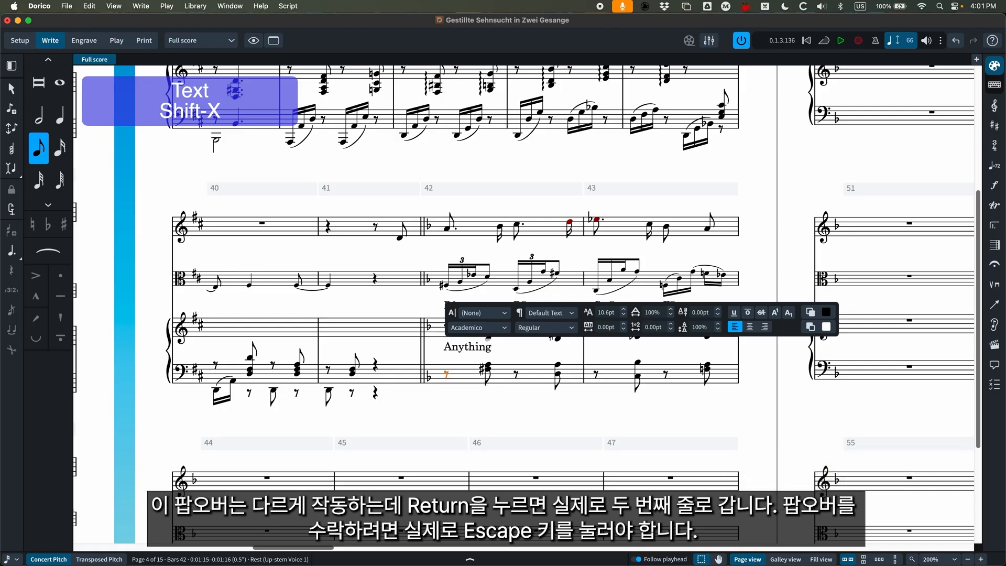
Accept the staff text, reopen it for editing, and format the whole word as italic at 9.5 pt.
key("Escape")
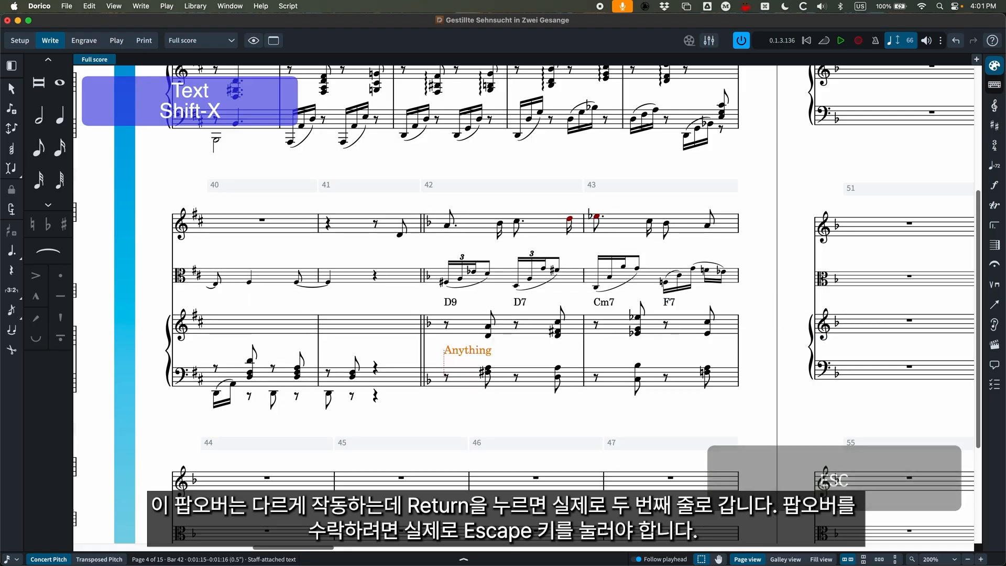
key("shift+x")
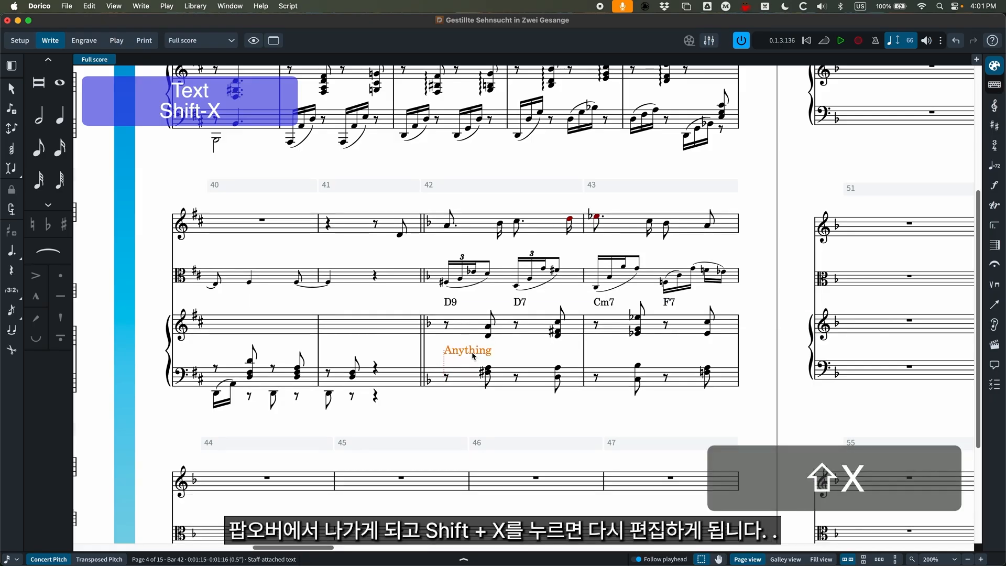
left_click_drag(494, 350, 441, 350)
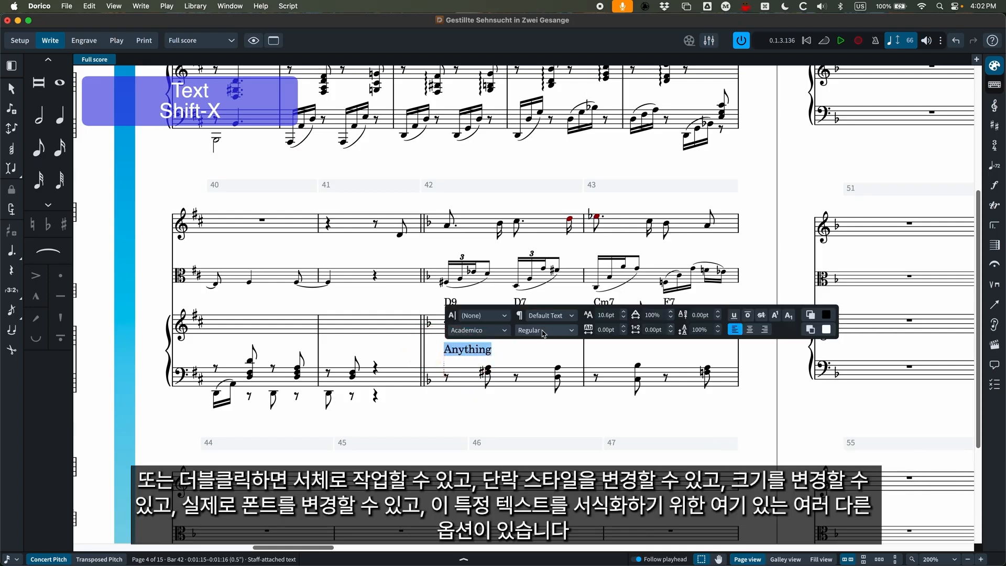
left_click(545, 330)
left_click(536, 344)
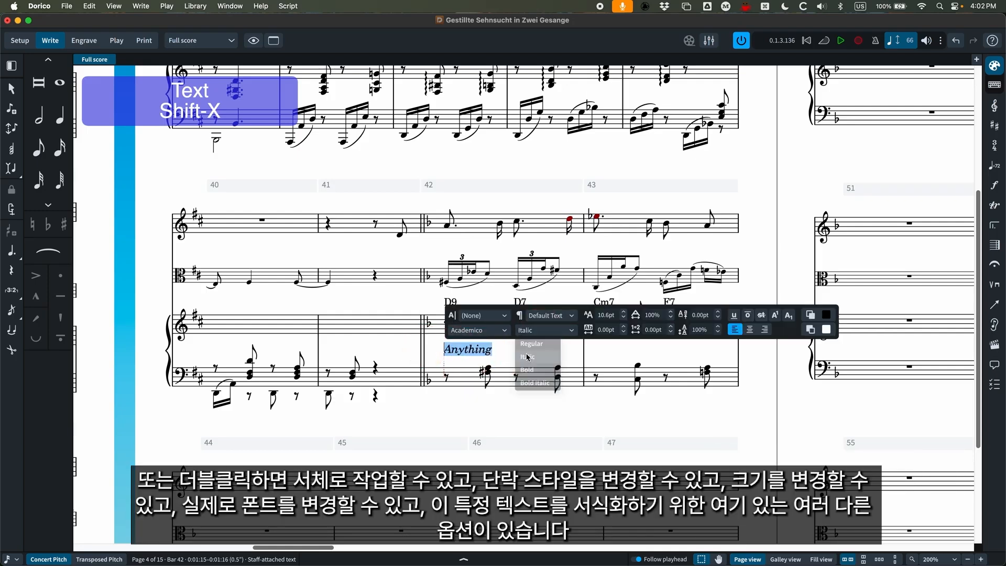
left_click(550, 315)
left_click(551, 315)
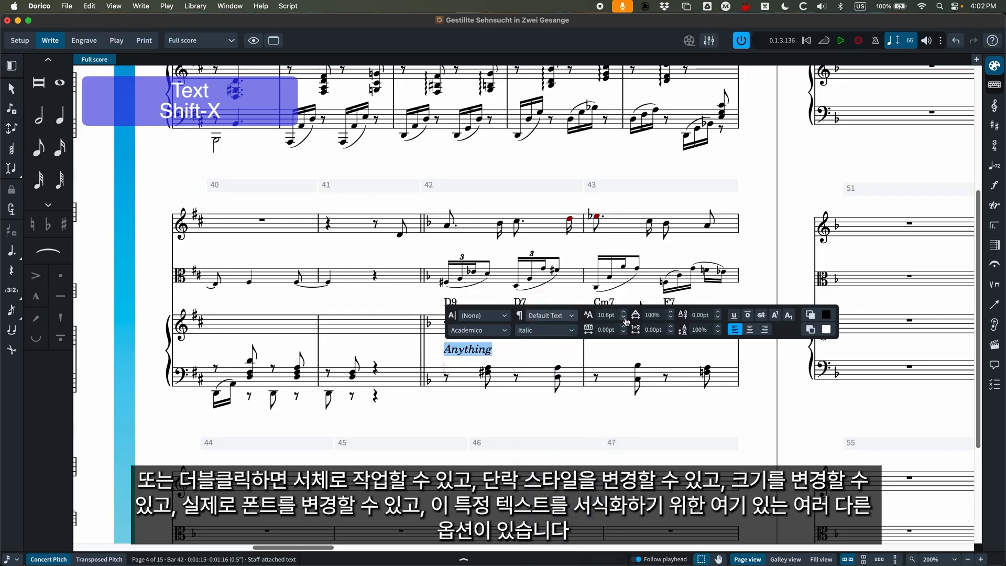
left_click(623, 318)
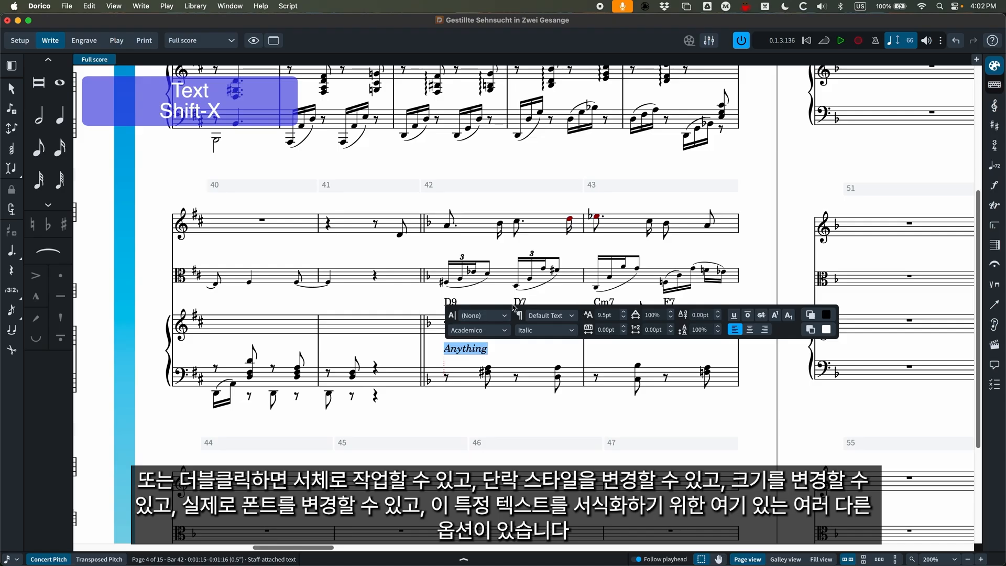
left_click(435, 329)
Flip the selected staff text below the piano's lower staff and back above it.
left_click(486, 353)
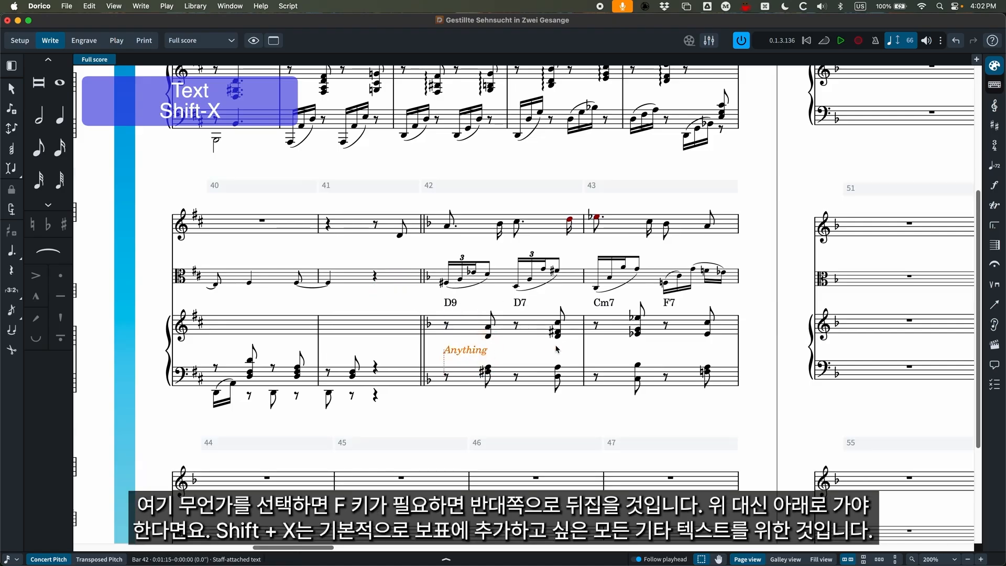
key("f")
key("f")
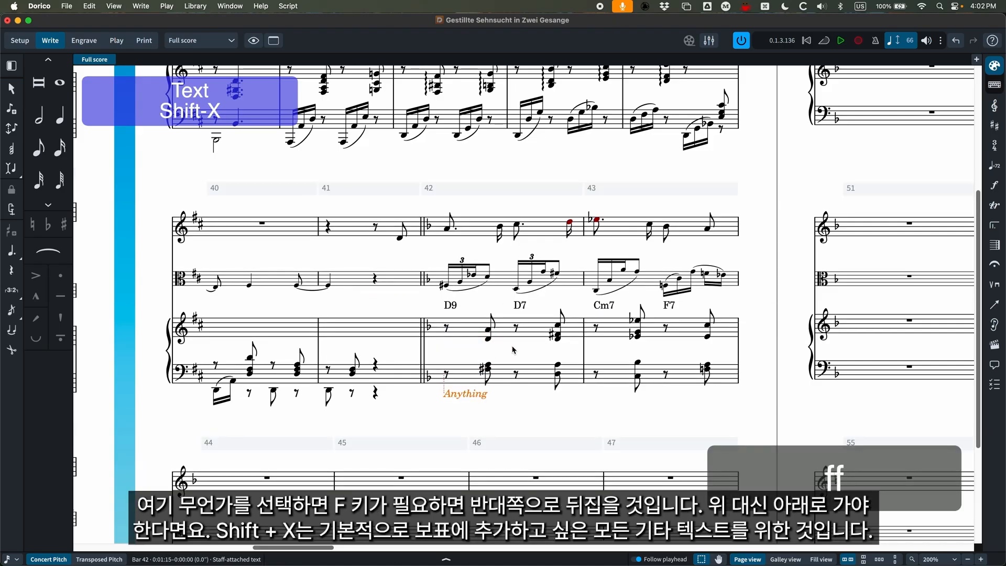
key("f")
key("f")
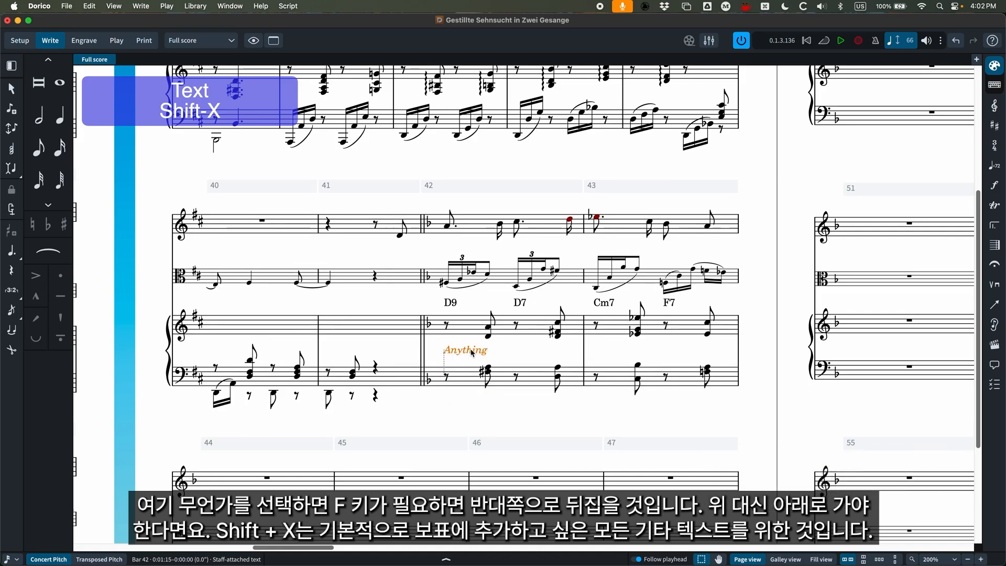
Delete the staff text Anything and add the system text "System Text" at the start of bar 42.
key("BackSpace")
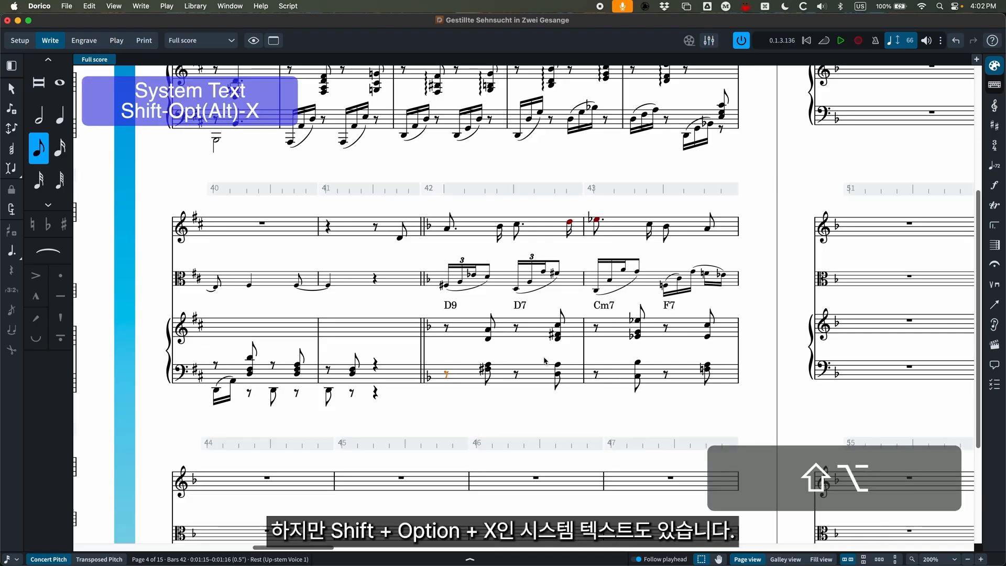
key("shift+alt+x")
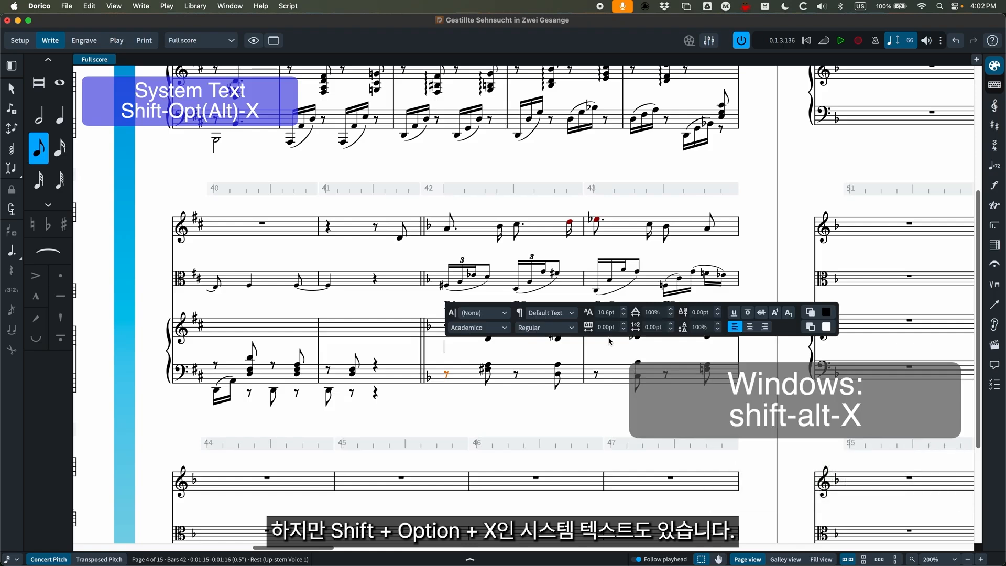
type("Sys")
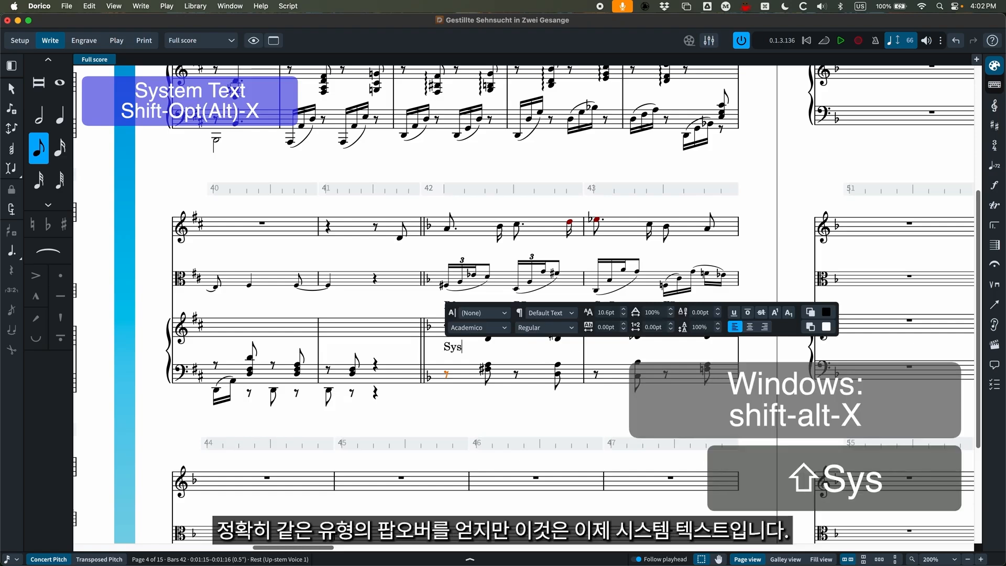
type("tem Text")
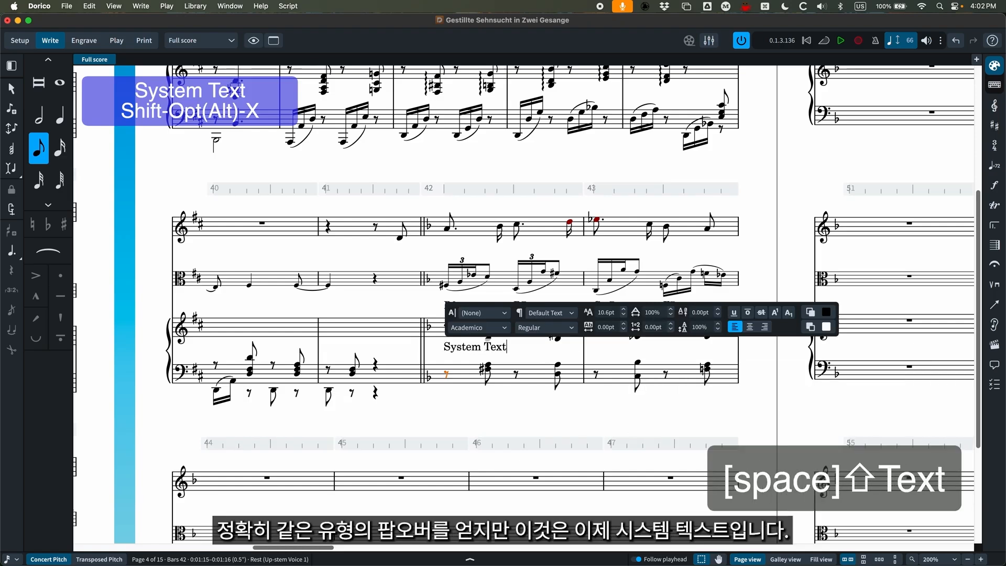
key("Escape")
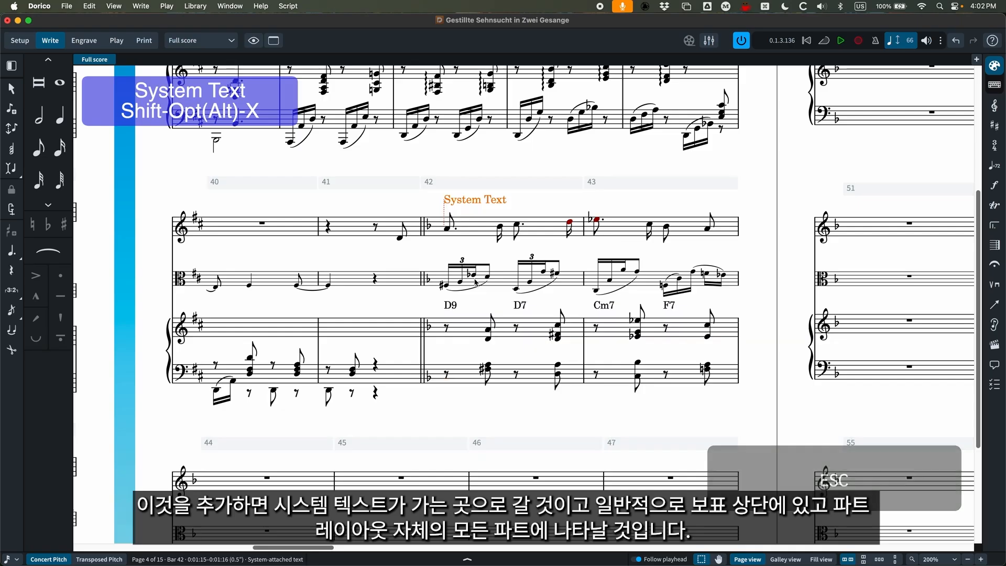
Switch to the Finale score, open Expression Selection for the second measure with the Expression tool, and view the Tempo Marks.
scroll(577, 272, "up", 1)
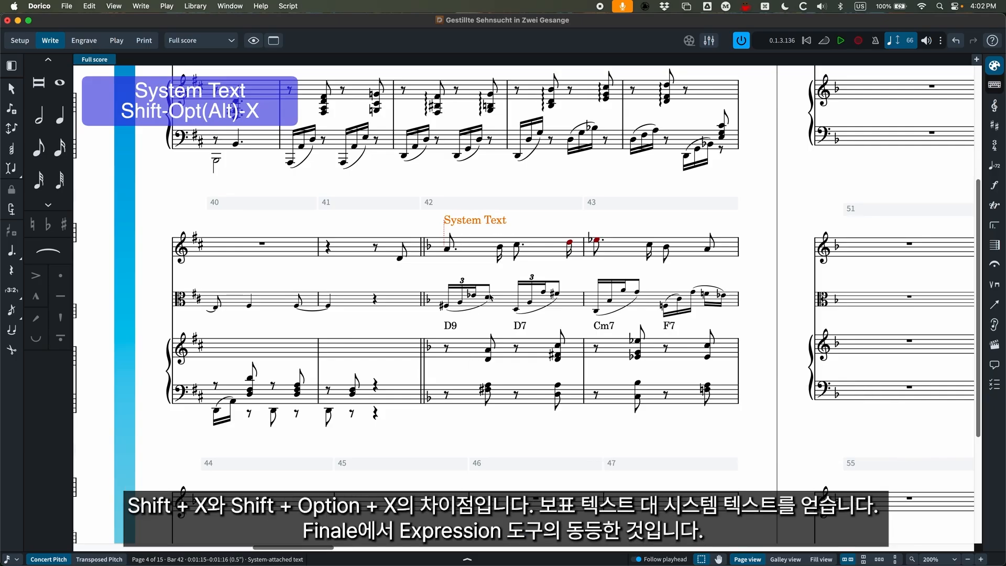
left_click_drag(0, 110, 379, 142)
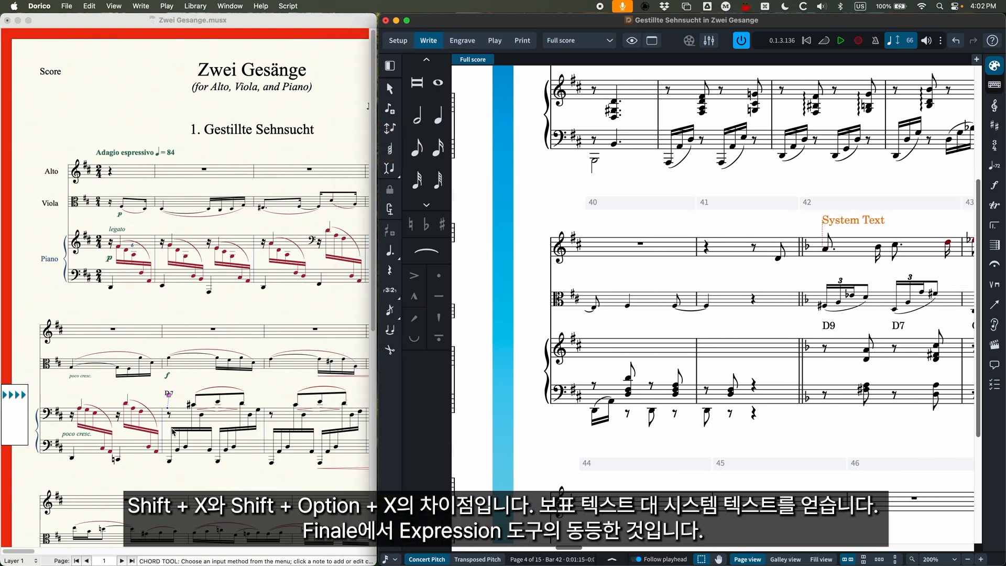
left_click(155, 467)
left_click(10, 536)
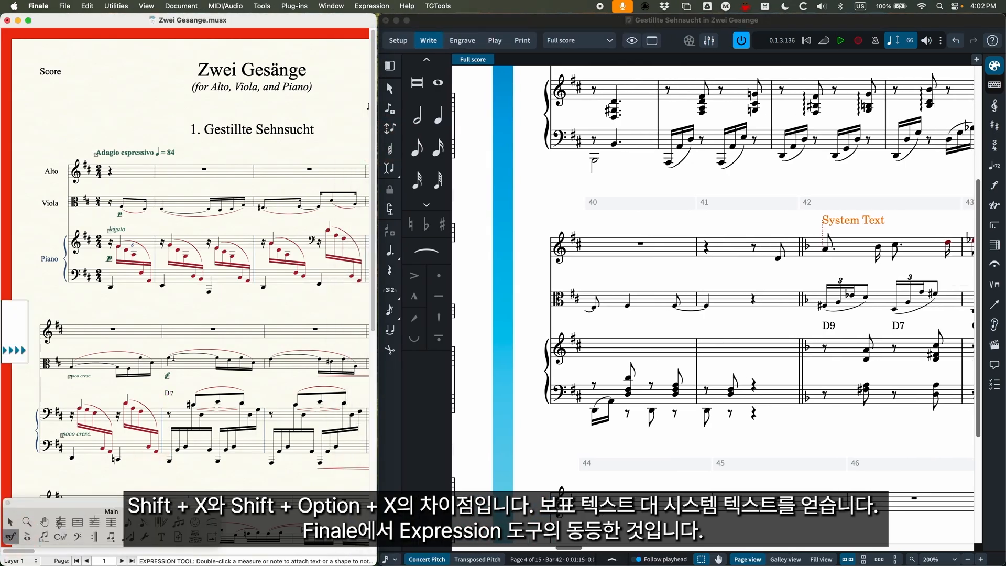
double_click(235, 187)
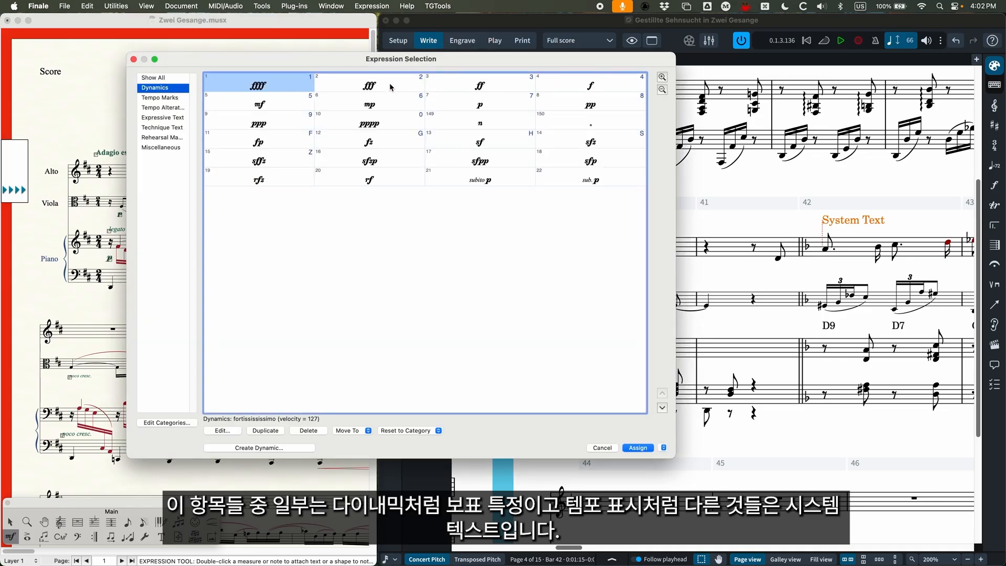
left_click(157, 98)
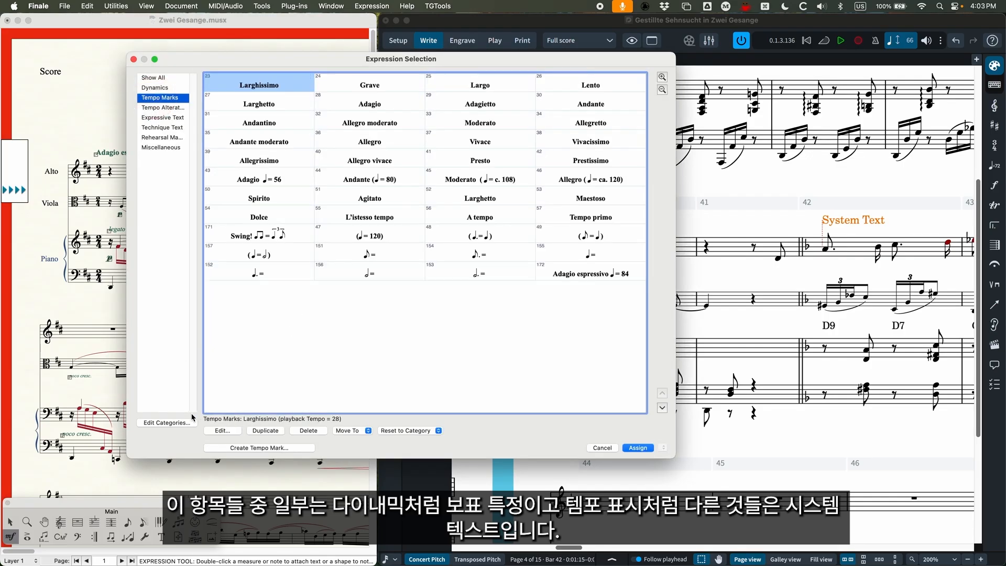
Compare the Tempo Marks and Dynamics settings in the Category Designer, and cancel both expression dialogs.
left_click(174, 424)
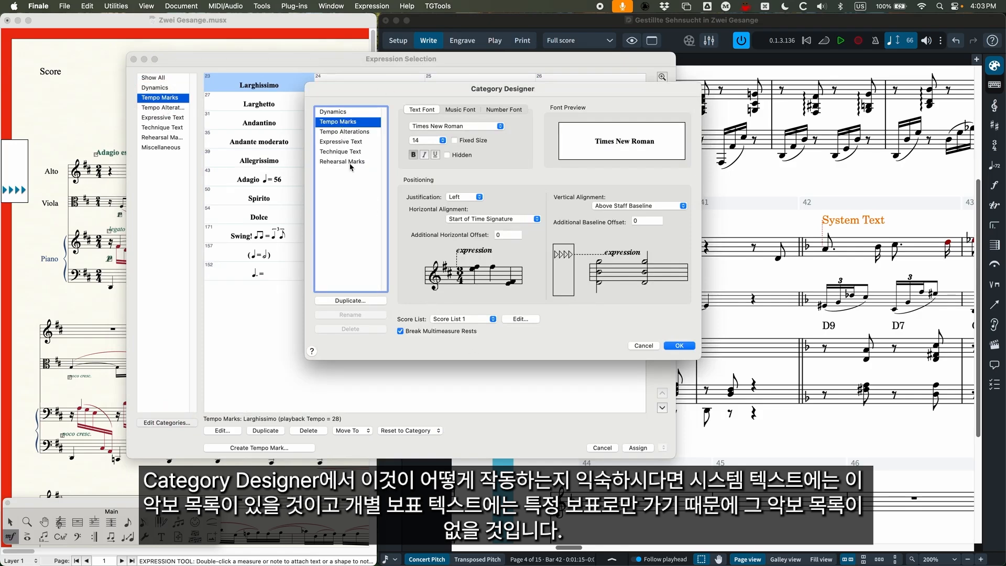
left_click(335, 113)
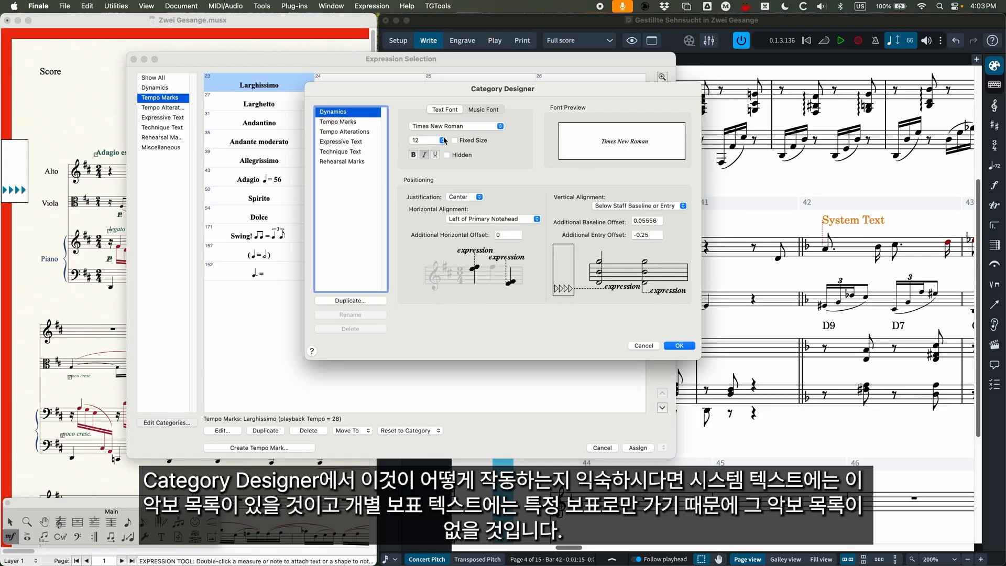
left_click(644, 346)
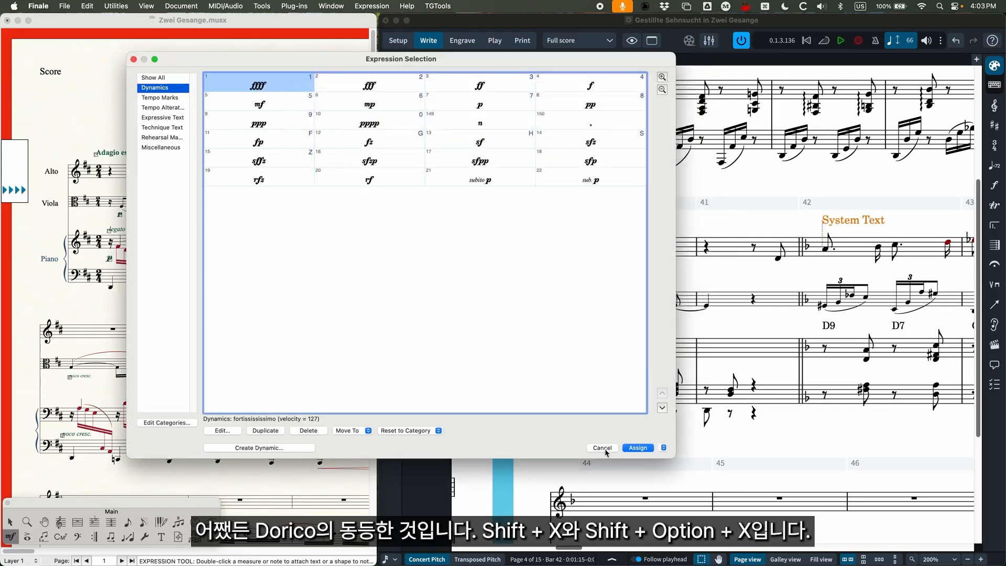
left_click(602, 449)
Return to Dorico at full window width and delete the system text above bar 42.
double_click(553, 19)
left_click(467, 224)
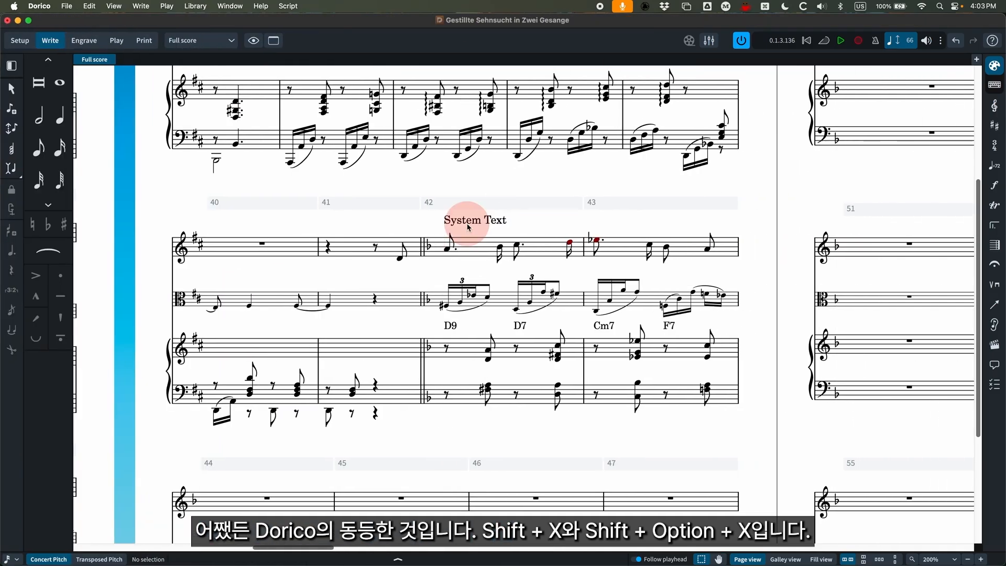
key("BackSpace")
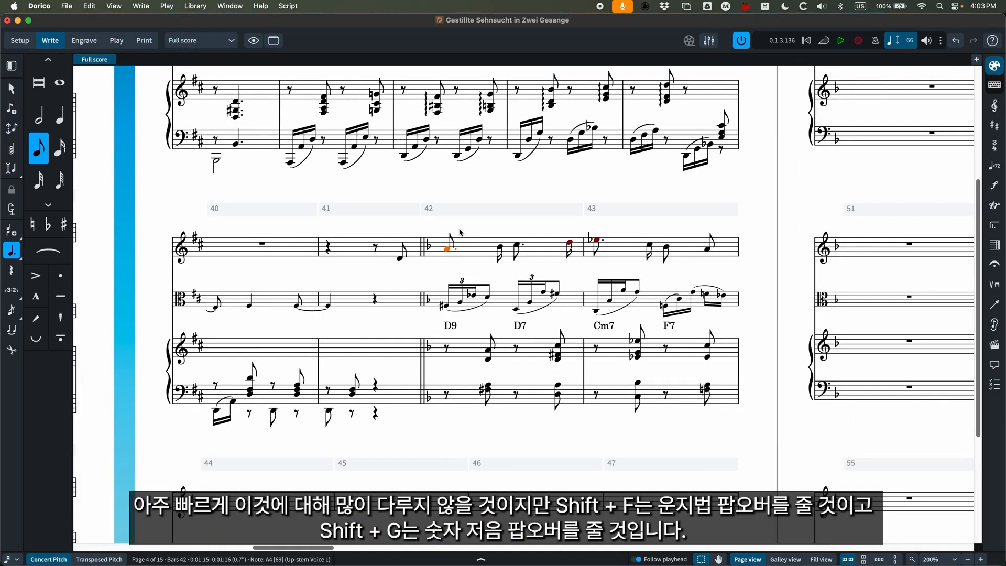
Show the fingering, figured bass and cue popovers in turn on the first Alto note of bar 42, closing each one empty.
key("shift+f")
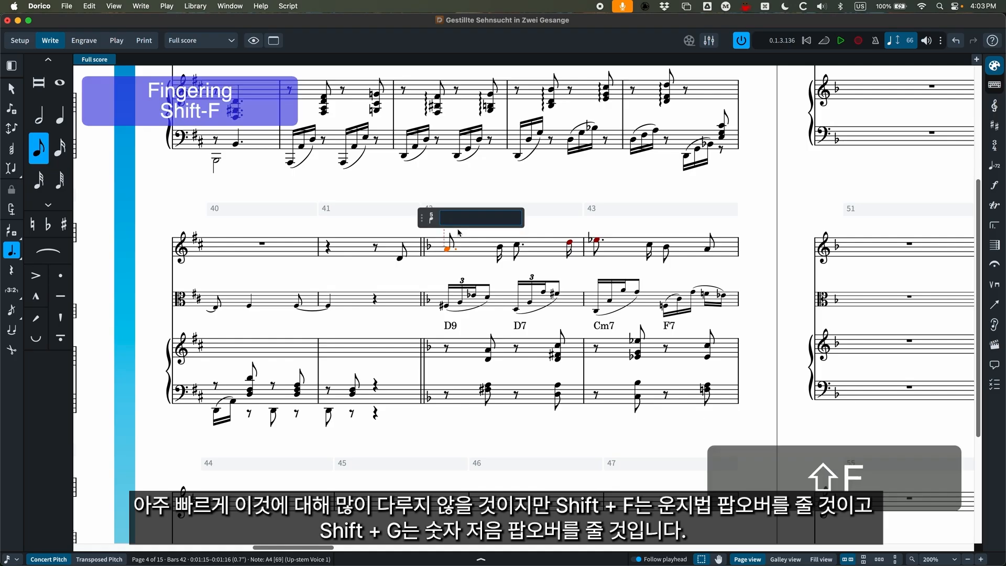
key("Escape")
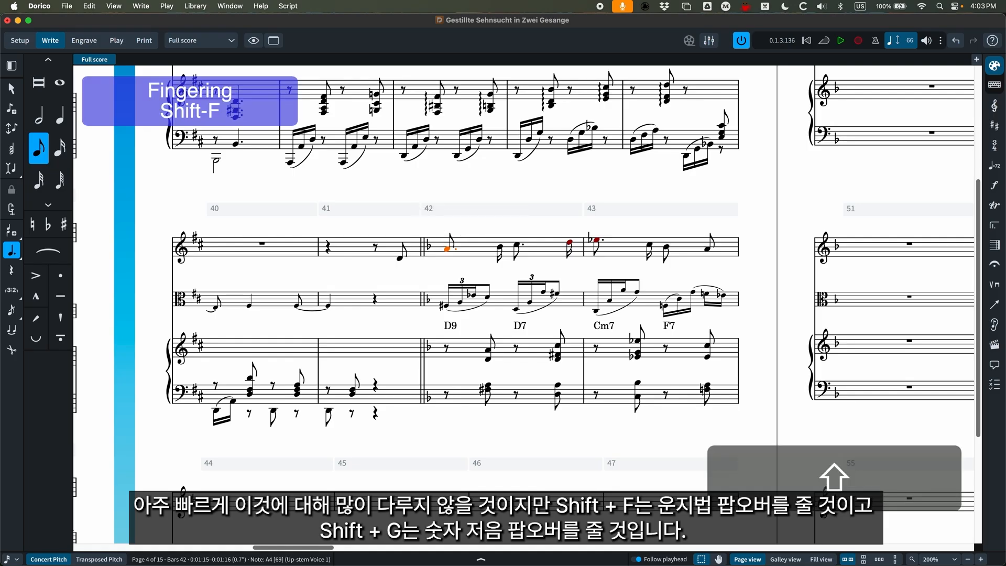
key("shift+g")
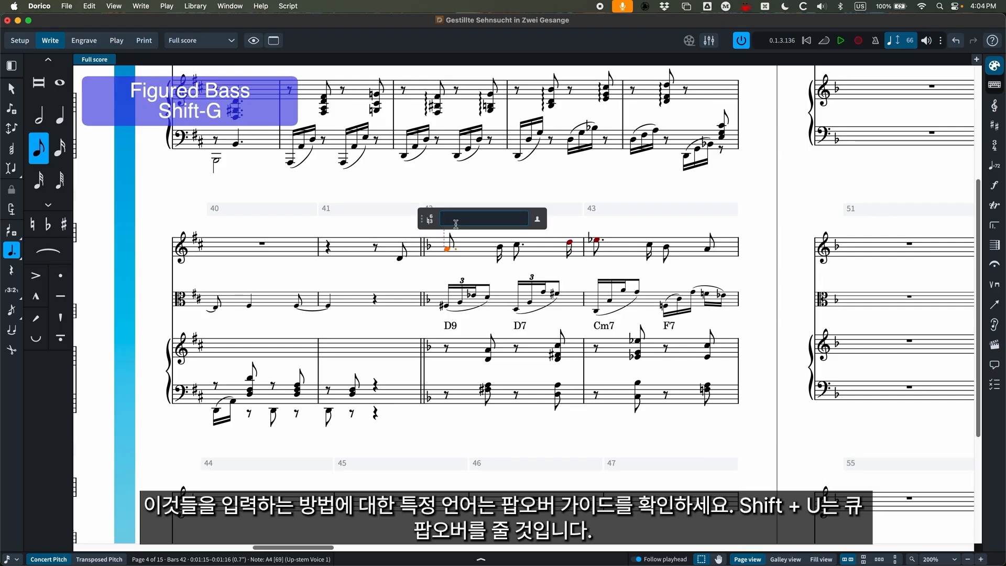
key("Escape")
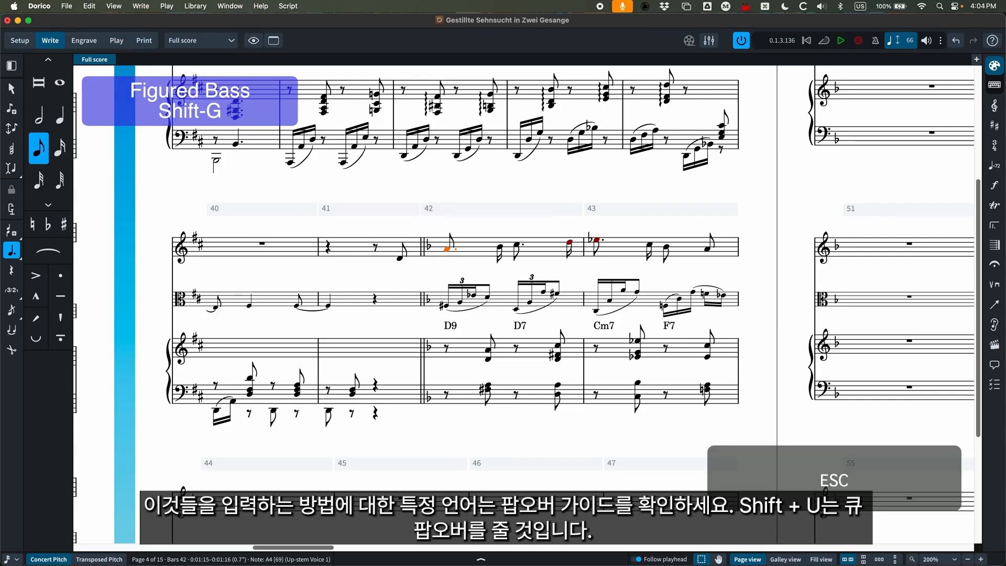
key("shift+u")
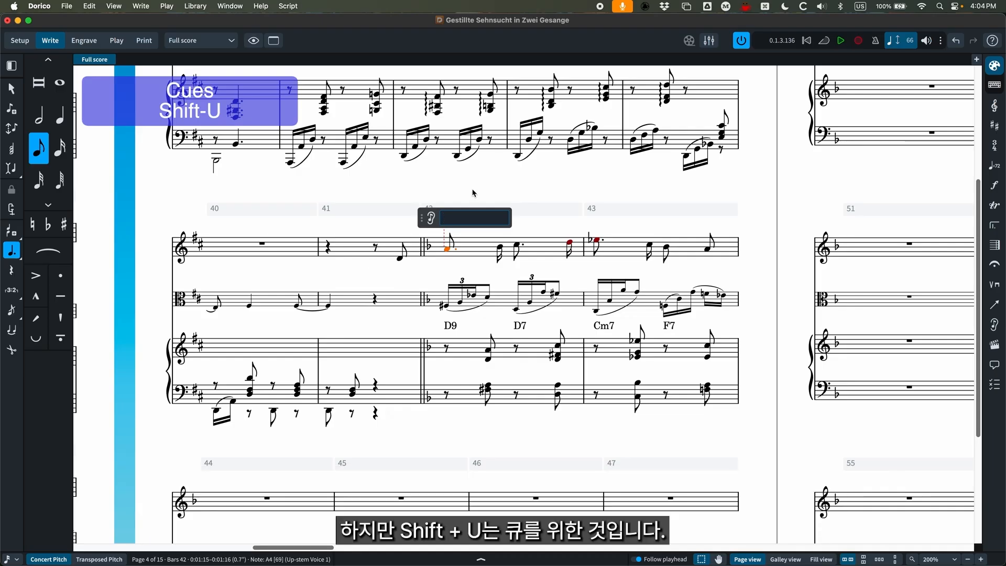
key("Escape")
Add a C0 MIDI trigger region to the first Alto note of bar 42.
left_click(447, 250)
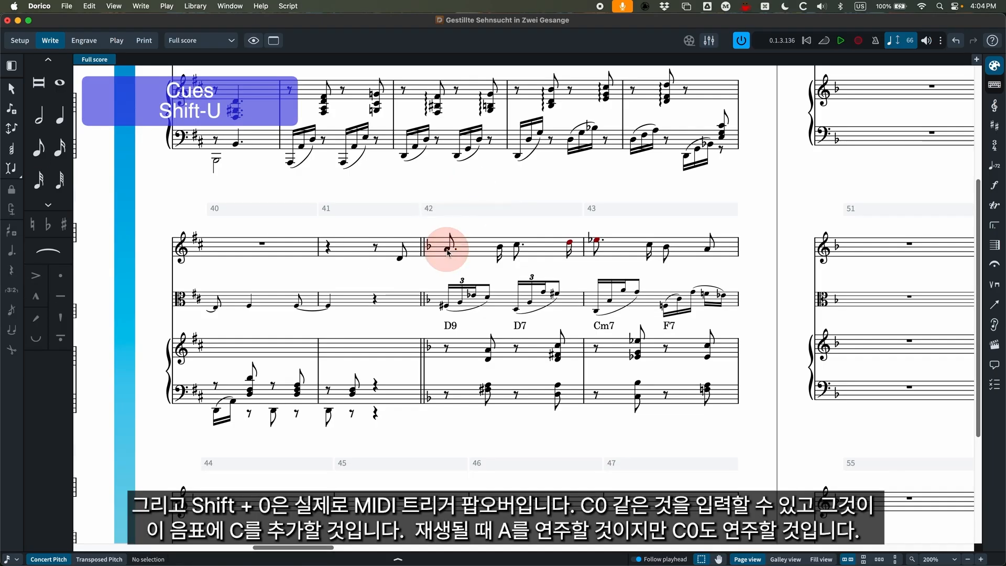
key("shift+0")
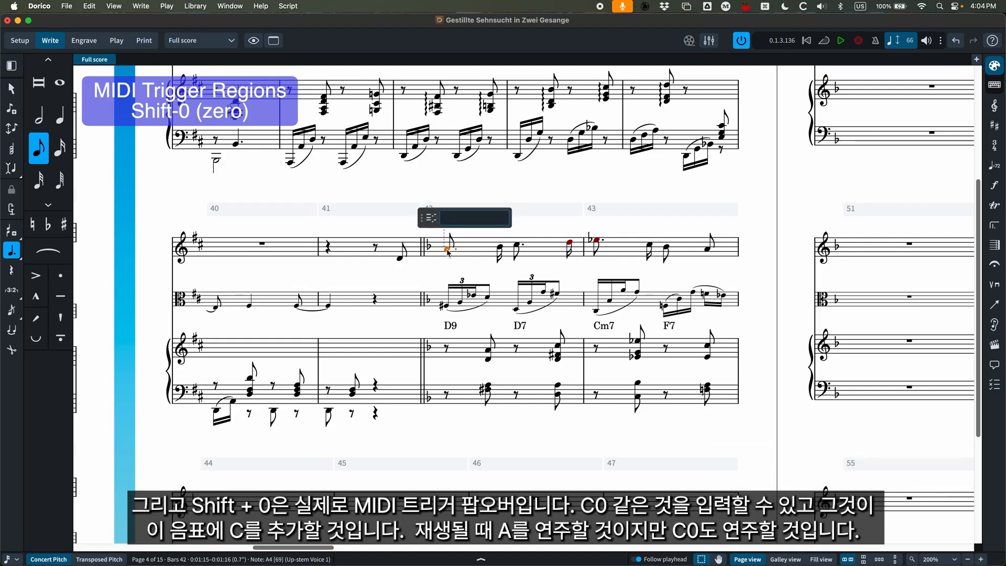
type("C0")
key("Return")
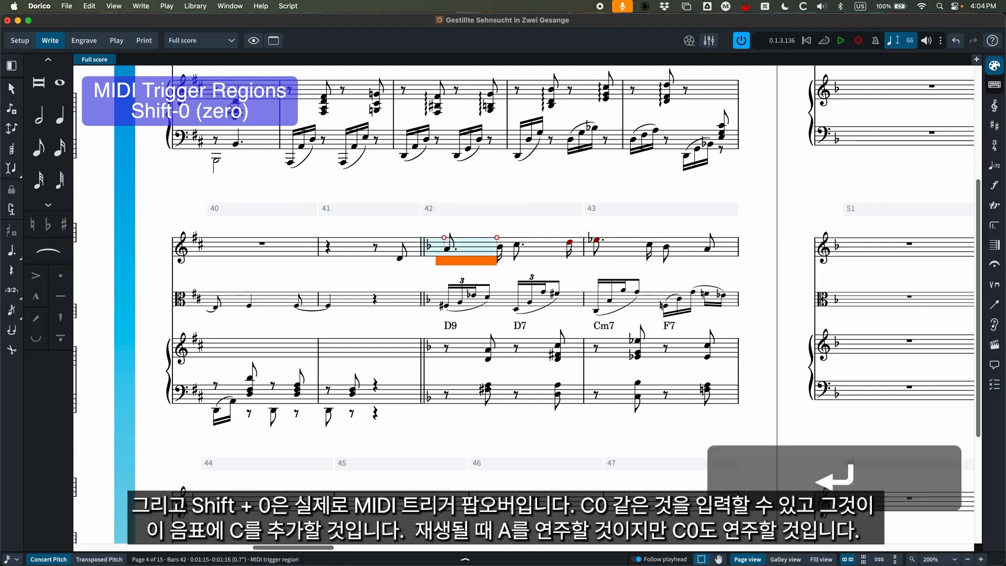
Delete the C0 MIDI trigger region under the first Alto note of bar 42.
left_click(448, 252)
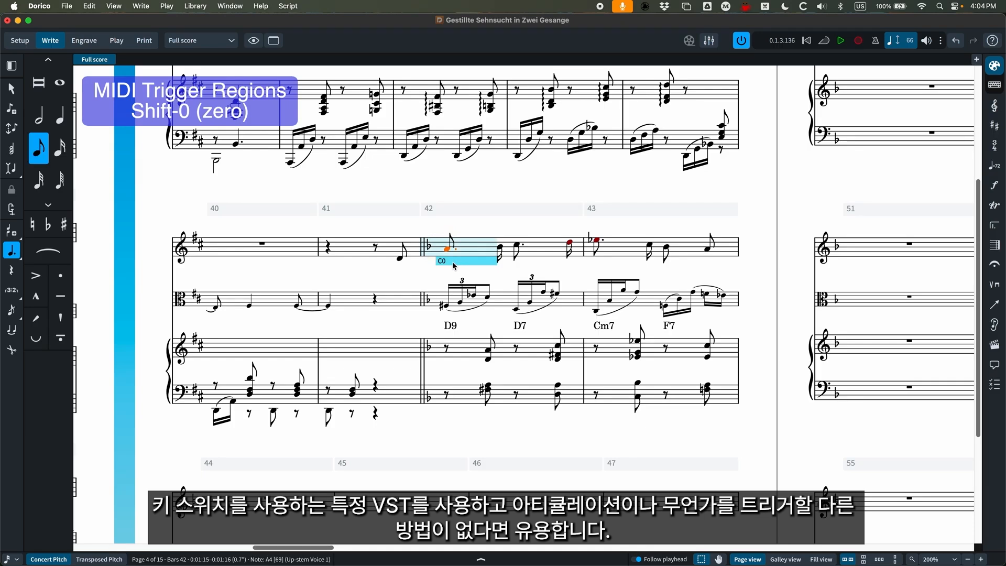
left_click(453, 262)
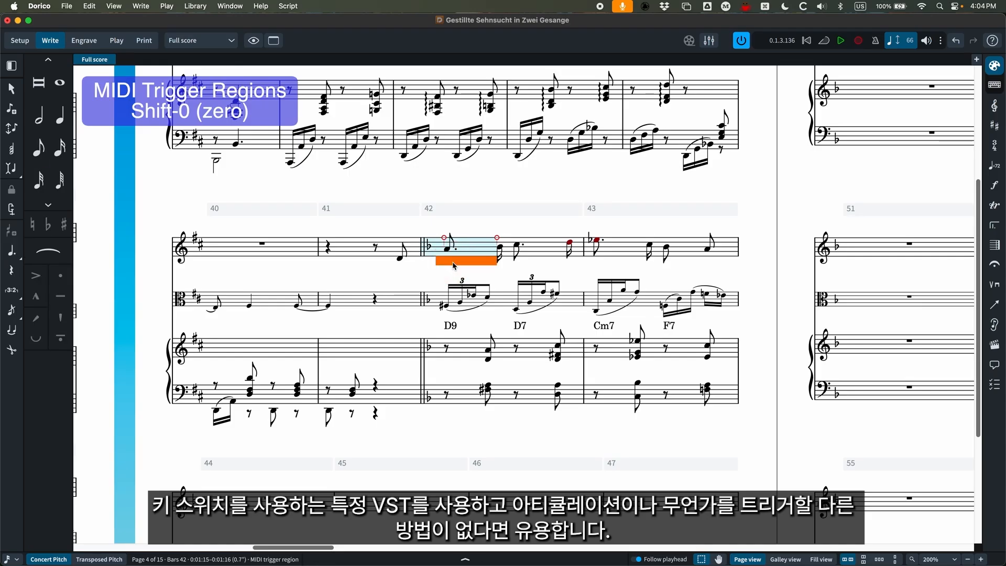
key("BackSpace")
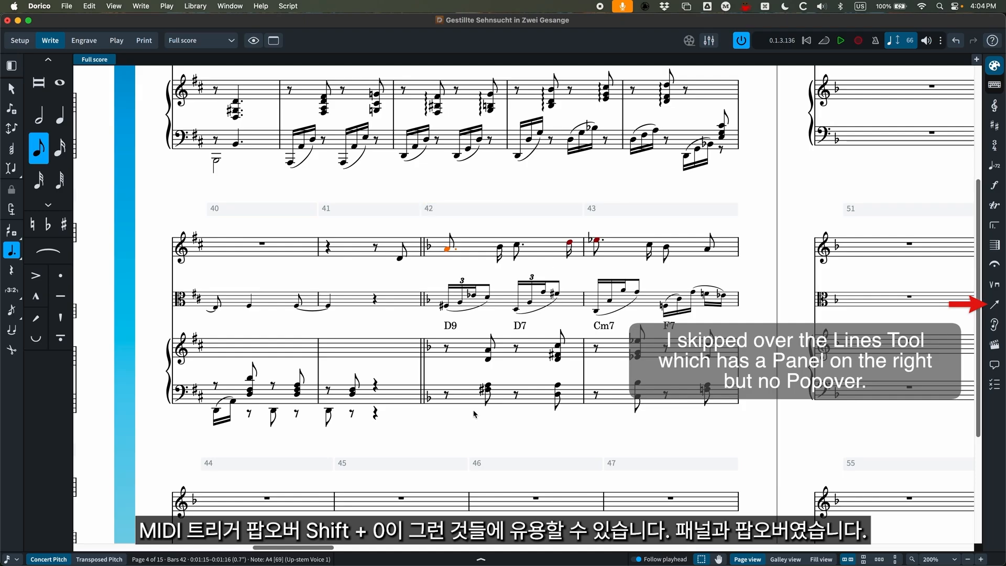
Show the properties and examine the options for the selected note, the D9 chord symbol and the first viola slur in bar 42.
left_click(481, 560)
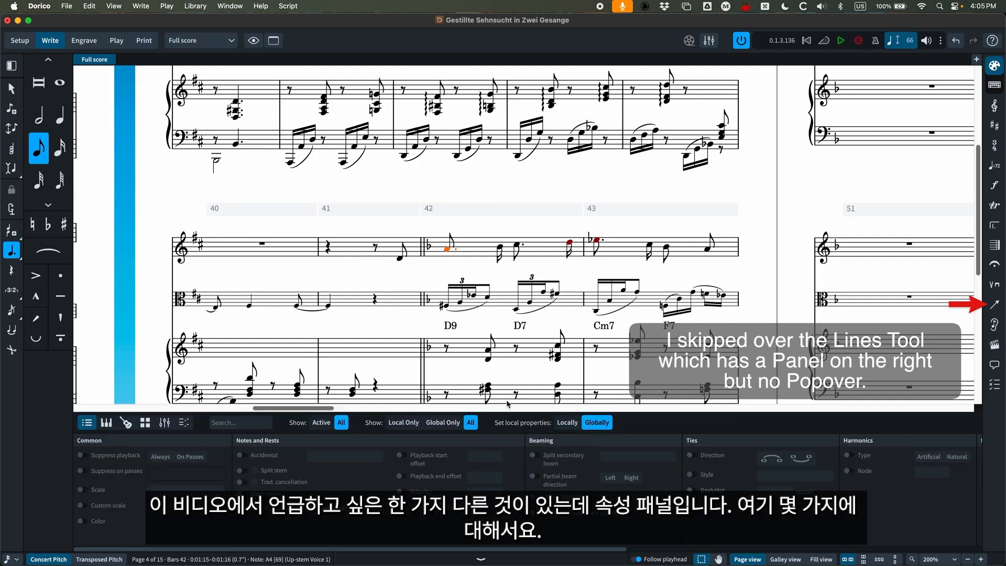
scroll(434, 370, "down", 1)
scroll(431, 370, "down", 2)
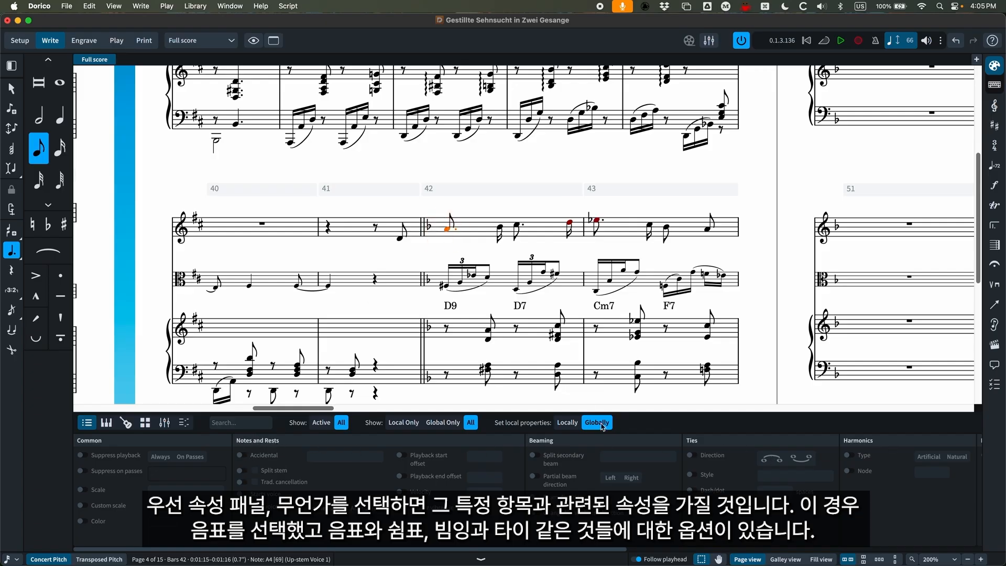
left_click(453, 308)
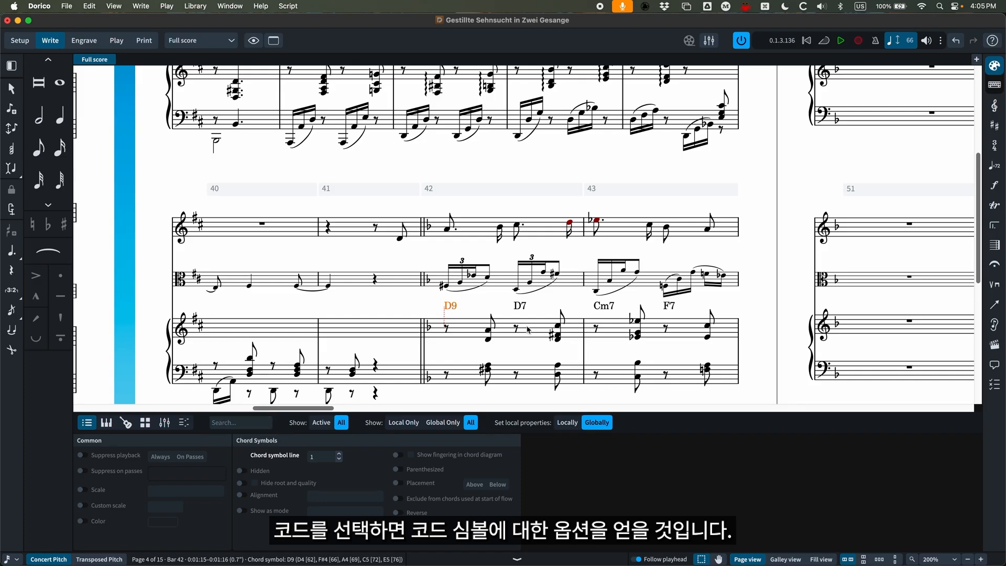
left_click(468, 293)
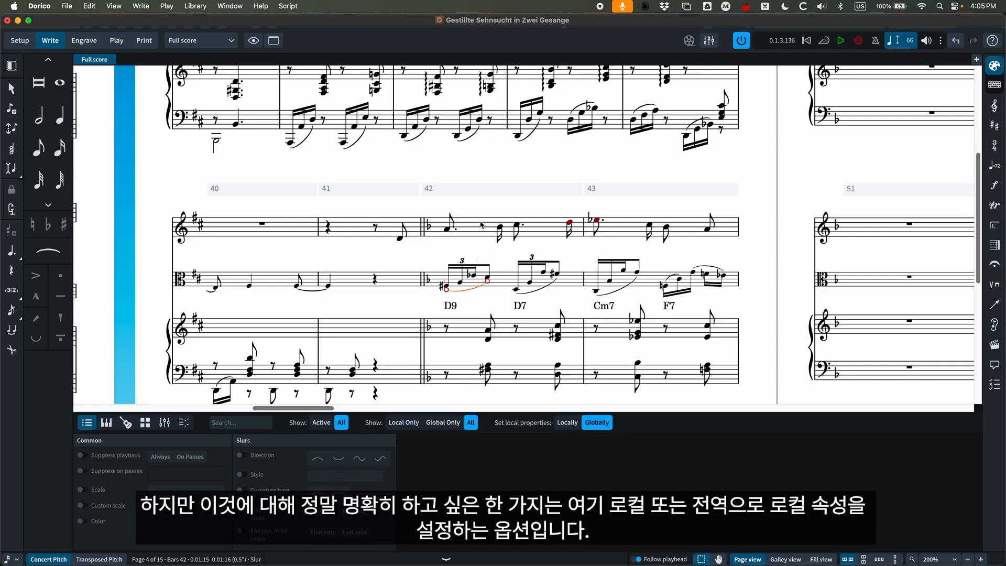
Set local properties to Locally and give the first Alto note of bar 42 an accidental in round brackets.
left_click(448, 230)
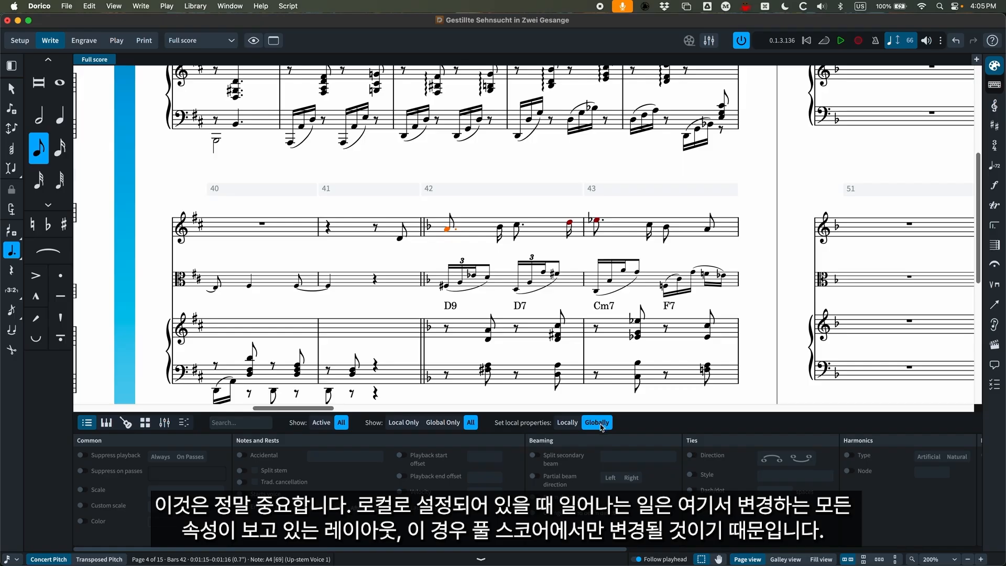
left_click(567, 423)
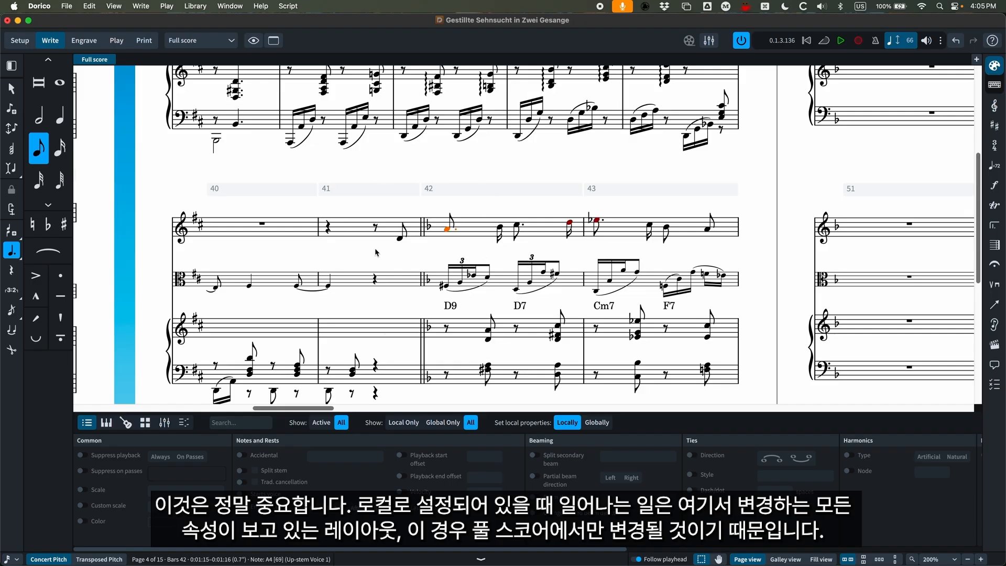
left_click(244, 456)
left_click(345, 457)
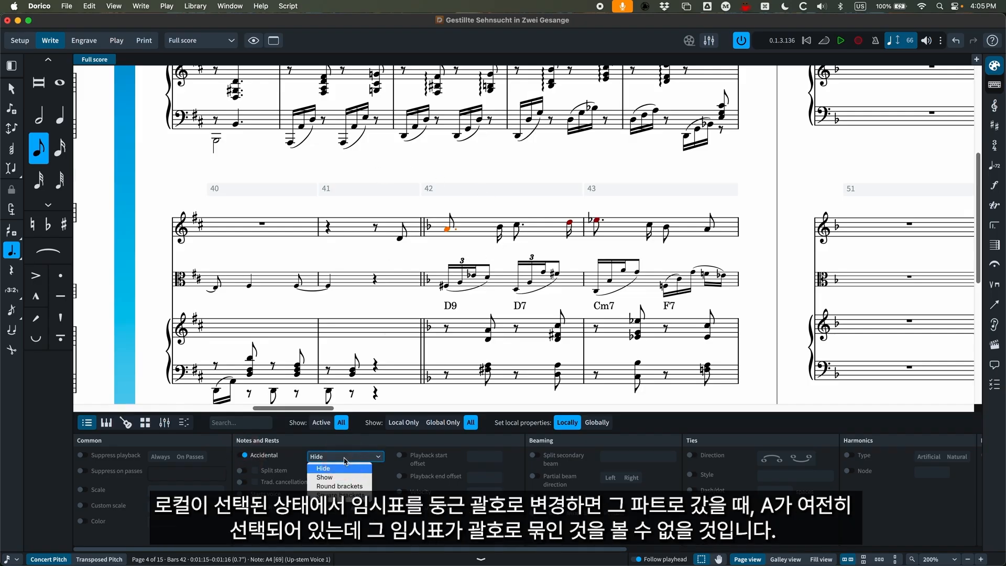
left_click(331, 469)
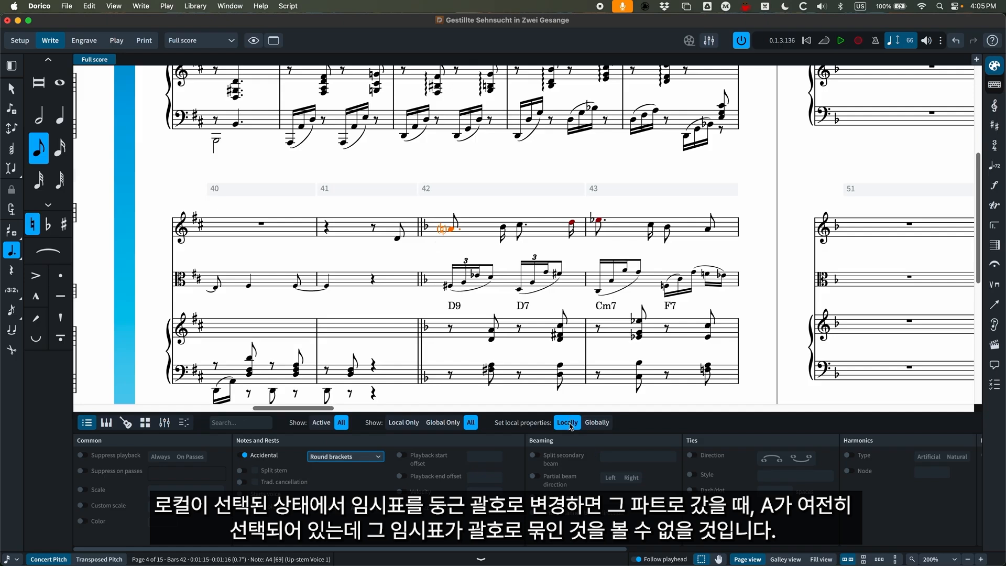
Examine the first note of bar 42 in the Alto part layout and return to the full score.
key("w")
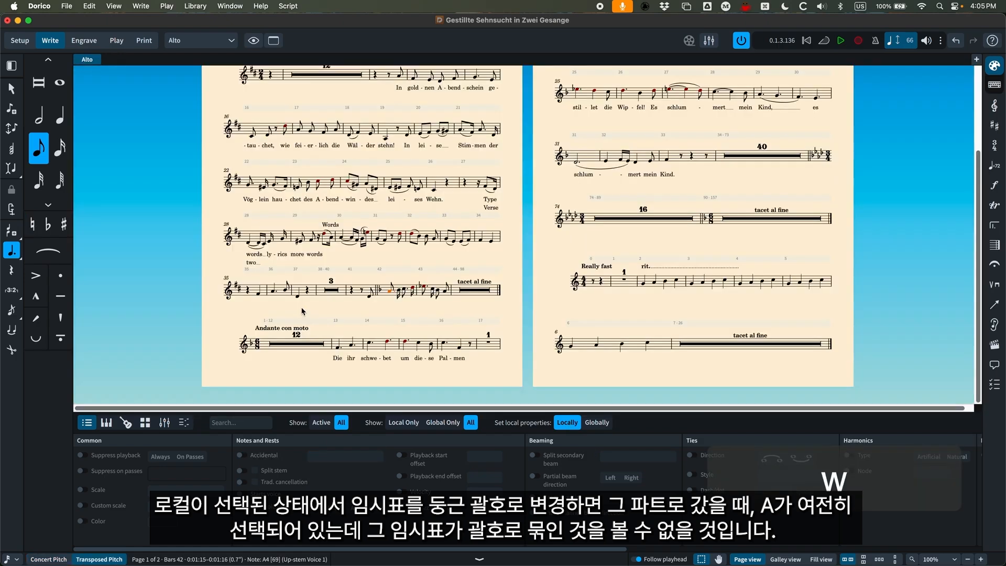
key("super+equal")
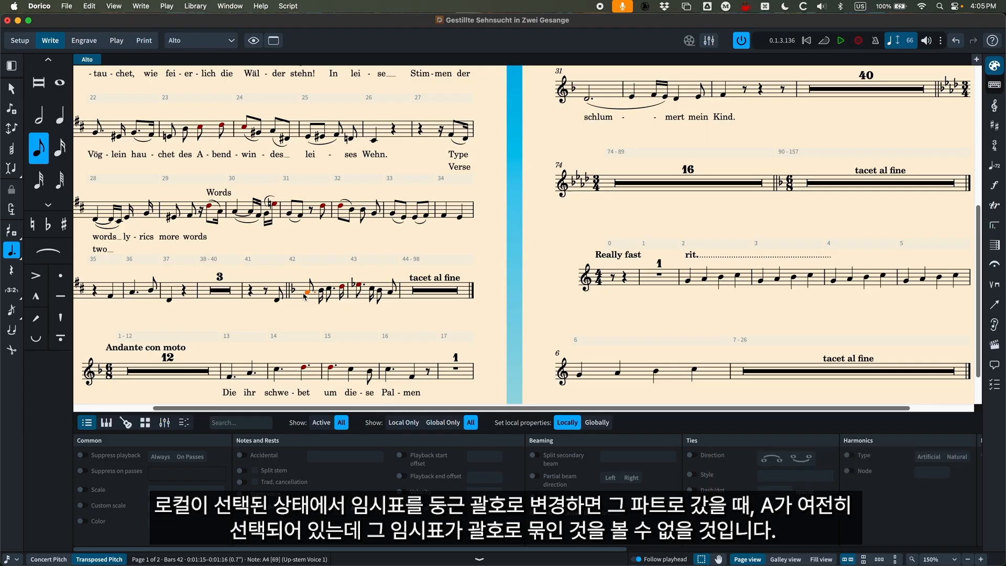
key("w")
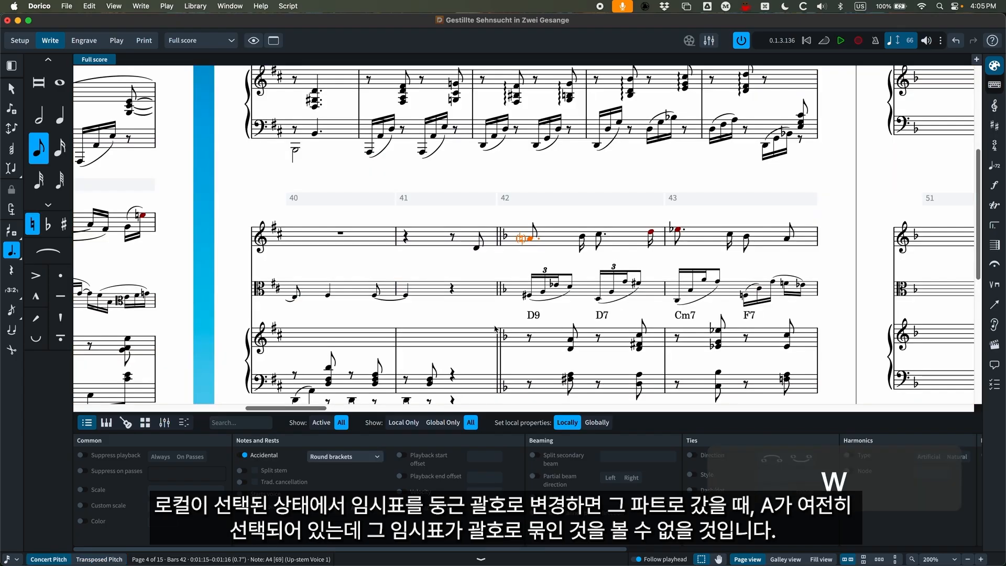
Remove the note's local accidental override, set local properties to Globally and give its accidental round brackets again.
left_click(245, 456)
left_click(597, 423)
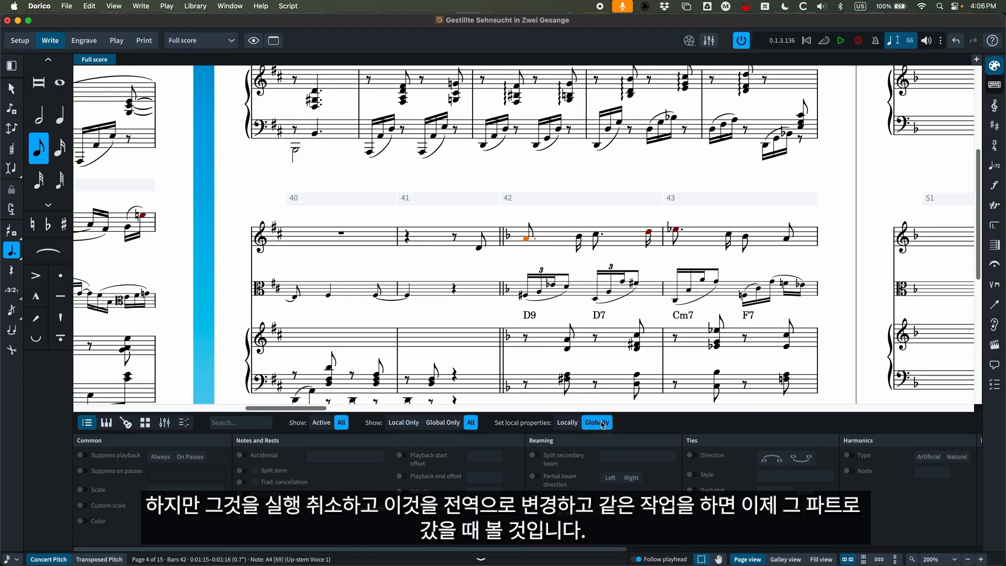
left_click(242, 455)
left_click(346, 456)
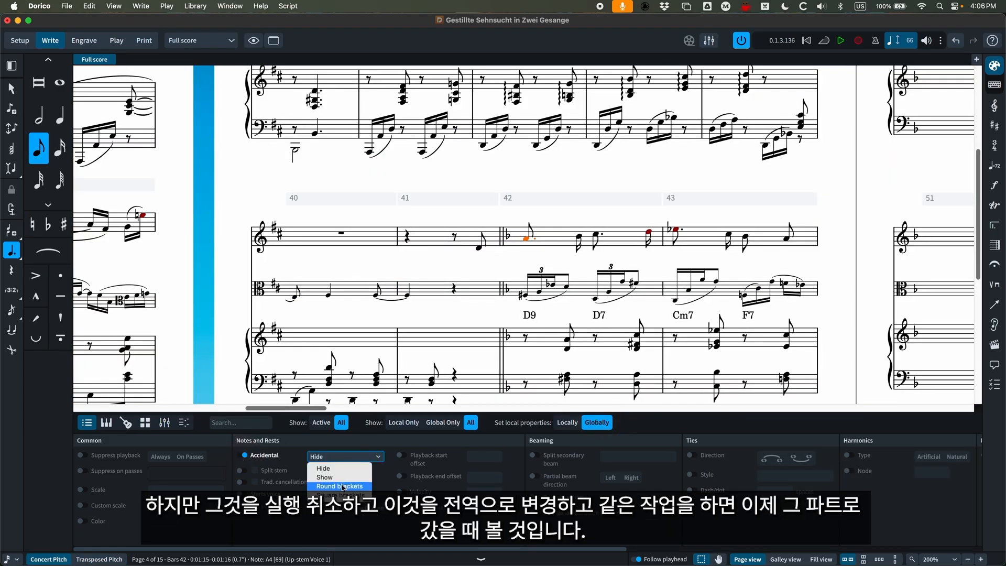
left_click(346, 478)
Check the note's accidental in the Alto part, and compare the Locally and Globally property scopes back in the full score.
key("w")
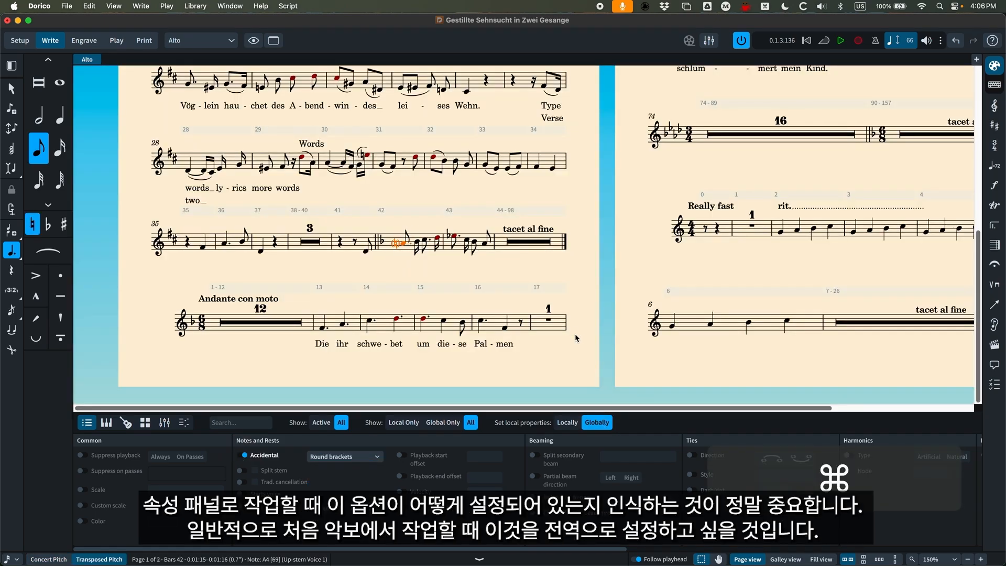
key("super+w")
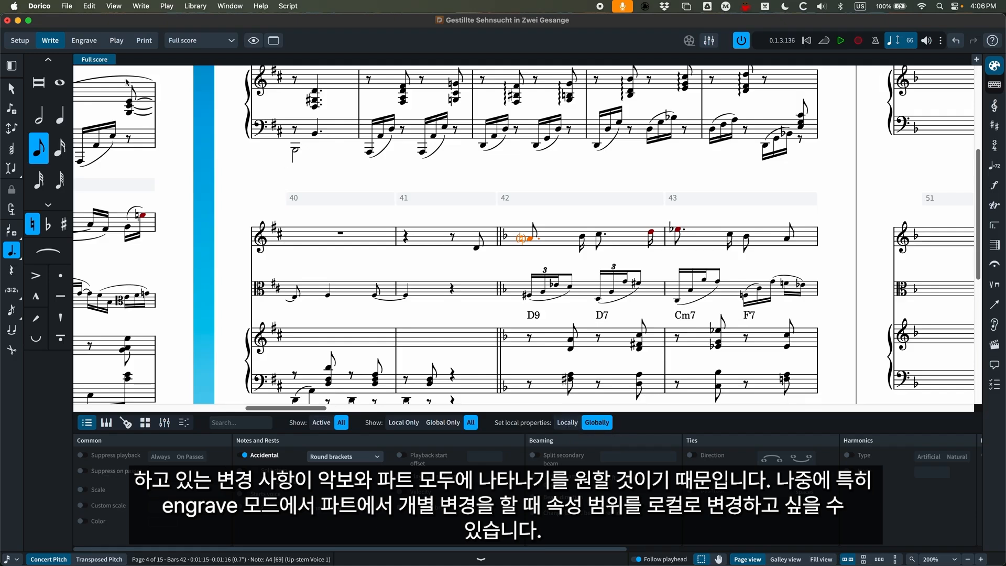
left_click(571, 424)
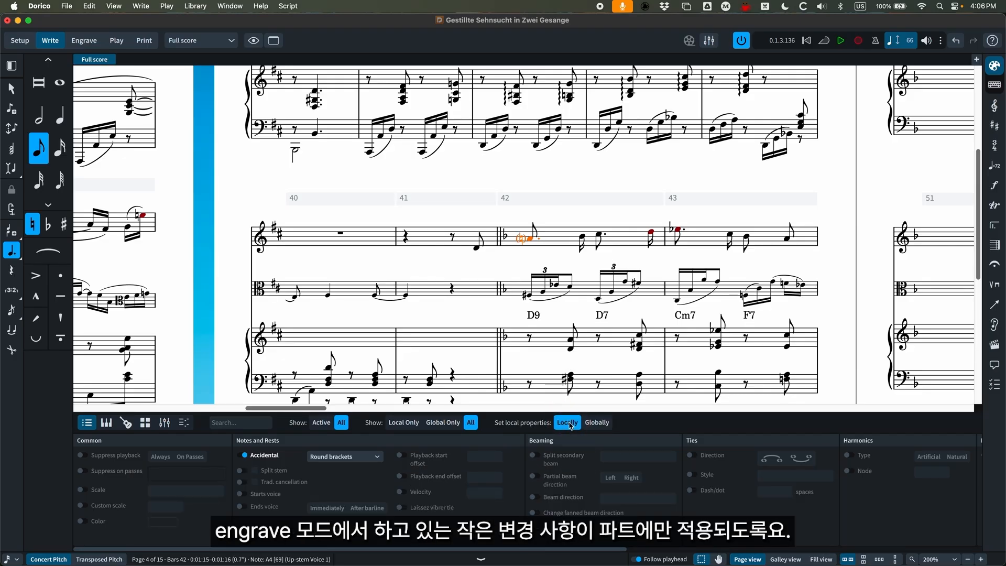
left_click(598, 423)
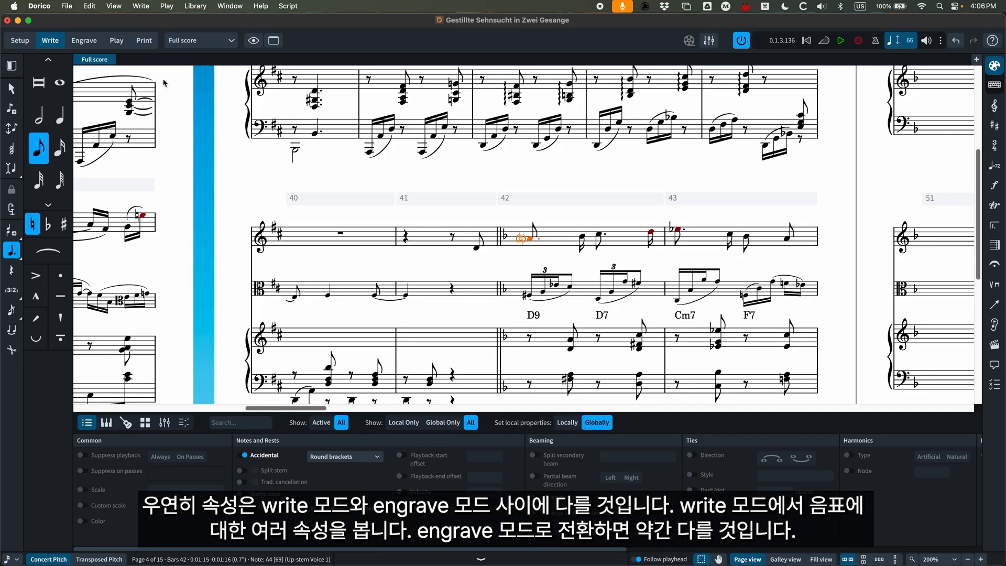
Switch to Engrave mode and examine the selected note's common, notes and rests, beaming and tie properties.
key("super+3")
scroll(465, 466, "right", 10)
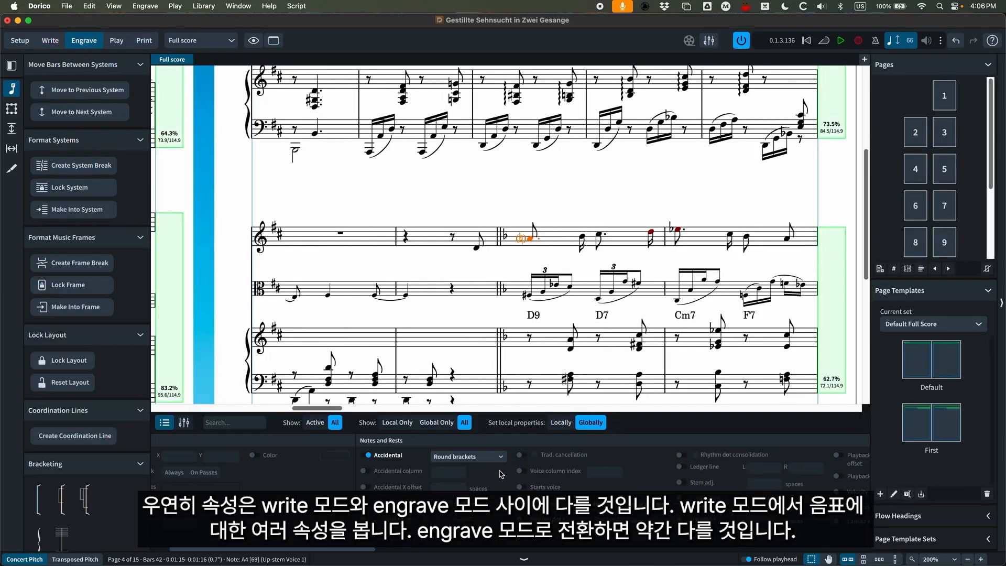
scroll(494, 477, "right", 10)
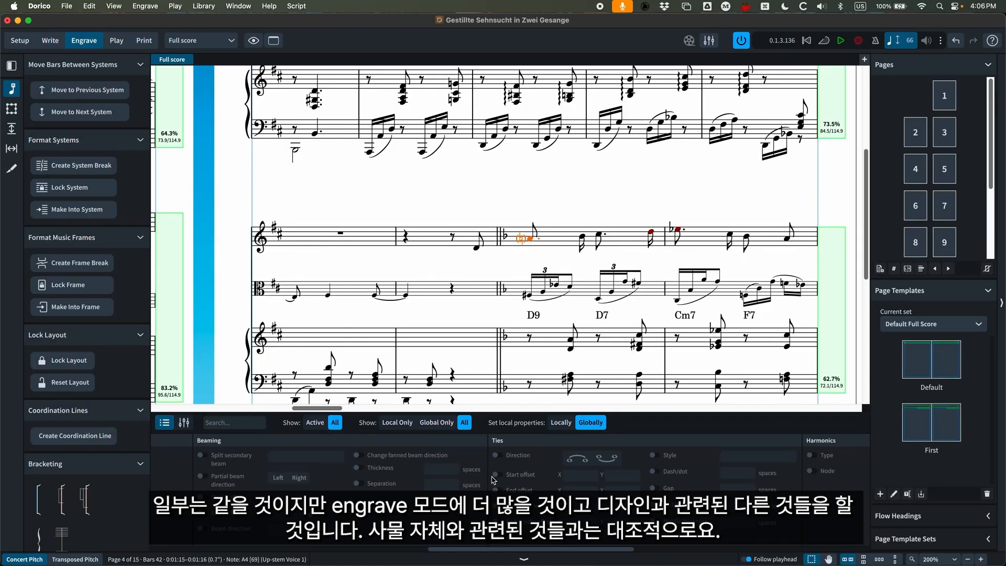
scroll(493, 481, "left", 20)
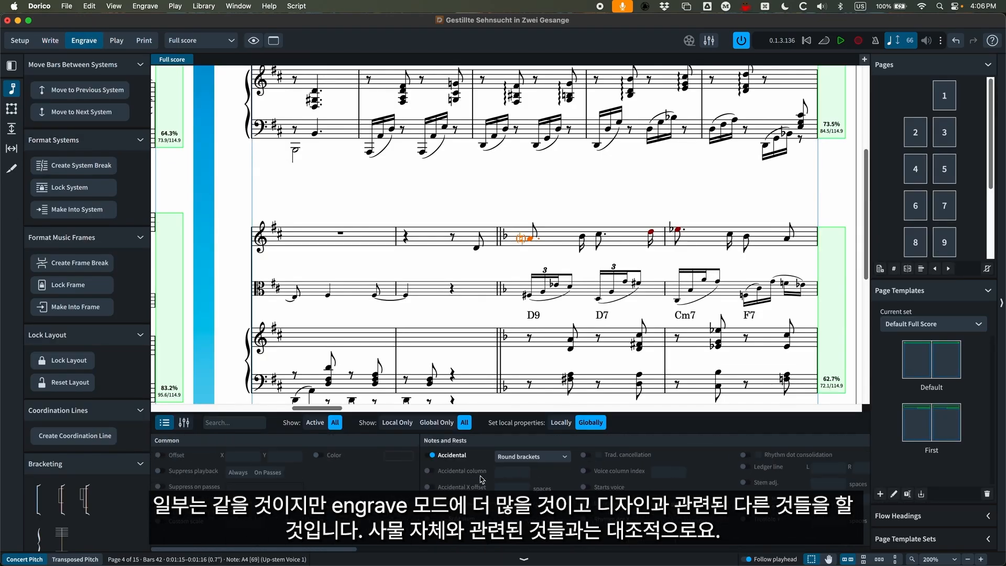
Return to Write mode with the properties hidden and nothing selected.
left_click(44, 41)
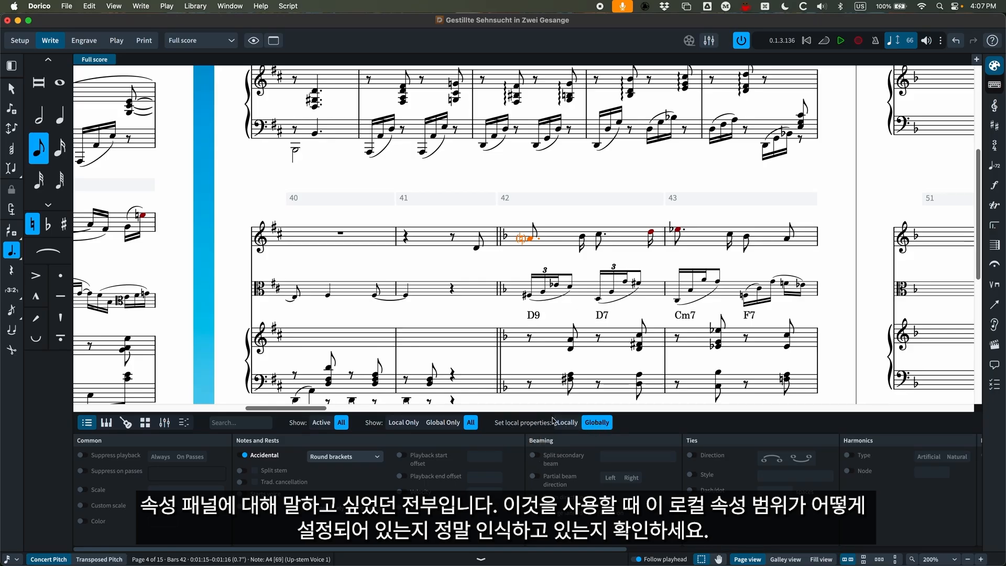
left_click(516, 559)
key("Escape")
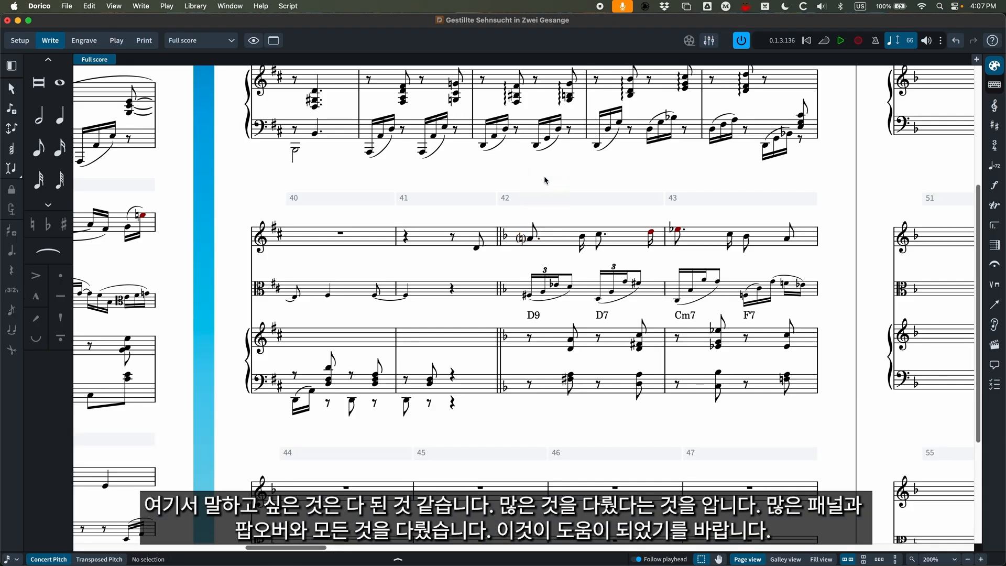